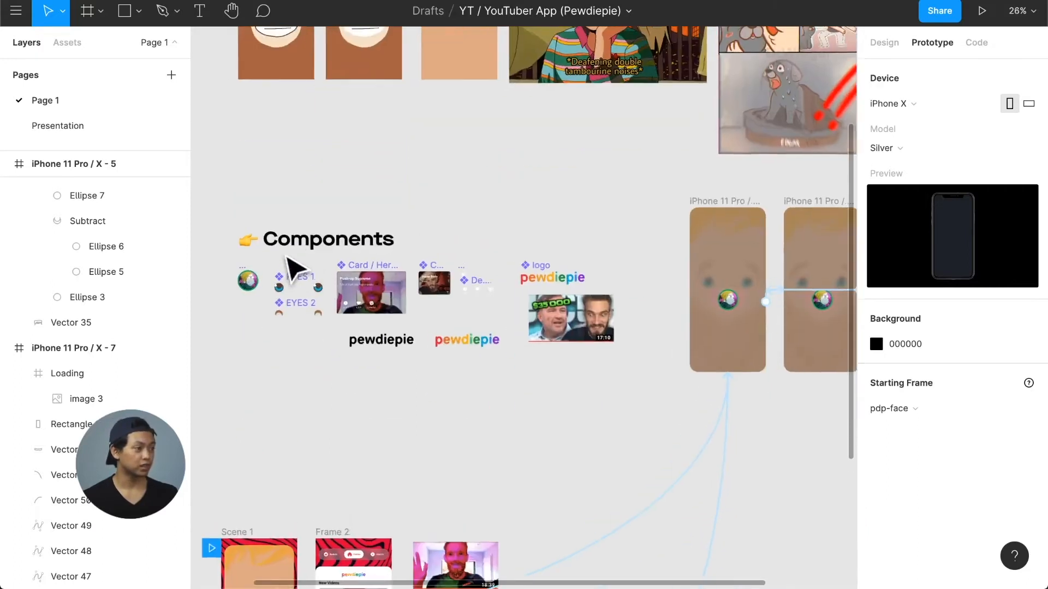
- Examine the Components section, the three connected iPhone 11 Pro / X frames, and the Scene 1, Frame 2 and Scene 2 layouts
scroll(295, 269, "up", 5)
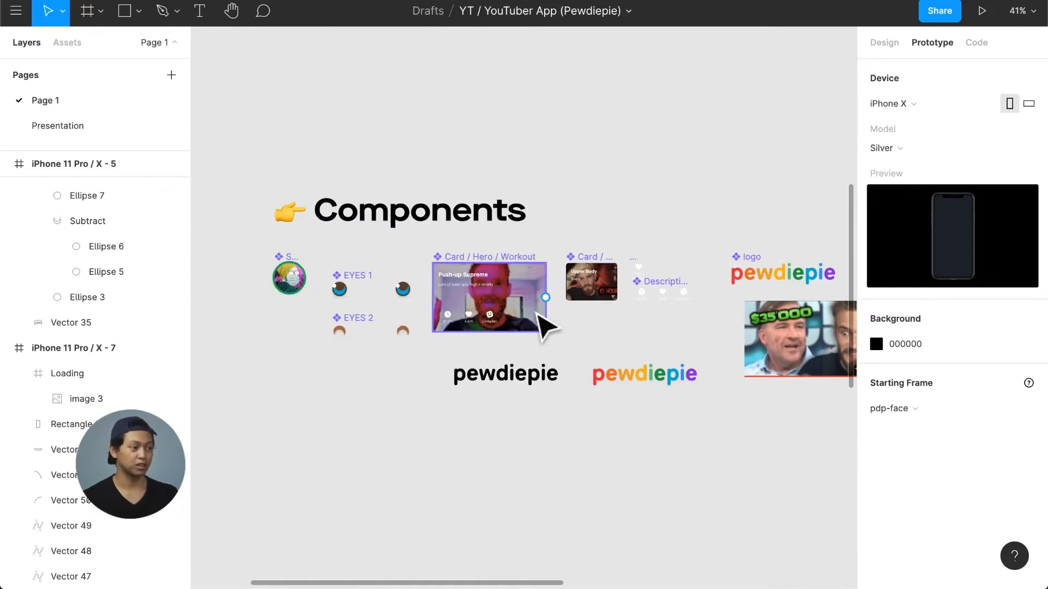
scroll(546, 320, "down", 10)
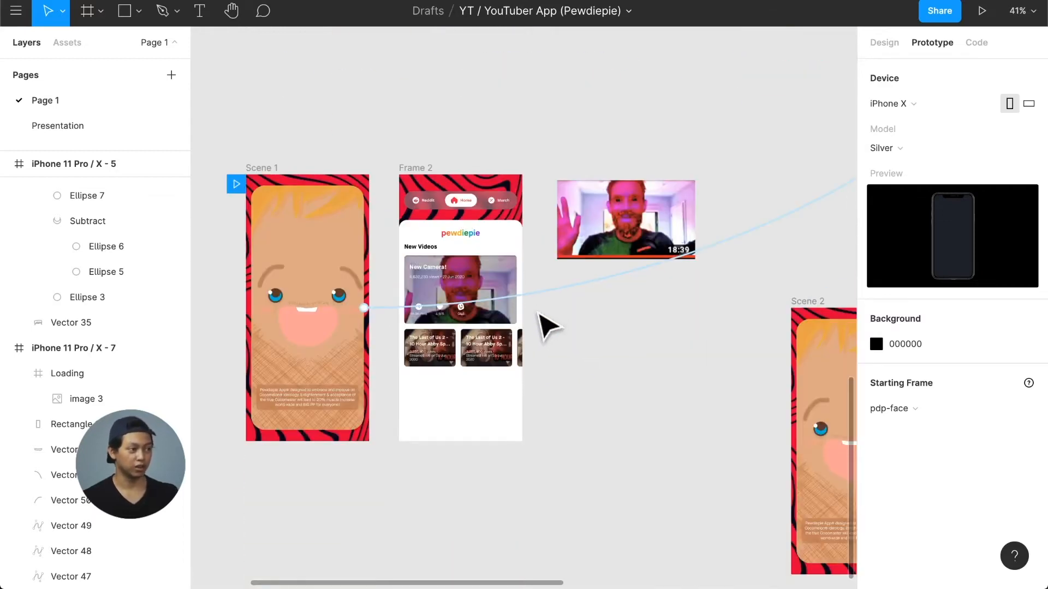
scroll(548, 327, "up", 1)
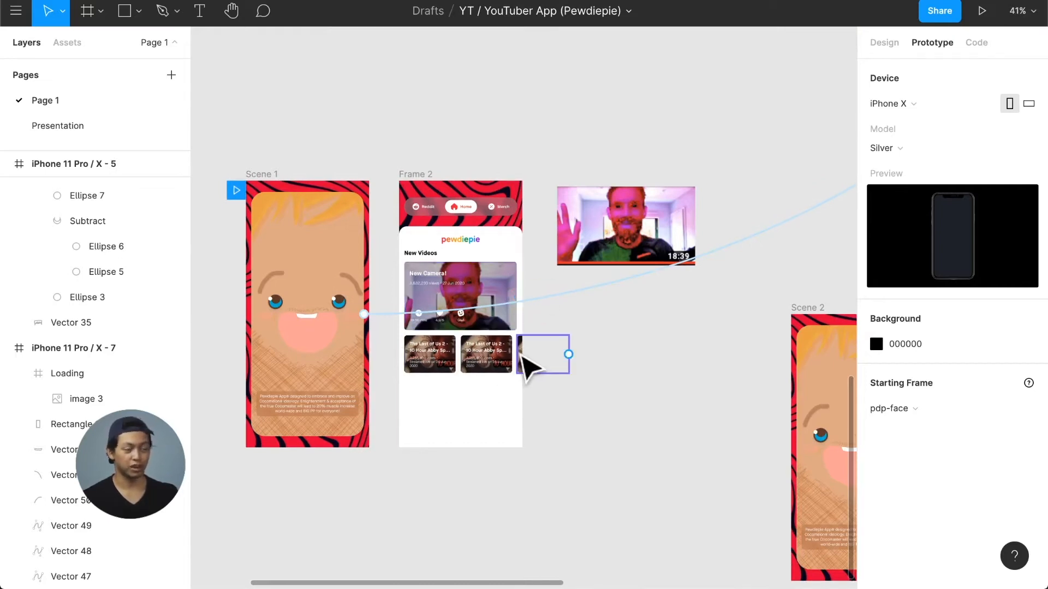
scroll(525, 364, "up", 1)
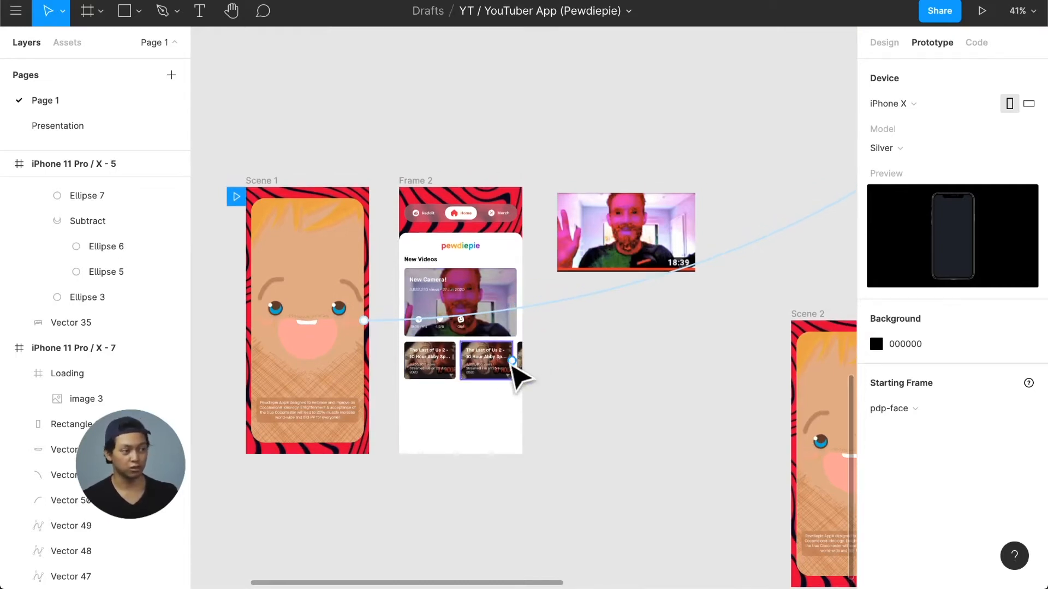
scroll(500, 216, "up", 5)
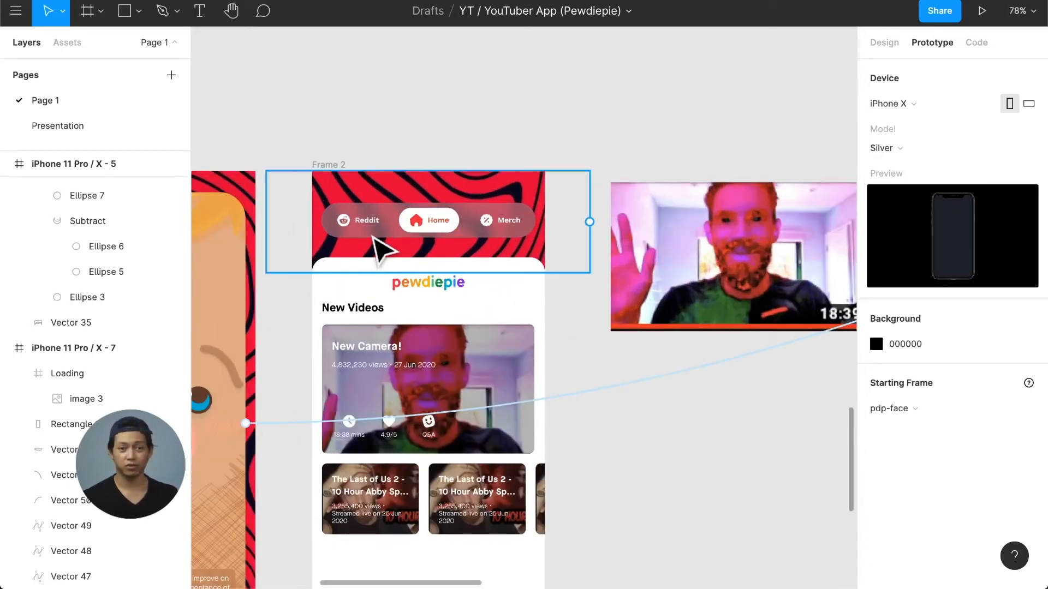
scroll(384, 249, "down", 6)
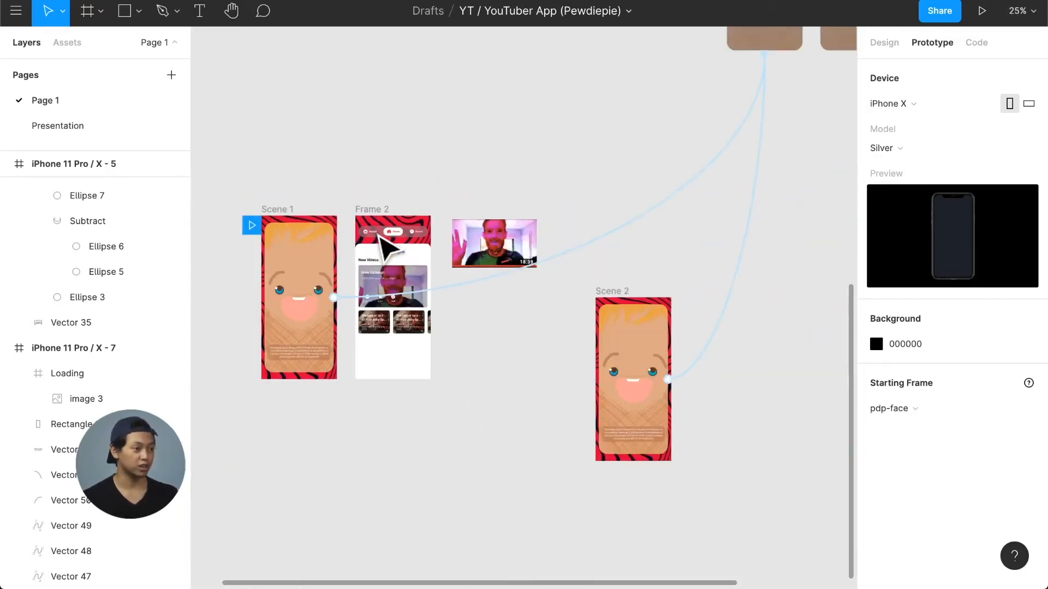
scroll(584, 304, "up", 1)
scroll(584, 304, "up", 3)
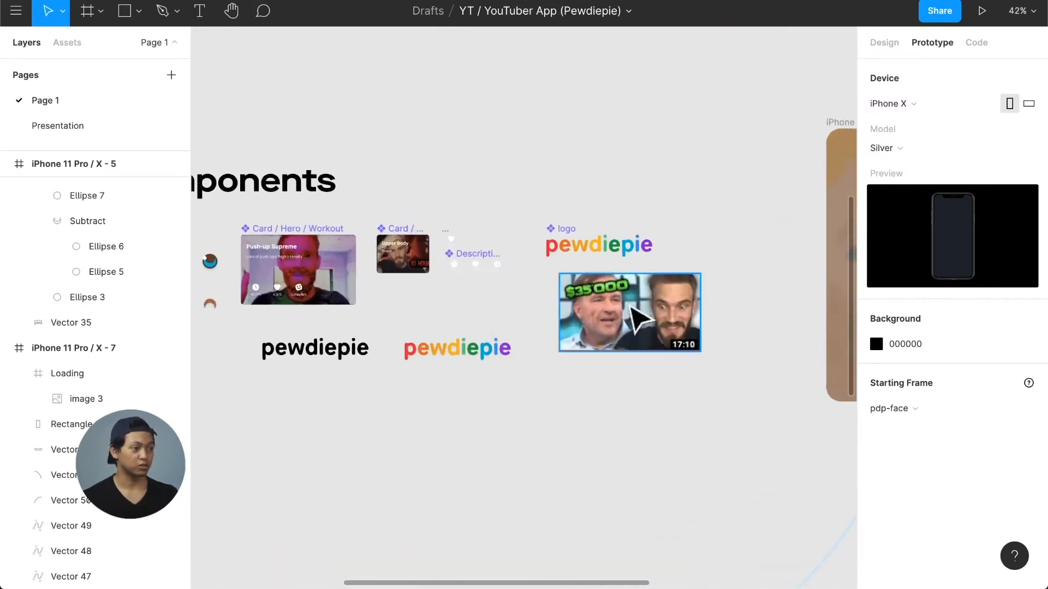
scroll(649, 304, "down", 2)
scroll(651, 308, "down", 2)
scroll(636, 311, "right", 5)
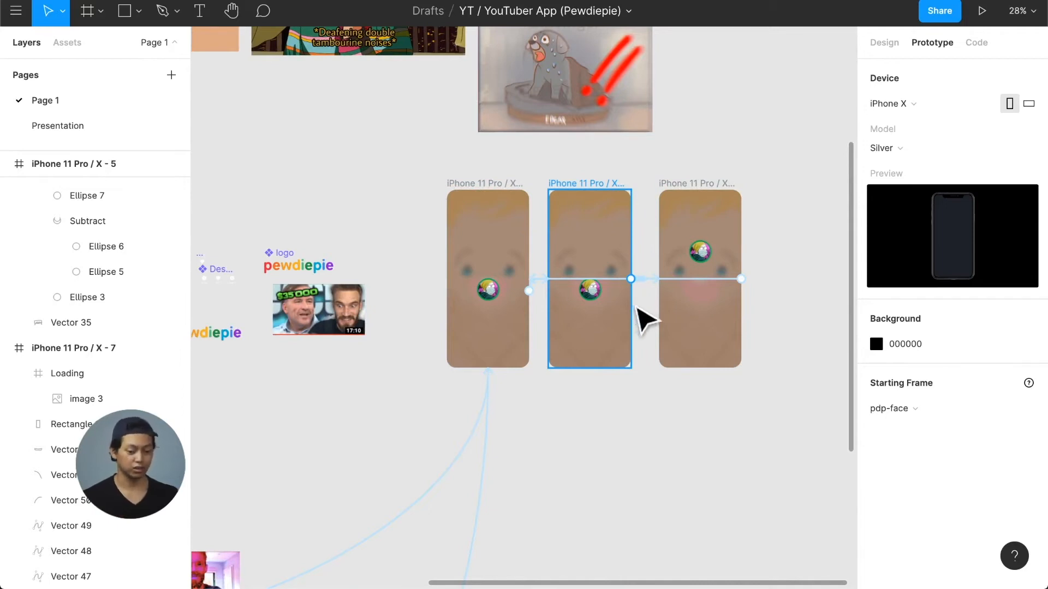
scroll(638, 317, "down", 2)
scroll(637, 316, "down", 3)
scroll(636, 316, "left", 4)
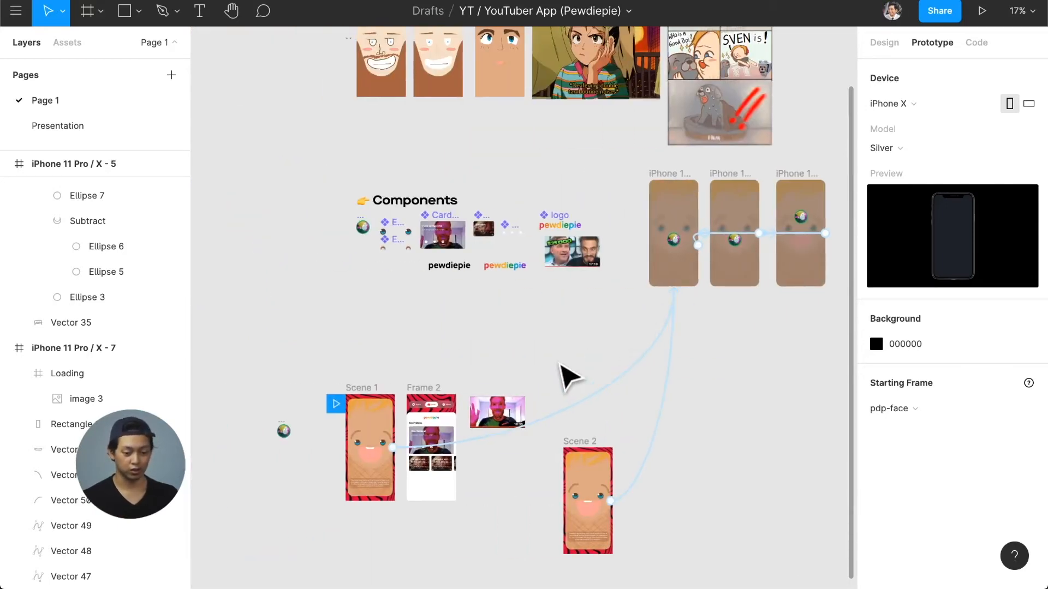
scroll(567, 376, "down", 3)
scroll(546, 371, "left", 2)
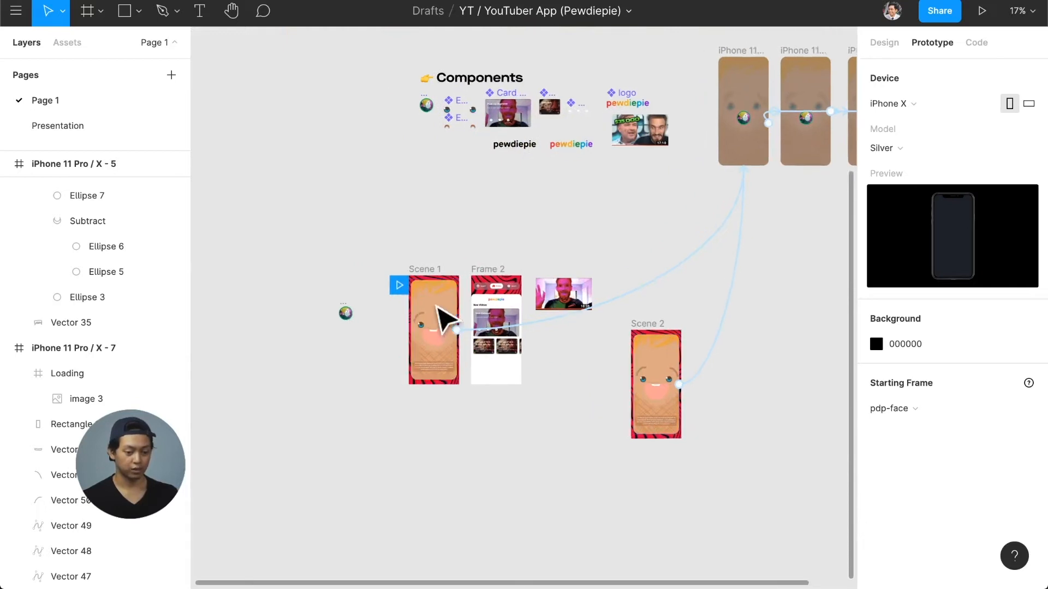
- Remove the prototype connection leading from the face frame in Scene 1 and clear the selection
scroll(445, 320, "up", 5)
left_click_drag(485, 363, 535, 435)
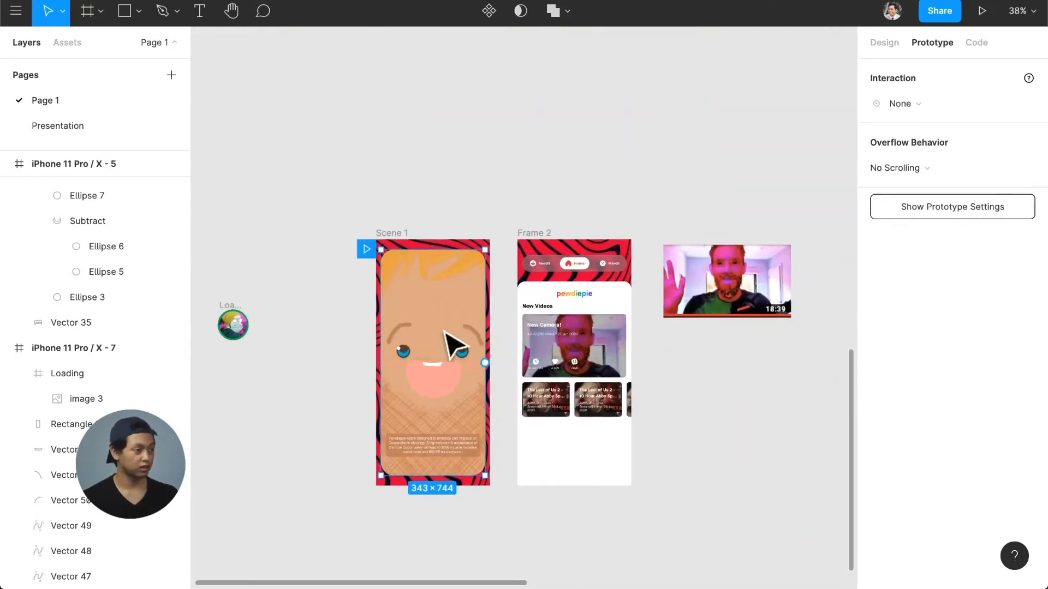
scroll(589, 394, "right", 3)
scroll(573, 390, "down", 4)
scroll(586, 365, "right", 4)
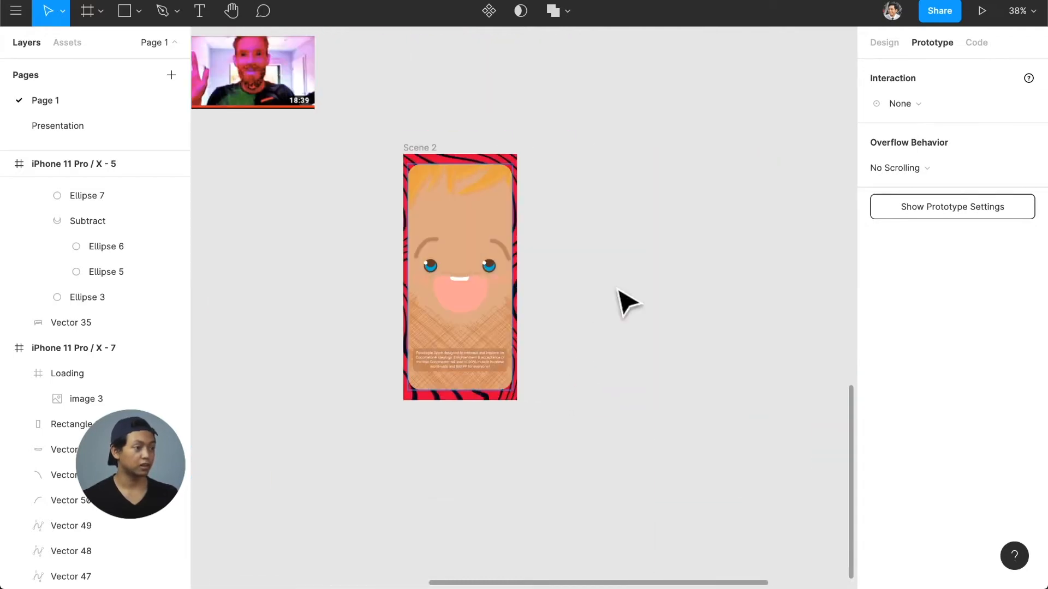
scroll(601, 300, "up", 1)
left_click(601, 298)
- Review Scene 1 and Frame 2, and select the Loading frame to inspect its size and its Sive instance
scroll(596, 261, "left", 8)
scroll(598, 250, "up", 3)
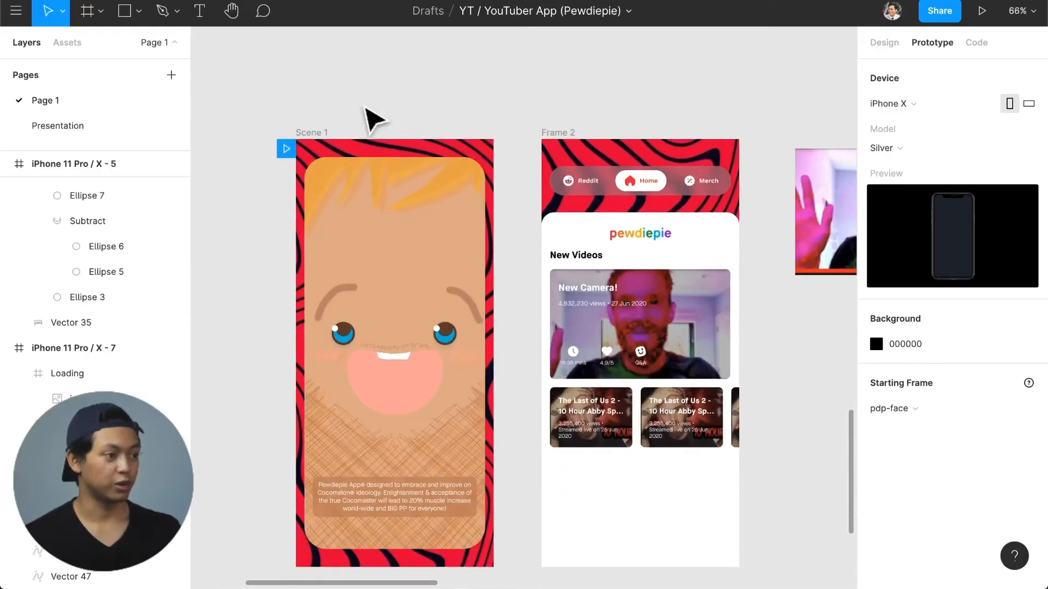
scroll(474, 444, "down", 1)
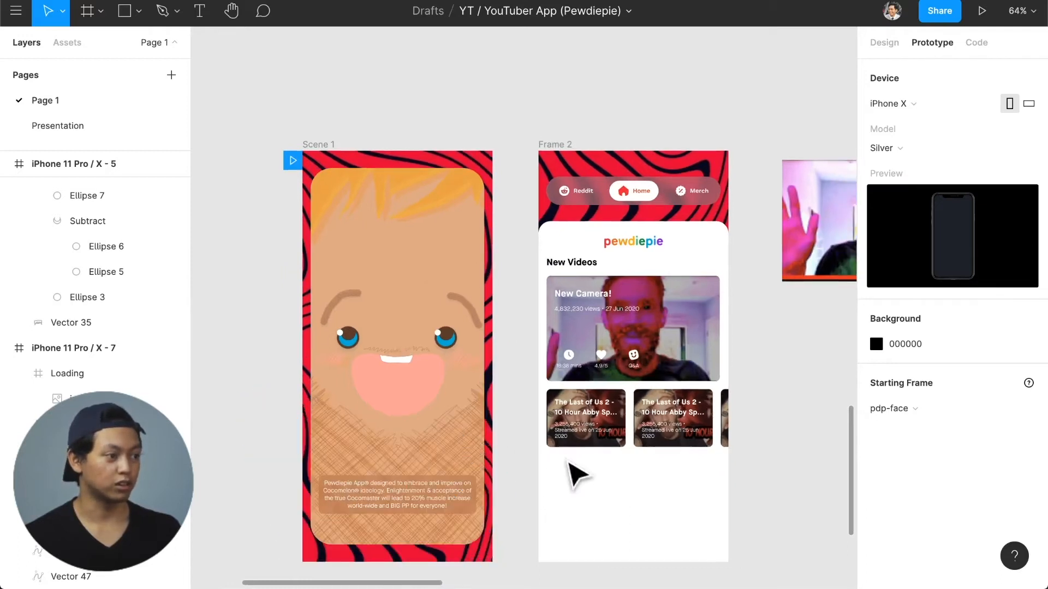
scroll(567, 464, "down", 2)
scroll(561, 458, "left", 5)
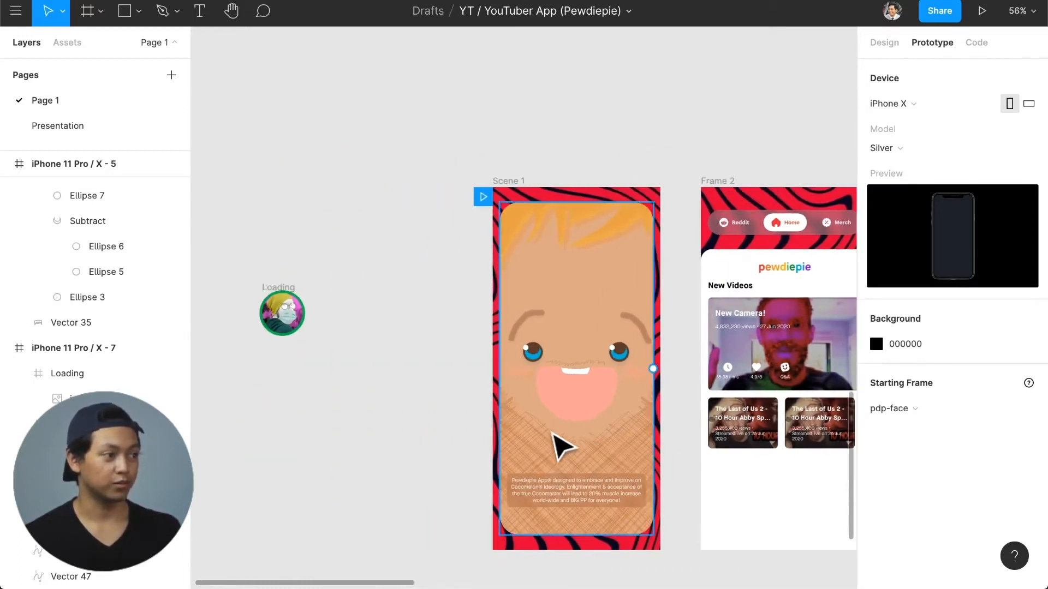
left_click(295, 335)
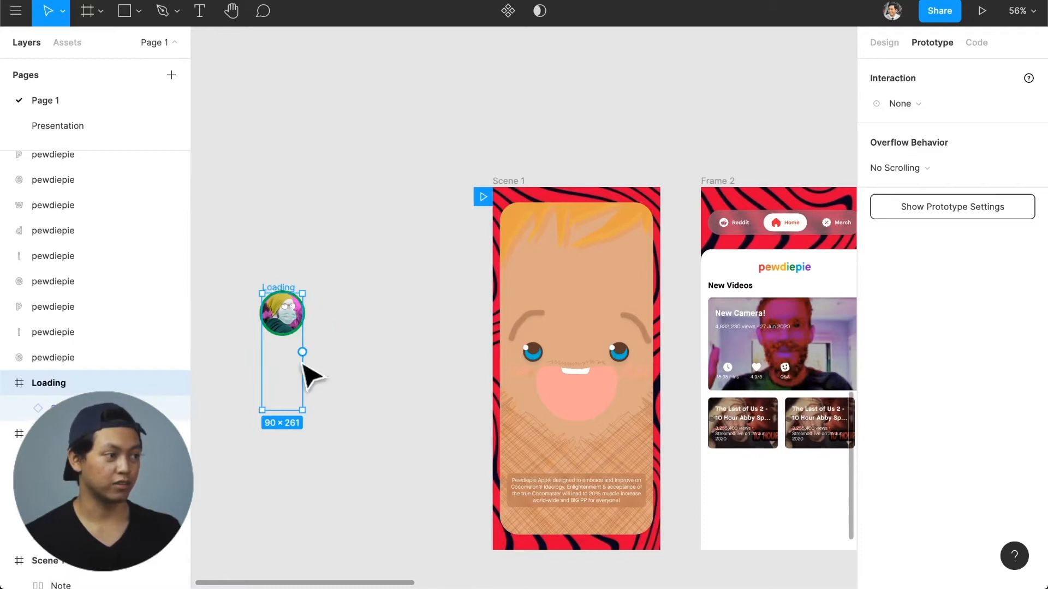
scroll(235, 335, "up", 3)
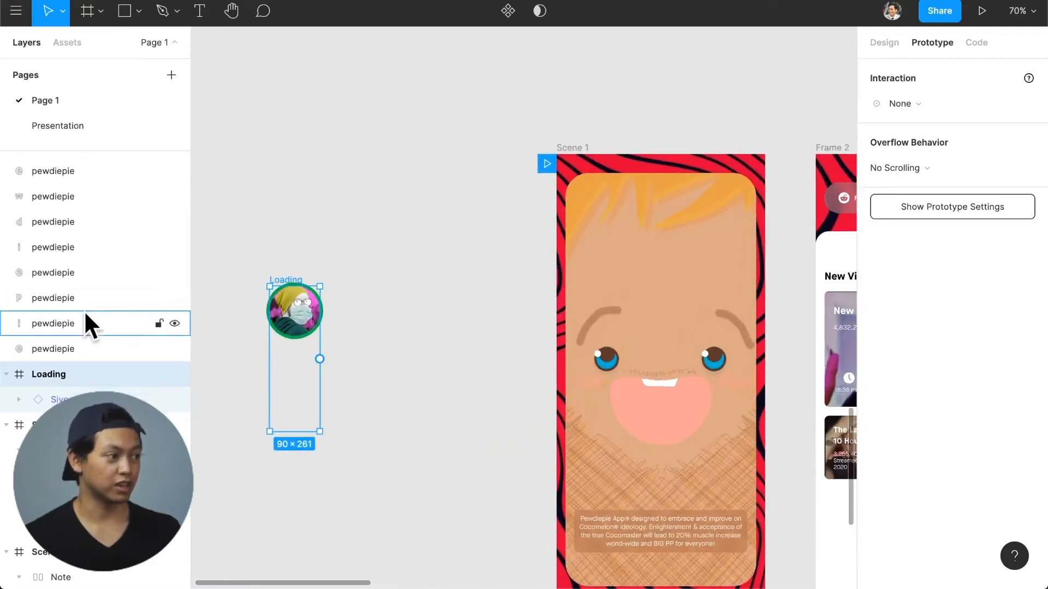
scroll(87, 322, "down", 2)
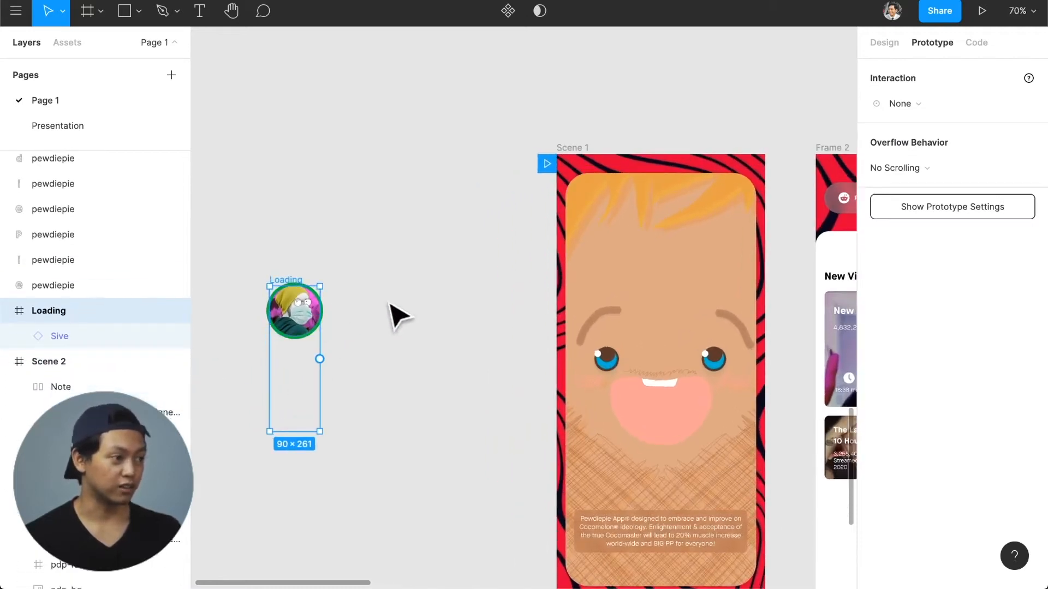
scroll(425, 350, "down", 1)
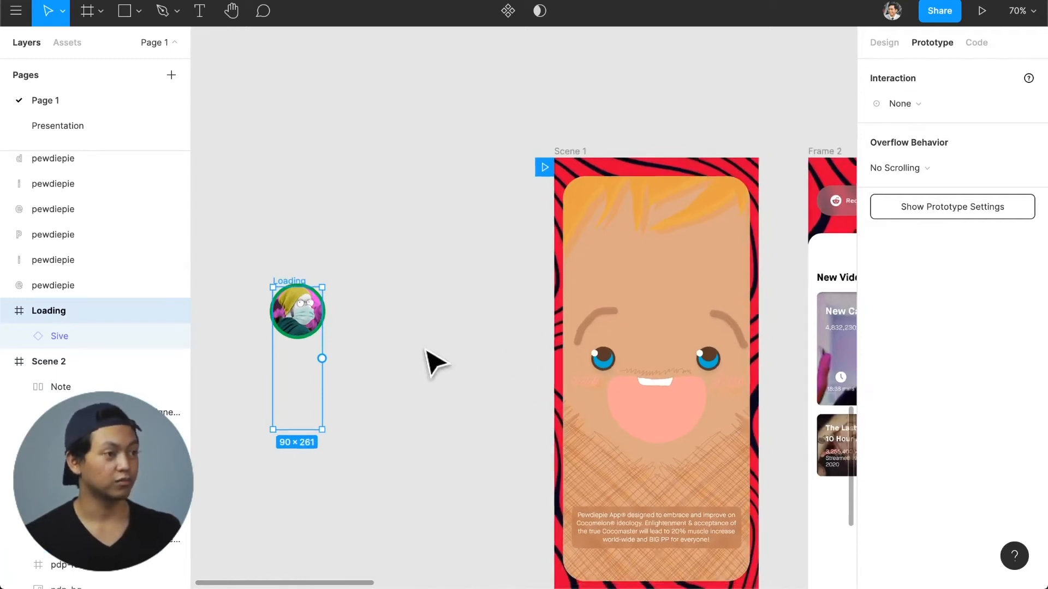
scroll(428, 360, "down", 3)
scroll(419, 358, "down", 2)
scroll(385, 352, "right", 3)
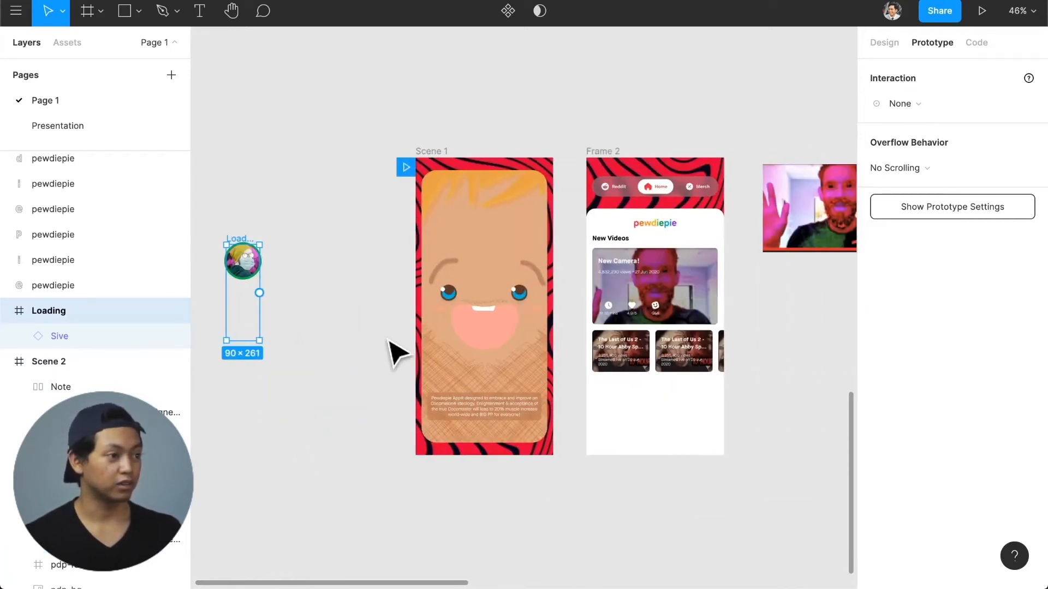
- Move the Scene 1 frame down into the empty canvas area below Frame 2 and clear the selection
left_click_drag(435, 151, 422, 364)
scroll(442, 348, "down", 4)
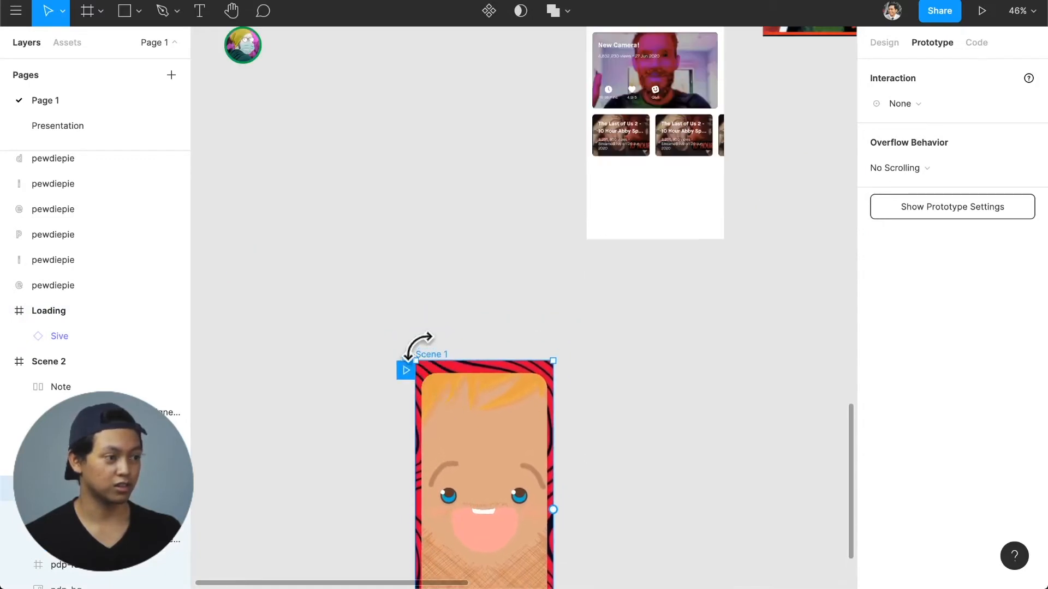
scroll(447, 311, "down", 4)
scroll(483, 326, "up", 1)
scroll(496, 344, "up", 1)
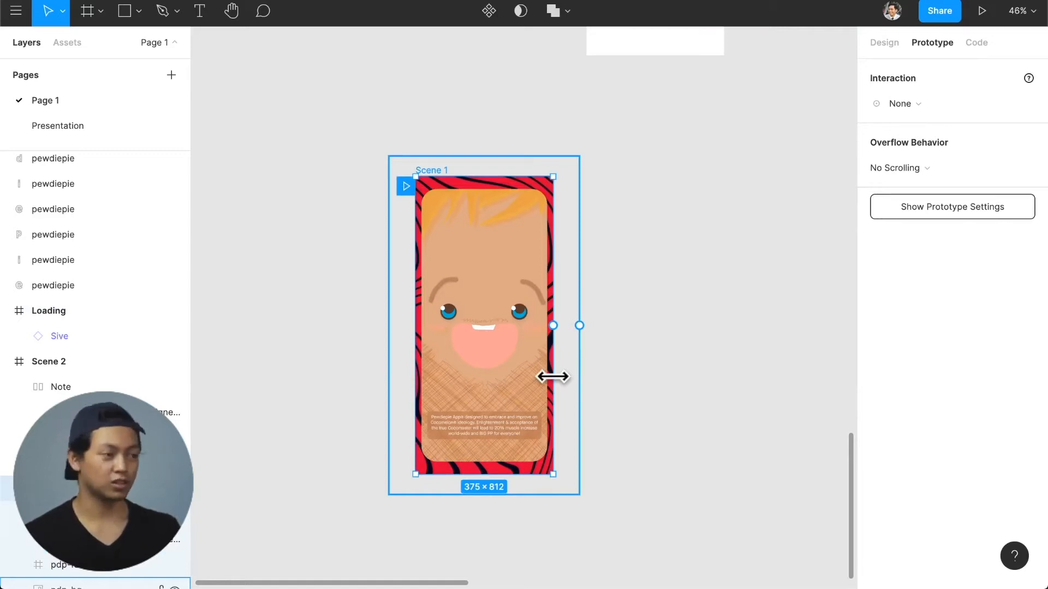
left_click(664, 179)
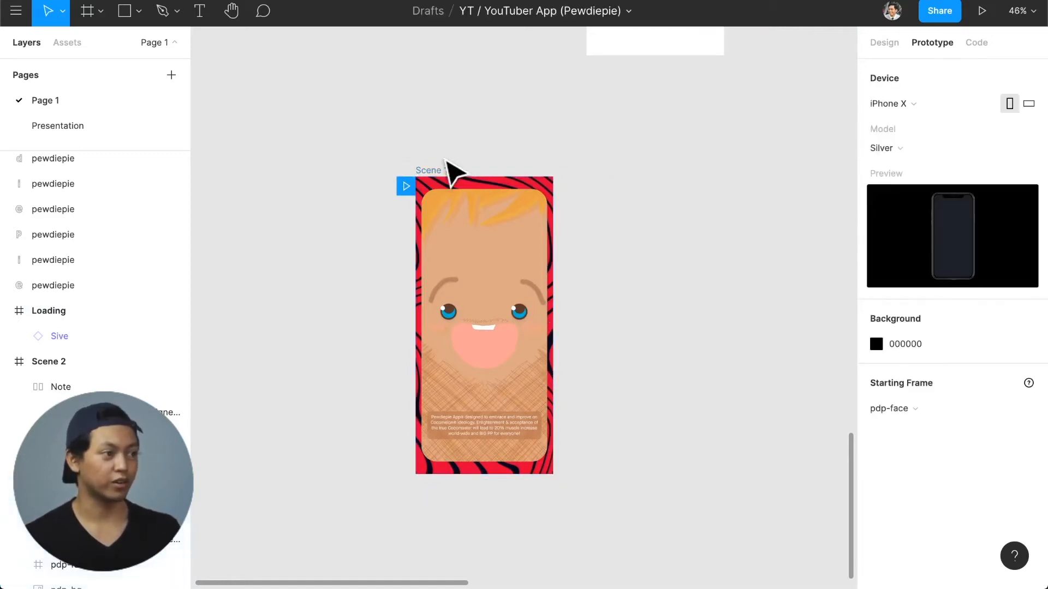
- Duplicate the Scene 1 frame and place the copy level with the original, just to its left
left_click(440, 169)
left_click_drag(442, 170, 249, 170, "alt")
scroll(636, 227, "left", 5)
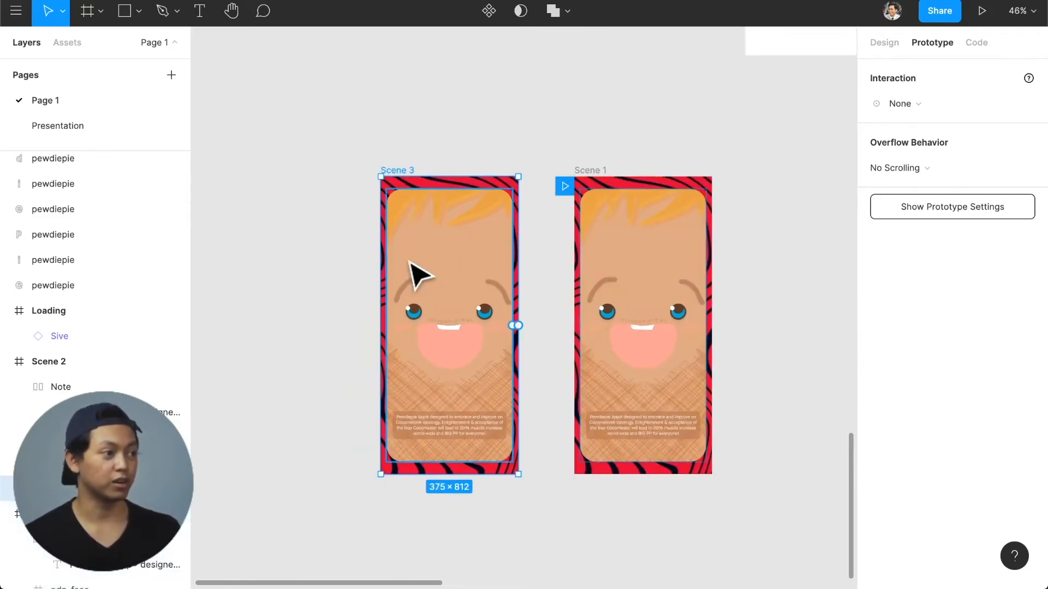
- Enlarge the pdp-face frame in Scene 3 from its center to about 465 × 1008, keeping the facial features in place
left_click(418, 275)
scroll(450, 371, "up", 3)
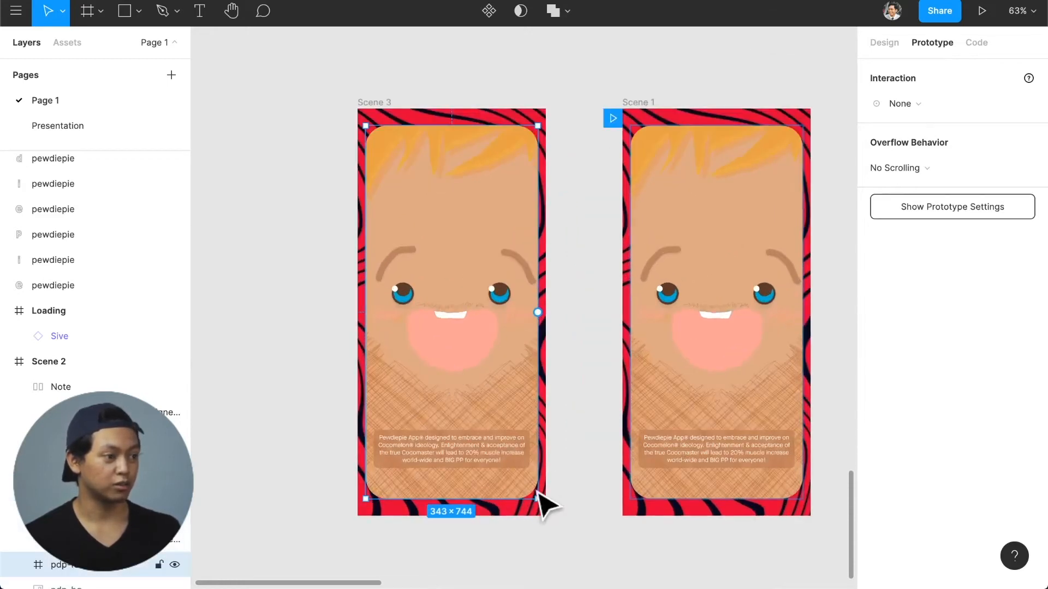
left_click_drag(542, 501, 550, 509, "alt+shift")
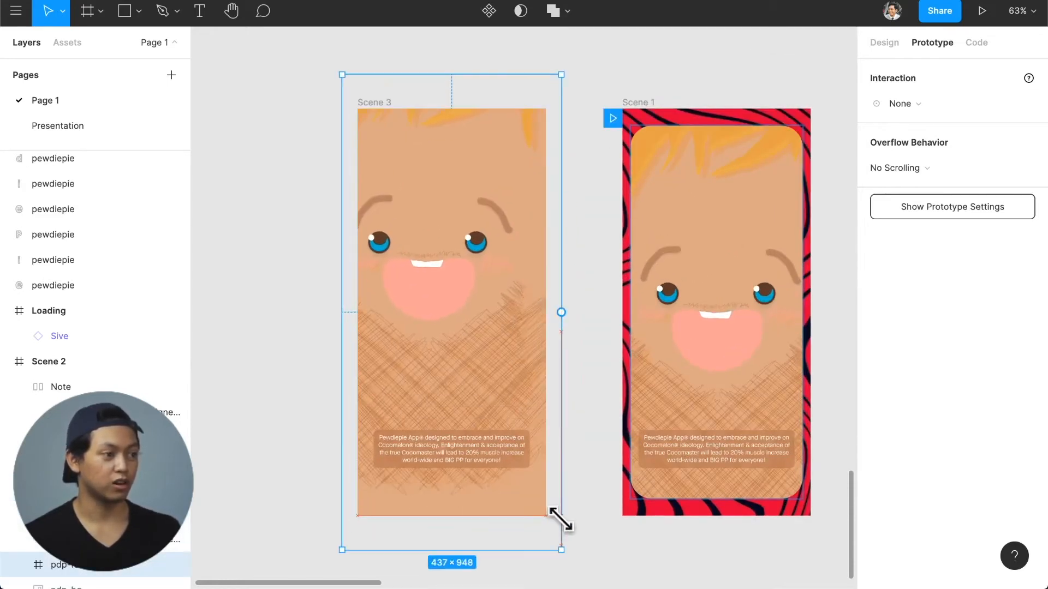
key("super+z")
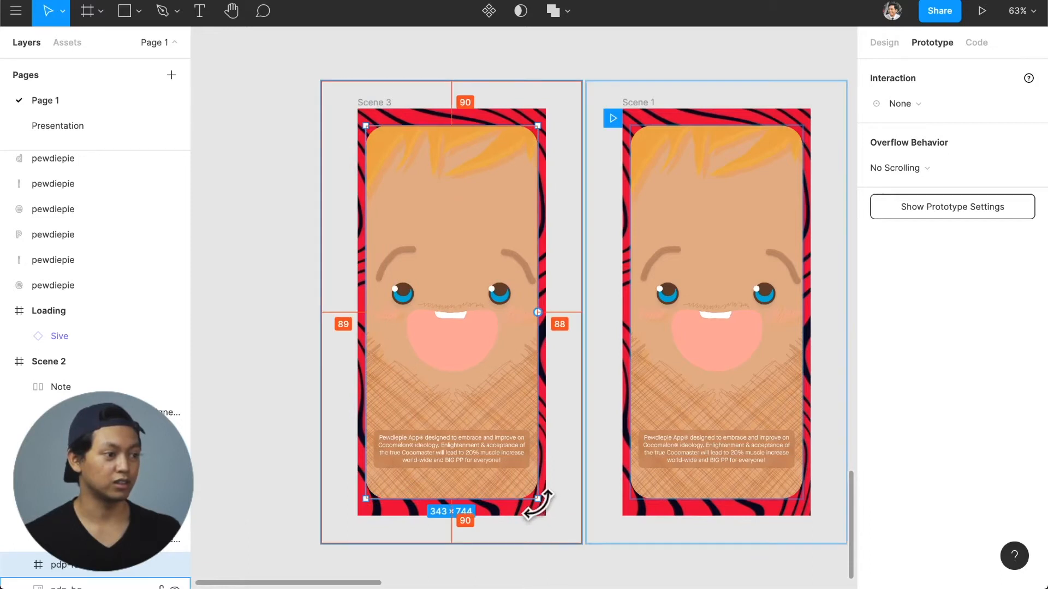
left_click_drag(537, 500, 568, 533, "alt+shift")
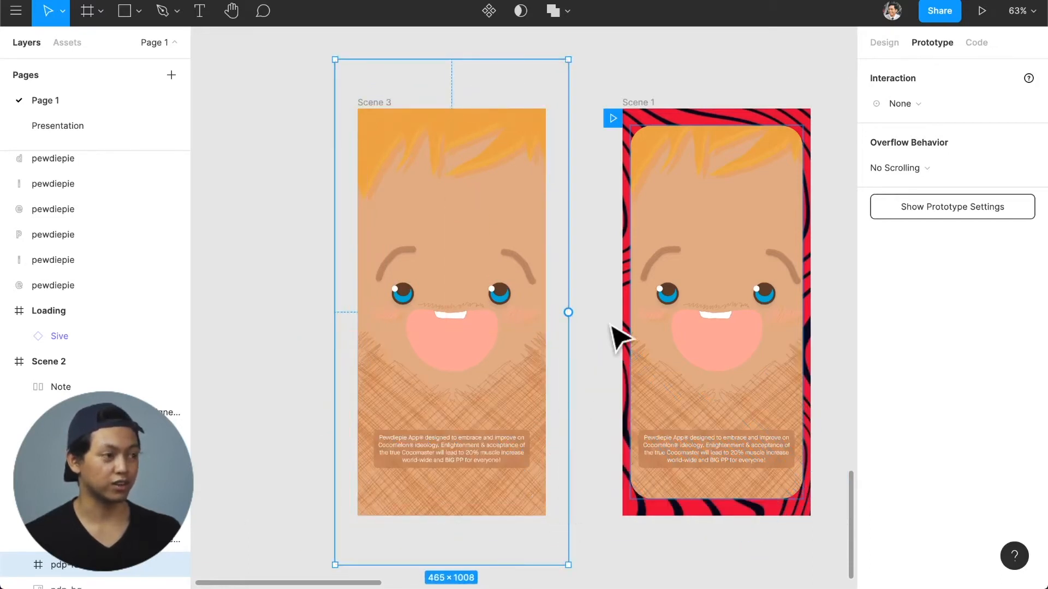
- Swap the EYES 1 instance in Scene 3's face for the EYES 2 component and clear the selection
left_click(502, 290, "super")
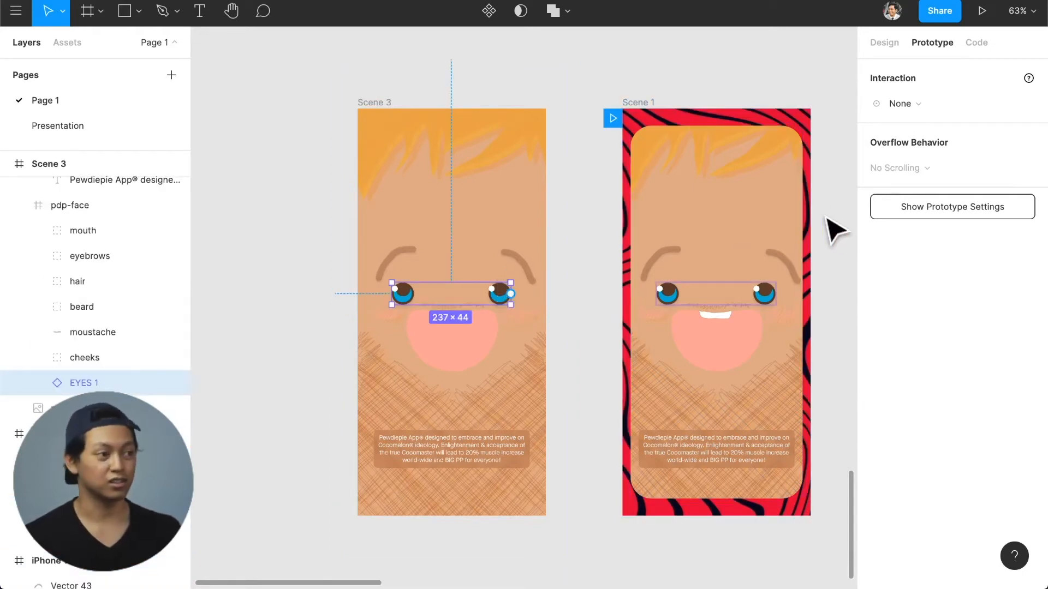
left_click(884, 43)
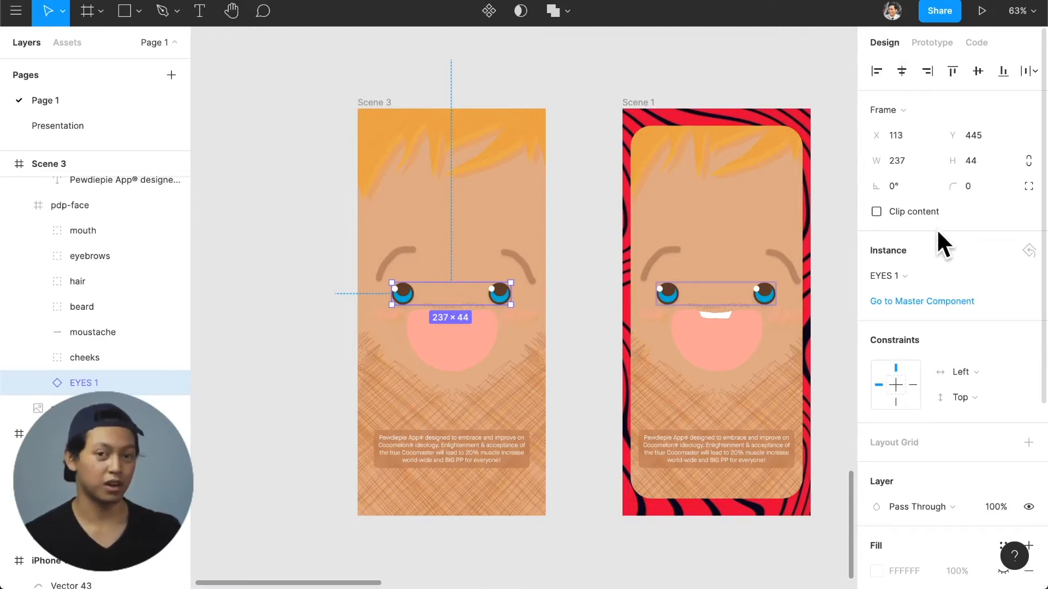
left_click(927, 270)
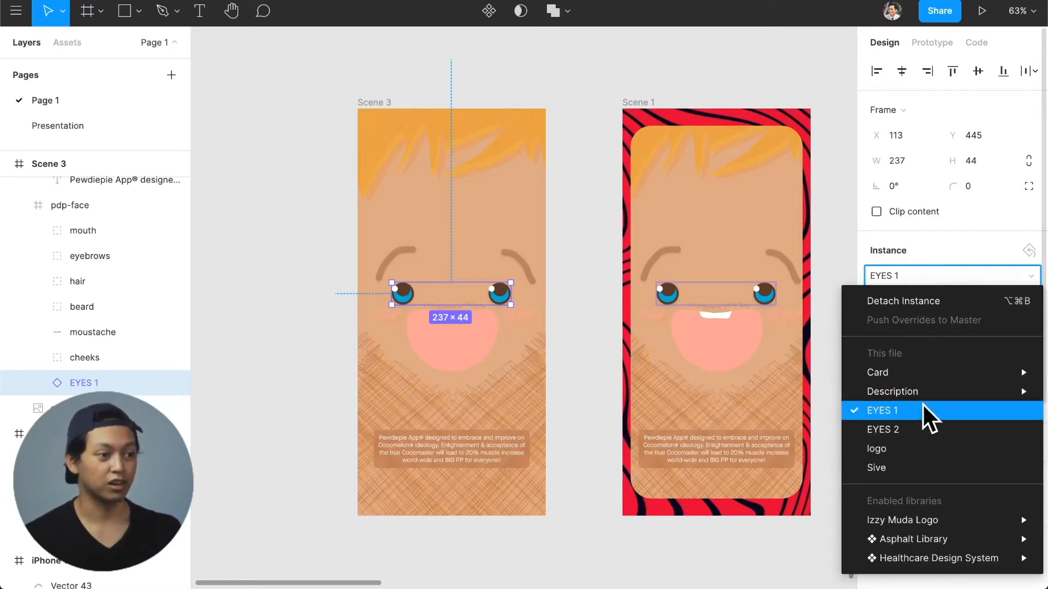
left_click(925, 425)
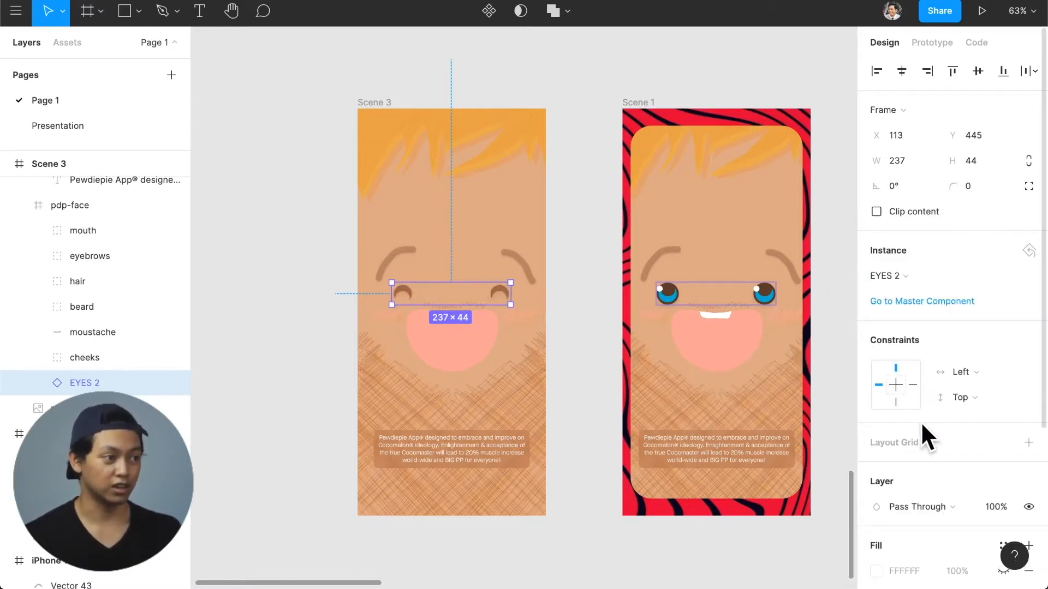
left_click(582, 330)
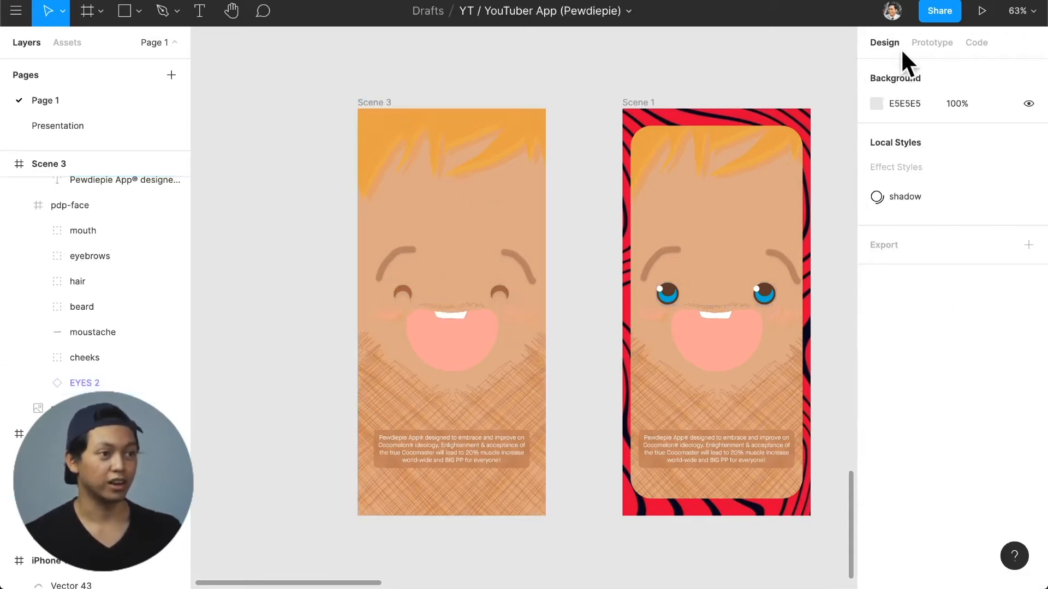
- Create a prototype connection from the Scene 3 frame to the Scene 1 frame
left_click(916, 46)
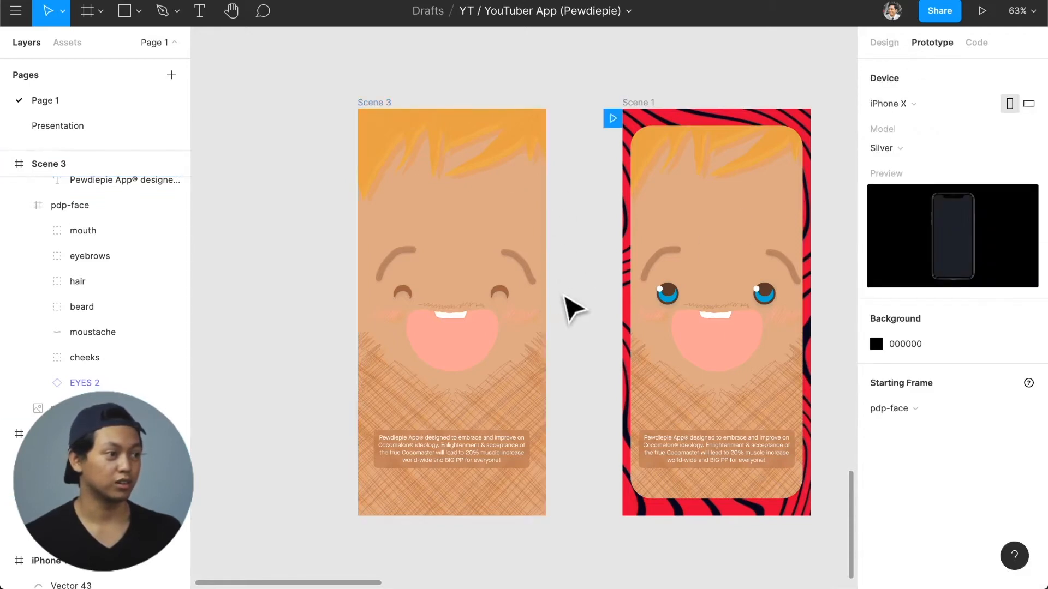
left_click_drag(546, 312, 652, 322)
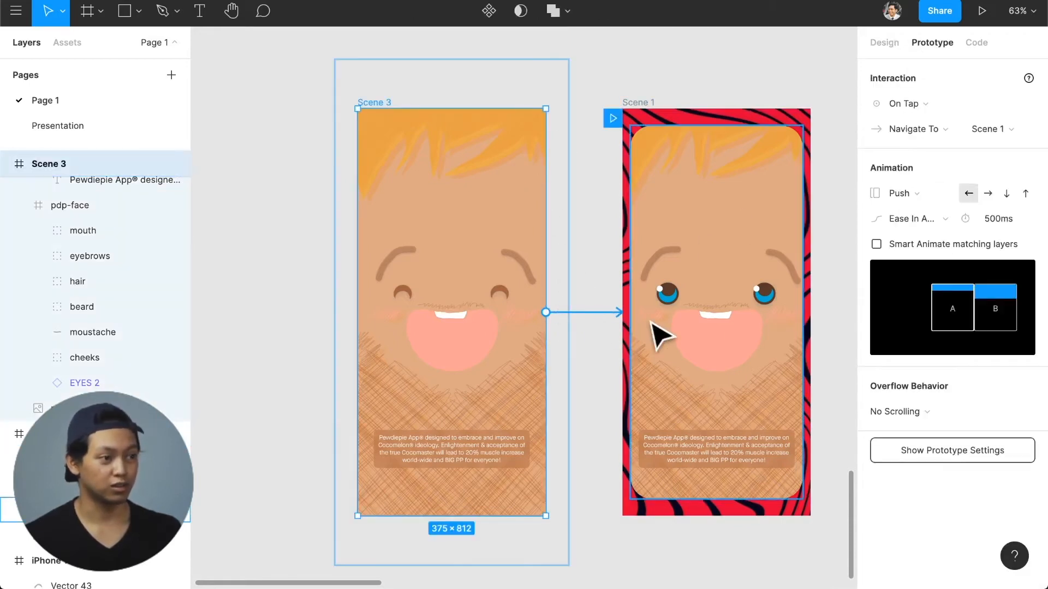
- Set the animation of the connection from Scene 3 to Scene 1 to Smart Animate
left_click(903, 189)
left_click(922, 123)
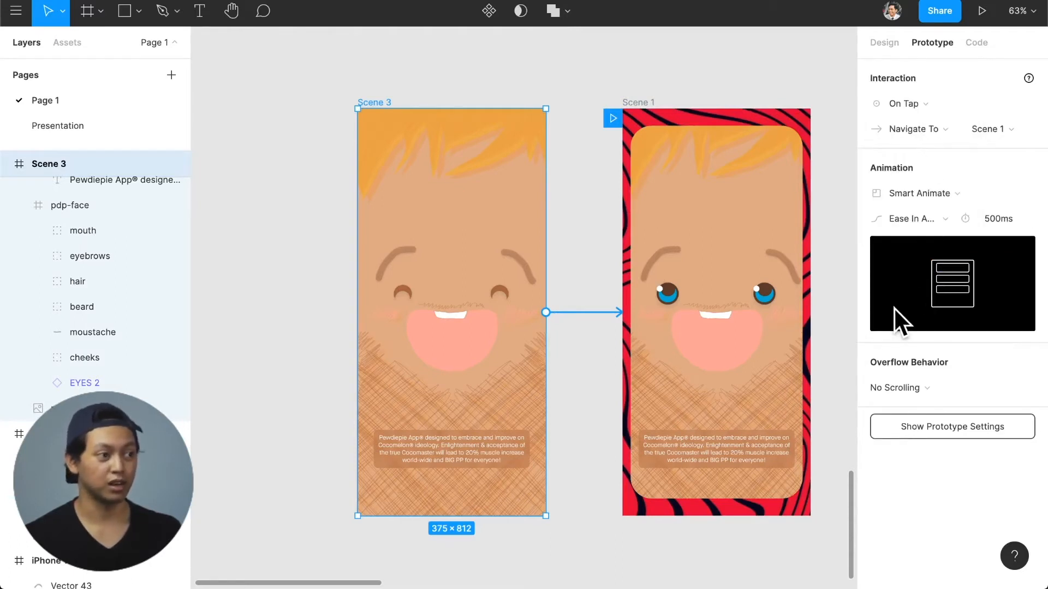
left_click(996, 220)
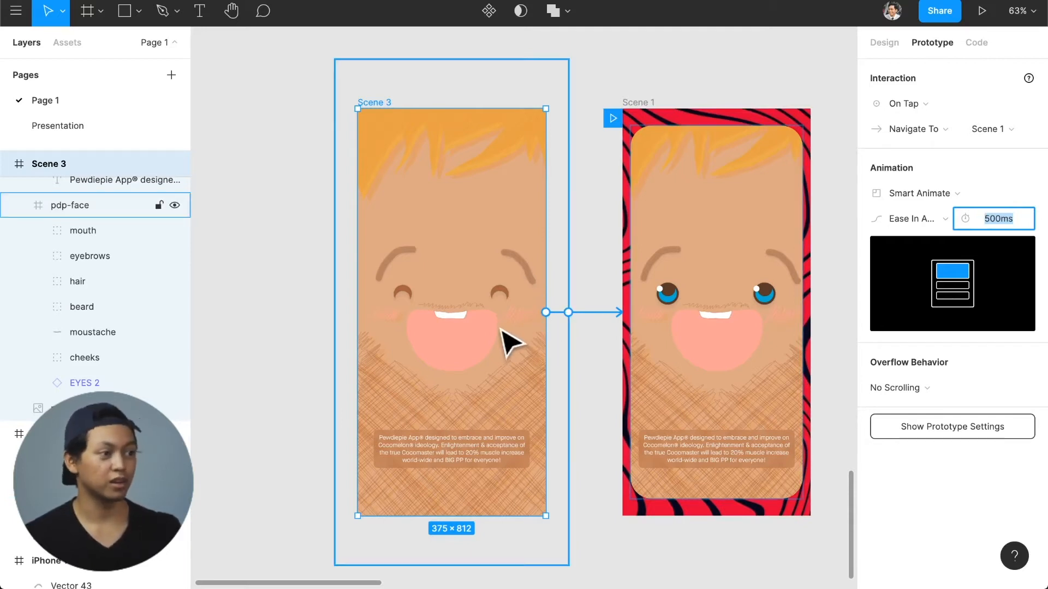
- Trigger the connection from Scene 3 to Scene 1 After Delay with a 1 ms delay, and clear the selection
left_click(944, 104)
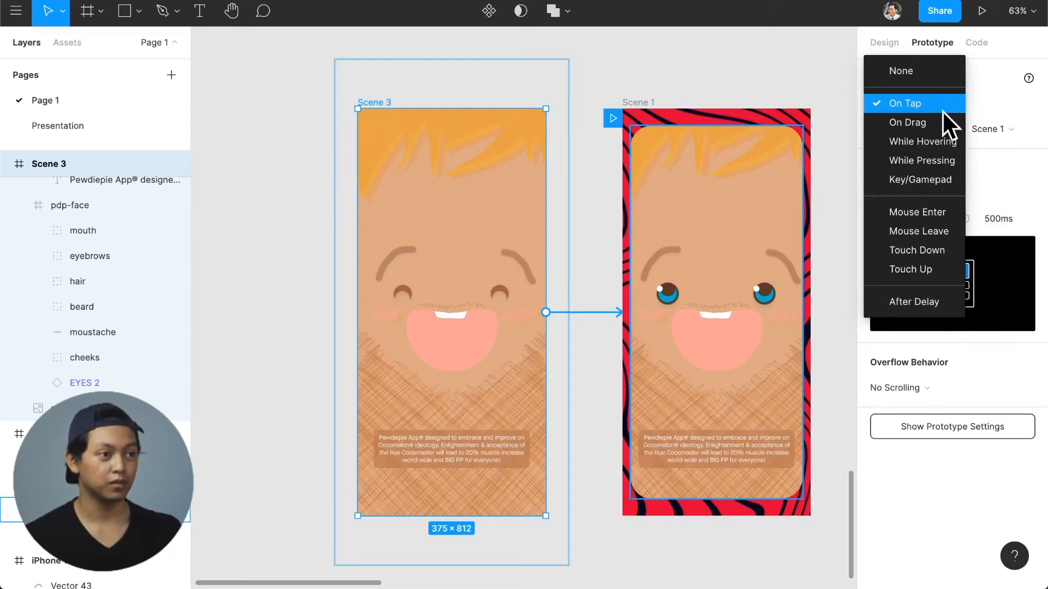
left_click(939, 295)
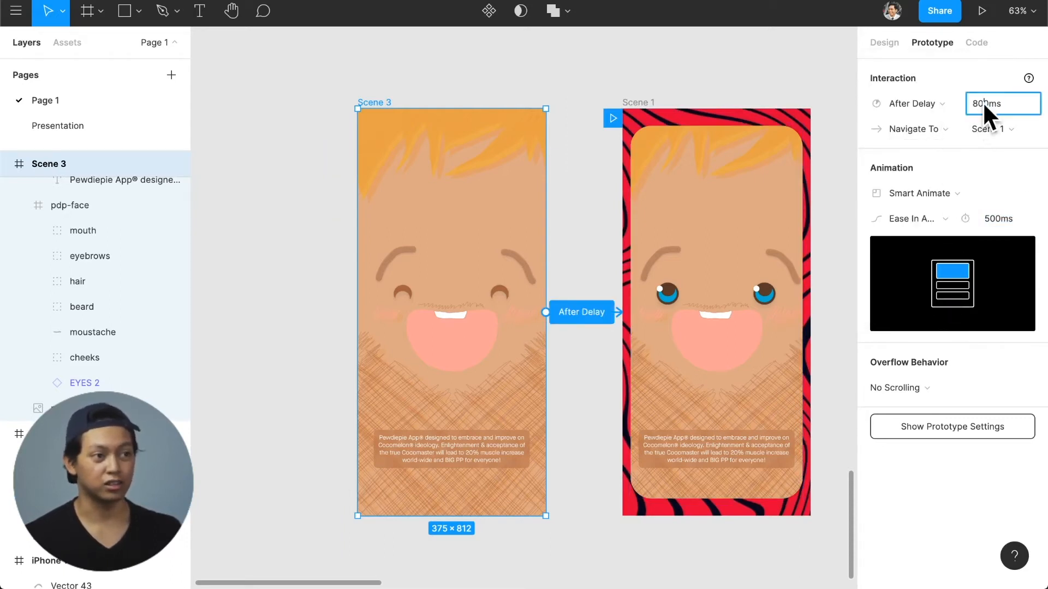
type("1")
key("Return")
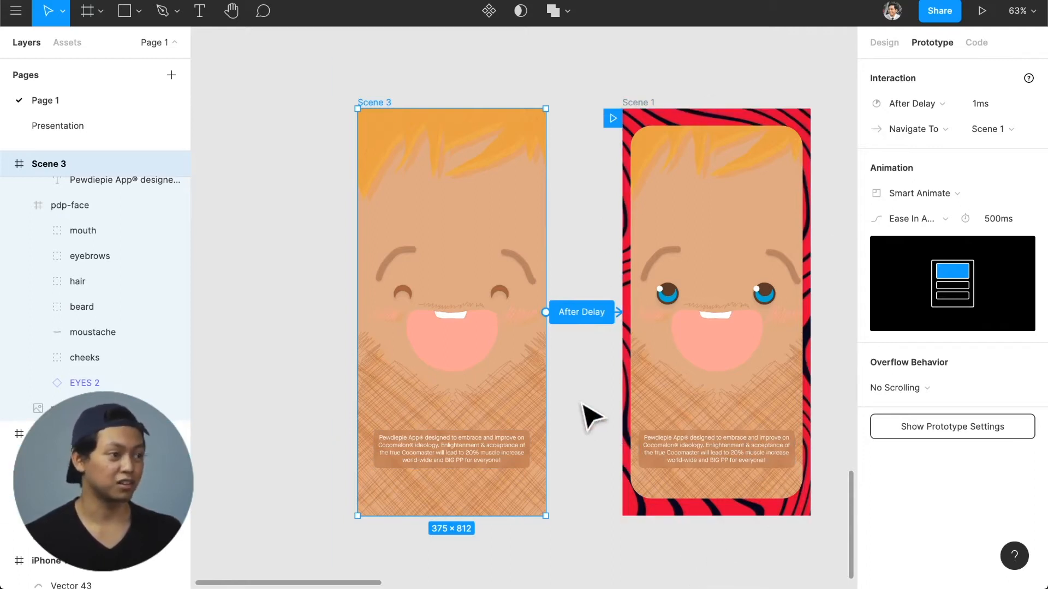
left_click(595, 410)
- Move the prototype's starting point from Scene 1 to the Scene 3 frame
scroll(557, 400, "right", 3)
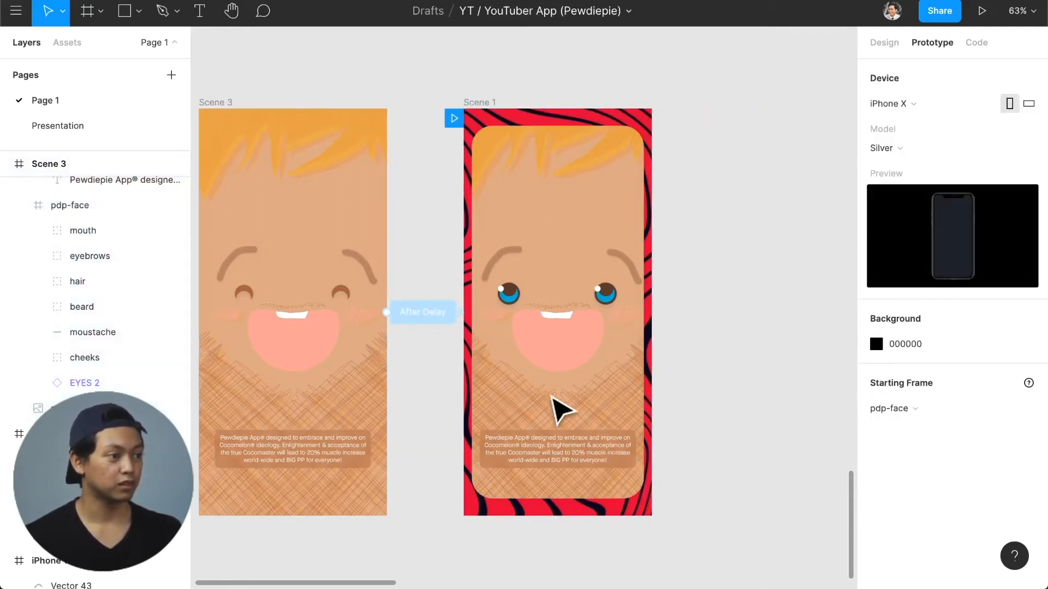
scroll(556, 399, "down", 1, "ctrl")
scroll(553, 399, "left", 1)
scroll(565, 413, "right", 2)
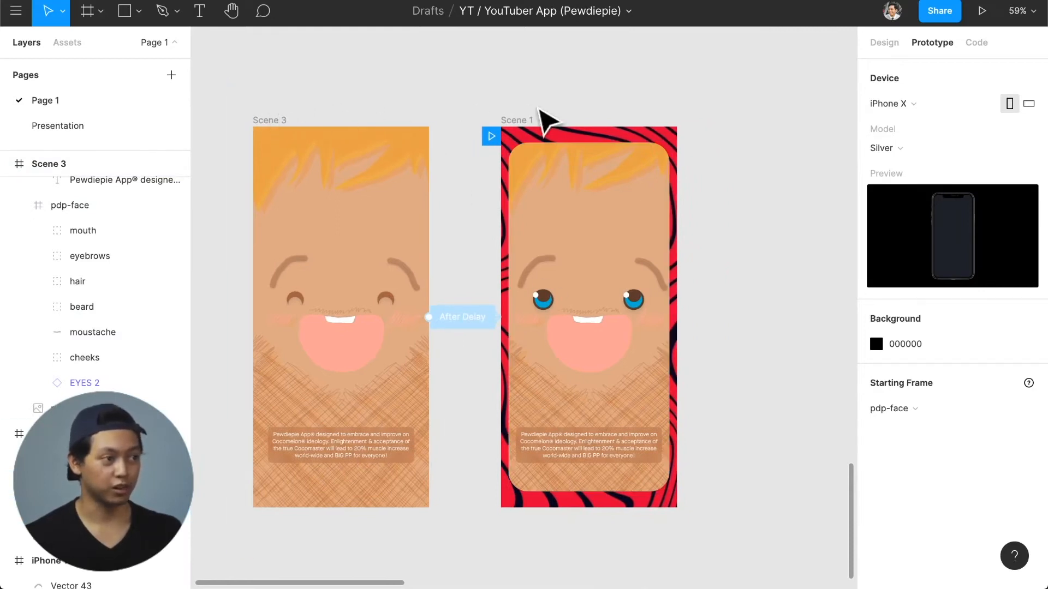
left_click_drag(490, 135, 241, 143)
left_click(278, 199)
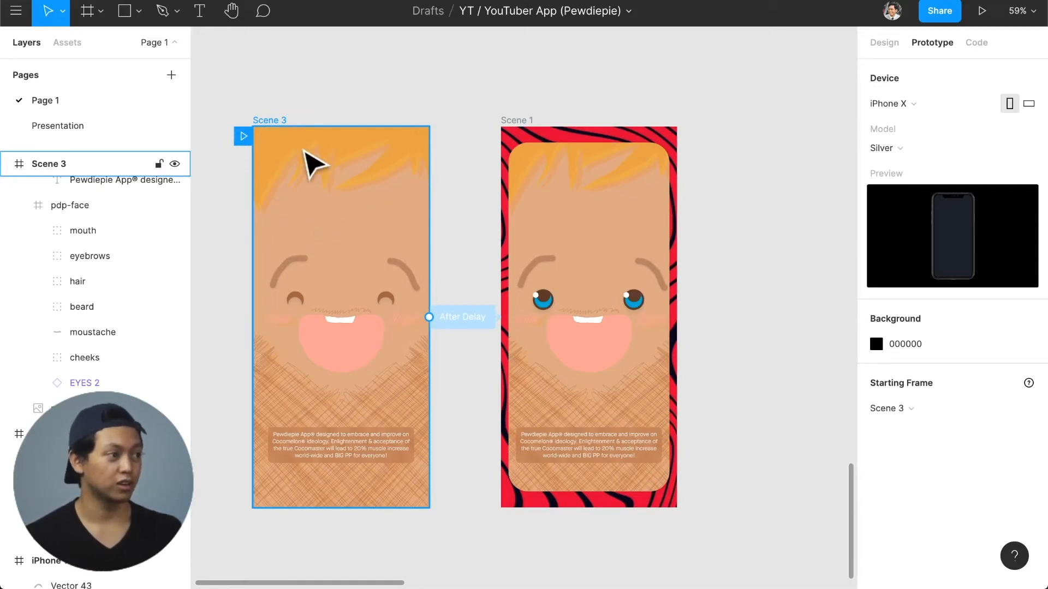
- Set both constraints of all facial features in Scene 3's pdp-face to Scale and enlarge them from the center to about 708 × 1081
left_click(350, 234)
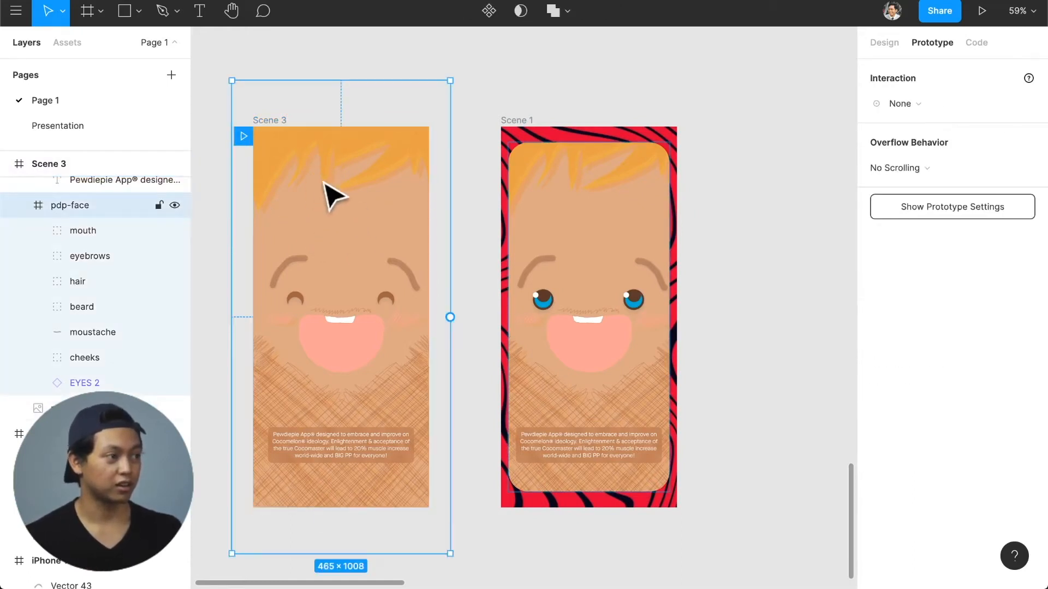
double_click(340, 167)
key("super+a")
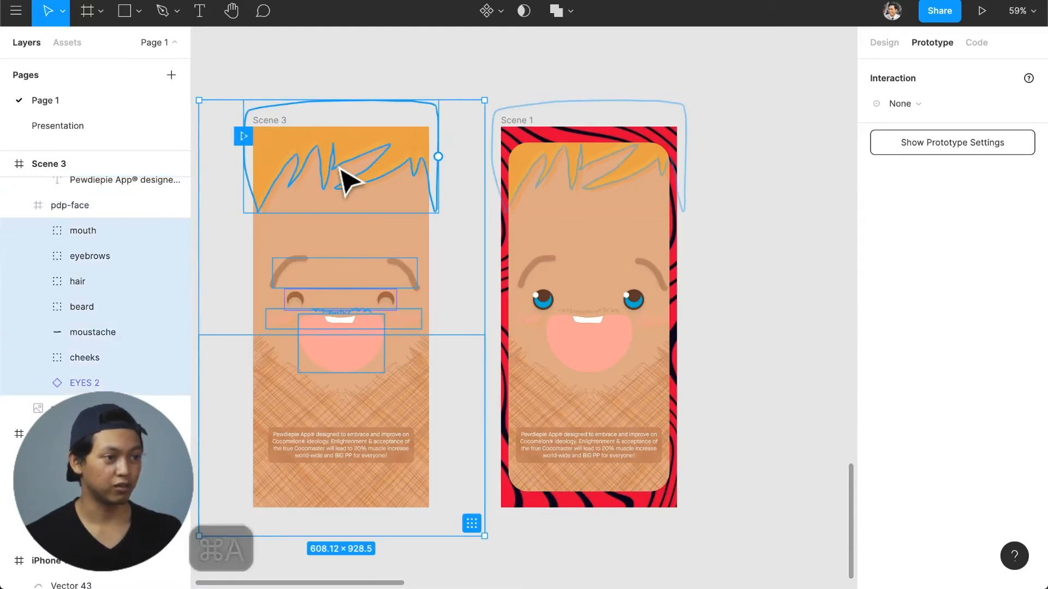
left_click(897, 42)
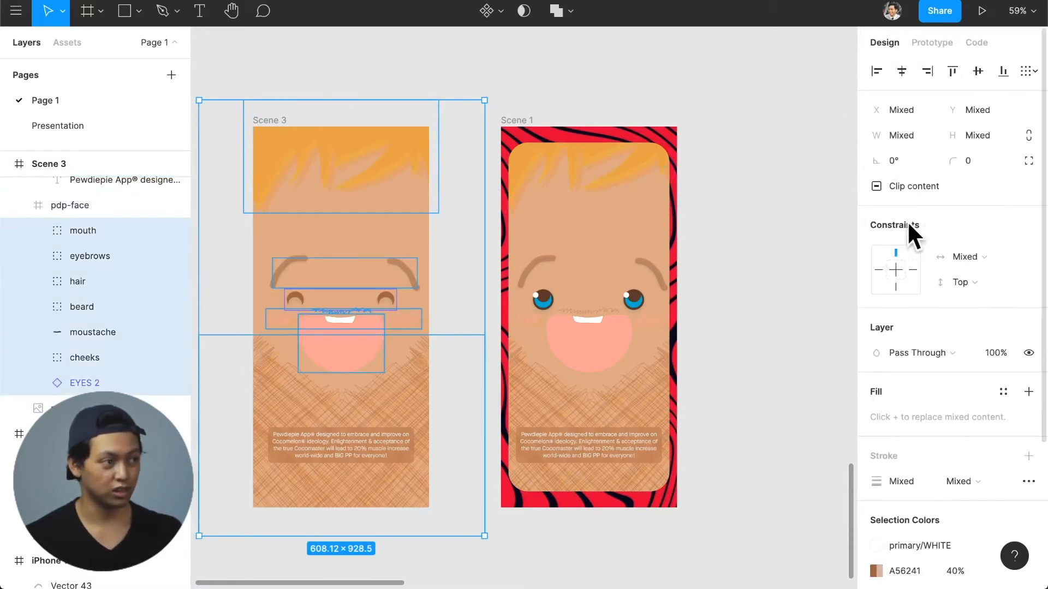
left_click(997, 253)
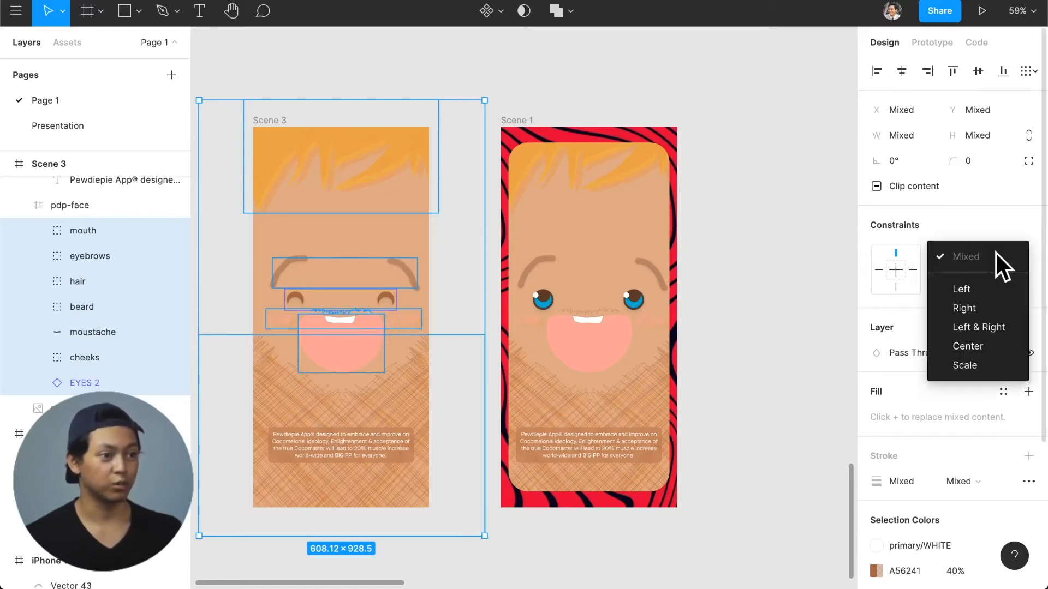
left_click(998, 360)
left_click(970, 279)
left_click(977, 357)
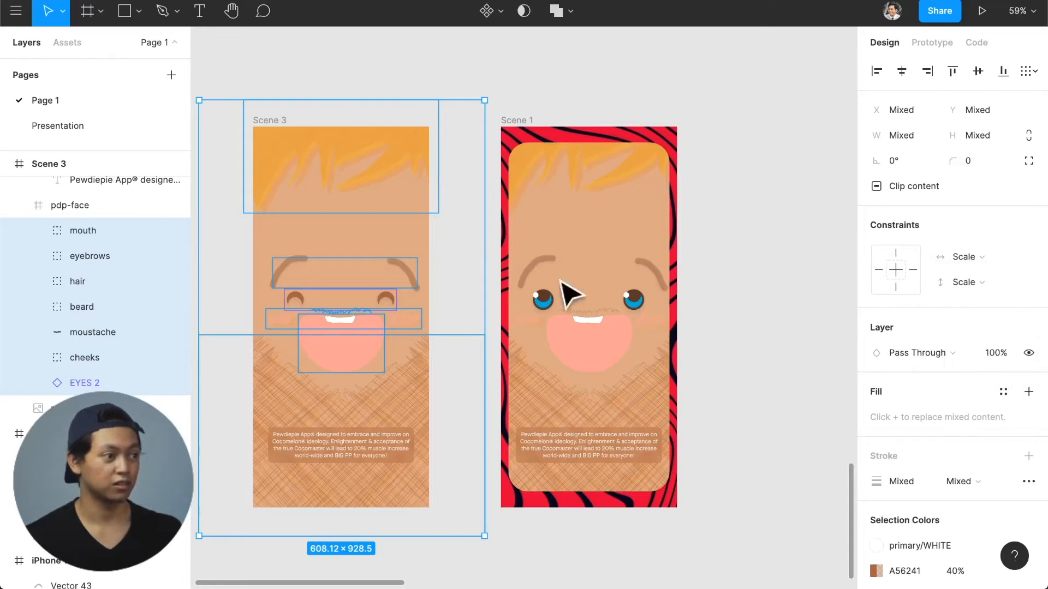
left_click_drag(484, 101, 509, 88)
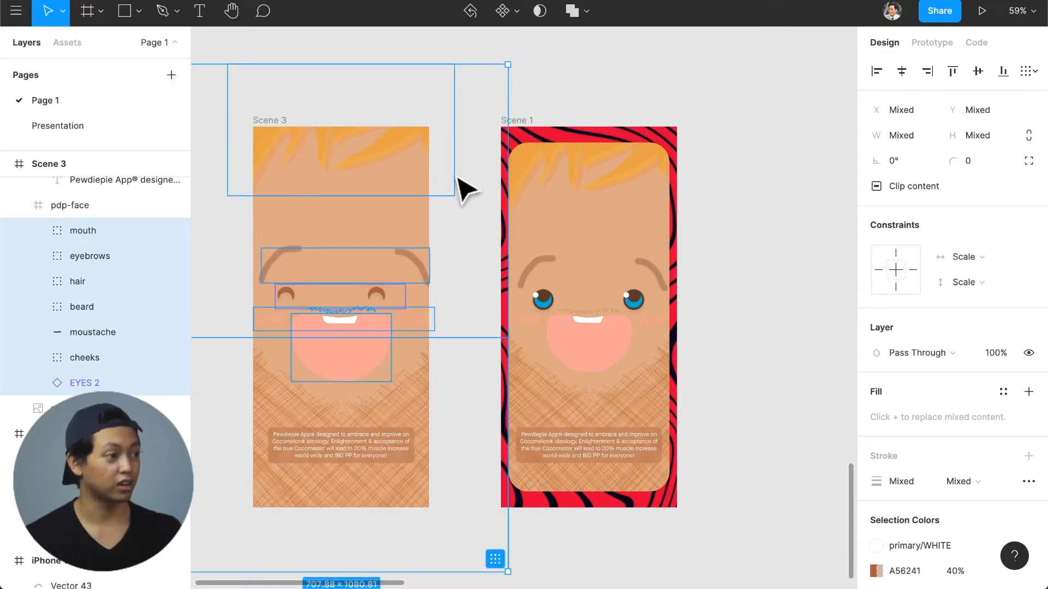
- Narrow the EYES 2 instance in Scene 3 to a width of 246 and center it horizontally in the face
double_click(376, 298)
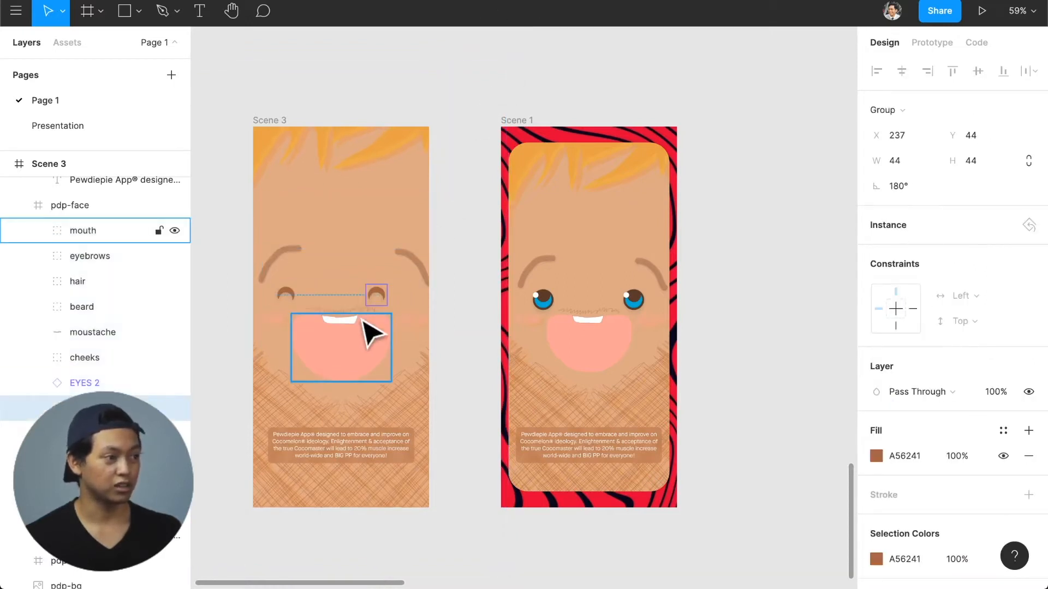
left_click(363, 321)
left_click(376, 299)
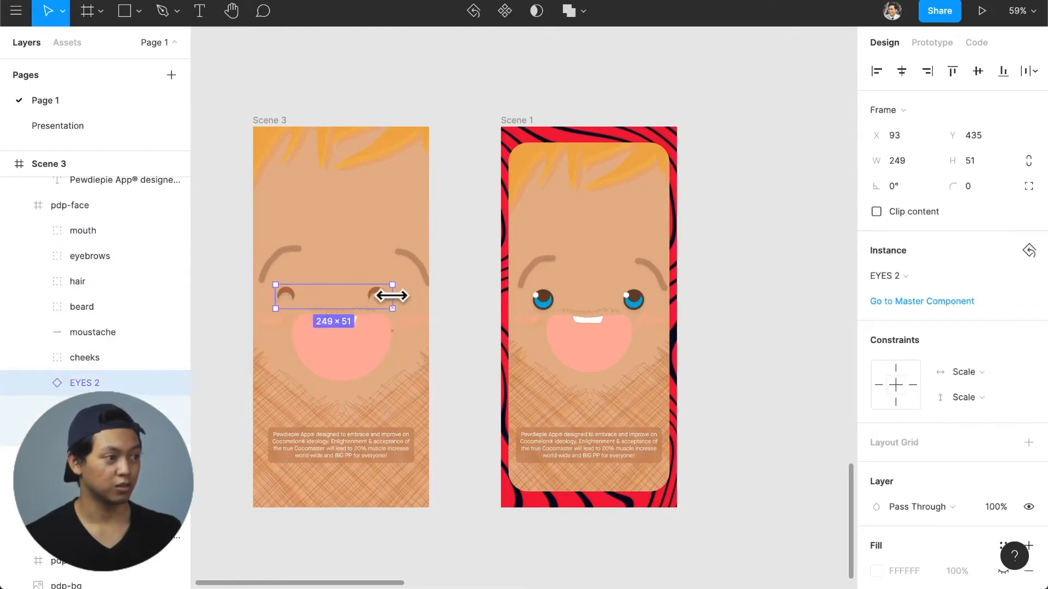
left_click_drag(387, 296, 391, 295)
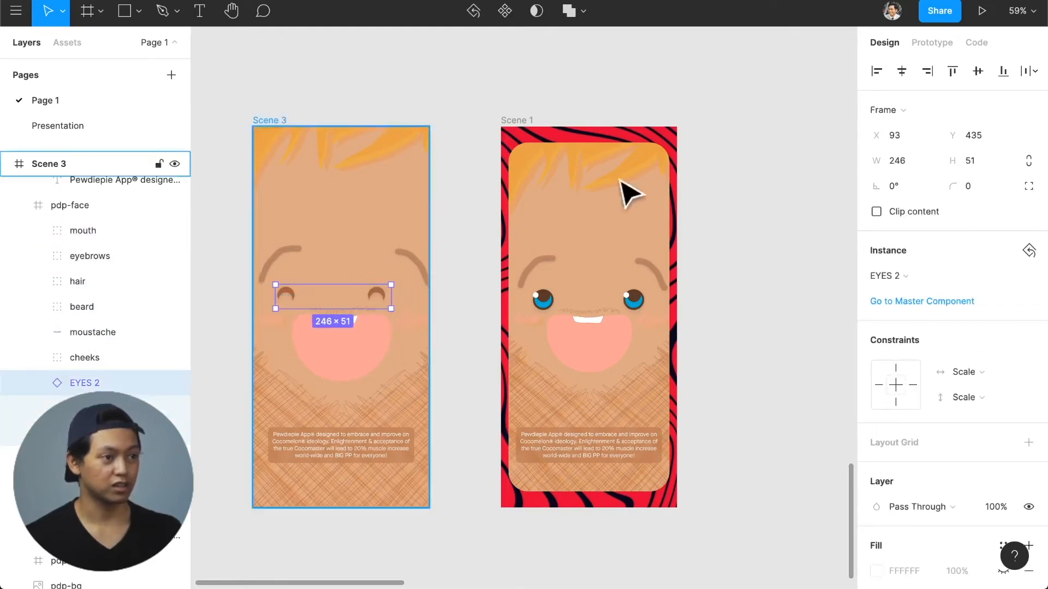
left_click(898, 74)
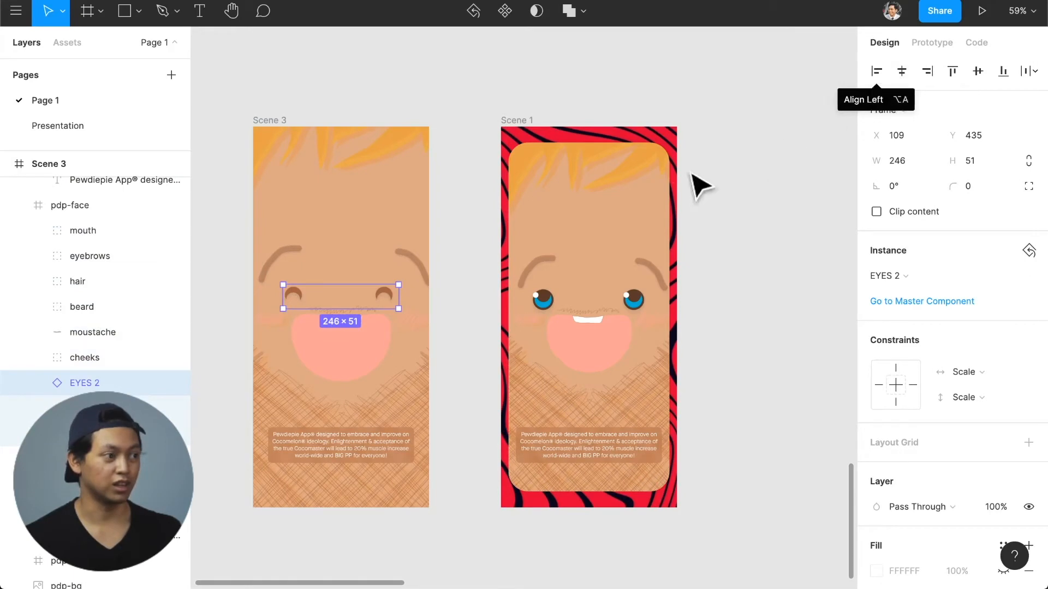
left_click(764, 200)
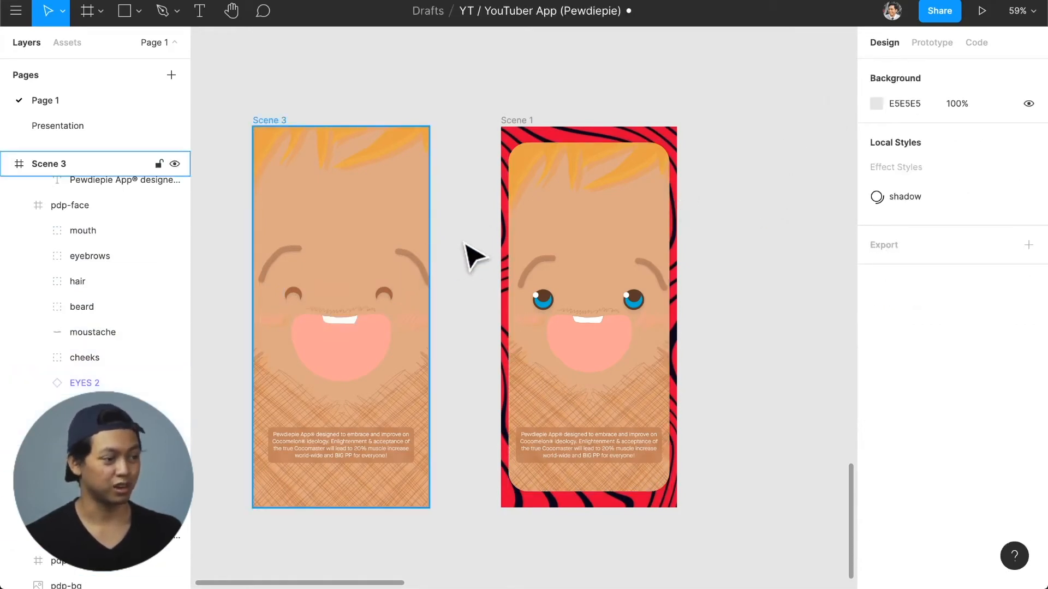
- Duplicate the Scene 1 frame and place the copy level with the original, to its right
scroll(413, 316, "right", 3)
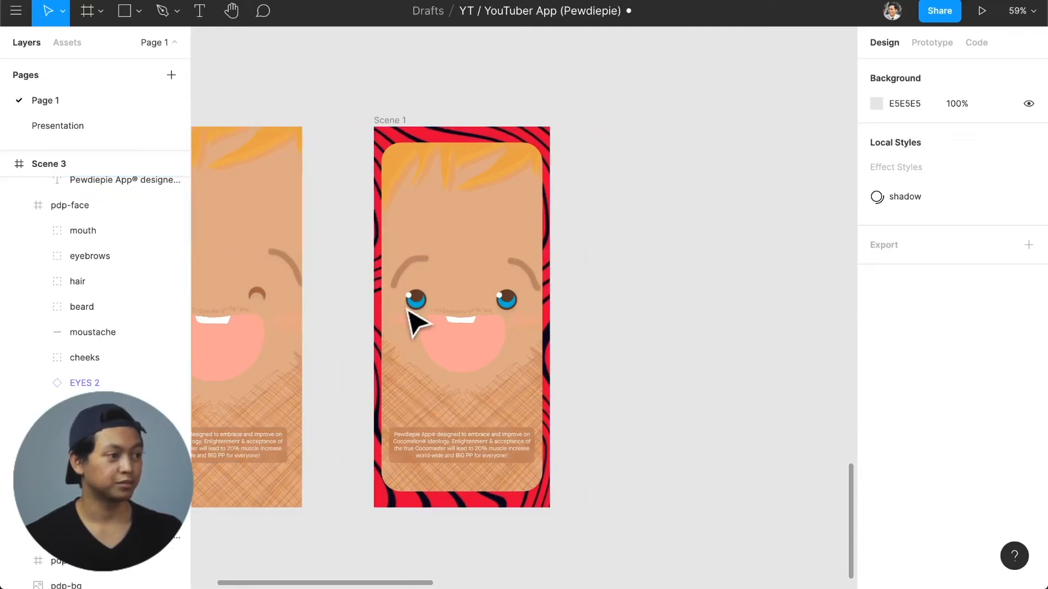
scroll(575, 286, "right", 5)
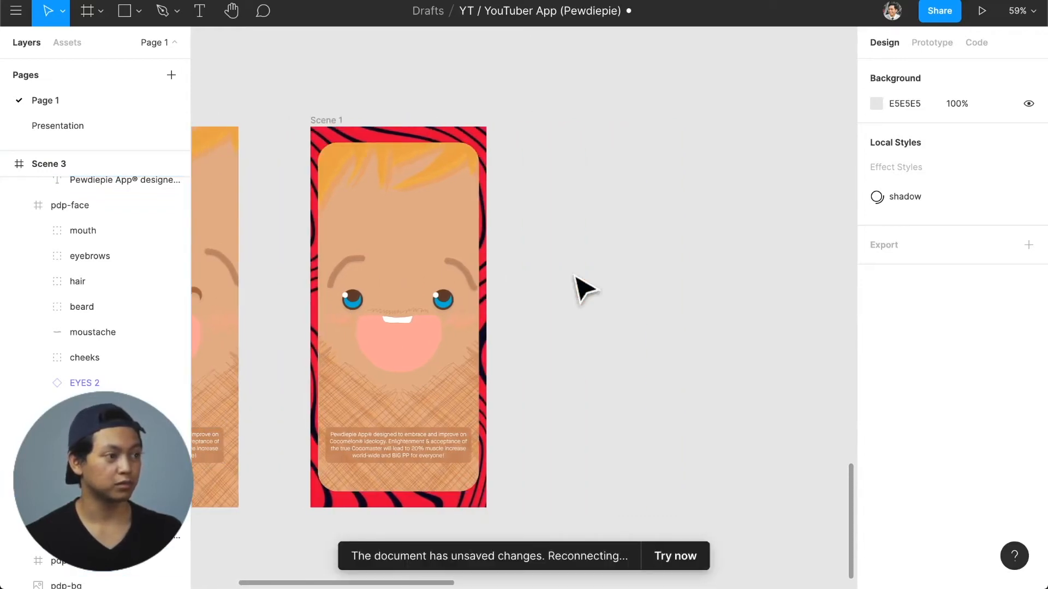
scroll(575, 285, "down", 2, "ctrl")
scroll(568, 278, "right", 2)
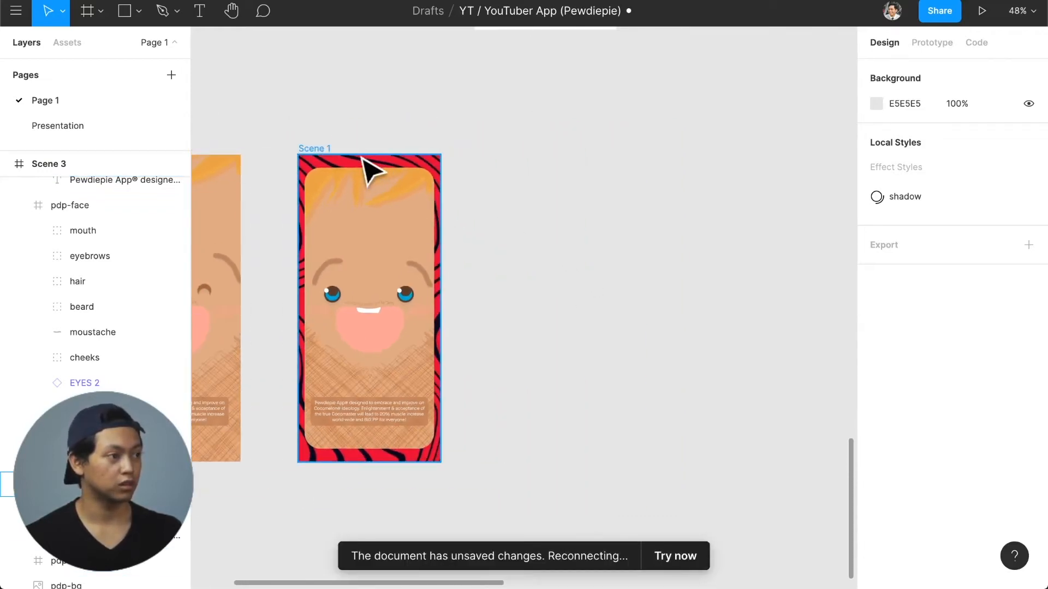
left_click(319, 148)
left_click_drag(323, 152, 547, 151)
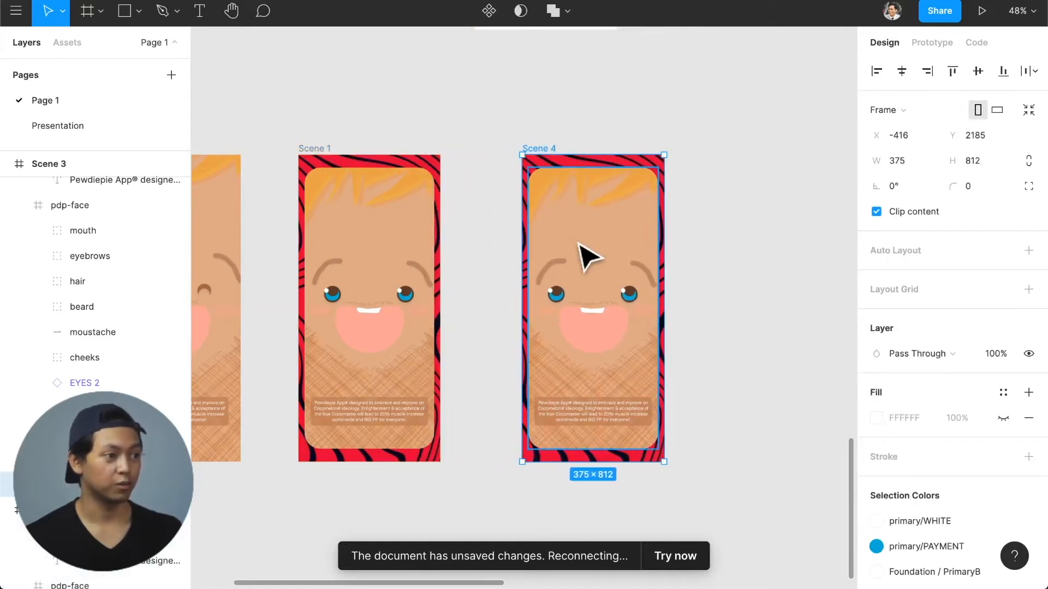
- Duplicate the Loading avatar frame and place the copy between the eyes of Scene 4's face at about X 127, Y 228
scroll(584, 253, "up", 5)
scroll(586, 253, "down", 1, "ctrl")
scroll(579, 245, "left", 7)
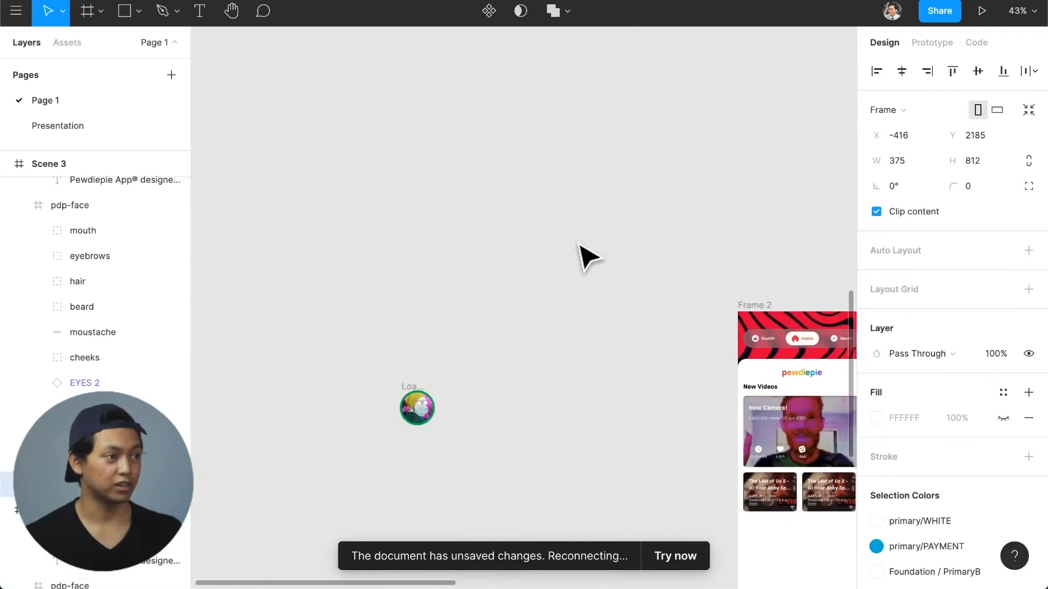
scroll(579, 245, "down", 1)
left_click(571, 357)
left_click_drag(572, 358, 593, 444, "alt")
scroll(687, 382, "down", 6)
scroll(683, 369, "right", 2)
scroll(684, 373, "right", 6)
scroll(601, 382, "down", 3)
scroll(600, 346, "up", 5, "ctrl")
scroll(601, 347, "down", 5, "ctrl")
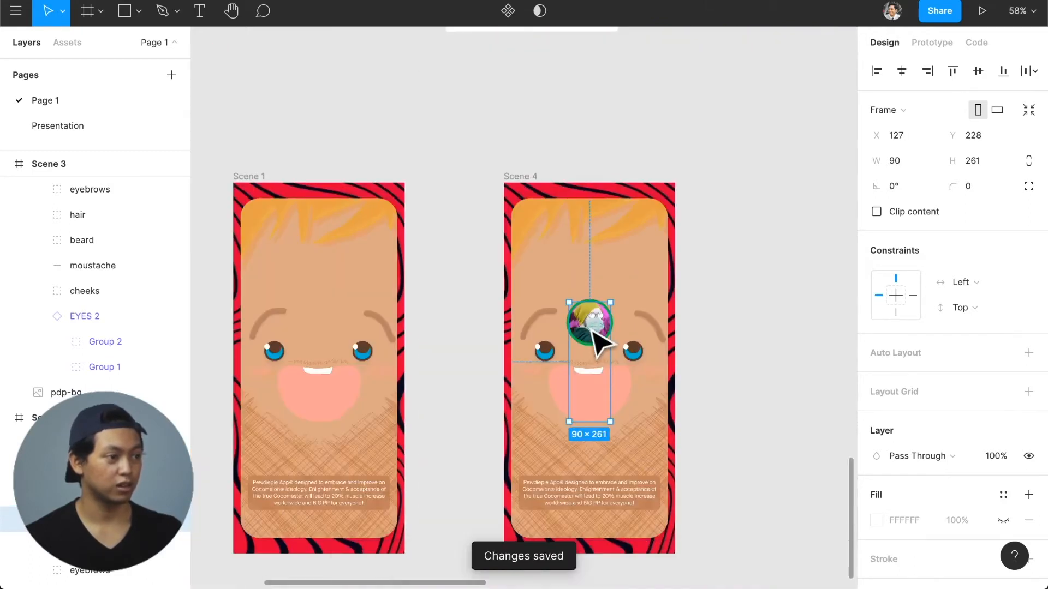
left_click_drag(593, 331, 593, 331)
- Copy the Loading avatar frame from Scene 4 into the Scene 1 frame
scroll(470, 339, "left", 3)
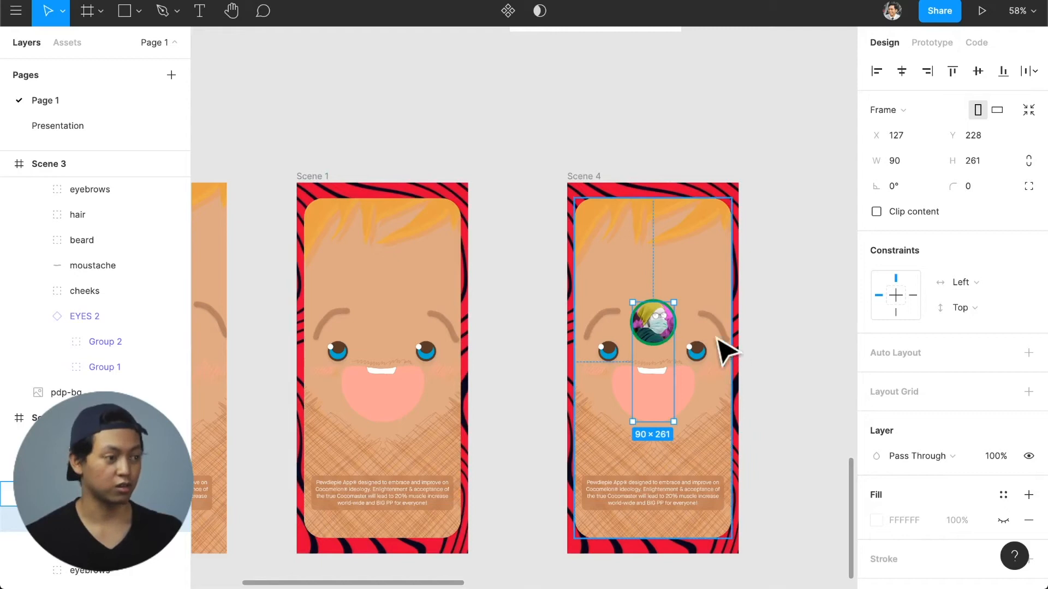
key("super+c")
left_click(312, 176)
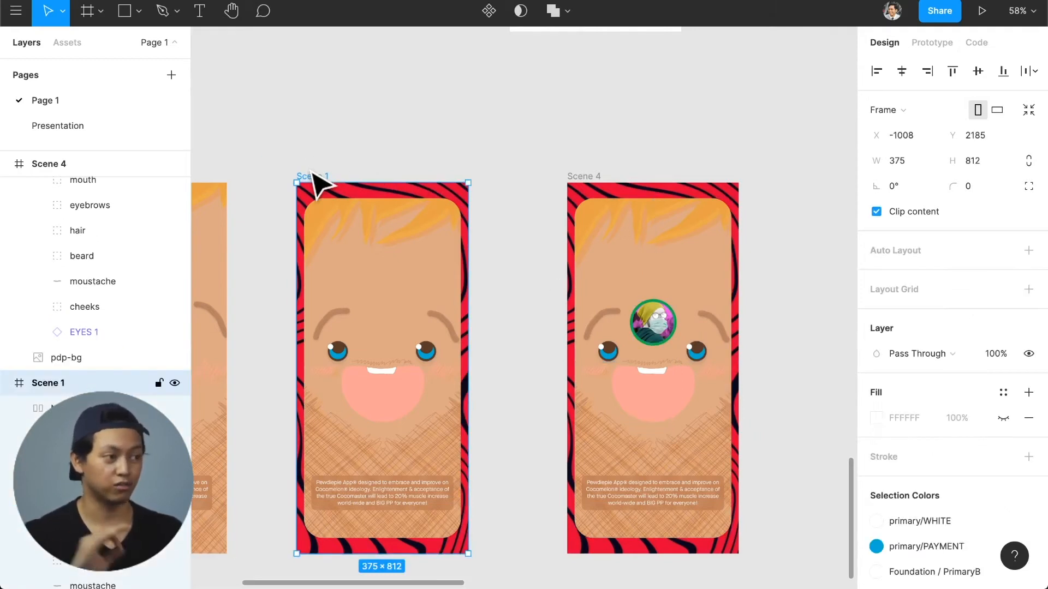
key("super+v")
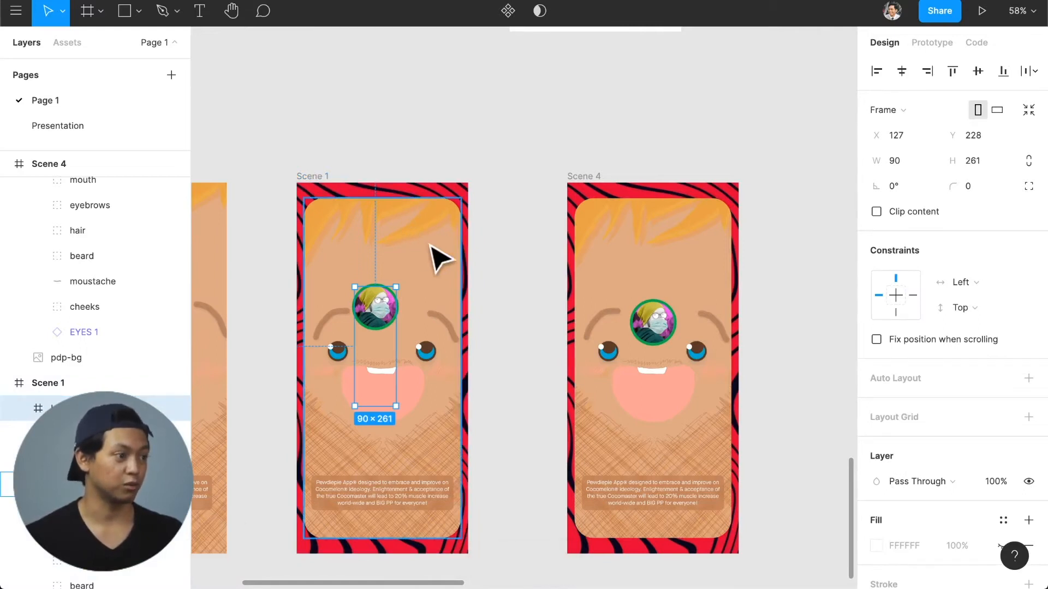
key("super+z")
left_click(479, 176)
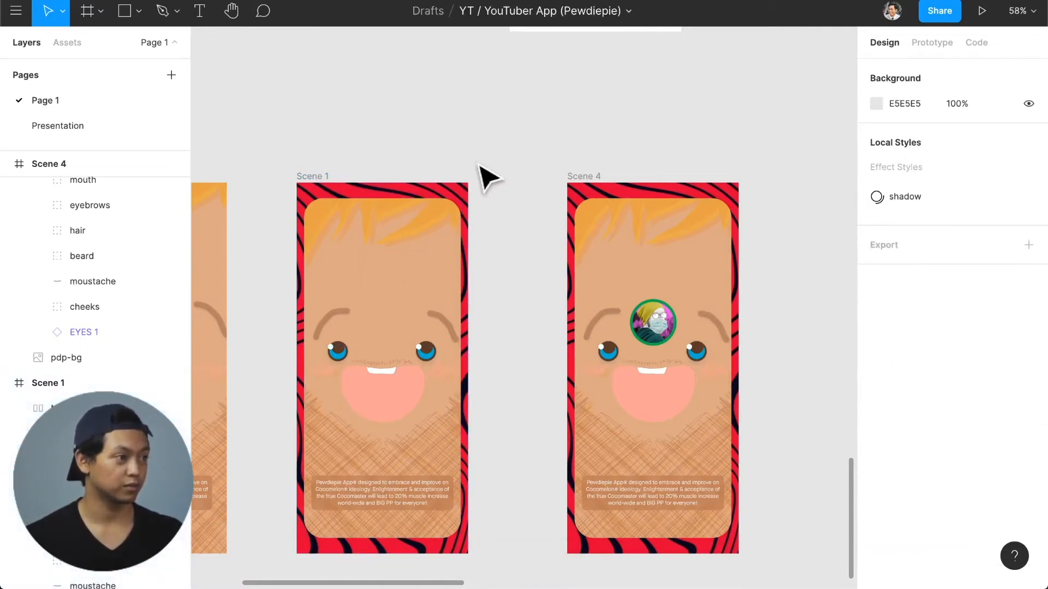
left_click(310, 176)
key("super+v")
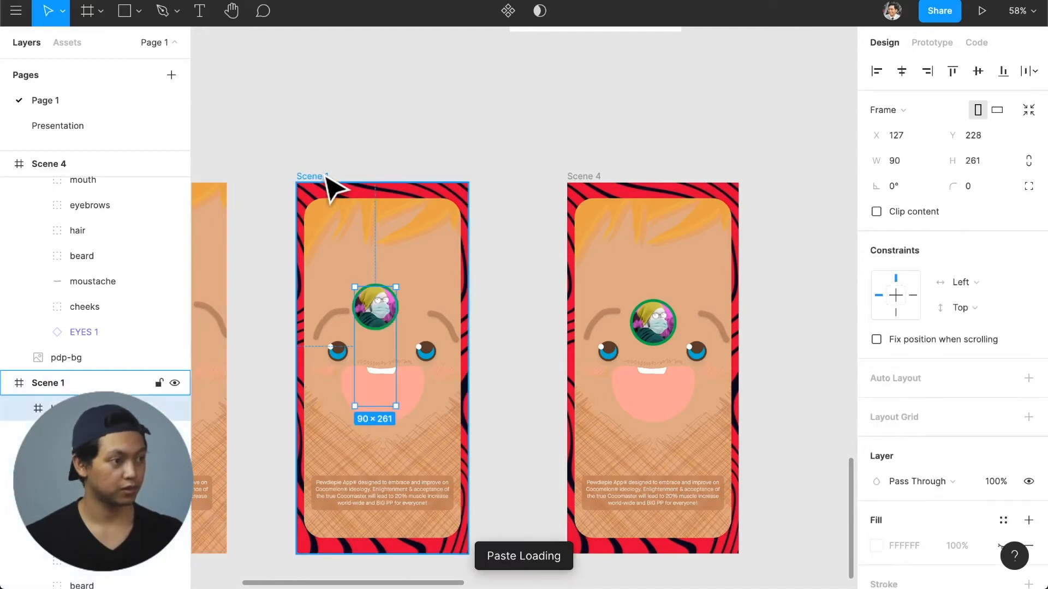
- Center the Loading avatar horizontally in Scene 1 and in Scene 4's face
left_click(907, 76)
double_click(645, 317)
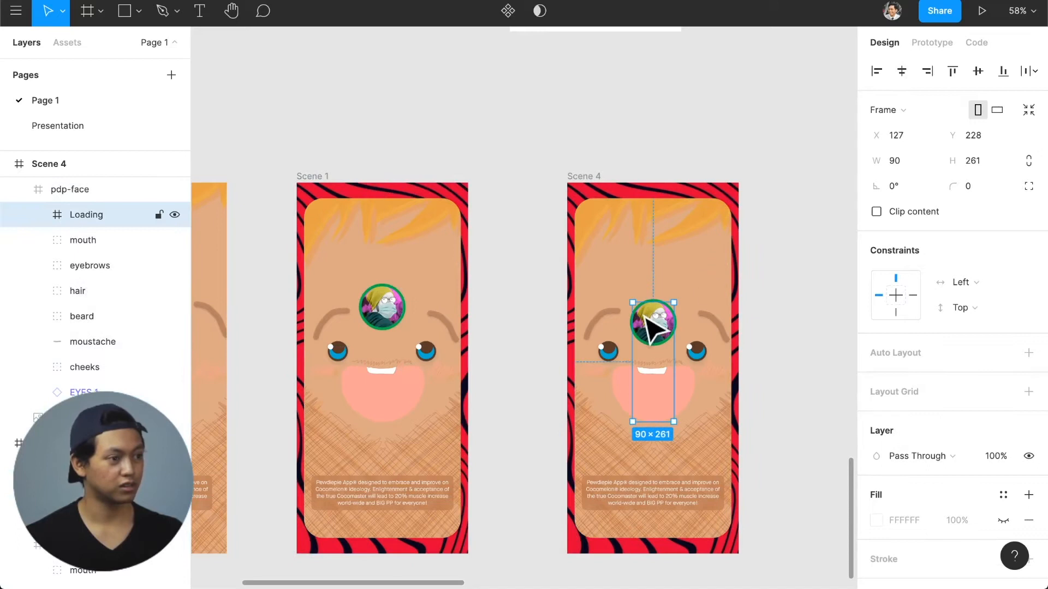
left_click(901, 75)
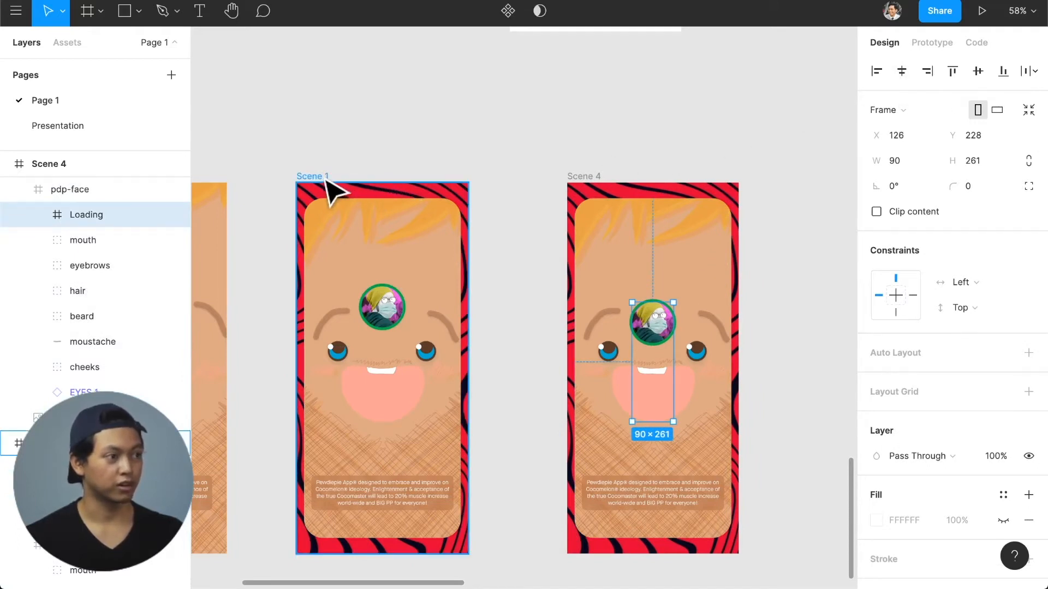
- Shift Scene 1's Loading avatar horizontally out past the frame's left edge to X -106
left_click(363, 236)
double_click(386, 312)
key("shift+Left")
key("shift+Left")
key("shift+Left")
key("shift+Left")
key("shift+Left")
key("shift+Left")
key("shift+Left")
key("shift+Left")
key("shift+Left")
key("shift+Left")
key("shift+Left")
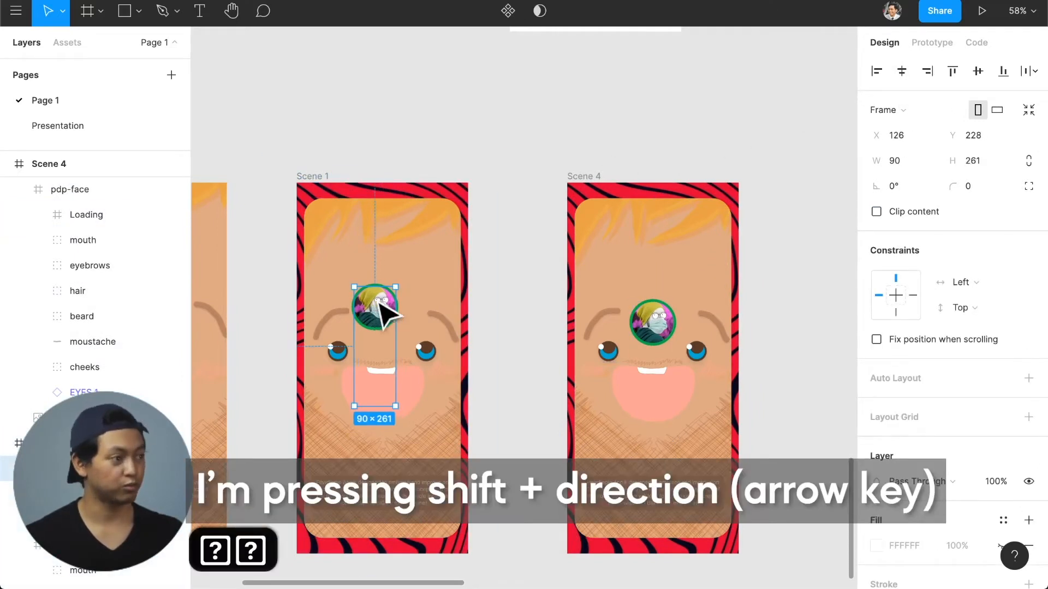
key("shift+Left")
key("shift+Left")
key("shift+Left")
key("shift+Left")
key("shift+Left")
key("shift+Left")
key("shift+Left")
key("shift+Left")
key("shift+Left")
key("shift+Left")
key("shift+Left")
key("shift+Left")
key("shift+Left")
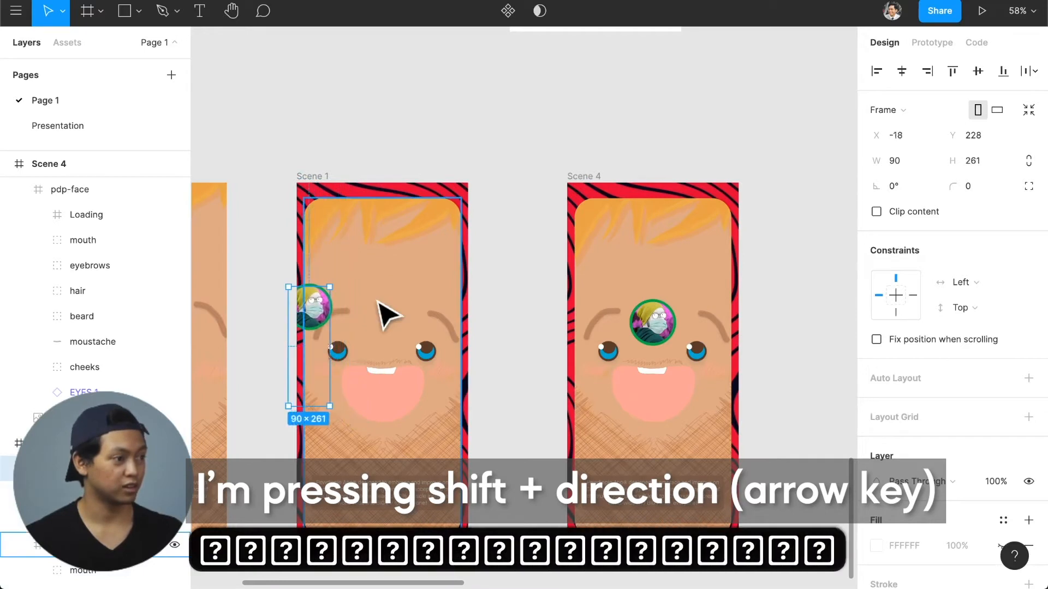
key("shift+Left")
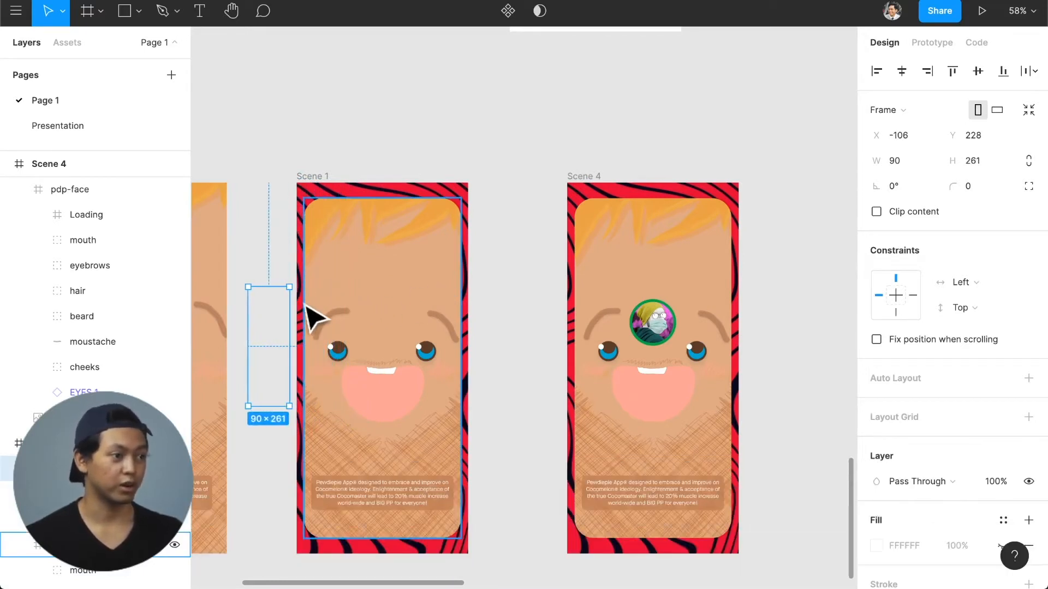
- Duplicate the Scene 4 frame and place the copy beside it, top-aligned, at X 37, Y 2185
left_click(657, 337)
left_click(656, 337)
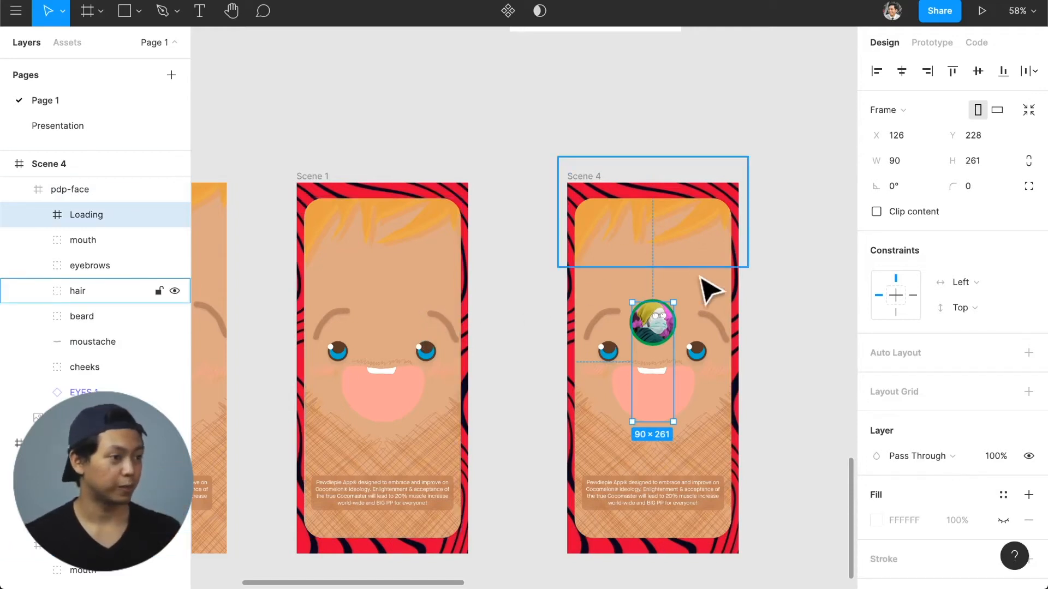
scroll(696, 291, "right", 3)
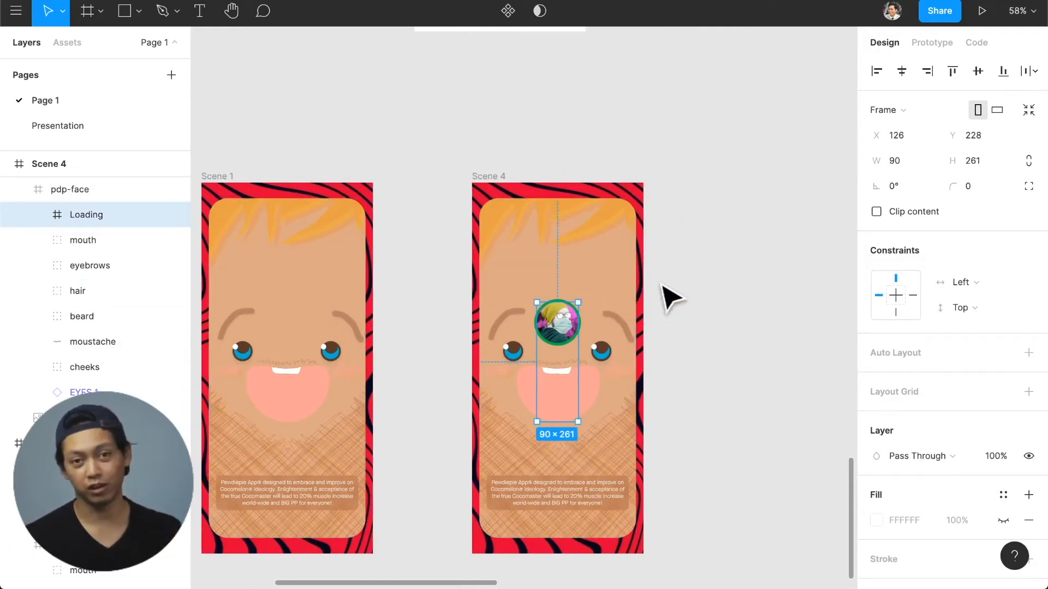
left_click(486, 178)
left_click_drag(487, 180, 709, 199)
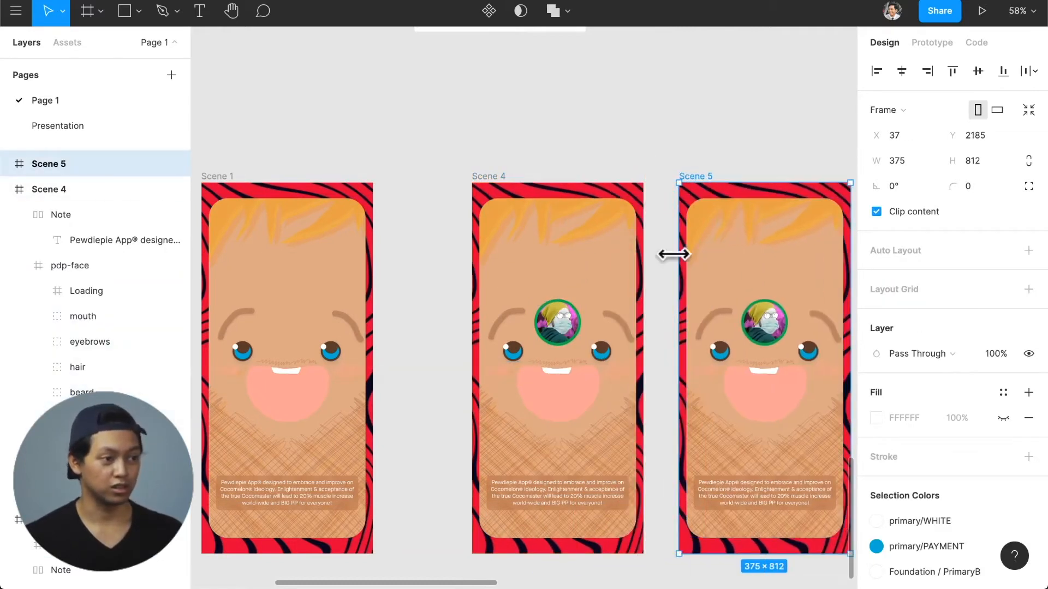
- Set the rotation of the Loading frame in Scene 5 to -179°
scroll(674, 253, "right", 3)
left_click(679, 344)
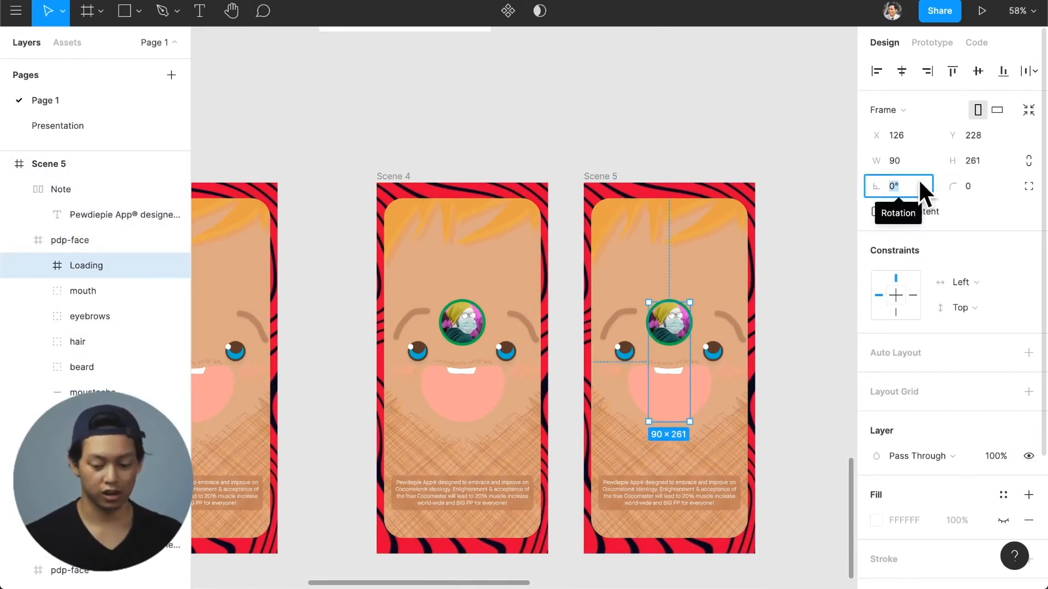
type("-179")
key("Return")
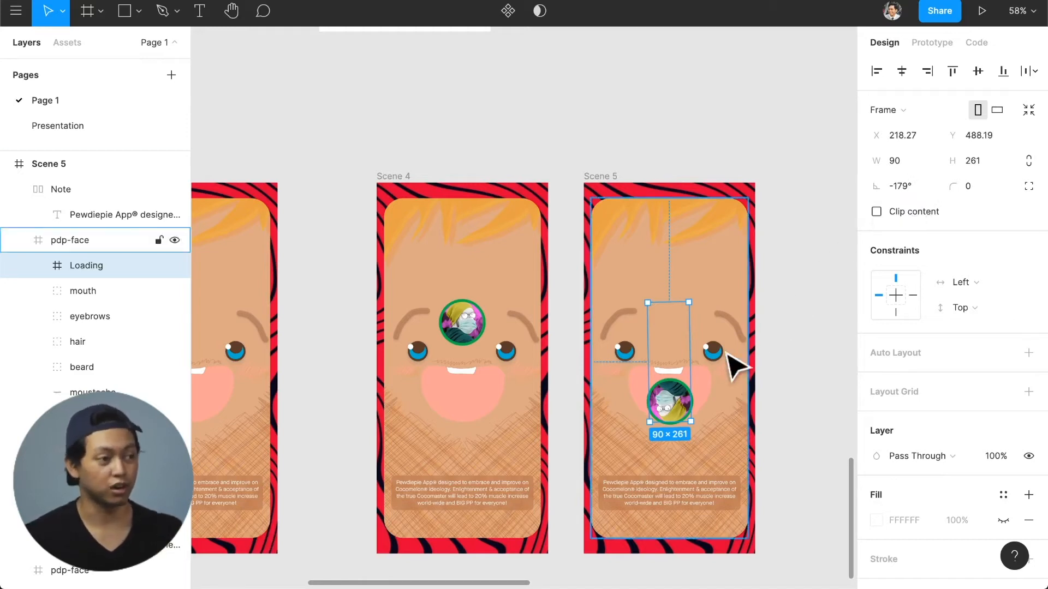
- Set the rotation of the avatar instance inside Scene 5's Loading frame to 0°
left_click(672, 406)
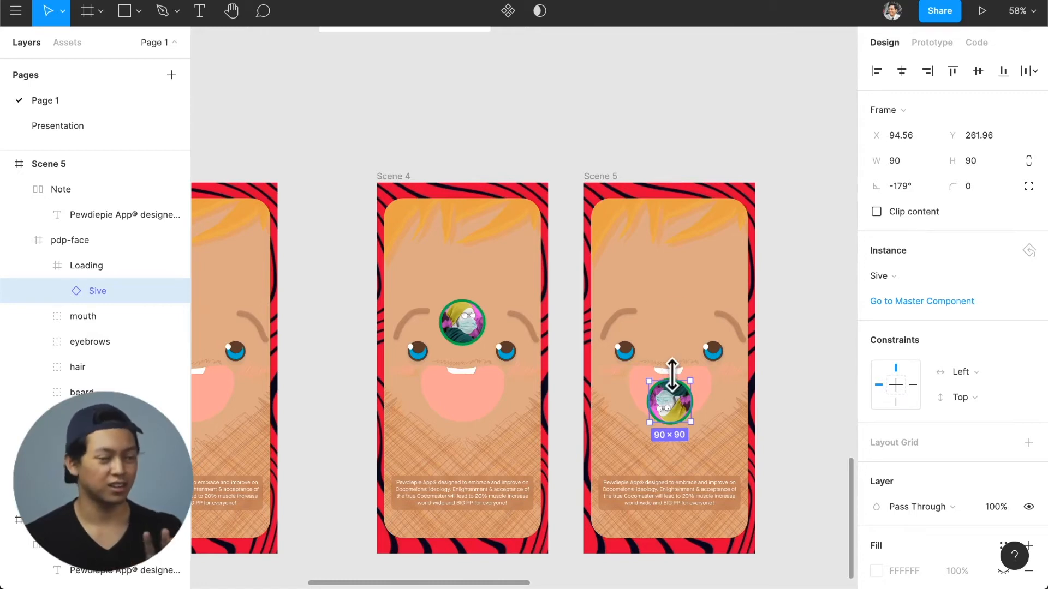
left_click(917, 188)
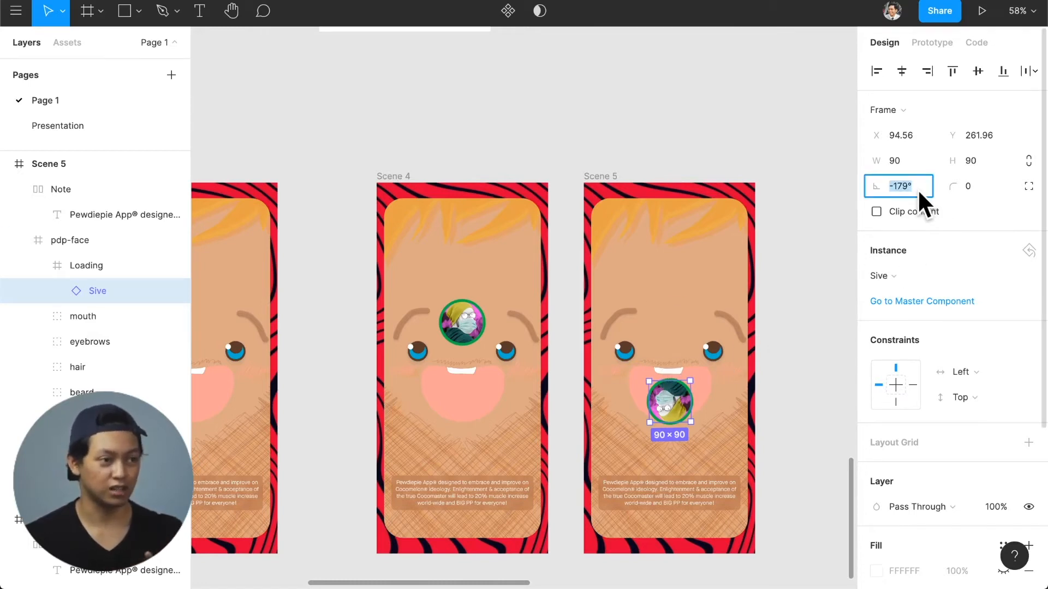
type("0")
key("Return")
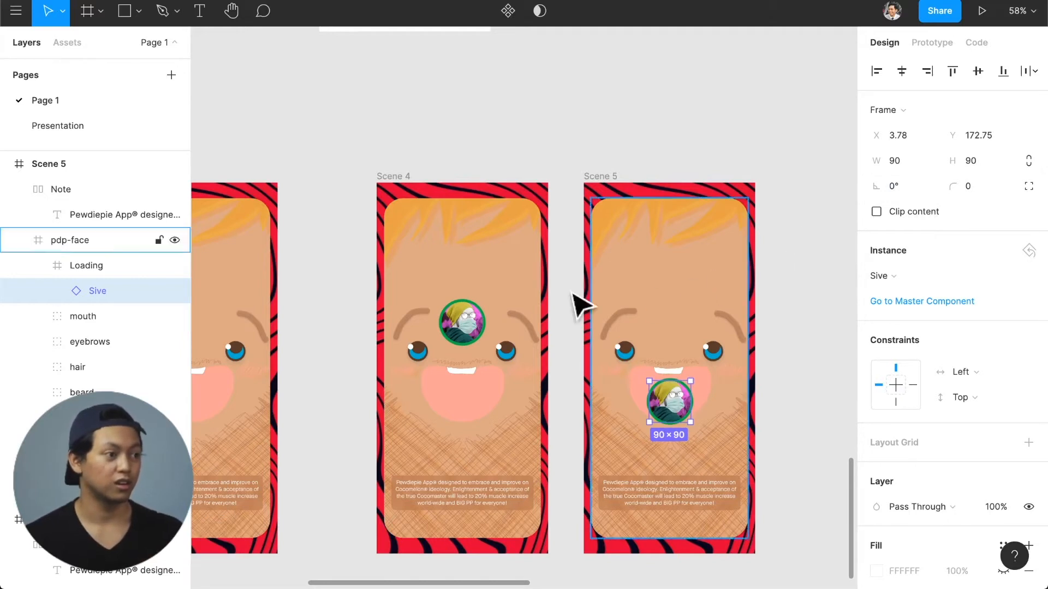
- Copy Scene 4's Loading frame onto the empty canvas beyond Scene 5 at about X 546, Y 2471
left_click(466, 322)
scroll(464, 335, "right", 3)
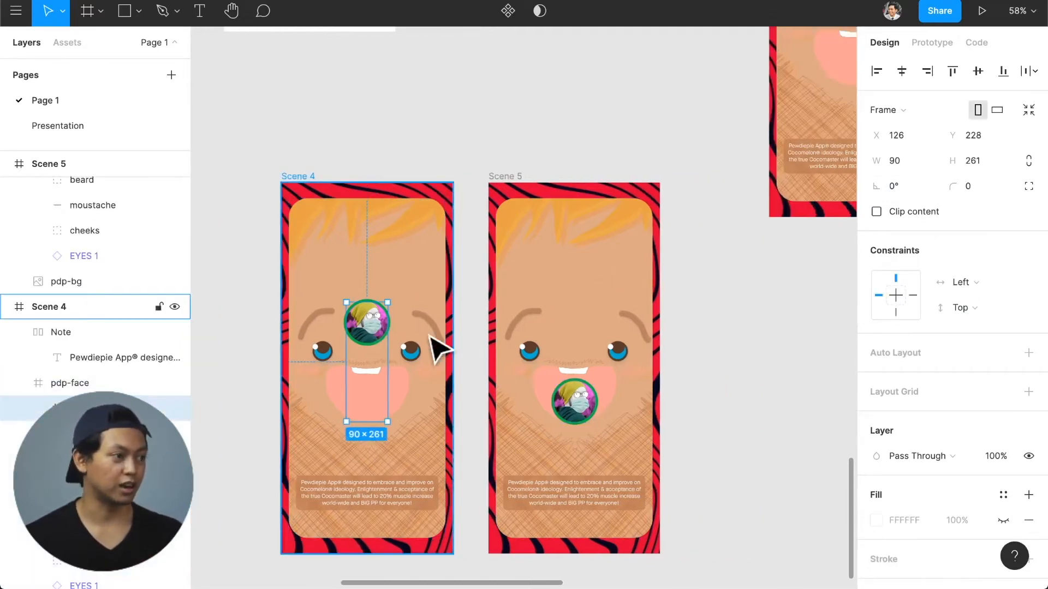
left_click_drag(370, 327, 758, 352)
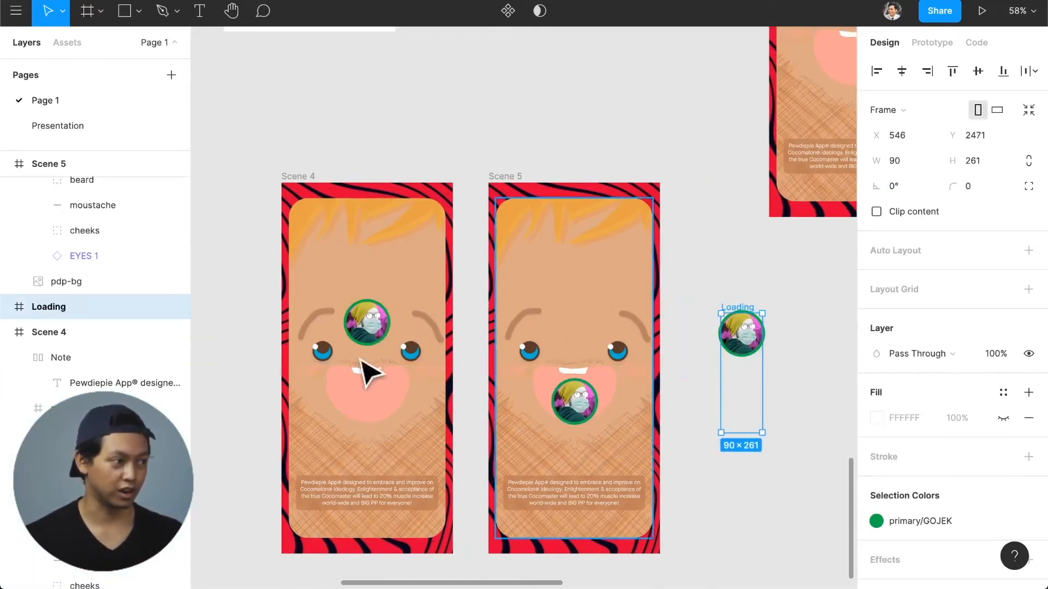
scroll(86, 300, "down", 1)
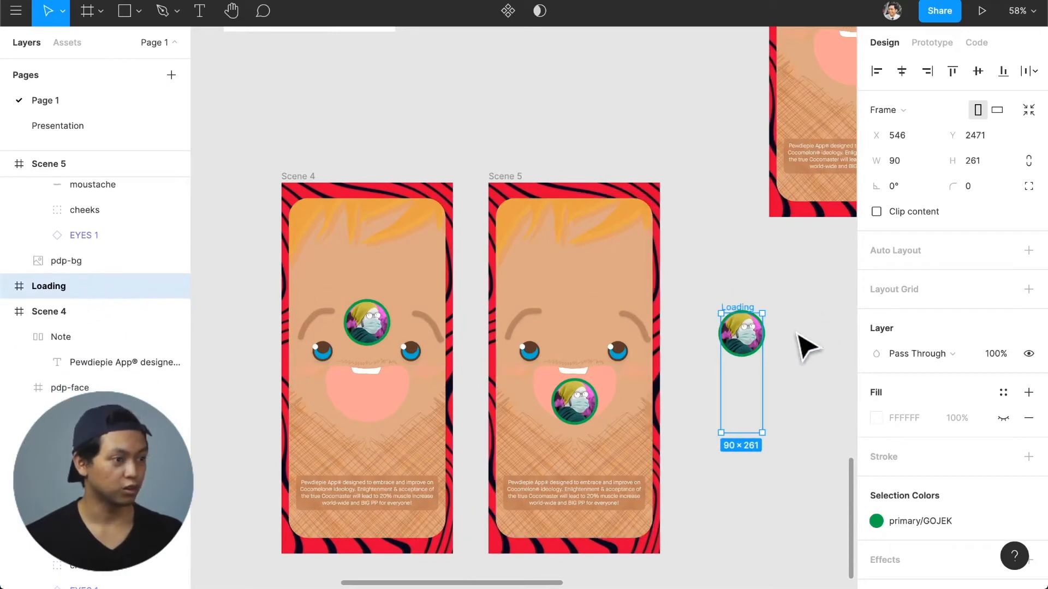
- Duplicate the avatar instance out of the loose Loading frame and place the copy beside it at about X 669, Y 2470
scroll(800, 346, "up", 5)
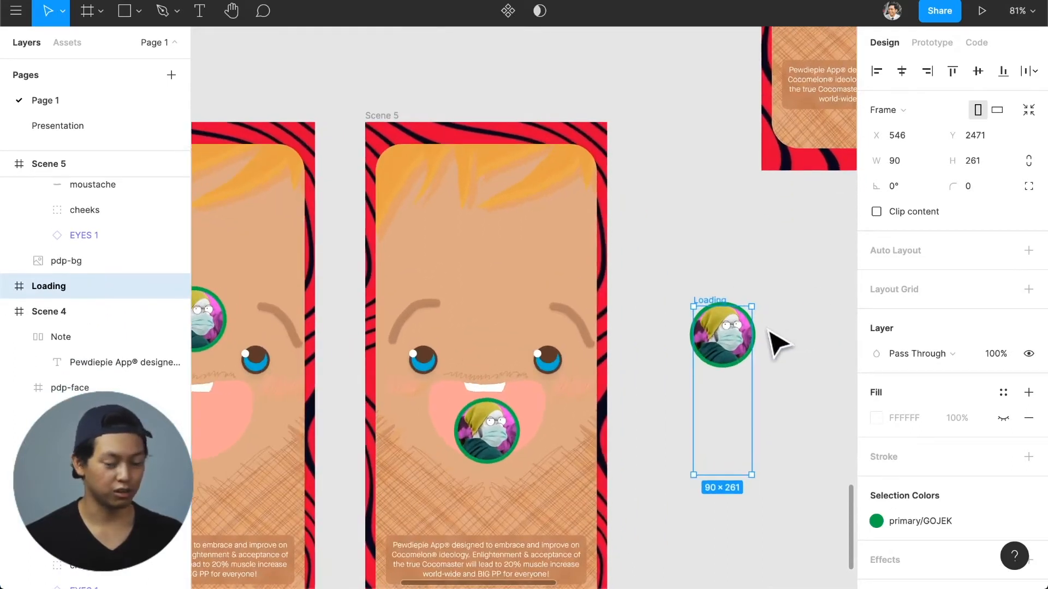
scroll(778, 343, "right", 5)
left_click(655, 351)
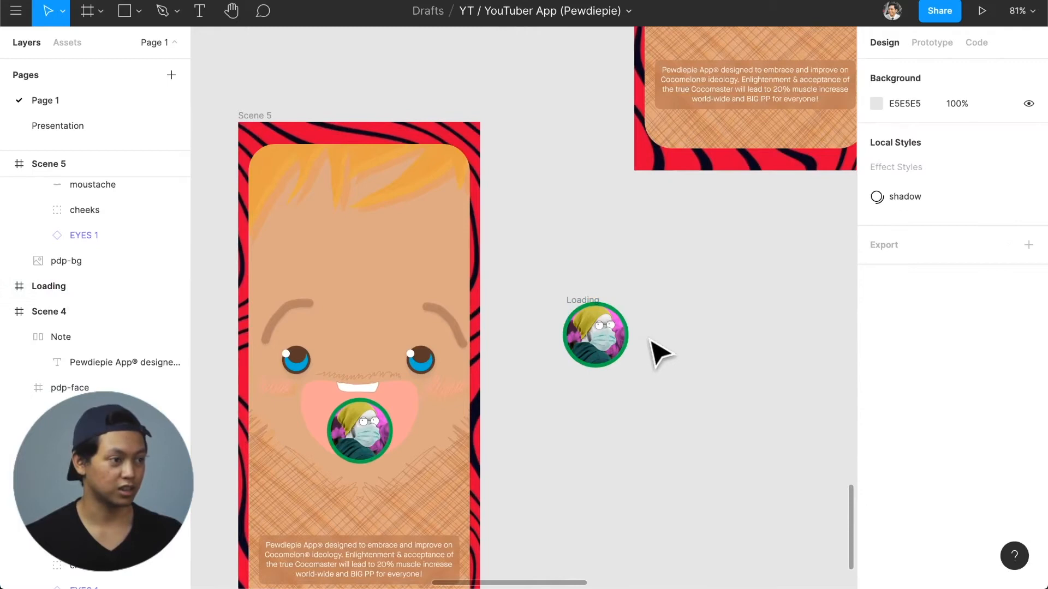
double_click(606, 343)
key("Escape")
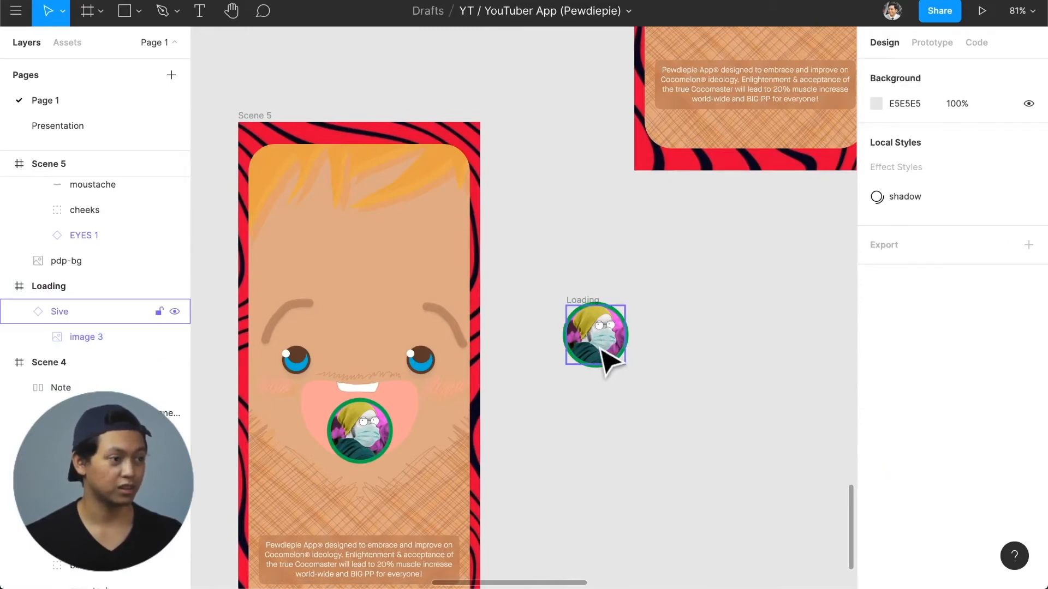
left_click(603, 354)
left_click_drag(604, 358, 691, 352)
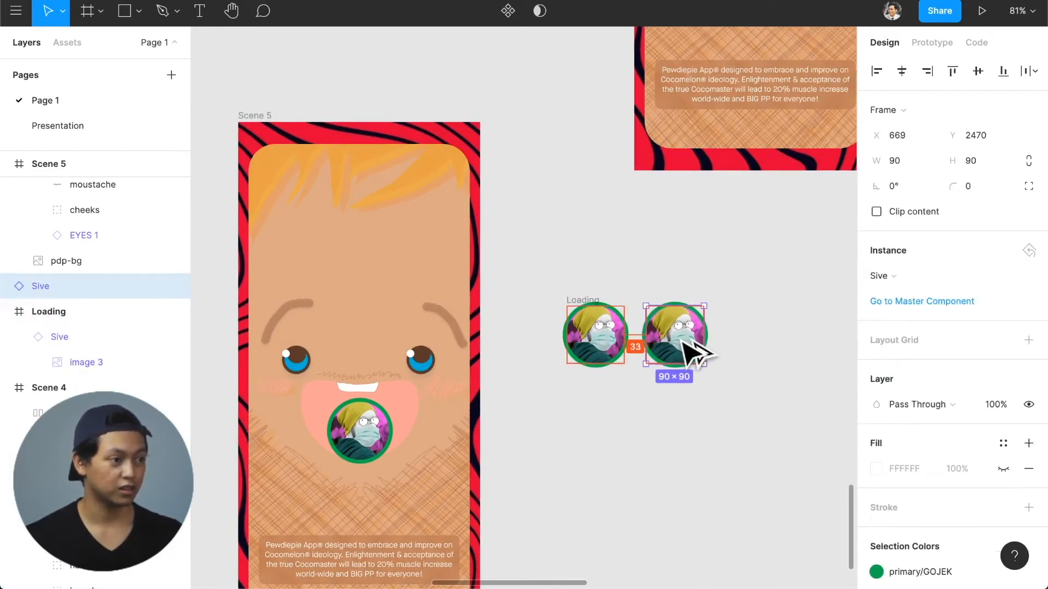
left_click(743, 358)
left_click(617, 334)
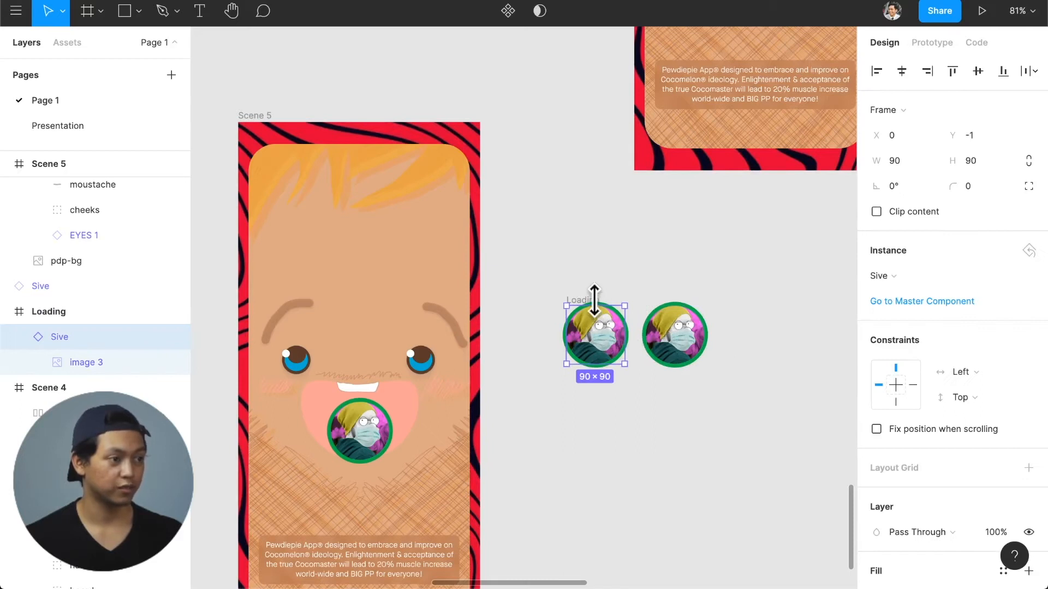
key("Escape")
left_click(675, 330)
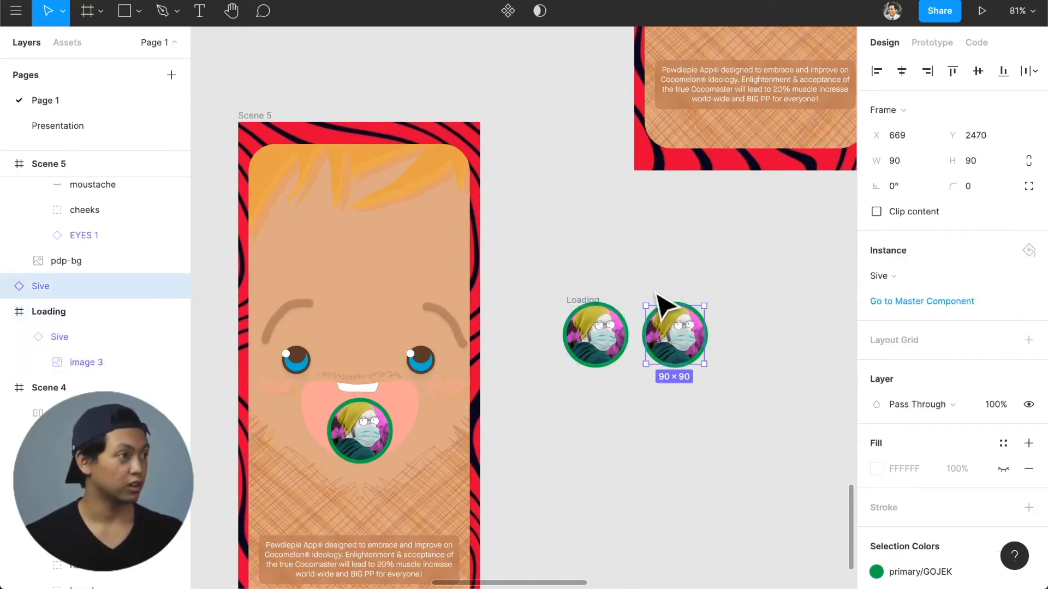
- Draw a frame of about 90 × 277 around the copied avatar, extending downward below it
key("a")
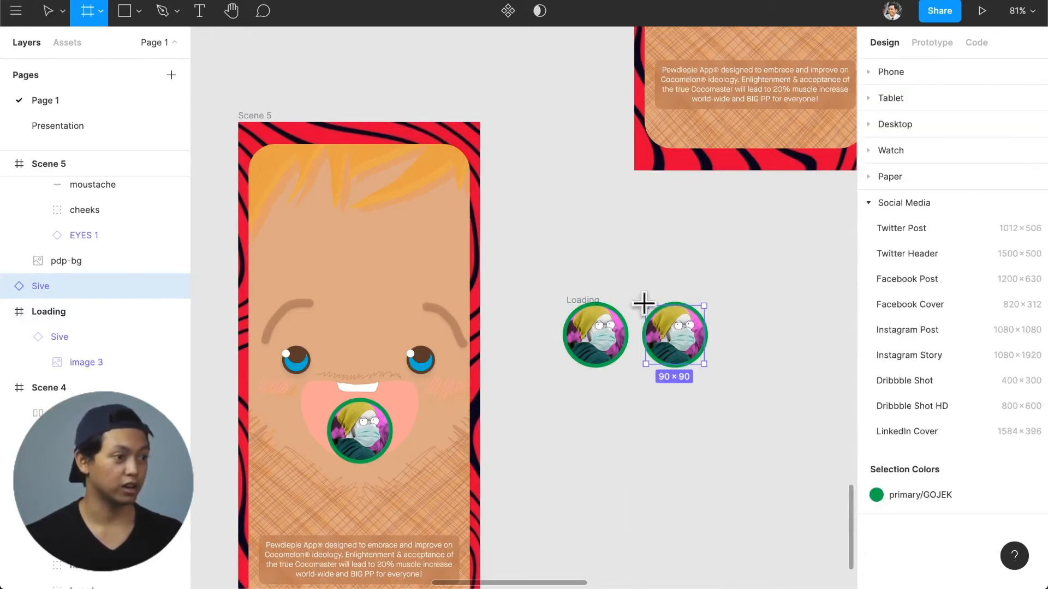
left_click_drag(644, 305, 705, 484)
left_click(778, 420)
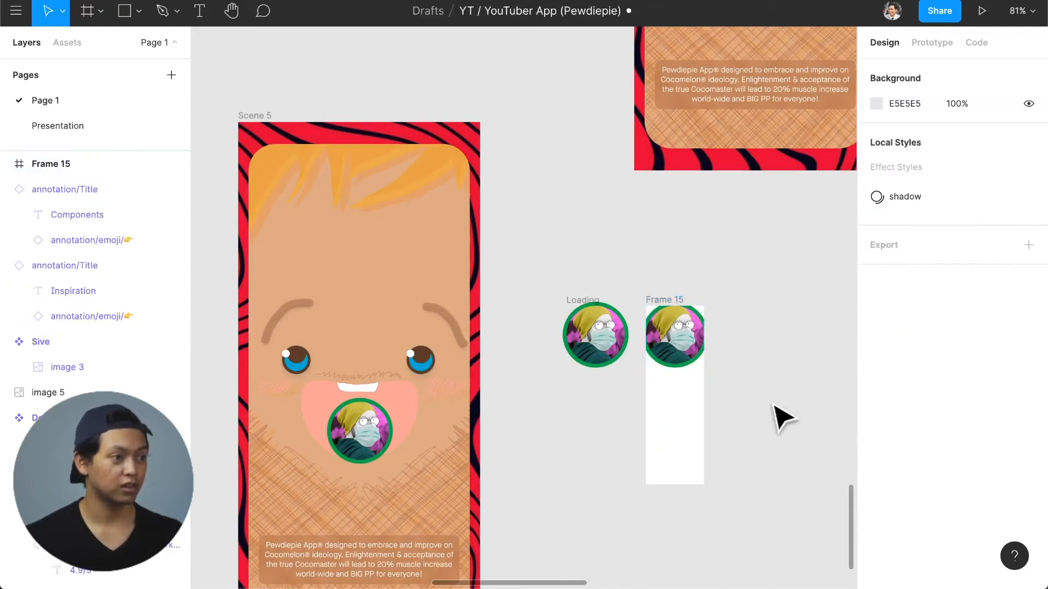
- Turn off content clipping for the new avatar frame and move it away from the Loading frame to about X 711
left_click(688, 342)
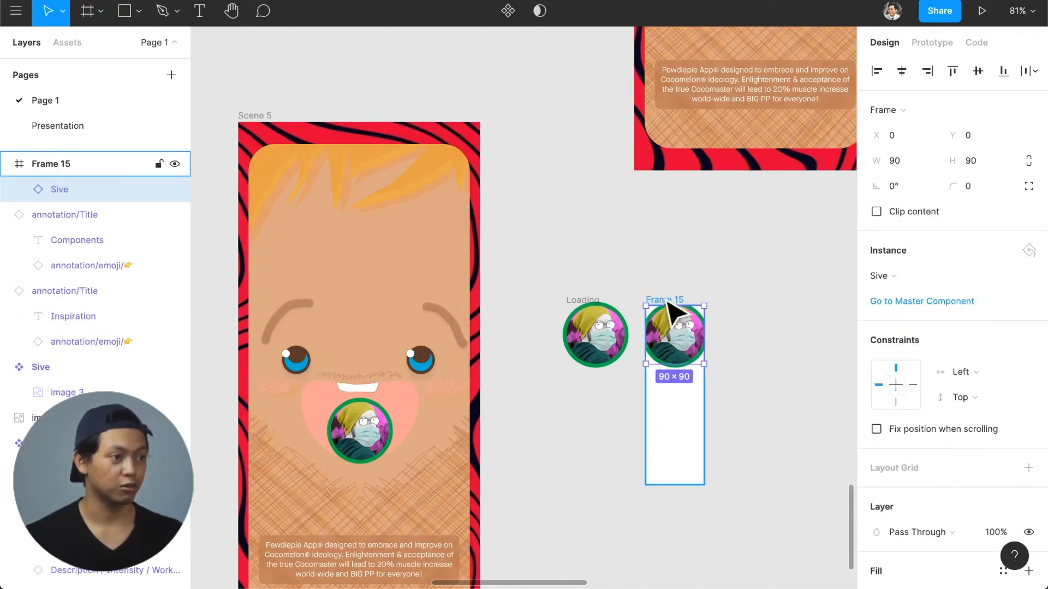
key("Escape")
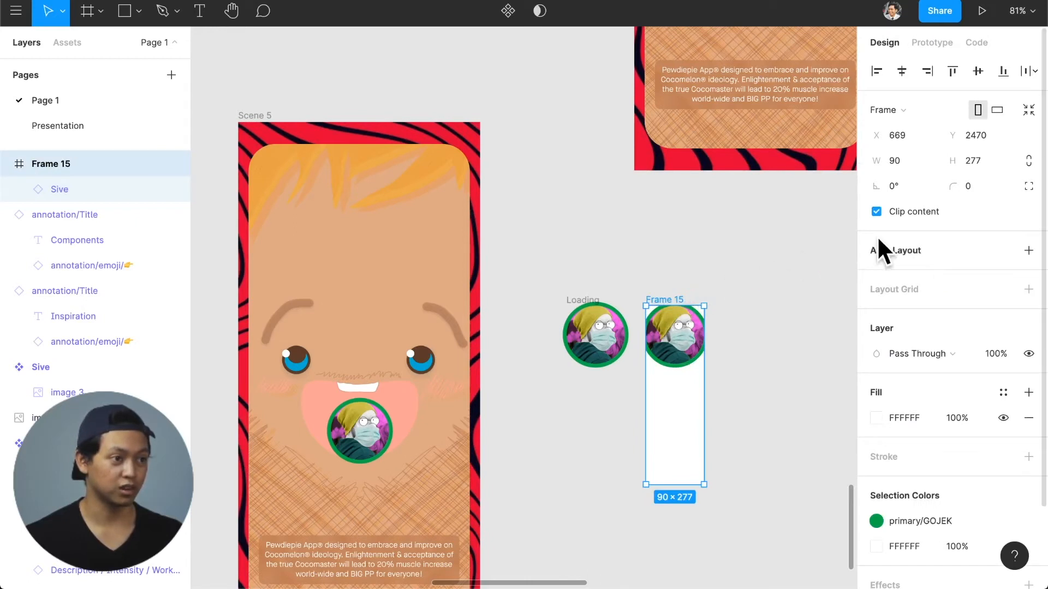
left_click(876, 211)
left_click(772, 344)
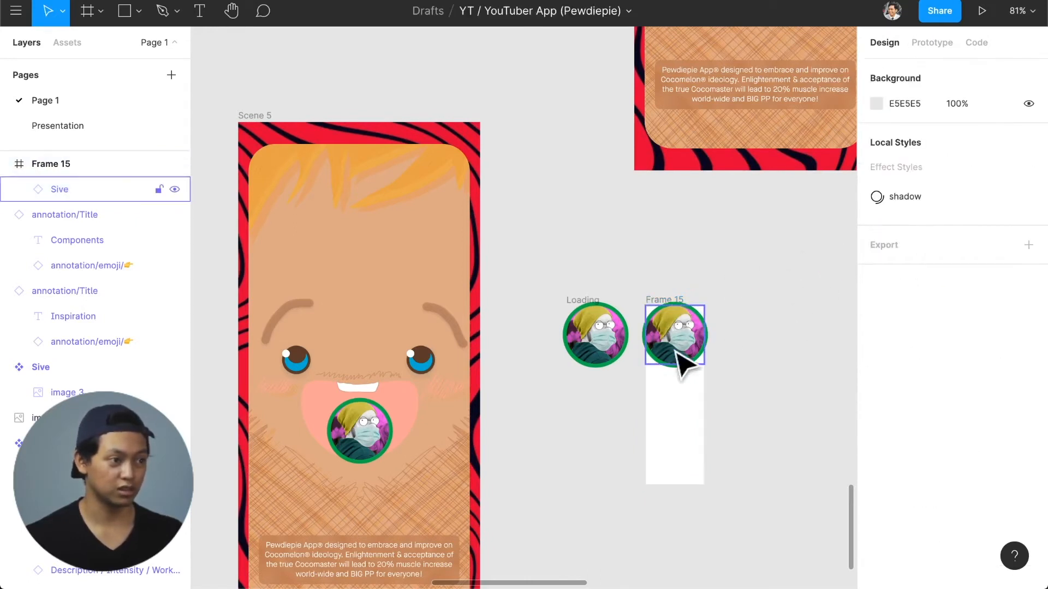
left_click_drag(669, 300, 695, 300)
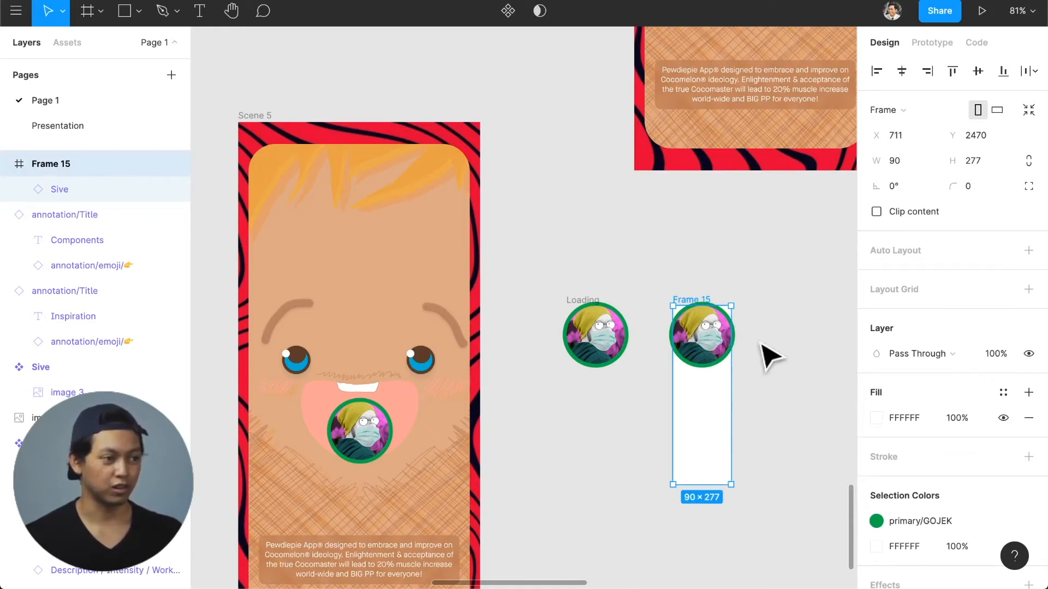
- Rotate the new avatar frame to about -165° and set the rotation of the avatar inside it to 0°
scroll(759, 387, "right", 4)
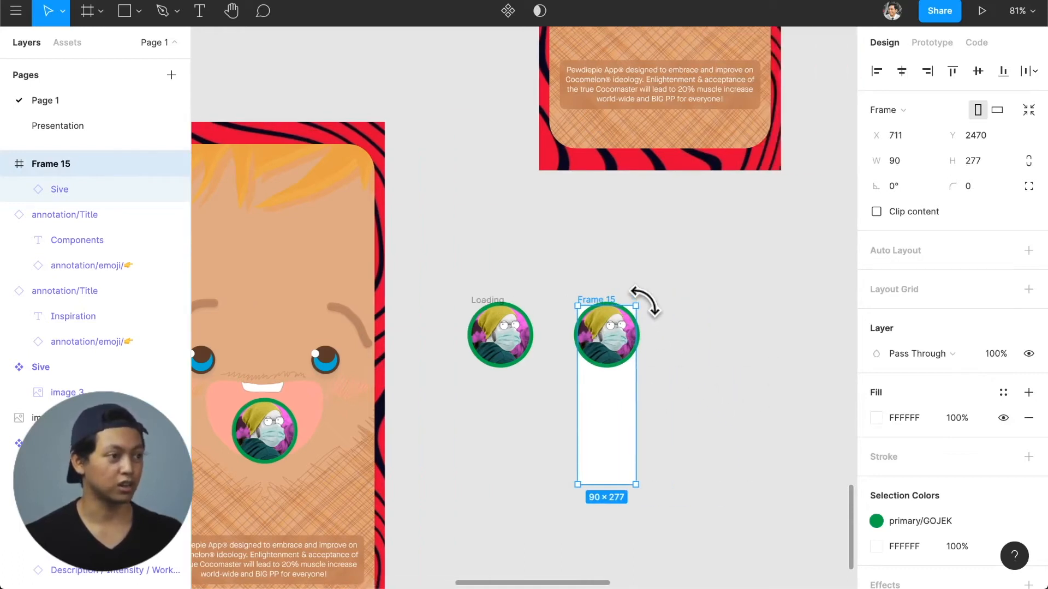
left_click_drag(645, 301, 605, 501)
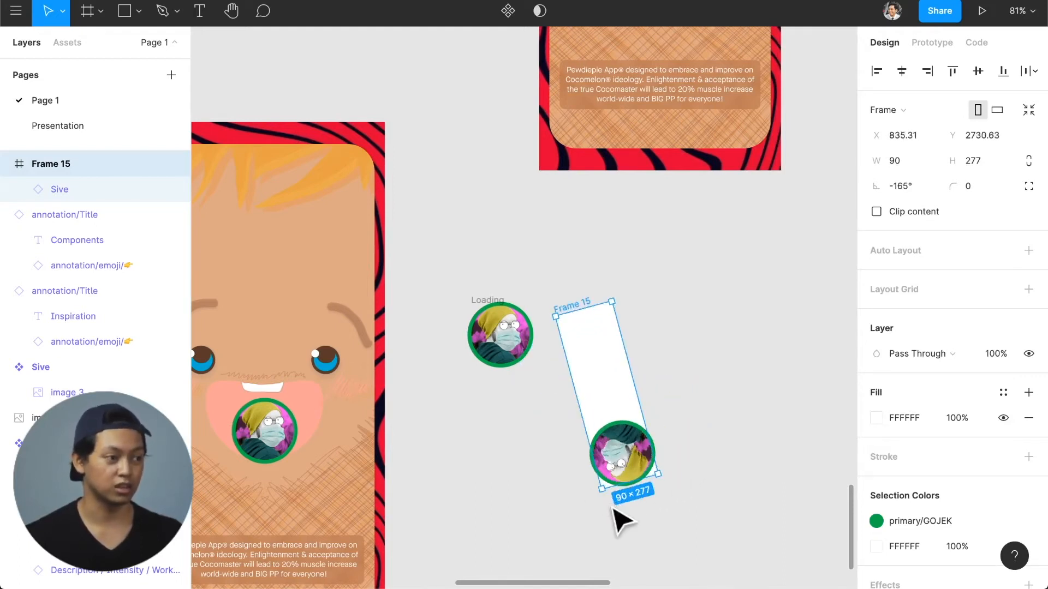
left_click(633, 446)
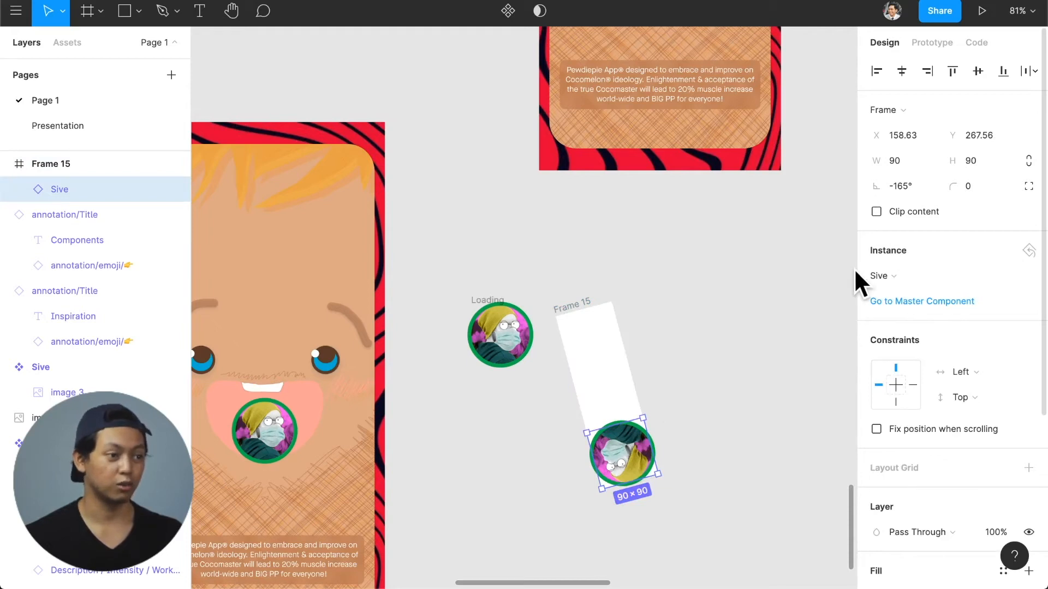
type("0")
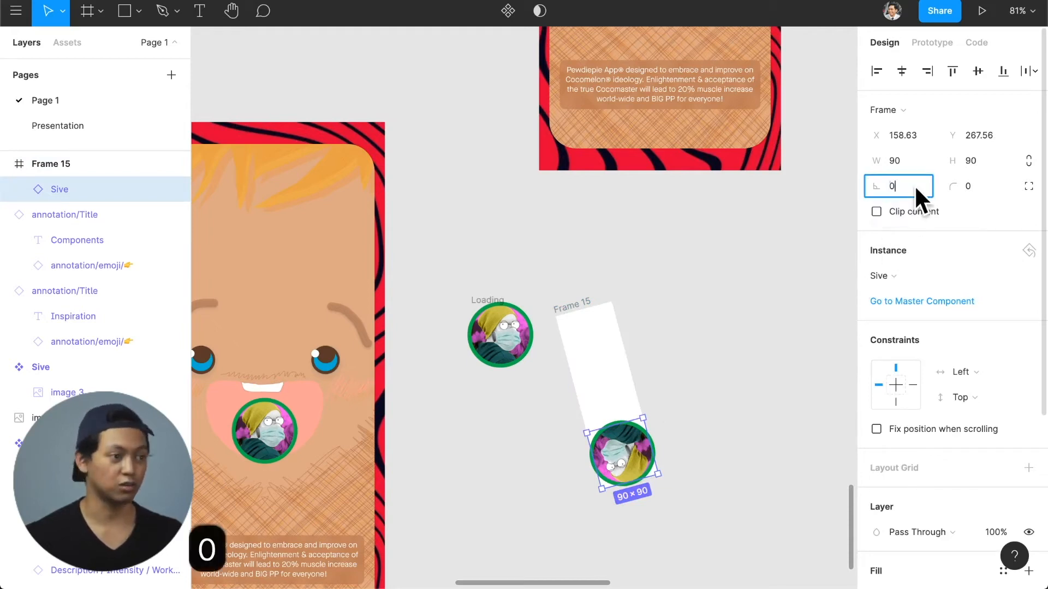
key("Return")
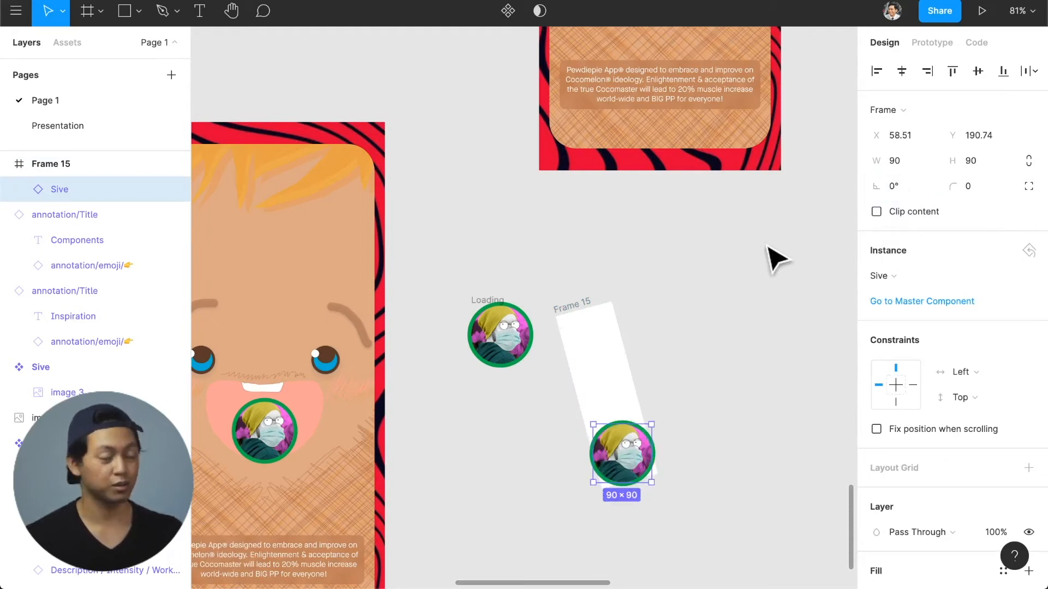
left_click(709, 299)
- Move the loose Loading frame and the rotated avatar frame together to the empty canvas above Scene 5
scroll(708, 298, "left", 5)
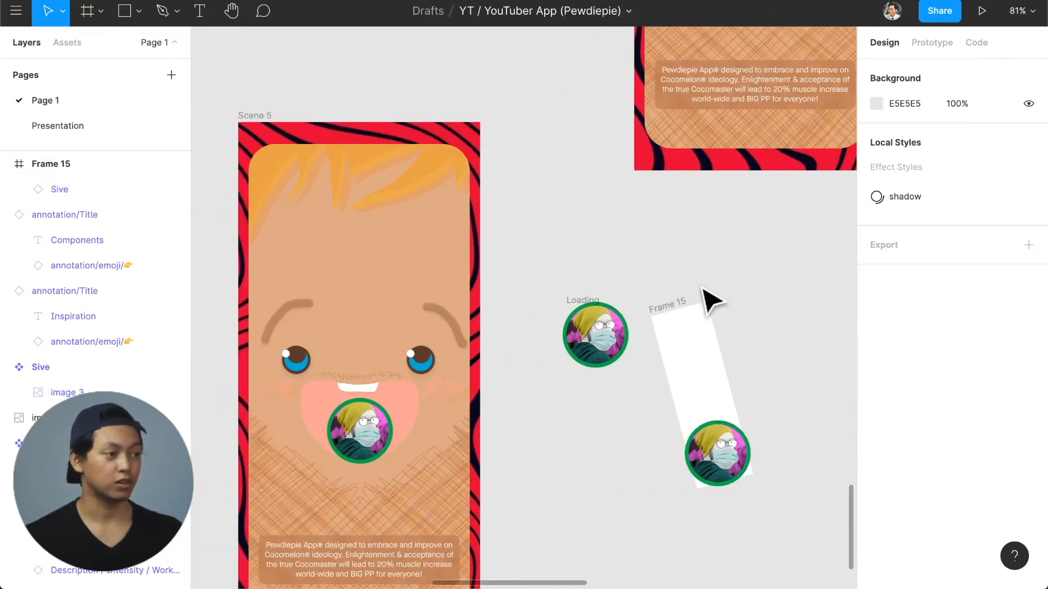
scroll(702, 291, "right", 2)
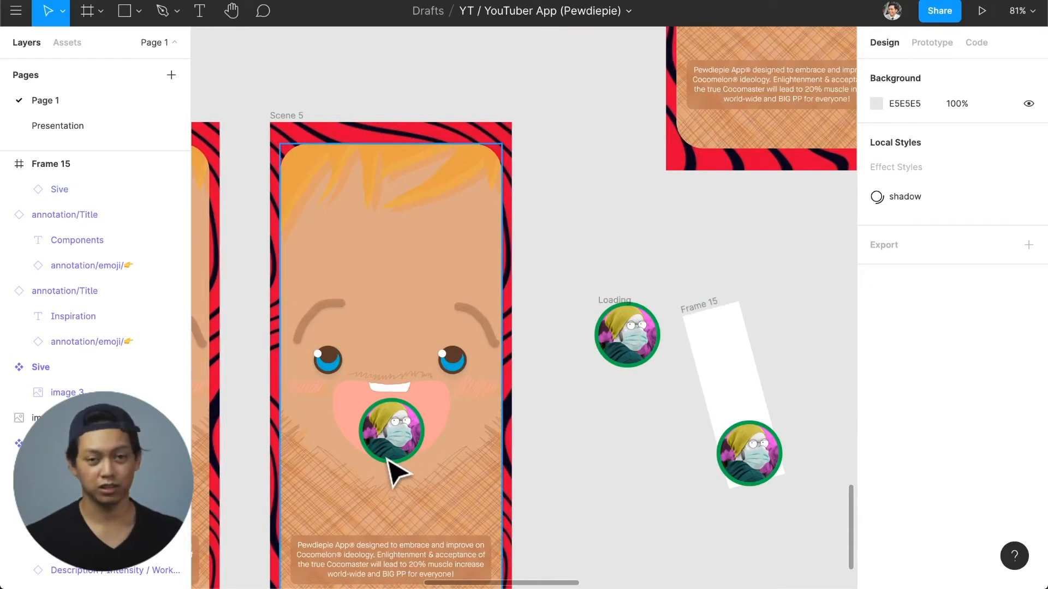
scroll(411, 427, "down", 2)
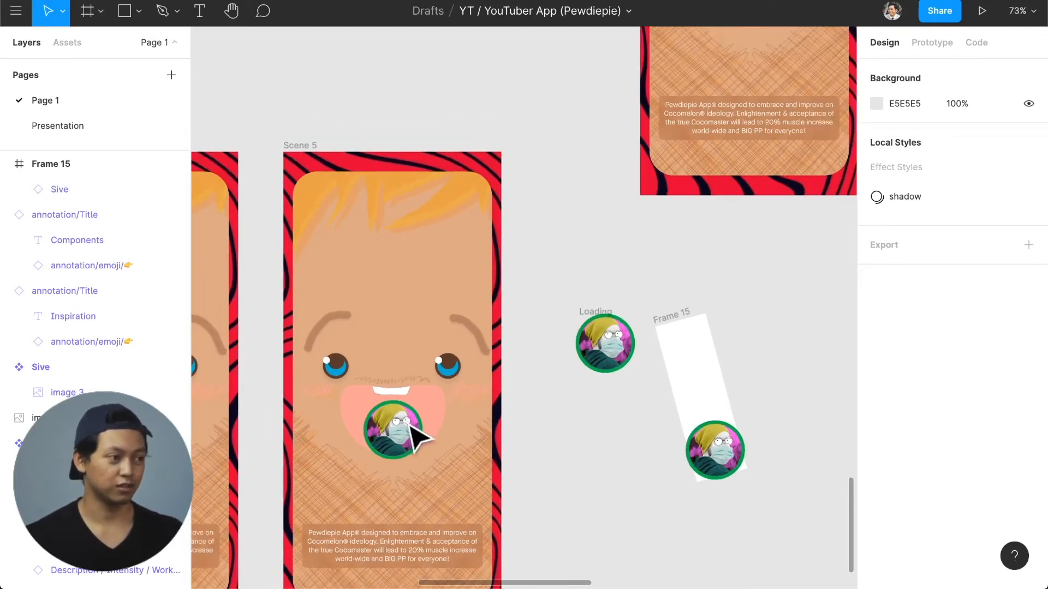
scroll(412, 433, "down", 2)
scroll(524, 417, "down", 3)
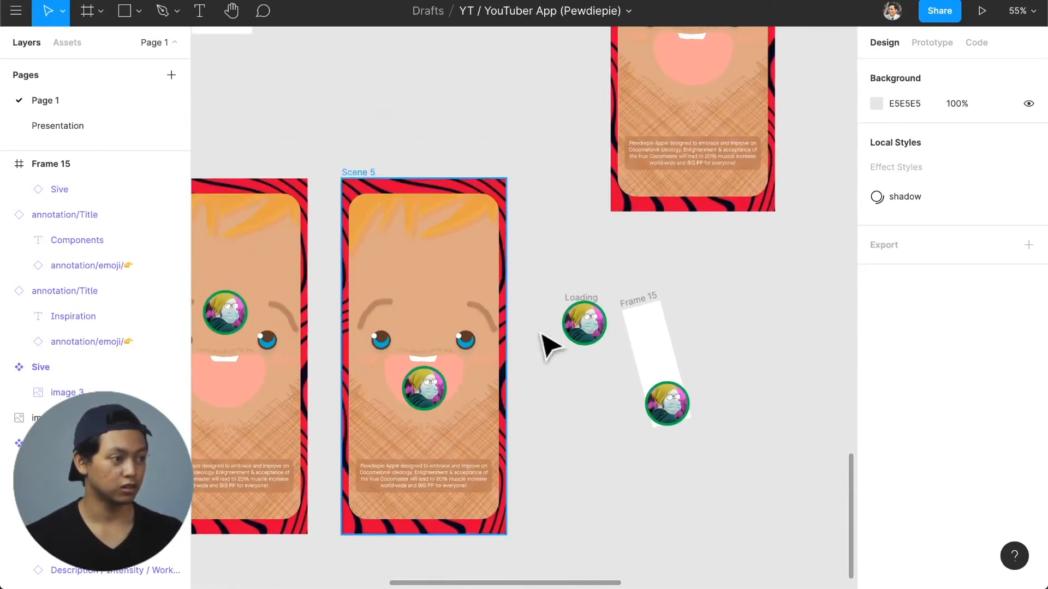
left_click_drag(546, 274, 748, 457)
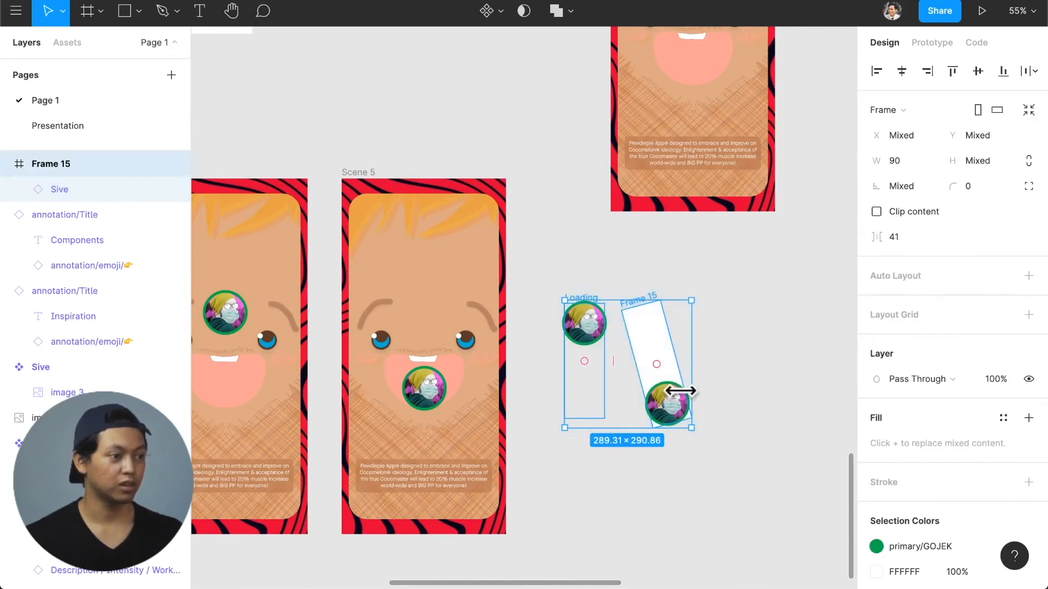
left_click_drag(679, 398, 540, 123)
left_click(640, 356)
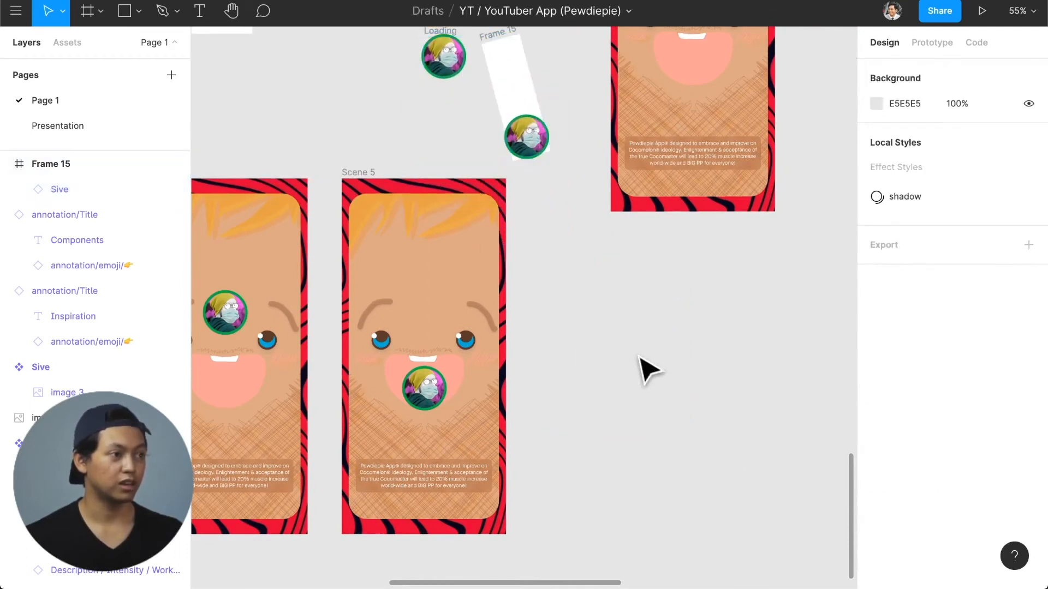
scroll(639, 359, "up", 1)
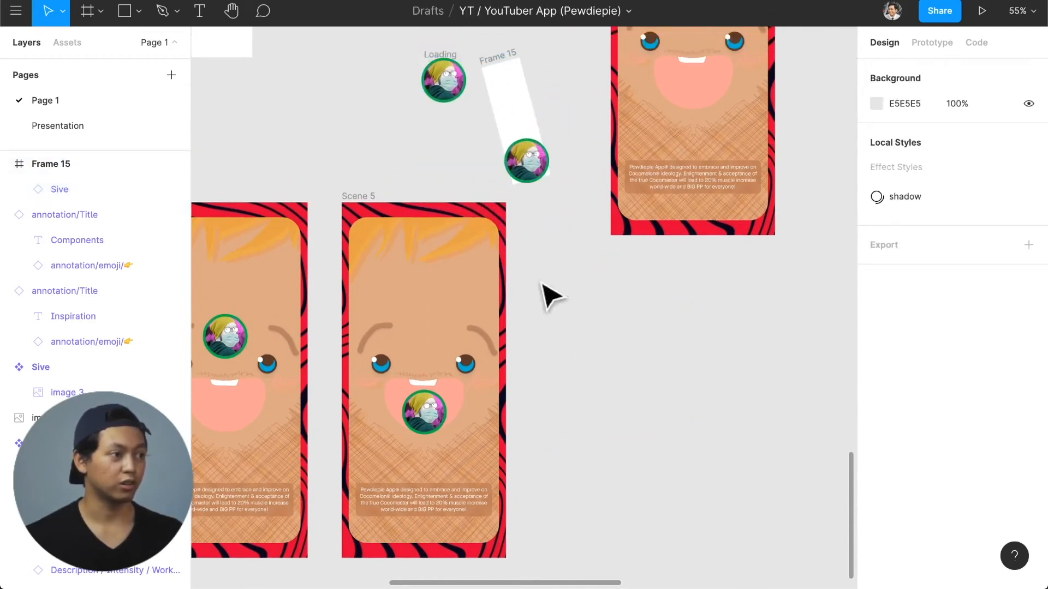
- Duplicate Scene 5 to X 464, Y 2303 and set the rotation of the avatar frame in the copy to 179°
left_click(366, 206)
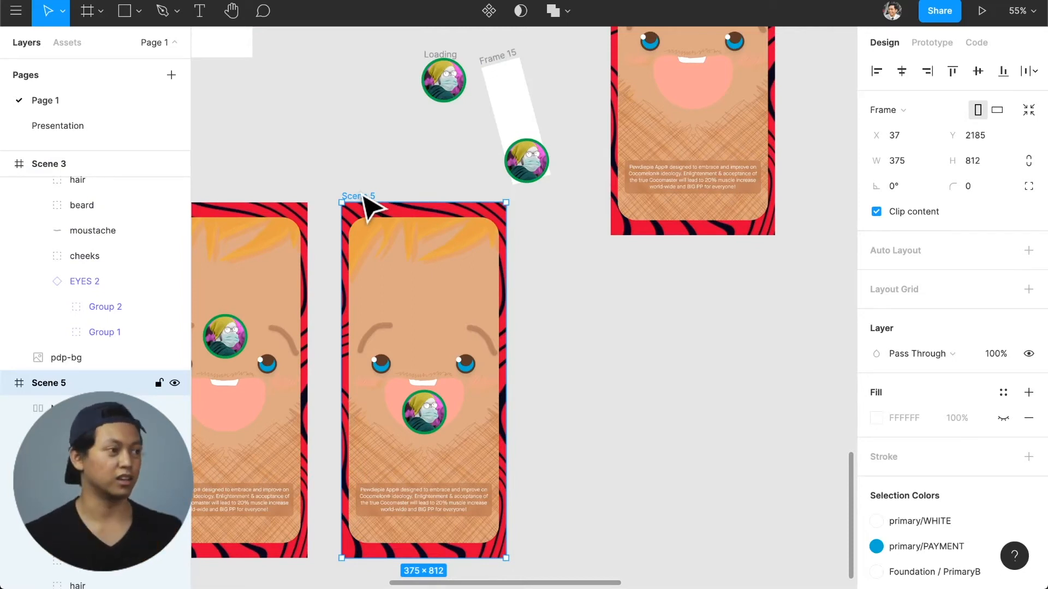
left_click_drag(364, 199, 554, 250, "alt")
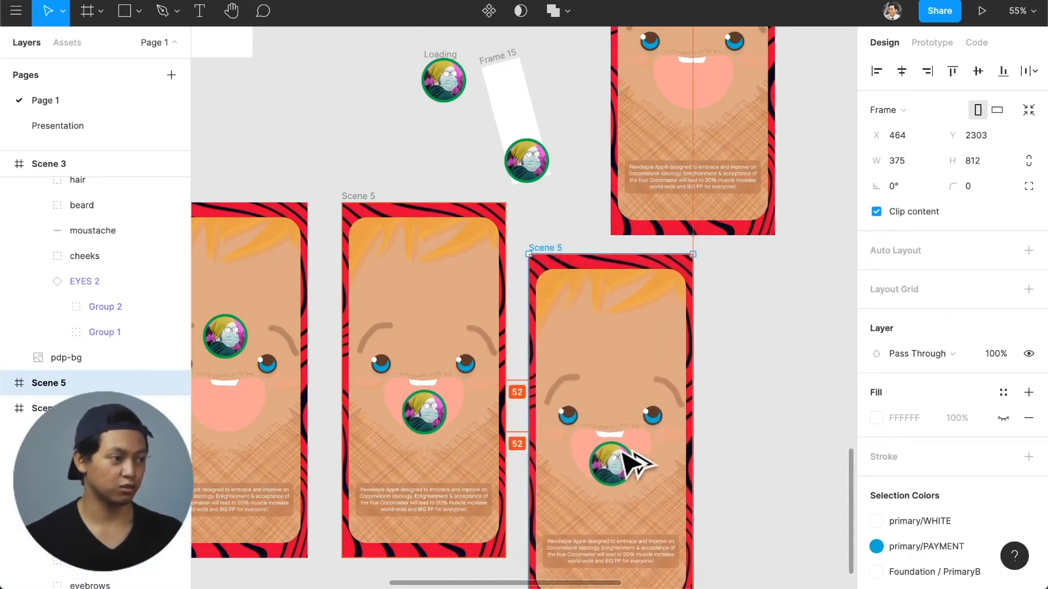
left_click(626, 478)
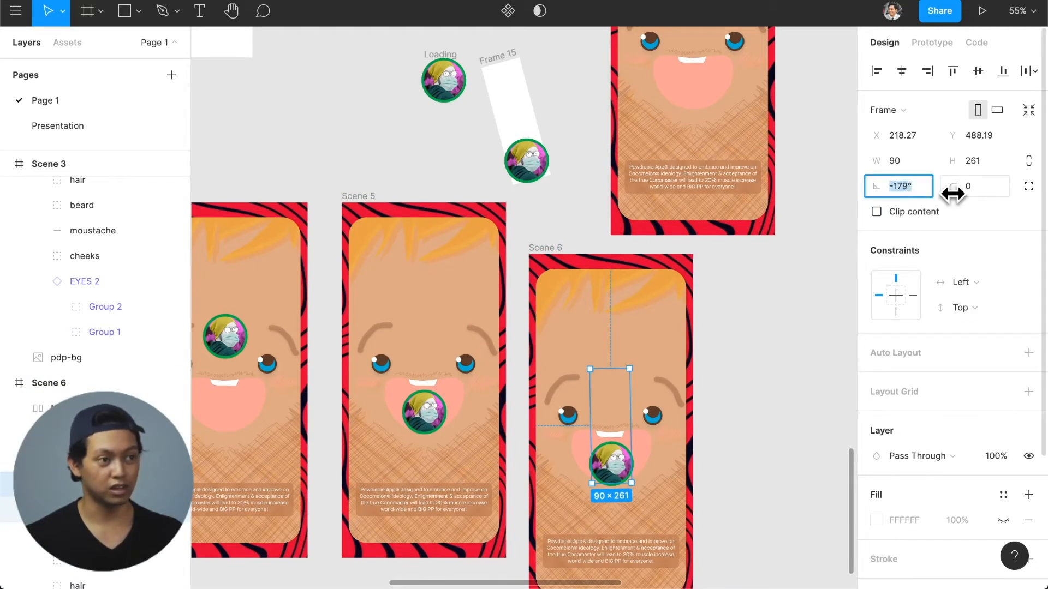
type("179")
key("Return")
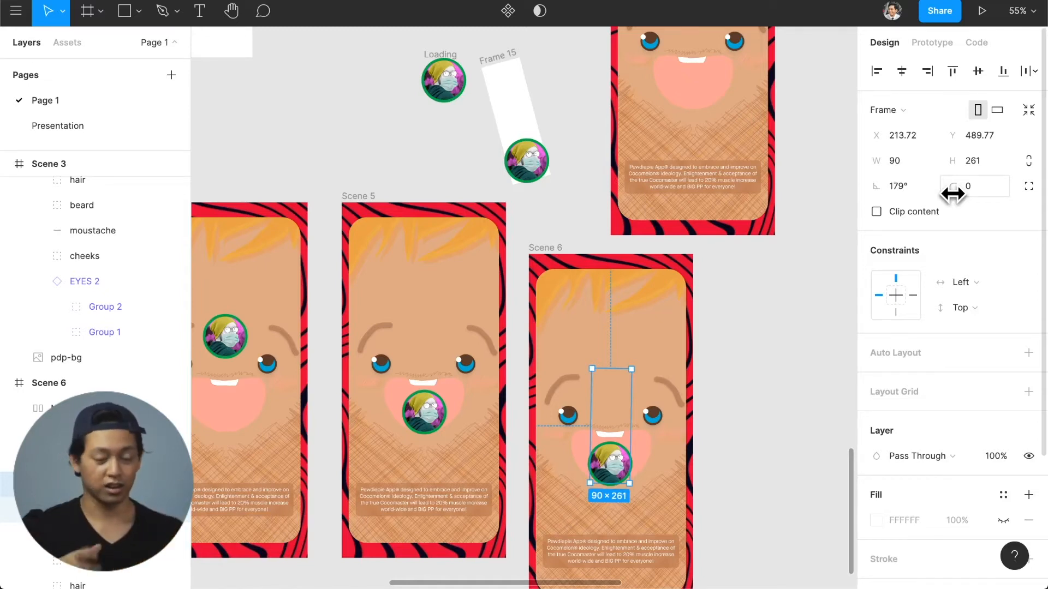
left_click(742, 426)
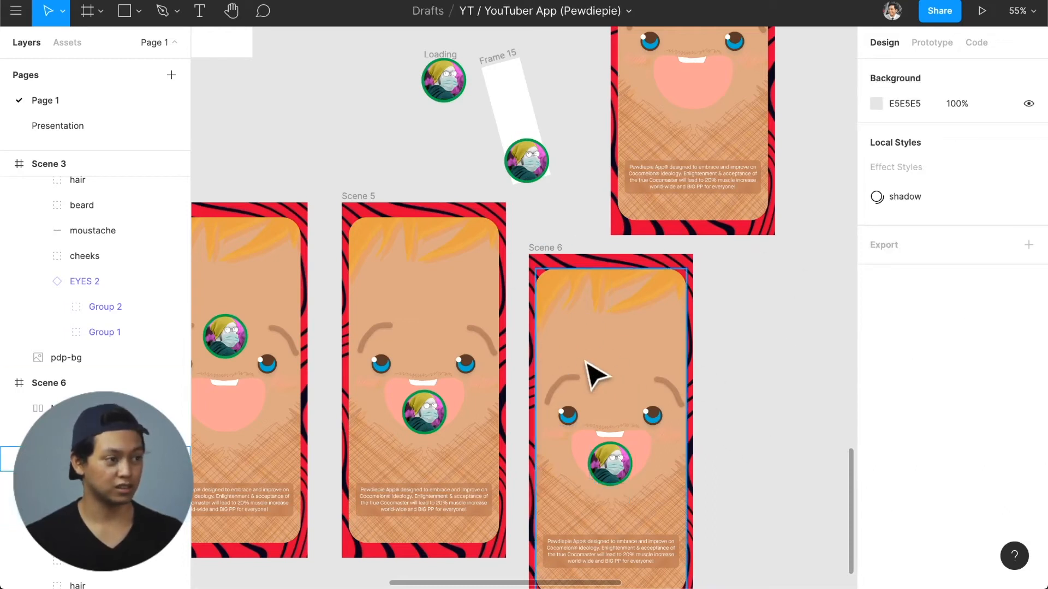
- Duplicate Scene 4 and place the copy to the right of Scene 6 at X 891, Y 2303
scroll(587, 363, "down", 3)
scroll(379, 231, "left", 2)
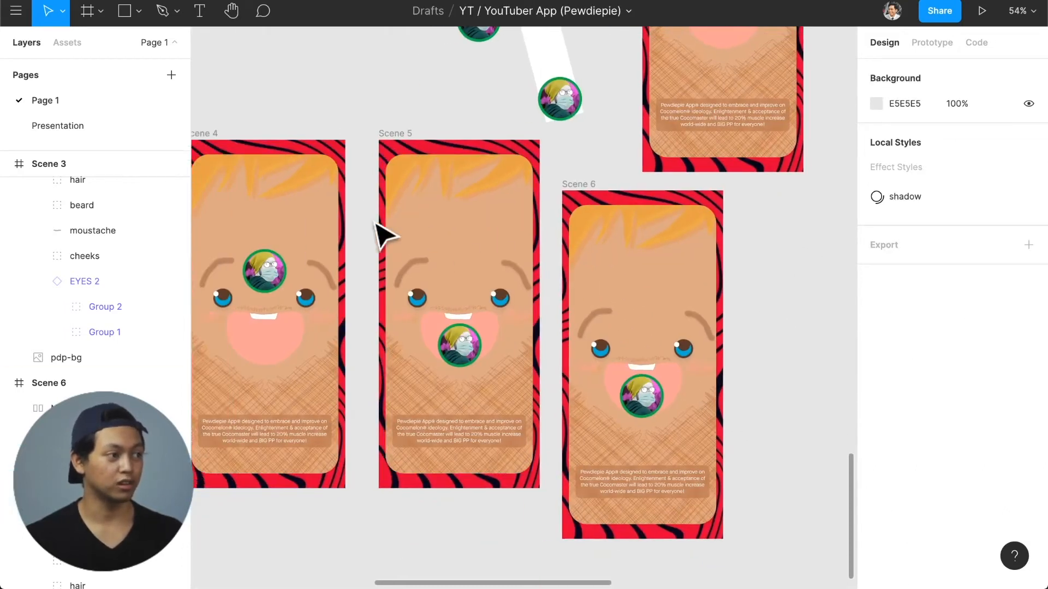
scroll(379, 231, "left", 2)
left_click(273, 138)
left_click_drag(270, 134, 604, 179)
scroll(587, 304, "right", 6)
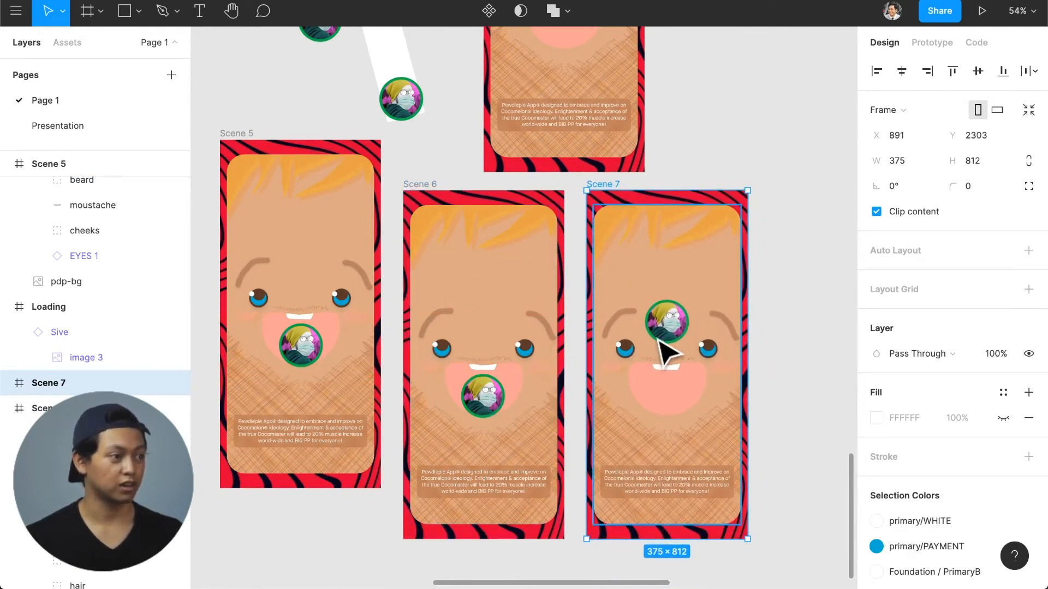
- Swap the eyes instance on the Scene 6 face from EYES 1 to EYES 2
scroll(666, 351, "left", 3)
left_click(623, 352)
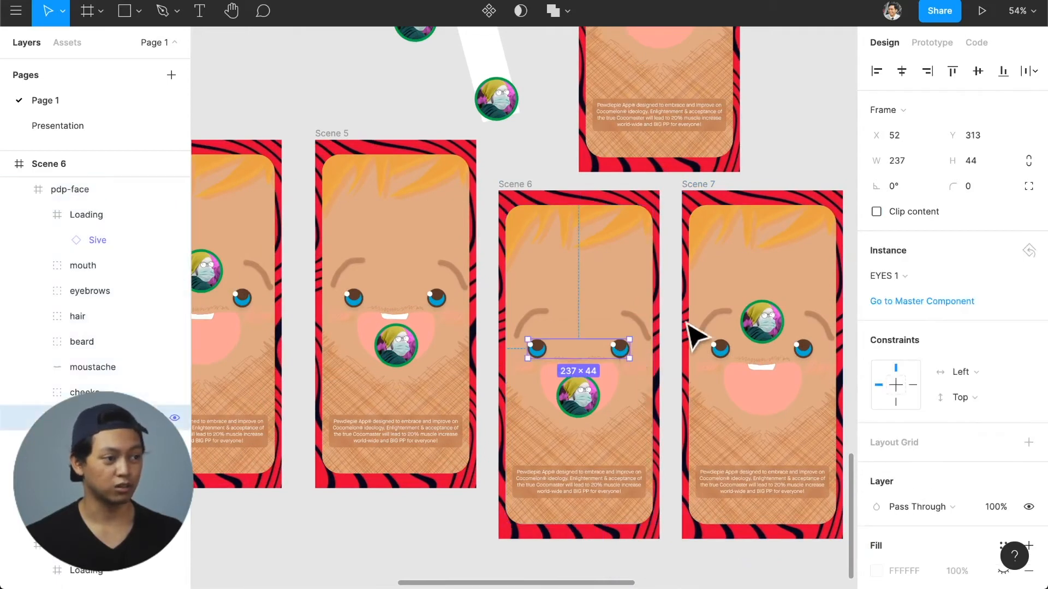
left_click(916, 276)
left_click(916, 276)
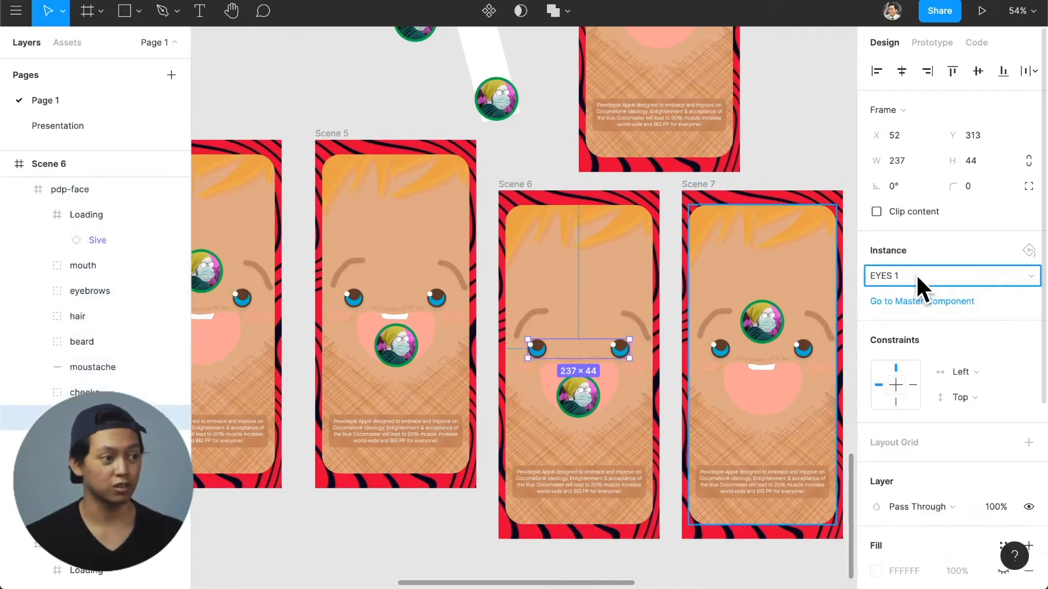
left_click(916, 275)
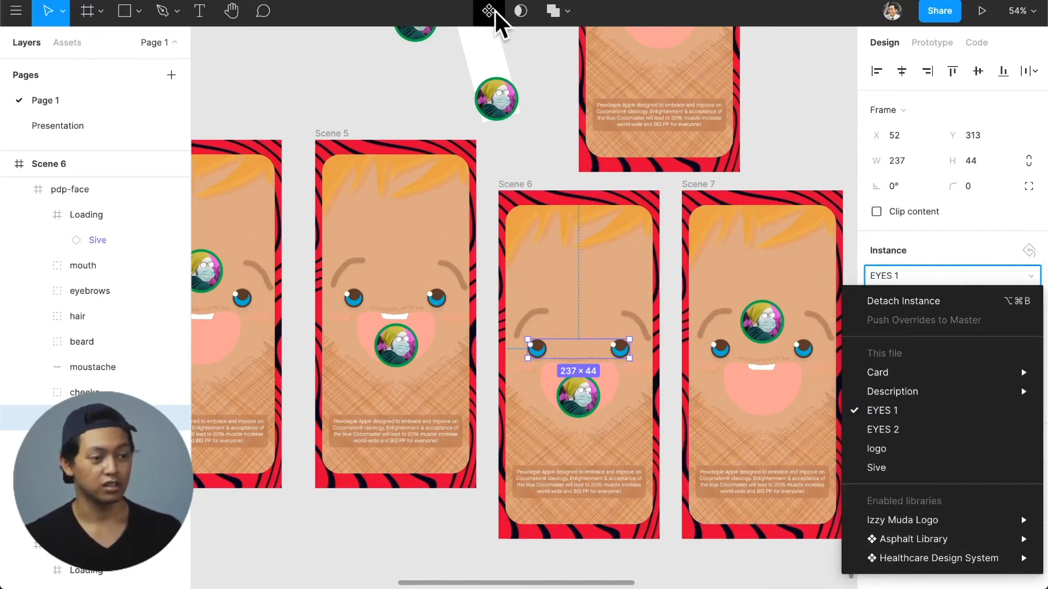
left_click(835, 430)
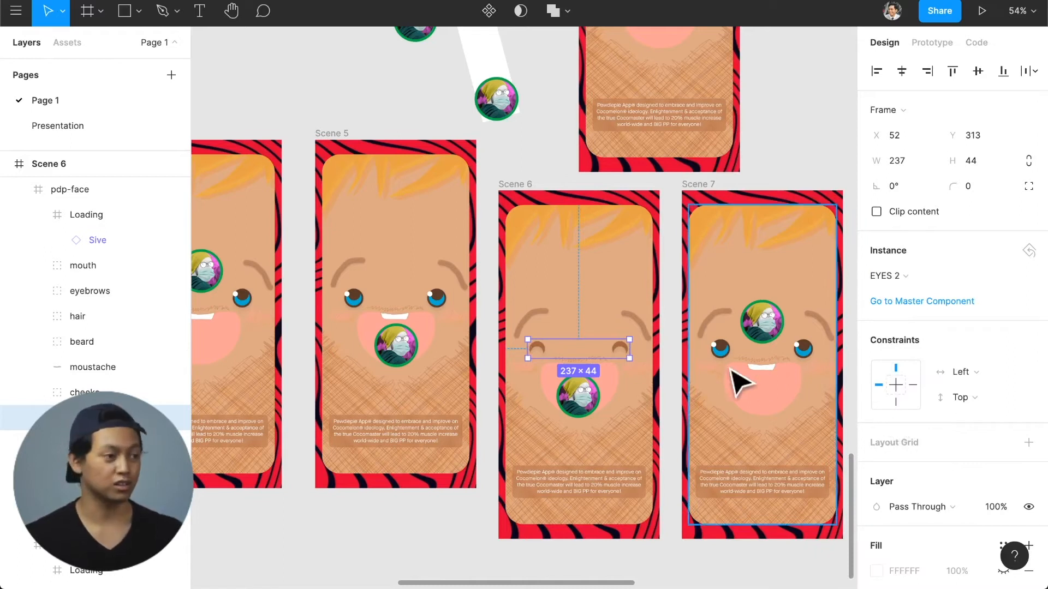
left_click(789, 174)
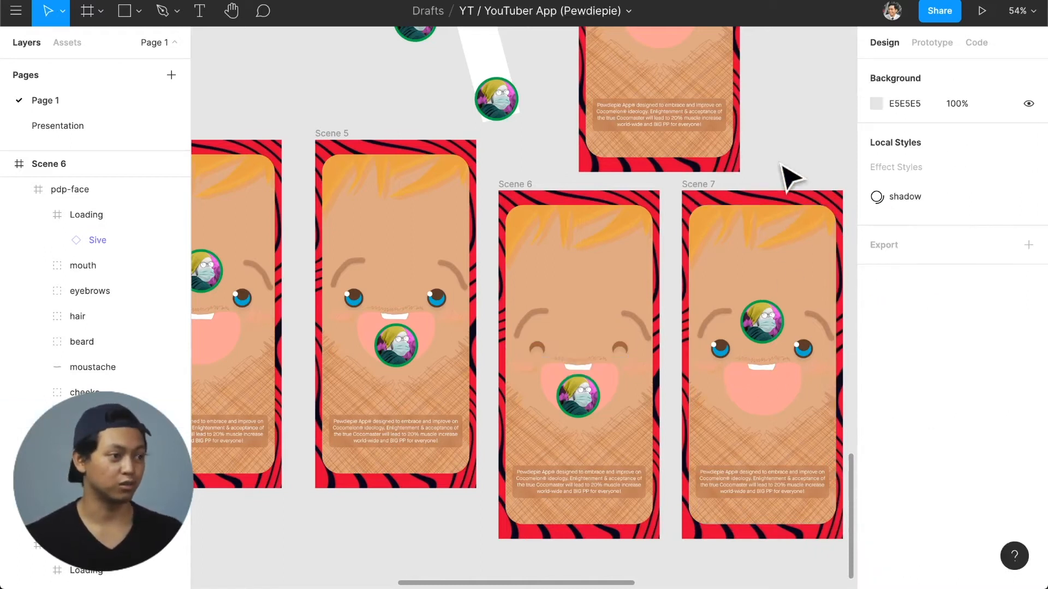
scroll(774, 202, "right", 3)
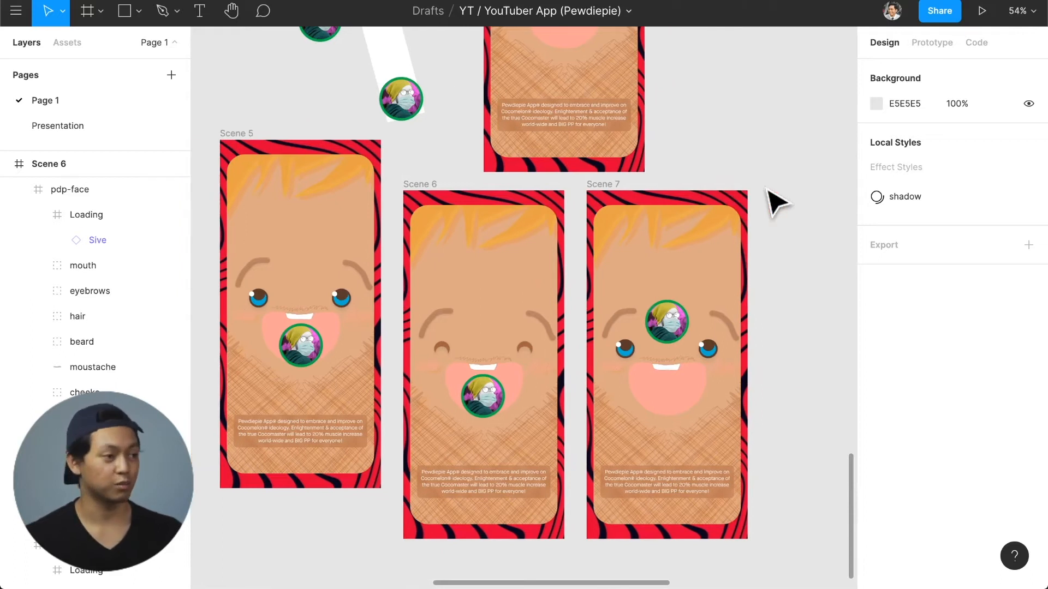
scroll(769, 212, "right", 1)
scroll(761, 227, "down", 2)
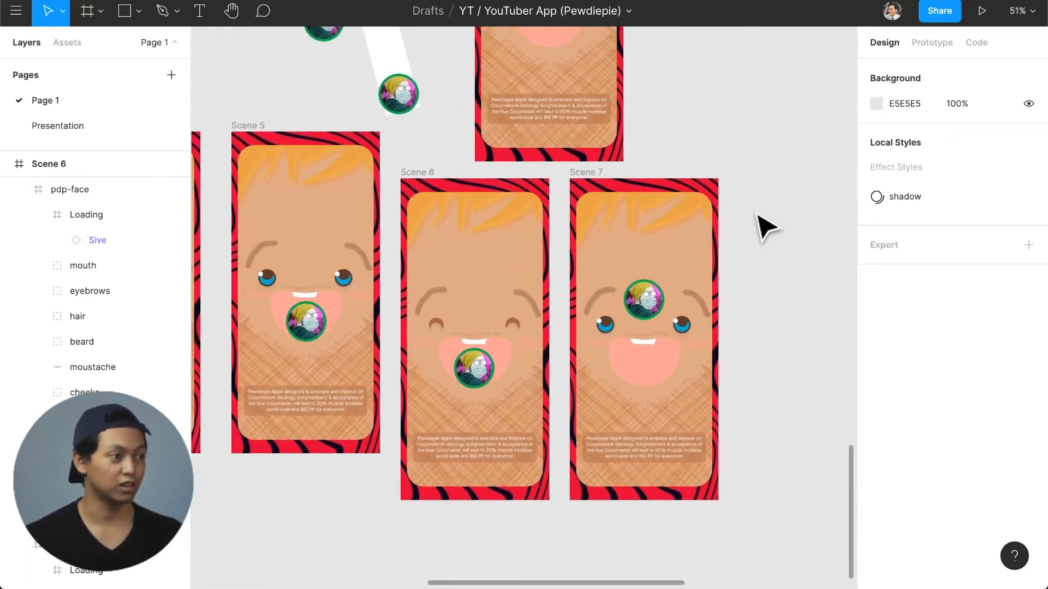
scroll(742, 292, "right", 2)
scroll(737, 295, "up", 1)
scroll(735, 295, "down", 1)
scroll(720, 284, "left", 1)
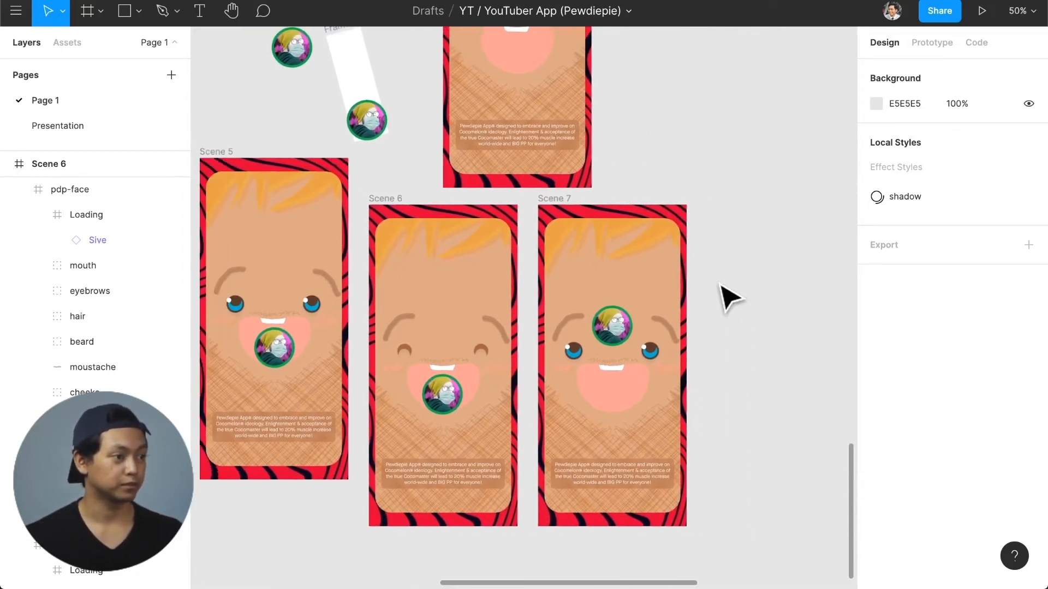
double_click(485, 366)
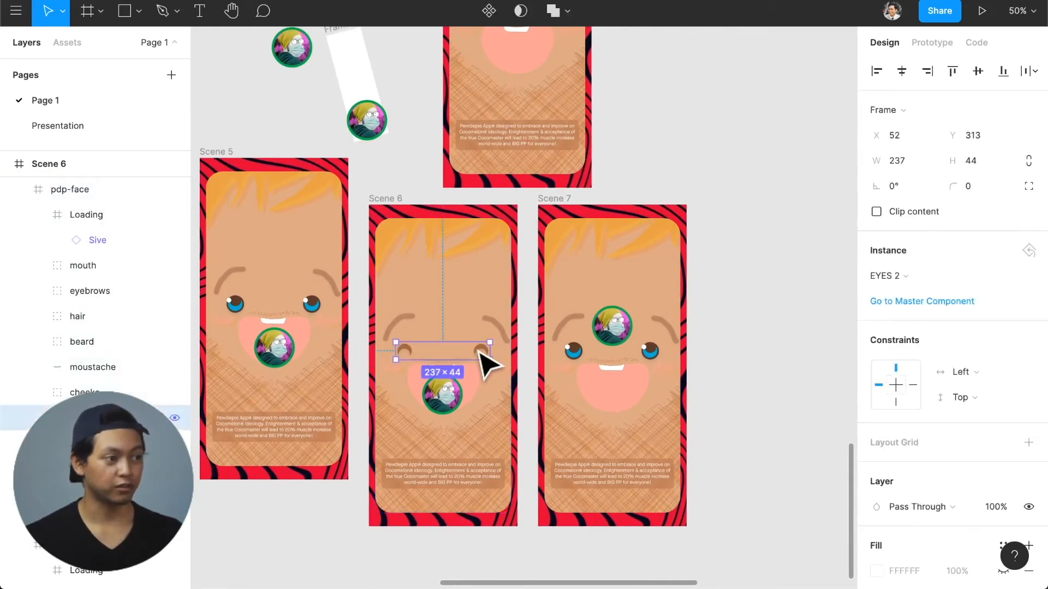
left_click(718, 215)
- Duplicate Scene 5 and place the copy to the right of Scene 7 at X 1318, Y 2303
scroll(597, 221, "left", 4)
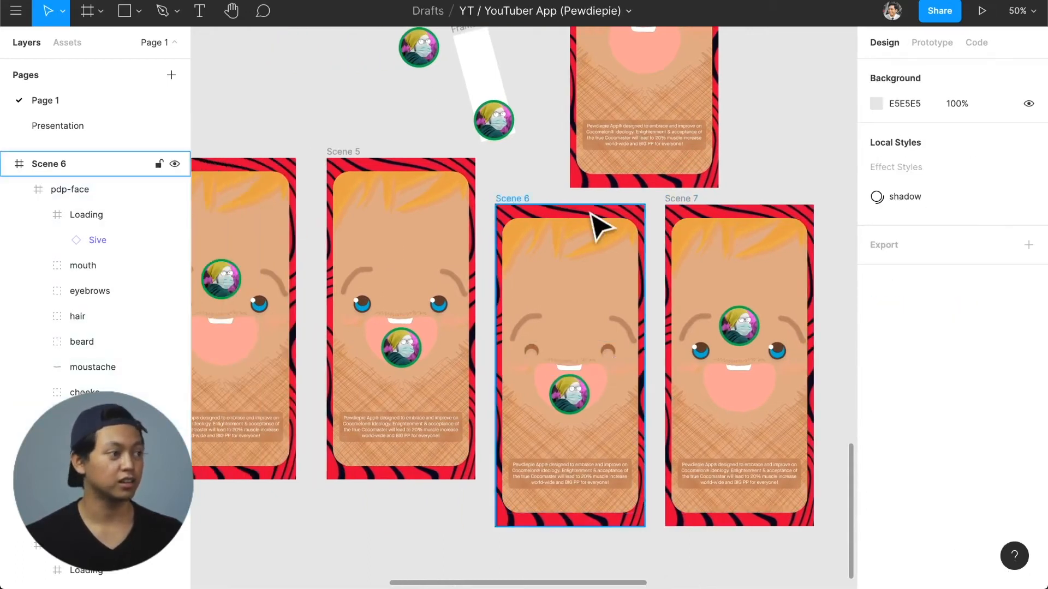
left_click(376, 173)
scroll(374, 171, "left", 3)
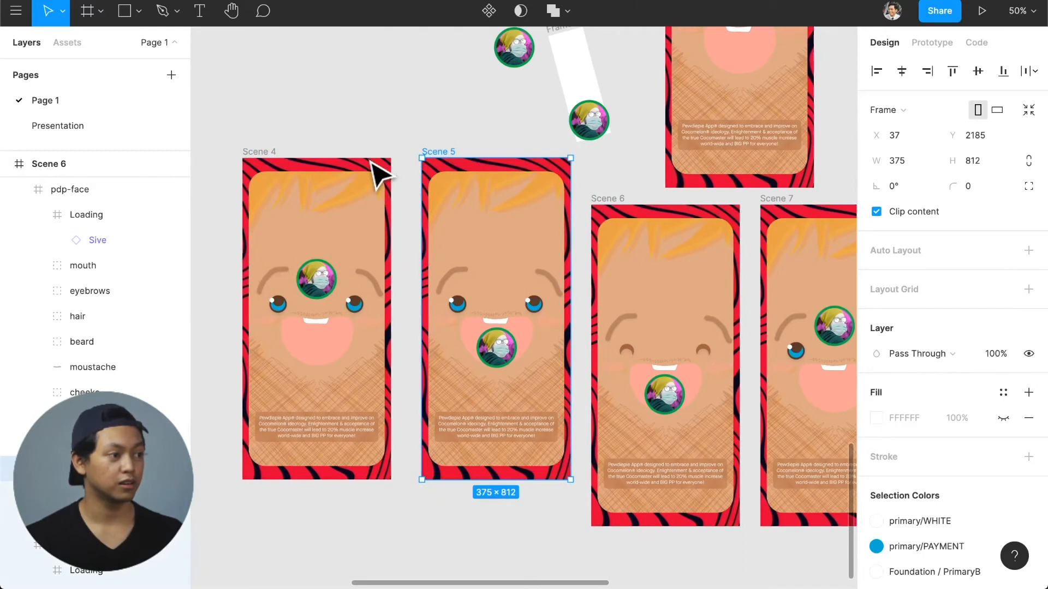
scroll(367, 159, "right", 4)
left_click_drag(328, 155, 676, 199)
scroll(687, 320, "left", 10)
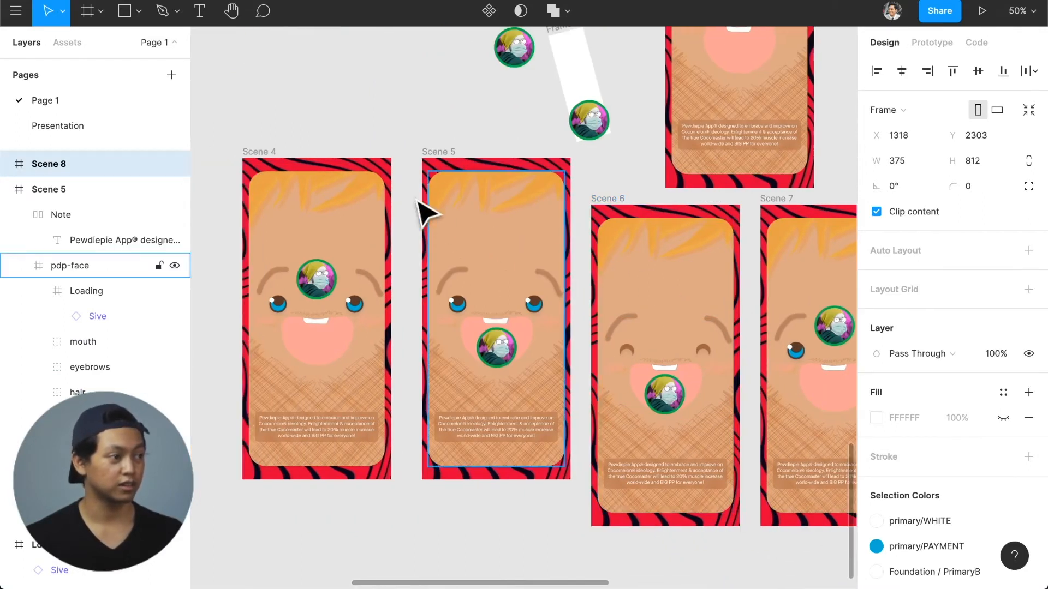
- Duplicate Scene 6 and place the copy to the right of Scene 8 at X 1724, Y 2303
left_click(267, 147)
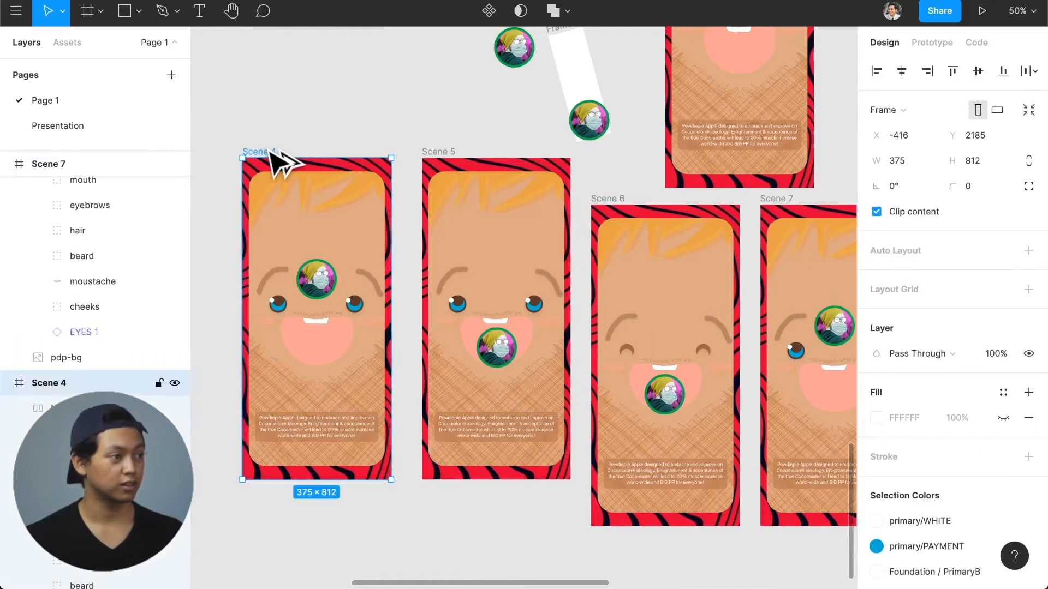
scroll(398, 187, "right", 10)
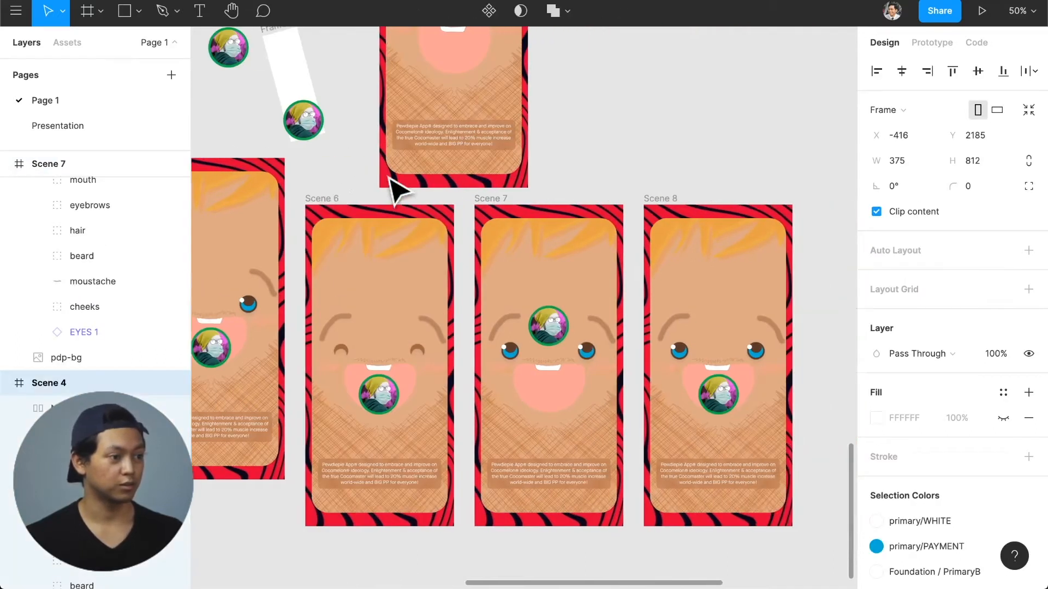
left_click(334, 204)
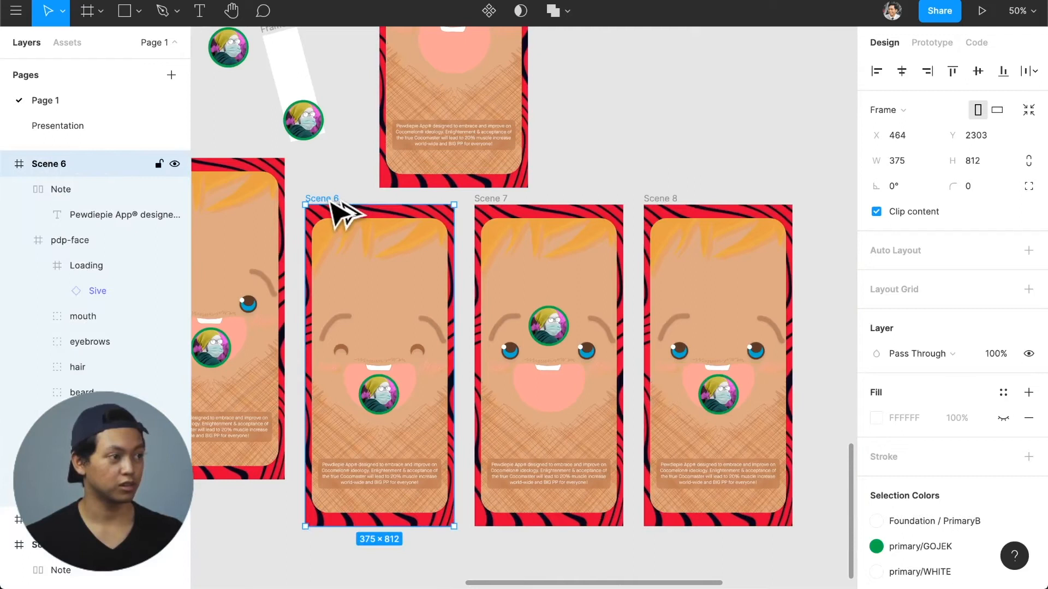
left_click_drag(757, 178, 828, 198)
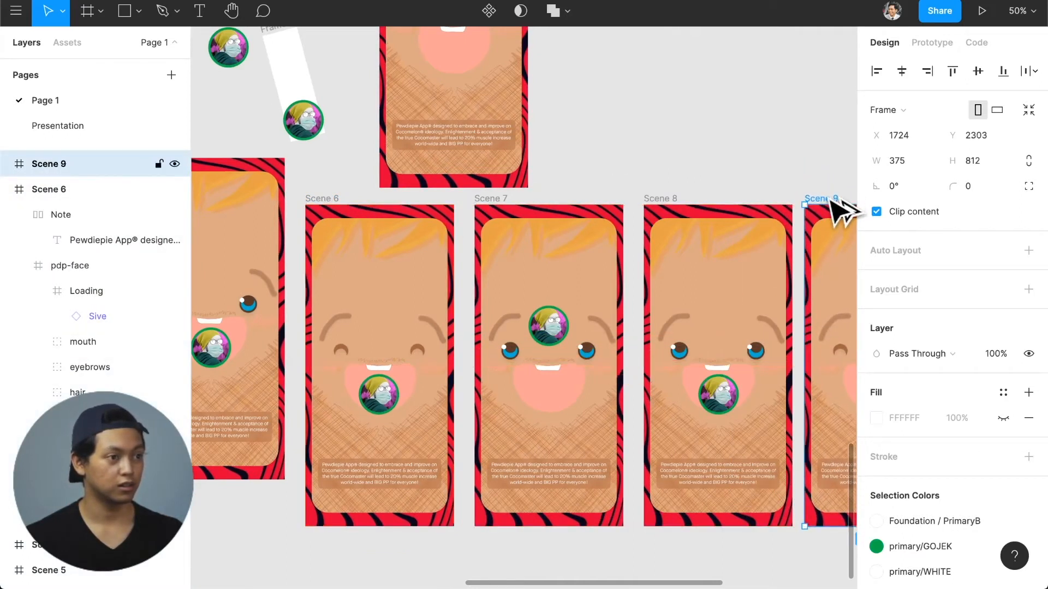
- Duplicate Scene 7 to the right of Scene 9 at X 2130, Y 2303, and duplicate that copy again to X 2557
scroll(518, 235, "left", 7)
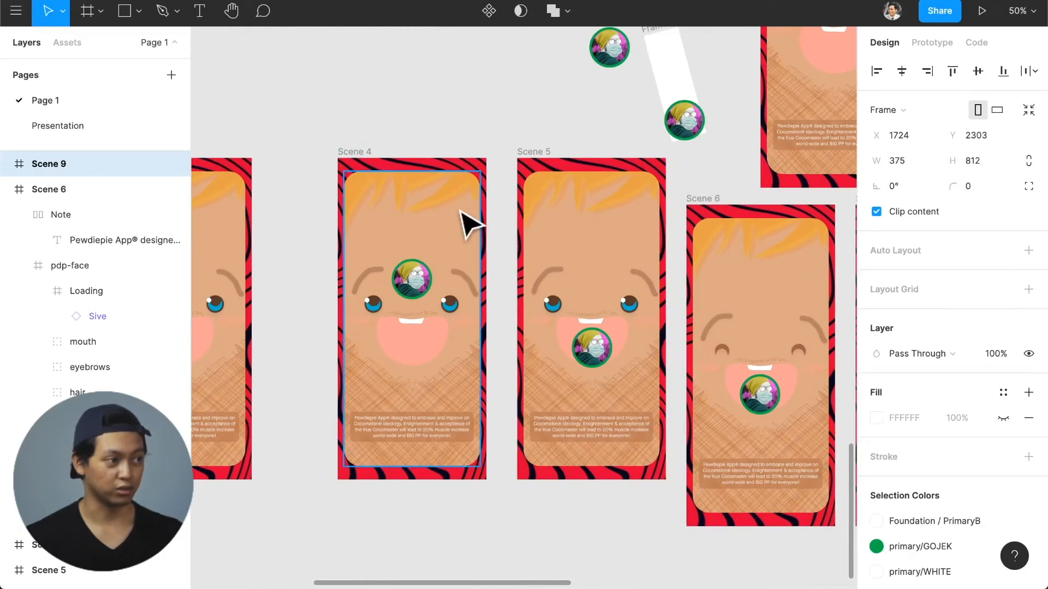
scroll(467, 225, "left", 2)
scroll(455, 200, "left", 3)
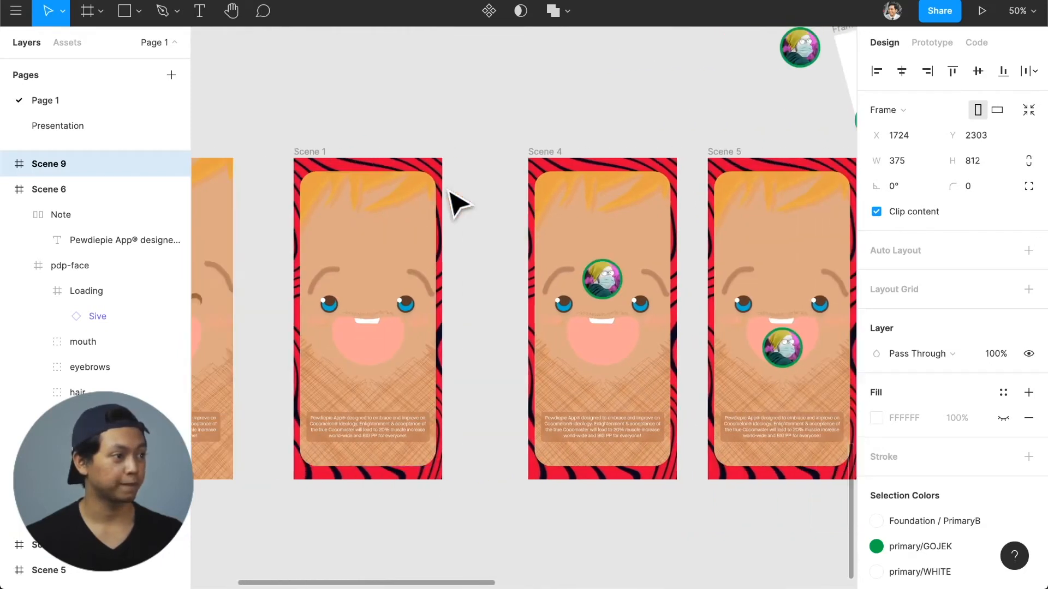
scroll(456, 199, "down", 3)
scroll(456, 199, "right", 5)
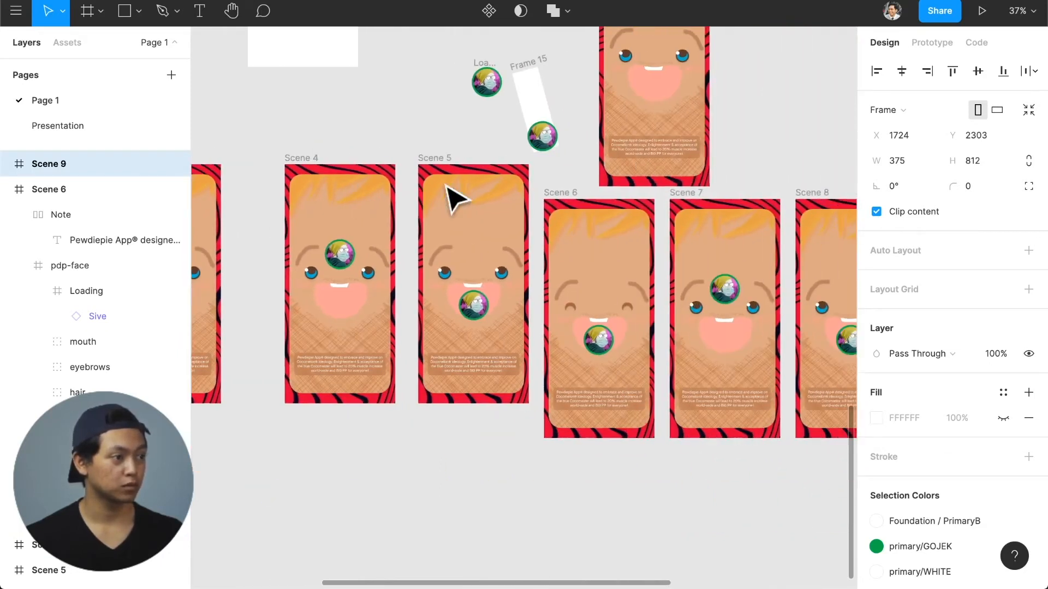
scroll(456, 199, "right", 4)
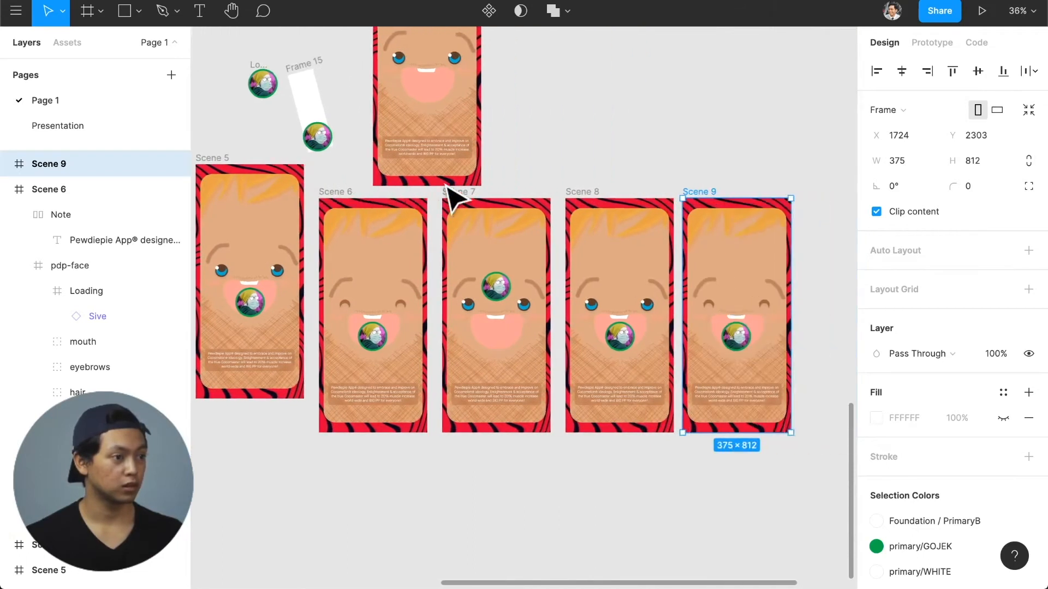
scroll(456, 200, "left", 3)
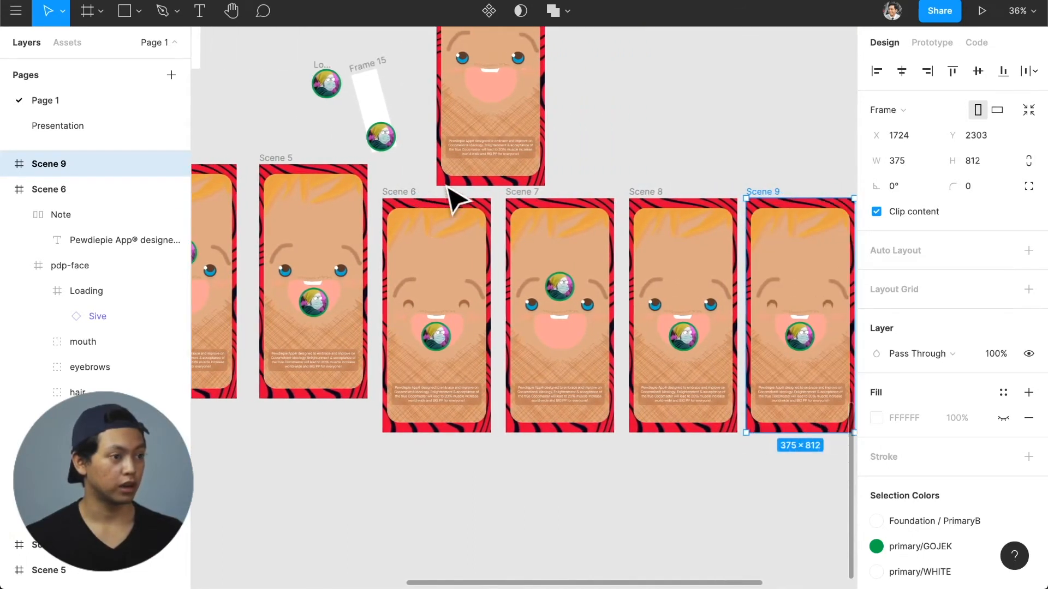
scroll(524, 199, "right", 2)
left_click(443, 203)
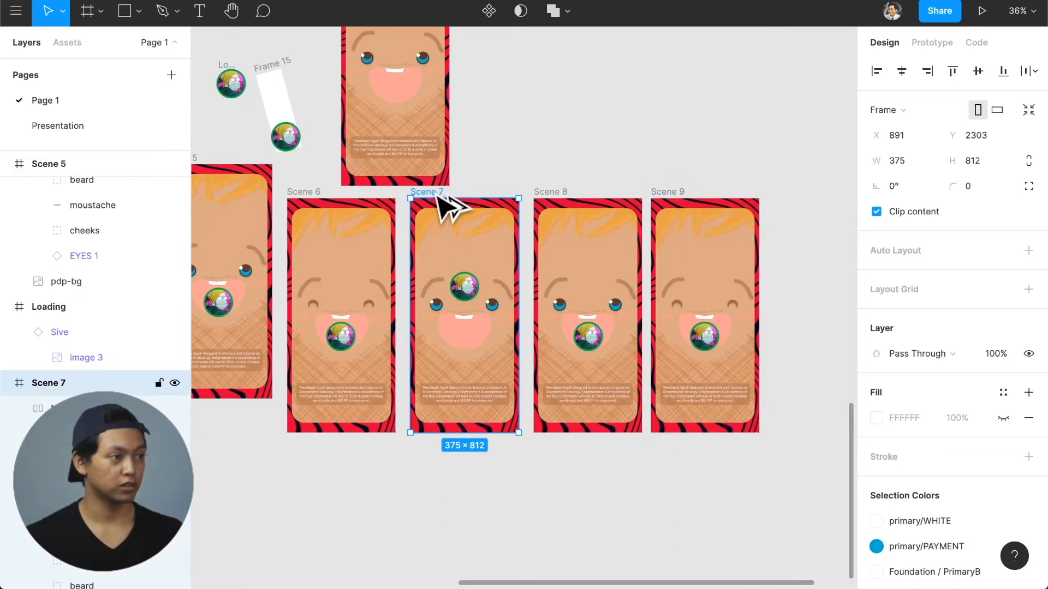
left_click_drag(435, 194, 789, 180)
scroll(698, 228, "right", 3)
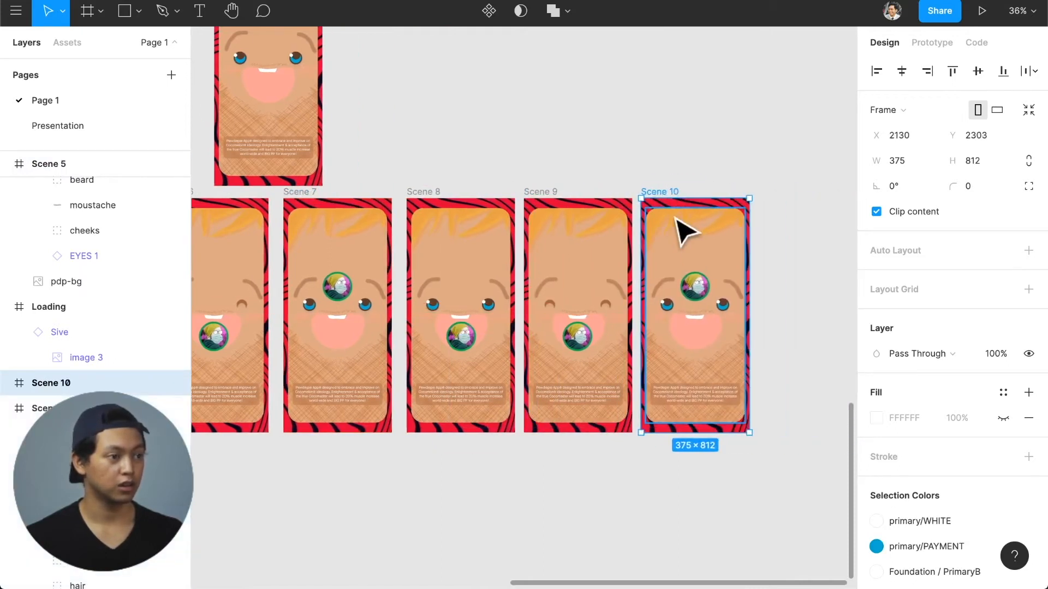
left_click_drag(678, 196, 804, 202)
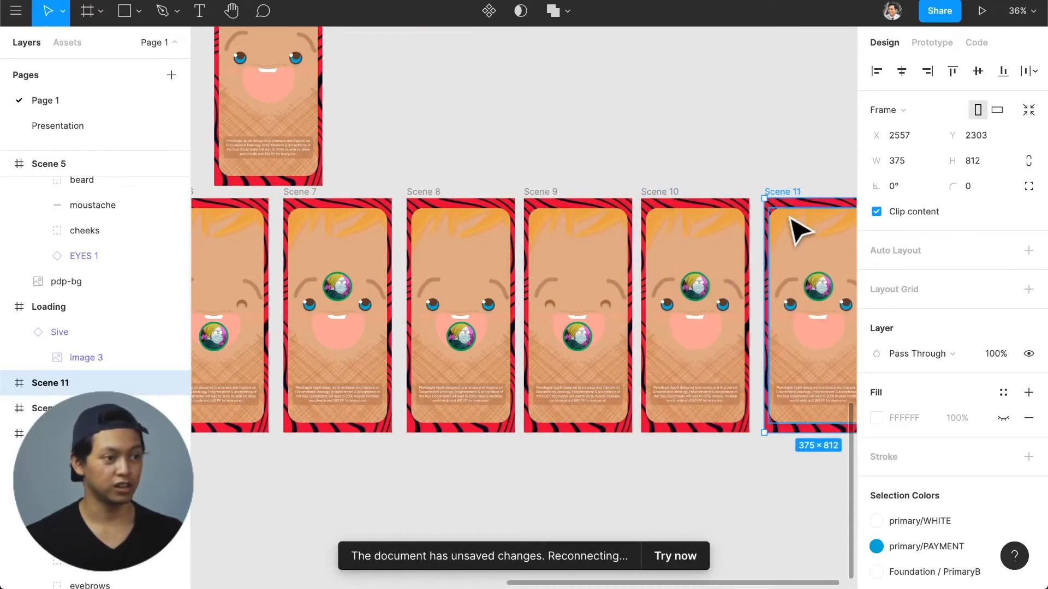
- Move the Loading avatar in Scene 11 from the forehead to the face's upper-left edge at X -26, Y 94
scroll(728, 258, "right", 3)
scroll(703, 311, "up", 2)
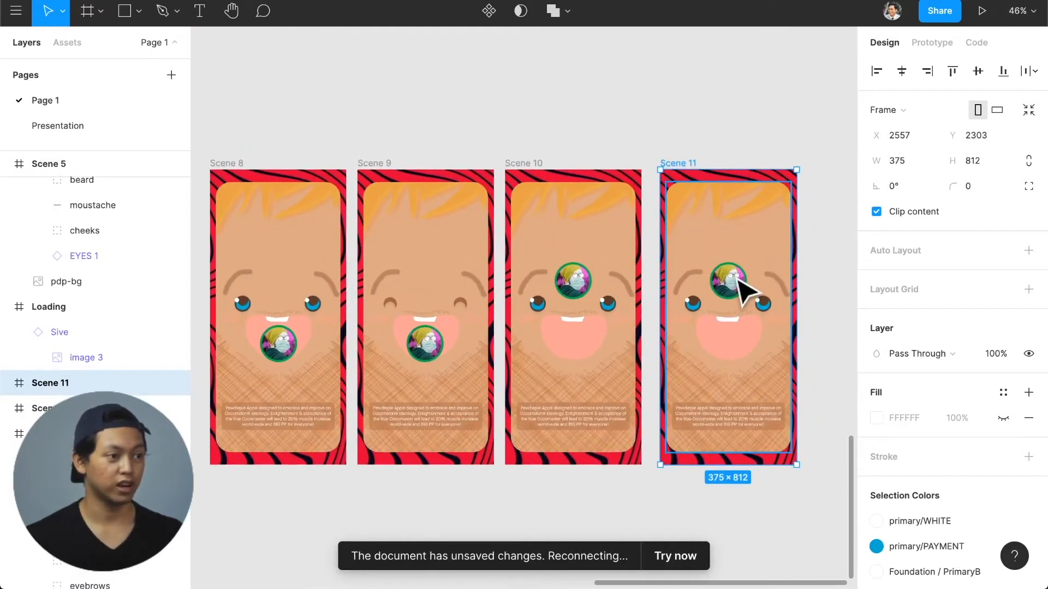
left_click(743, 289)
left_click_drag(733, 283, 678, 233)
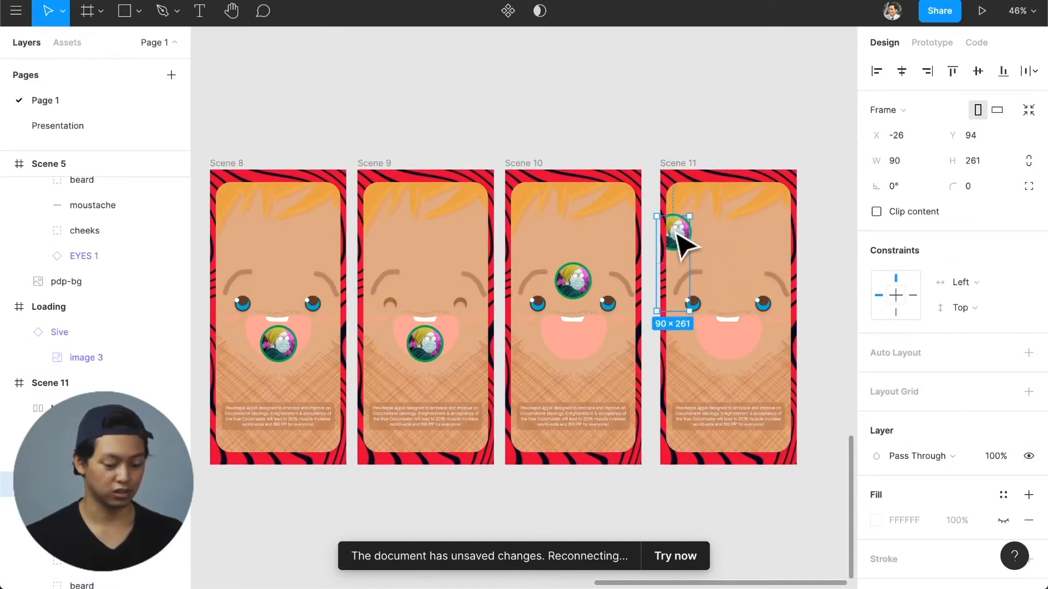
- Move Scene 11's Loading layer out of the pdp-face frame so it sits directly above it within Scene 11
key("alt+super+bracketright")
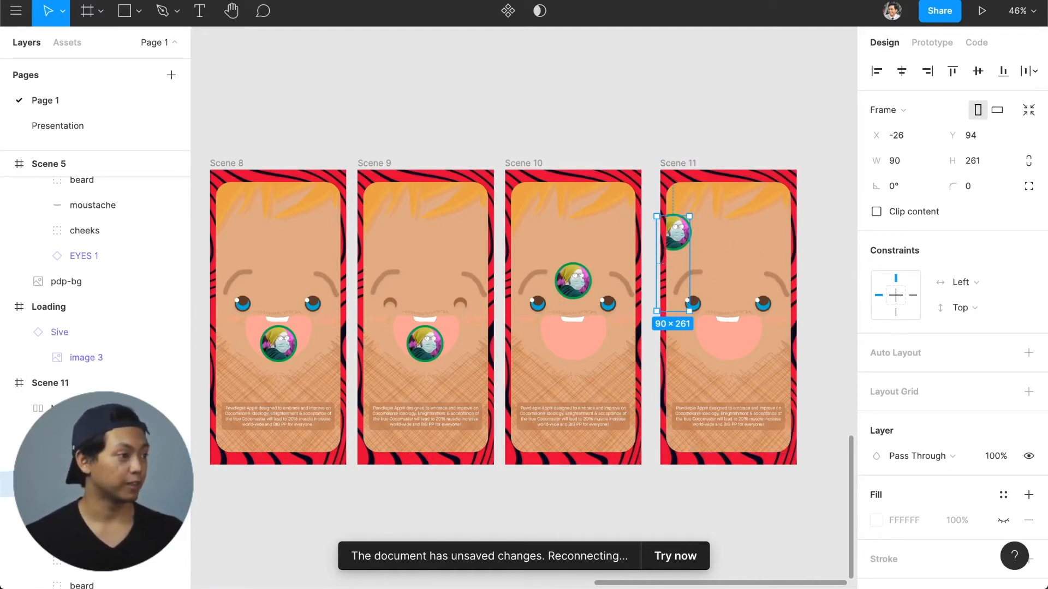
scroll(92, 317, "down", 5)
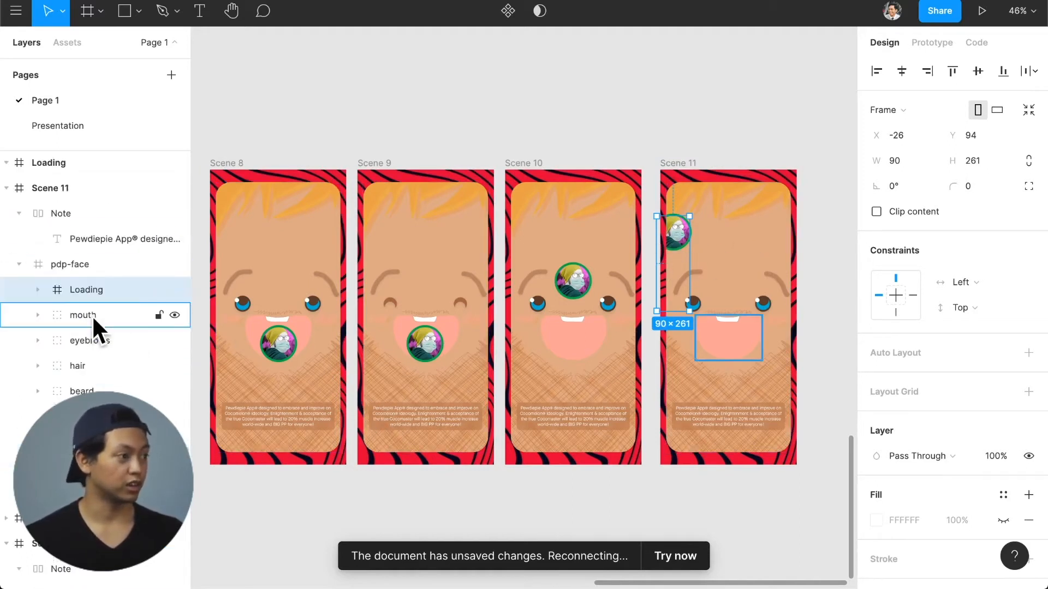
left_click_drag(81, 299, 10, 275)
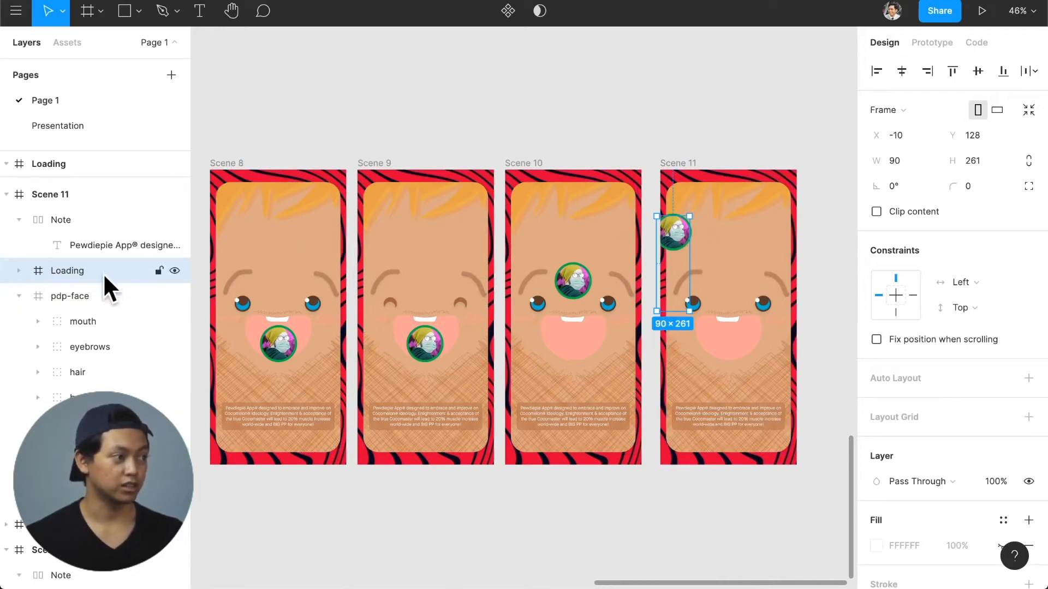
left_click(16, 296)
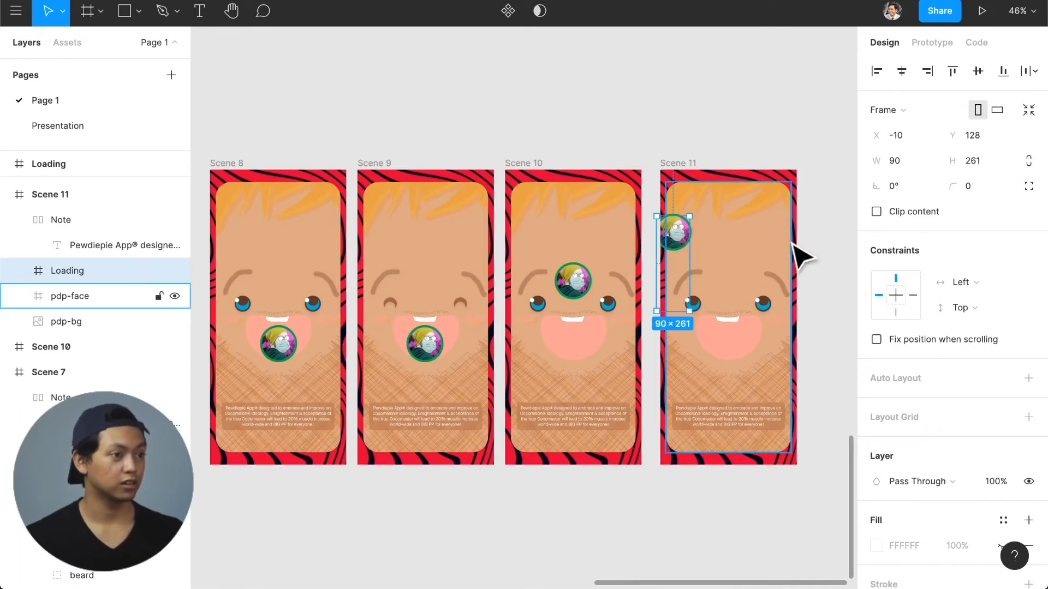
- Swap the eyes instance on the Scene 11 face to EYES 2
left_click(760, 304)
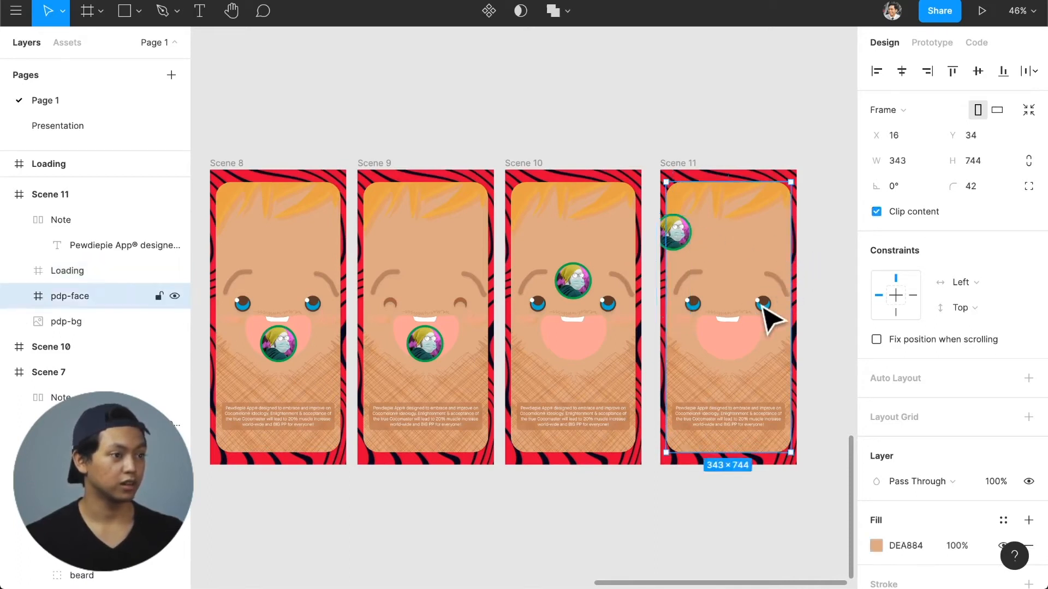
left_click(762, 304)
left_click(933, 271)
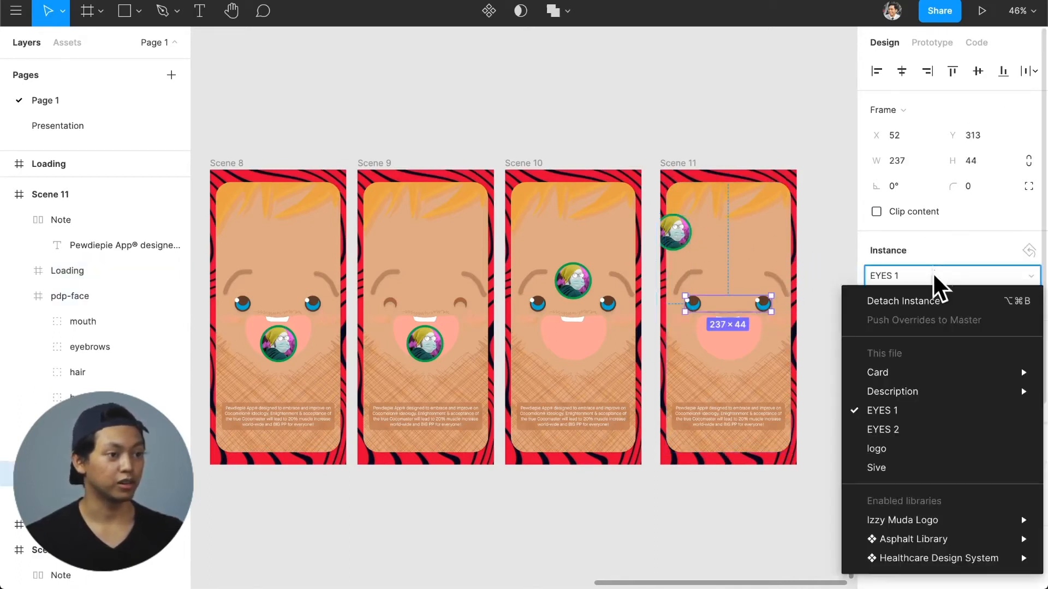
left_click(933, 421)
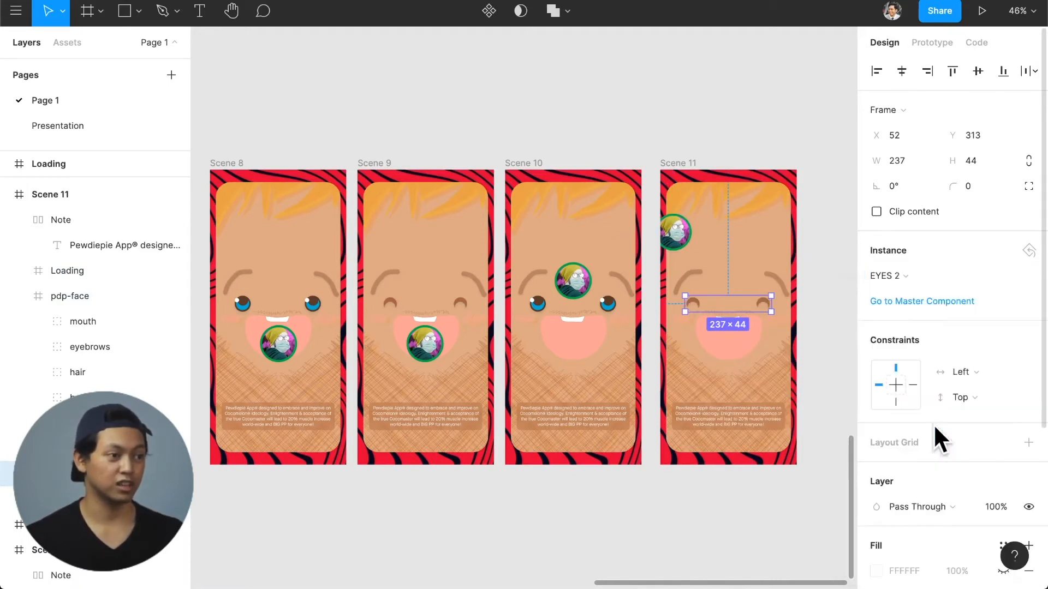
left_click(823, 378)
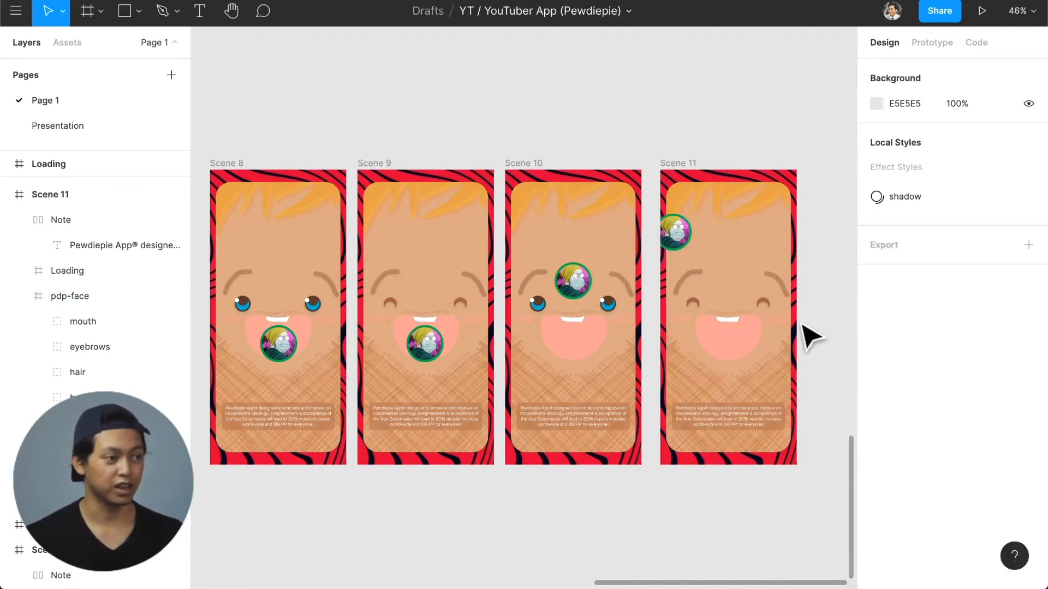
- Duplicate Scene 11 and place the copy to its right at X 3040, Y 2303
scroll(802, 325, "right", 3)
scroll(786, 322, "down", 2)
scroll(777, 316, "right", 3)
scroll(715, 311, "left", 3)
scroll(709, 306, "right", 4)
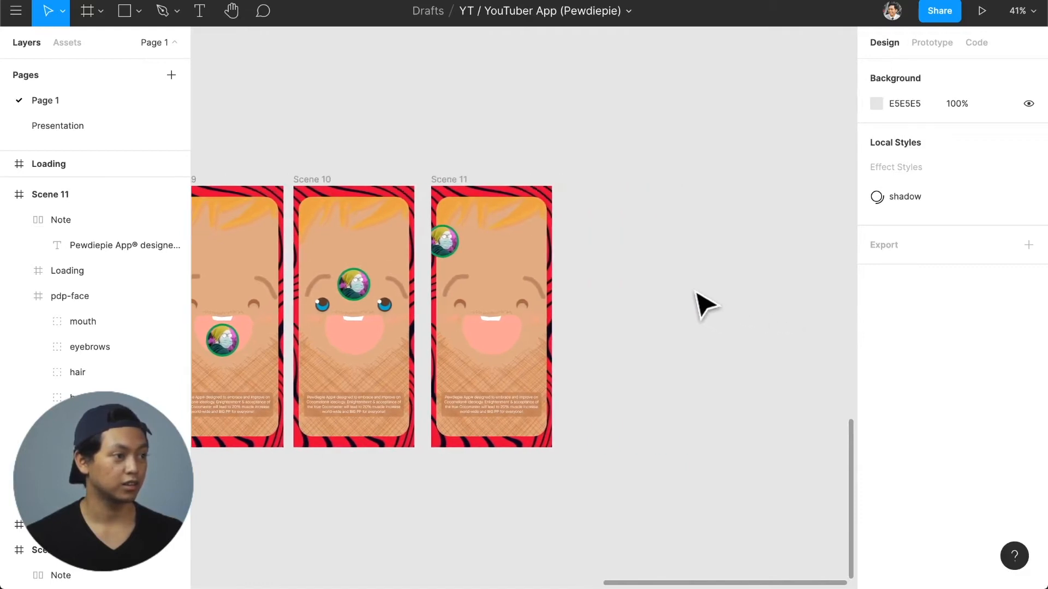
left_click(444, 180)
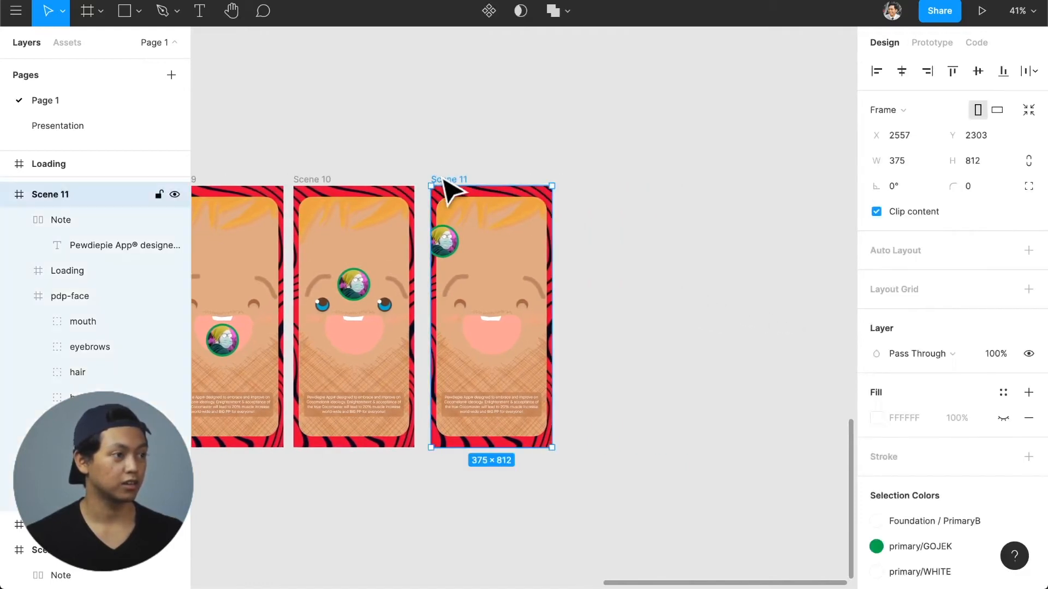
left_click_drag(453, 183, 610, 183)
- Search the component assets for "pew" and clear the search term
scroll(494, 207, "down", 2)
scroll(494, 207, "up", 3)
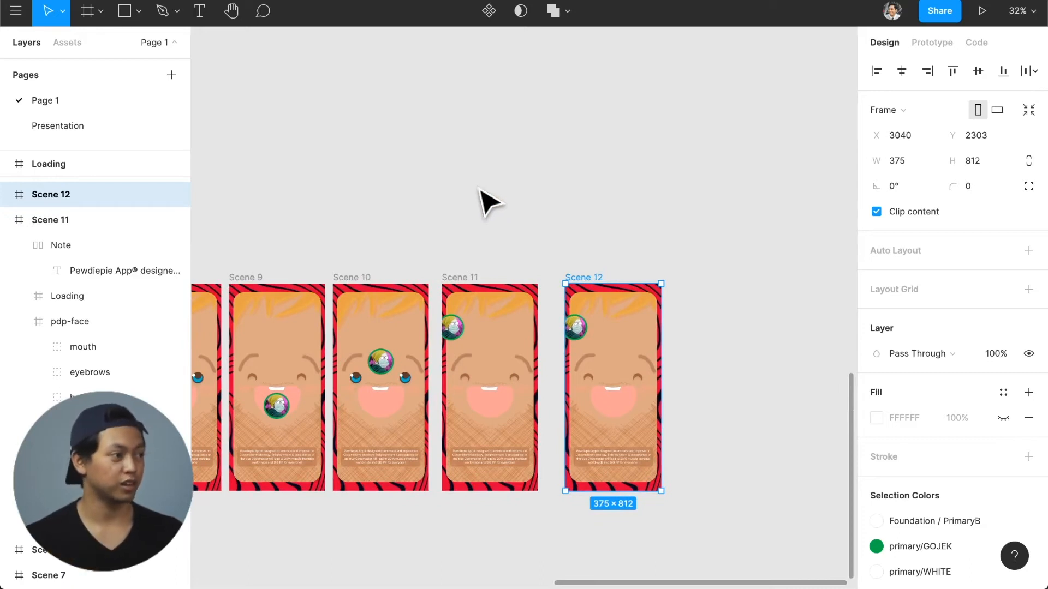
left_click(67, 43)
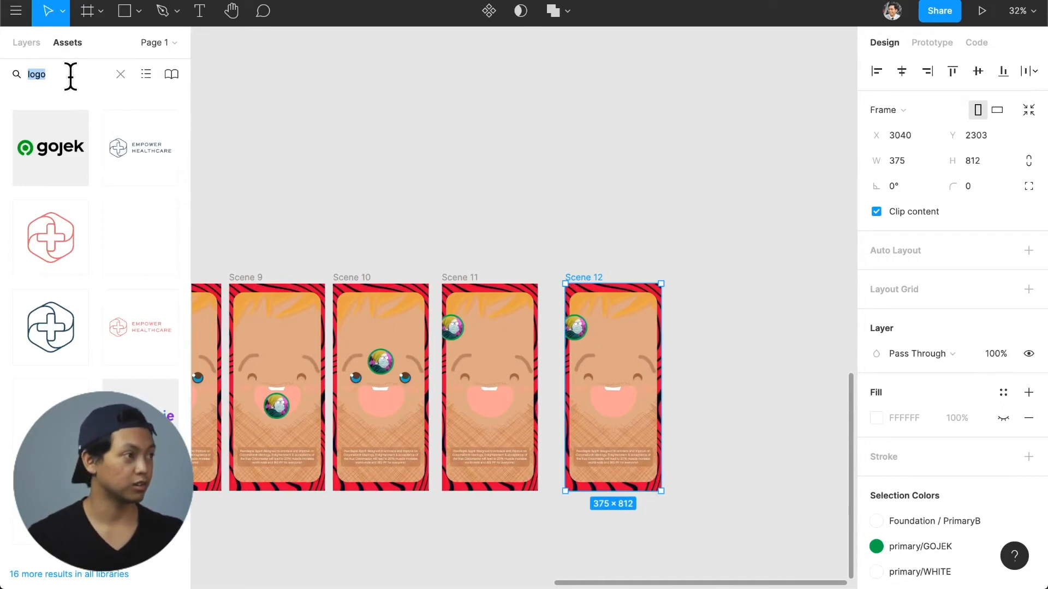
type("pew")
key("BackSpace")
key("BackSpace")
key("BackSpace")
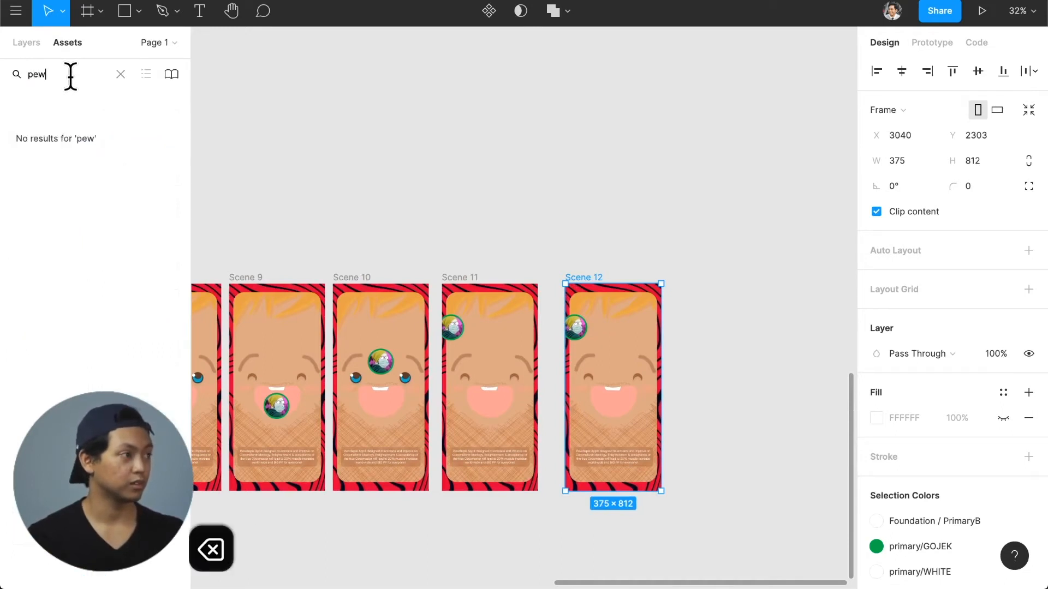
- Search the assets for "logo", place the pewdiepie logo on the canvas right of Scene 12, and return to the layer list
type("logo")
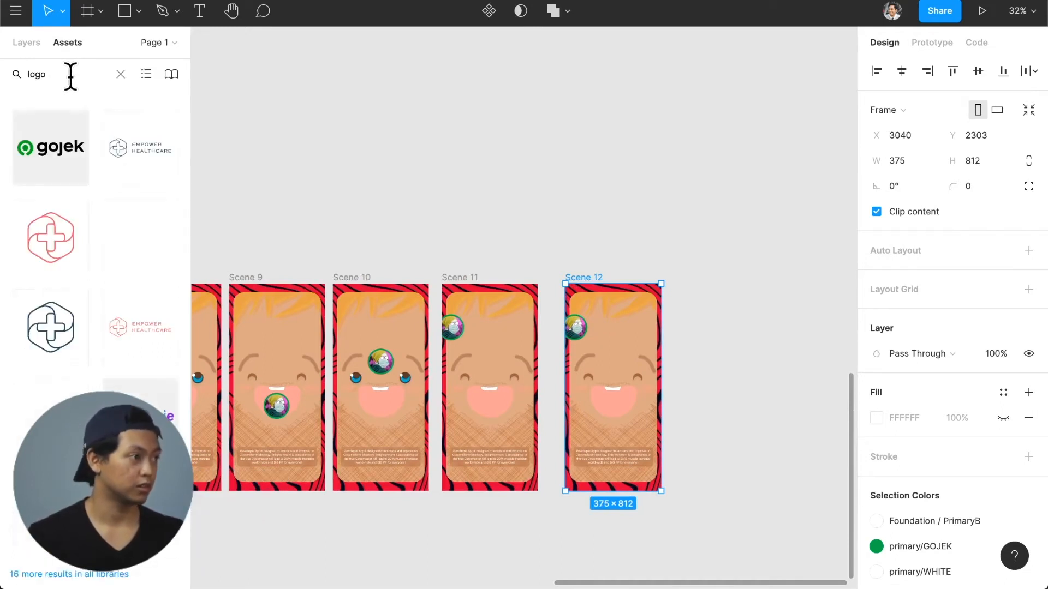
left_click_drag(133, 342, 761, 388)
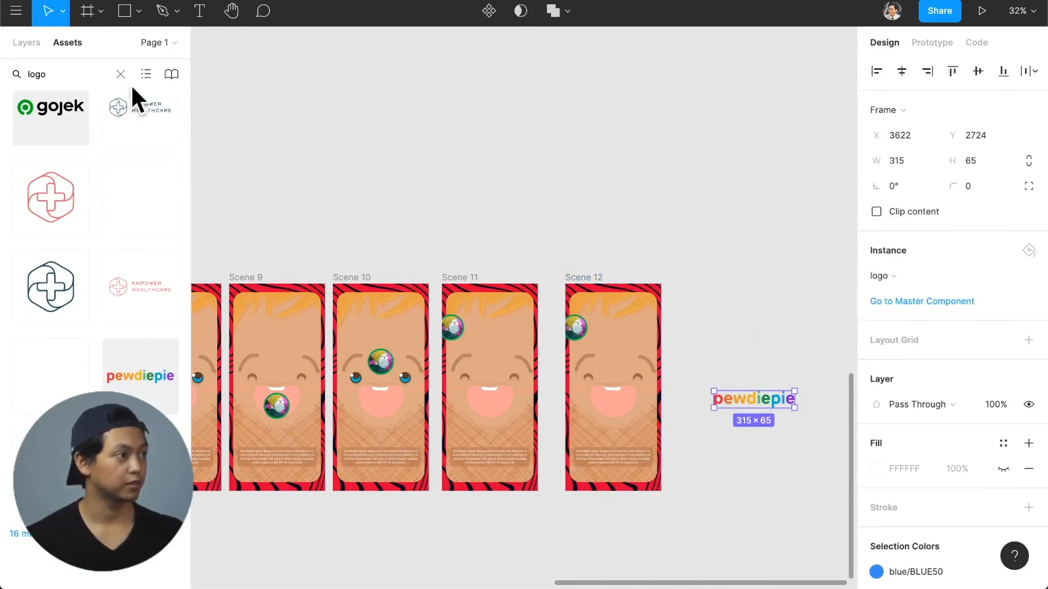
left_click(121, 73)
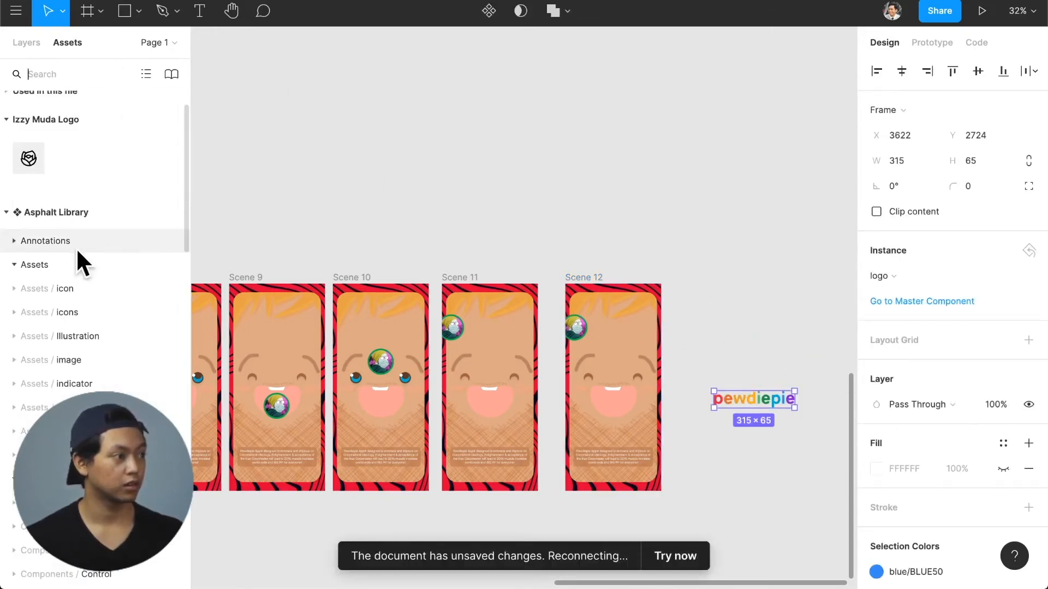
scroll(76, 241, "up", 2)
left_click(23, 48)
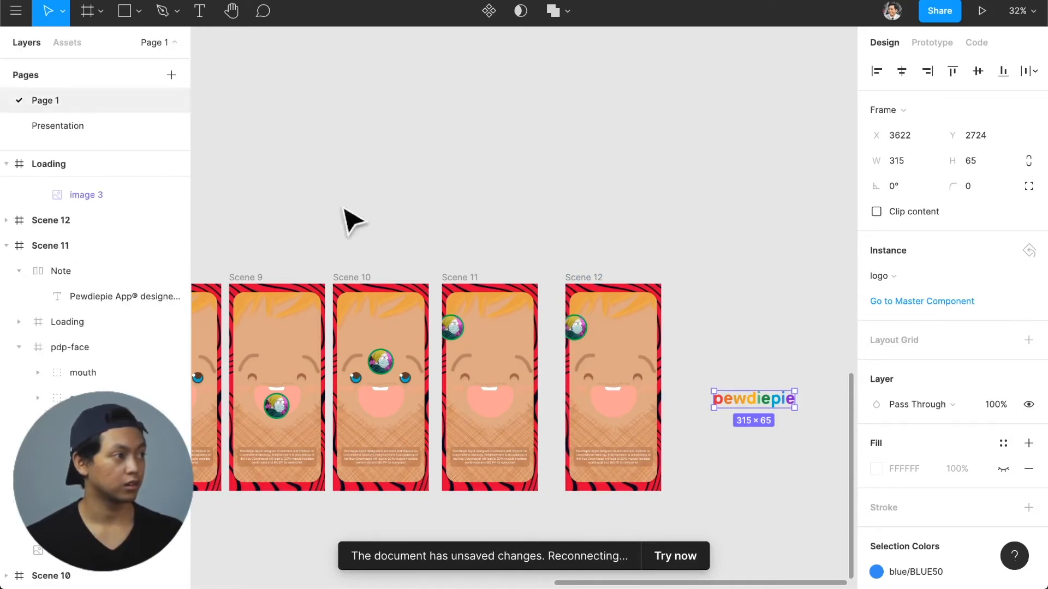
- Move the pewdiepie logo onto the Scene 12 face, centred above the note text at X 14, Y 520
scroll(794, 436, "up", 3)
scroll(775, 435, "up", 2)
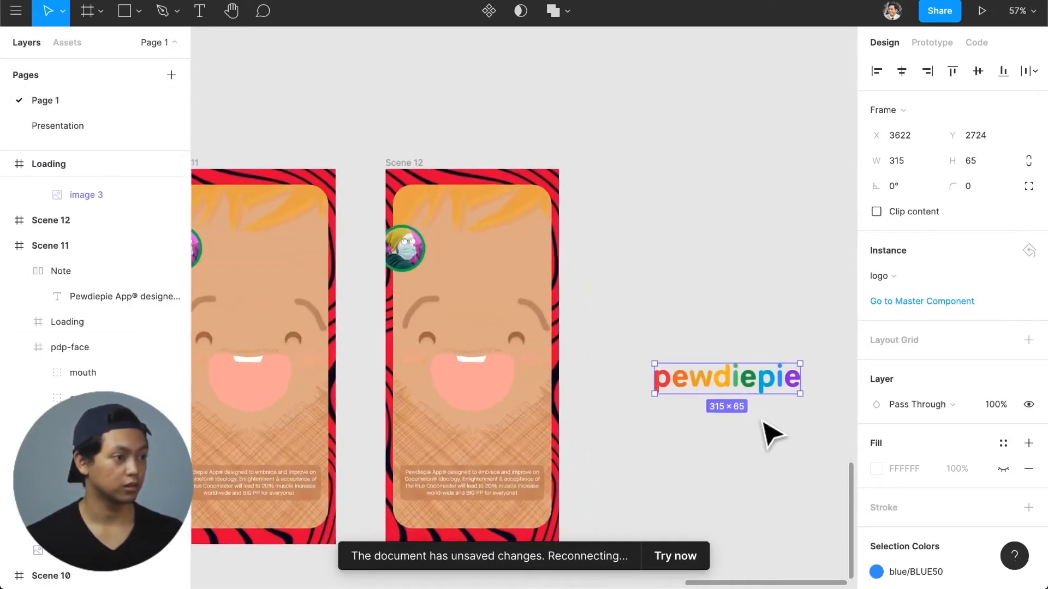
left_click_drag(765, 308, 509, 368)
- Duplicate Scene 12 and place the copy far to its right at X 6084, Y 2303
scroll(580, 326, "down", 2)
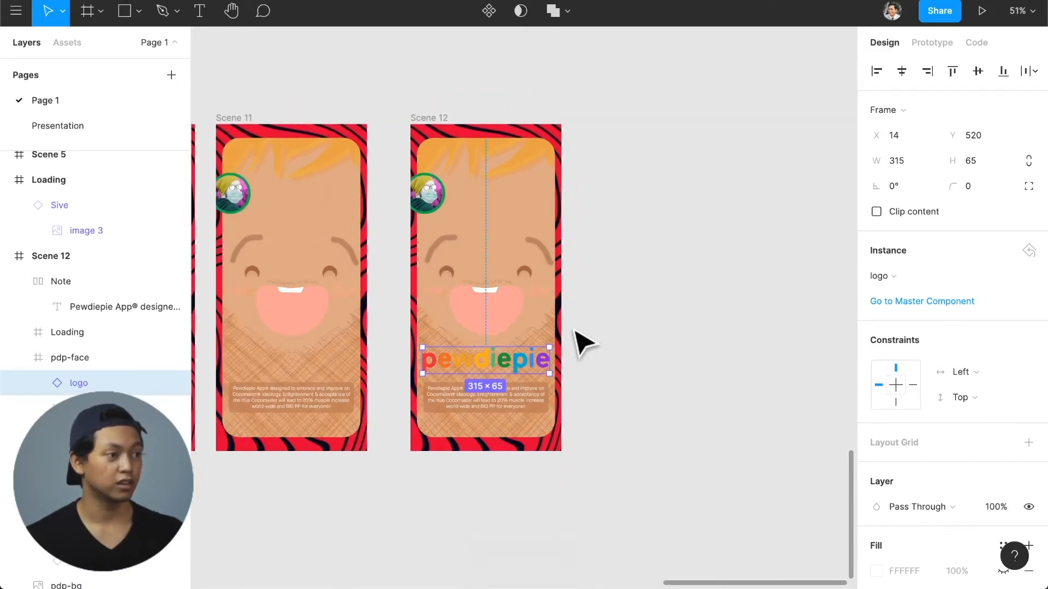
scroll(578, 344, "down", 5)
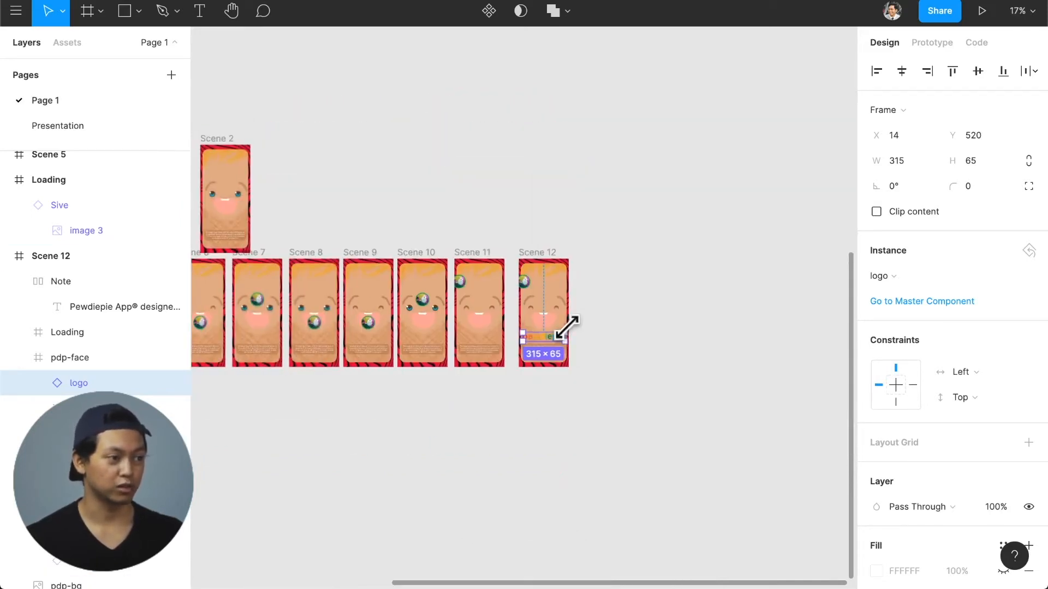
scroll(539, 344, "right", 3)
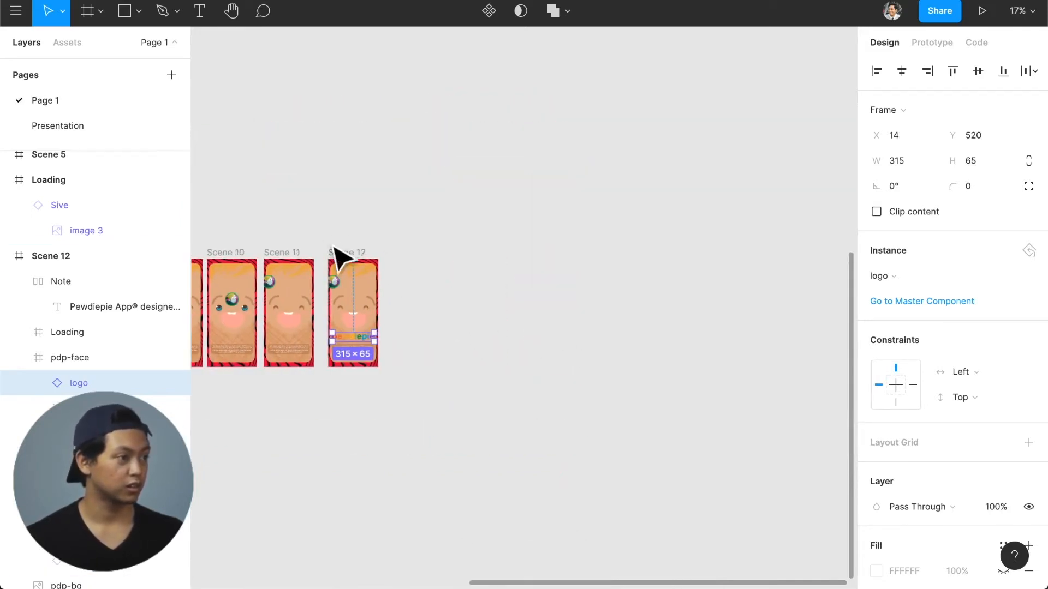
left_click_drag(344, 254, 757, 267)
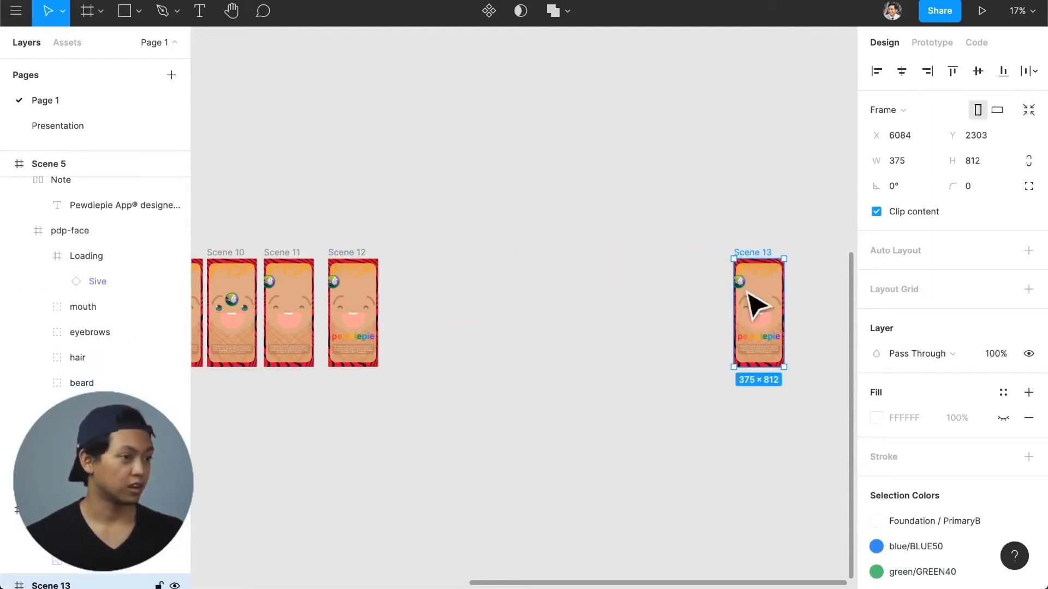
- Try to select and move individual letters inside the Scene 13 logo instance
scroll(791, 368, "up", 5)
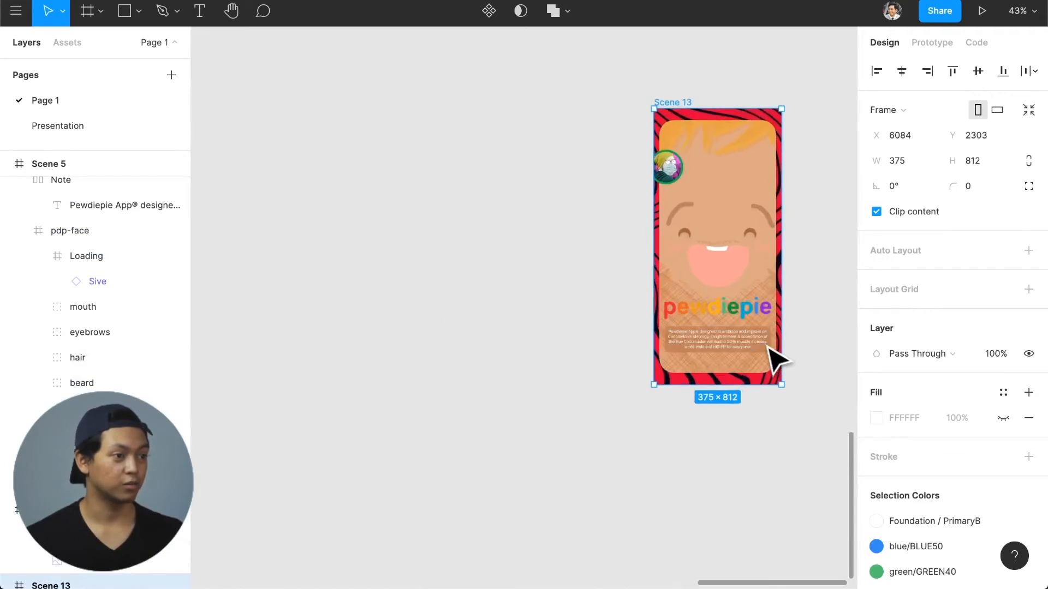
scroll(776, 359, "up", 1)
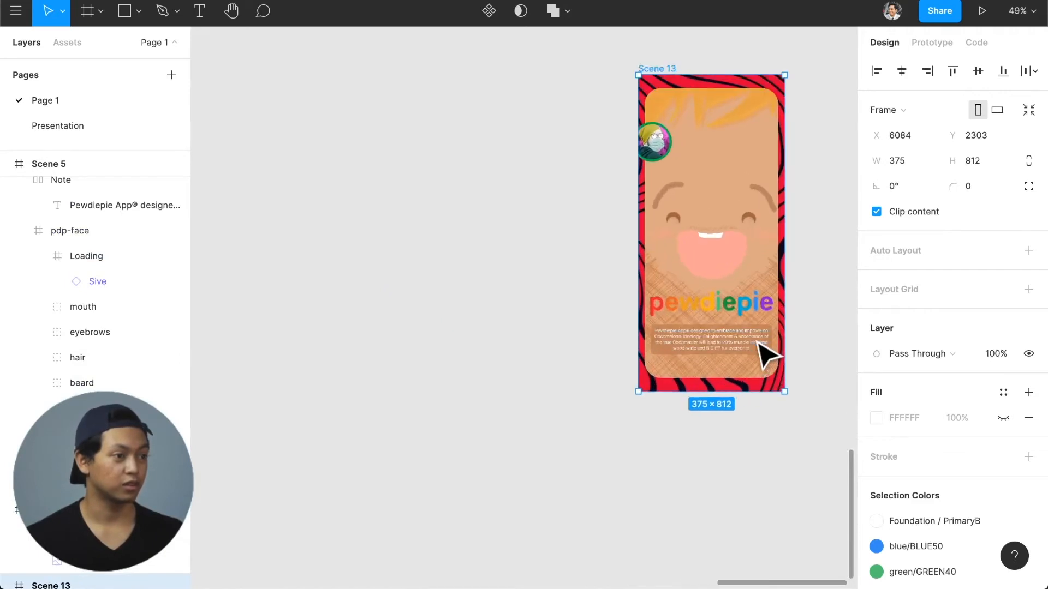
left_click(769, 308)
double_click(768, 307)
double_click(768, 307)
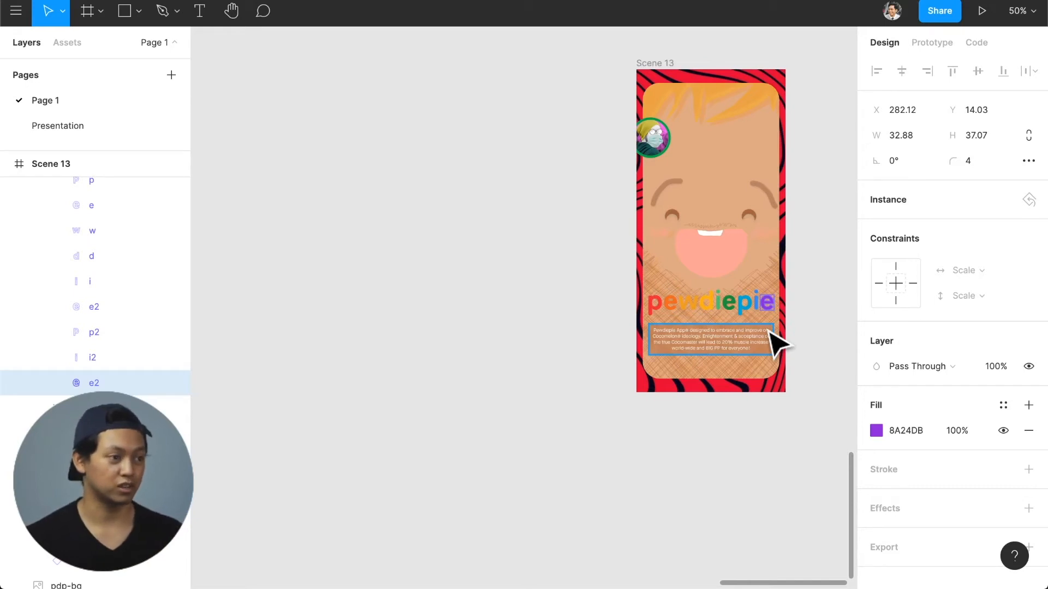
scroll(753, 316, "left", 2)
scroll(754, 314, "right", 2)
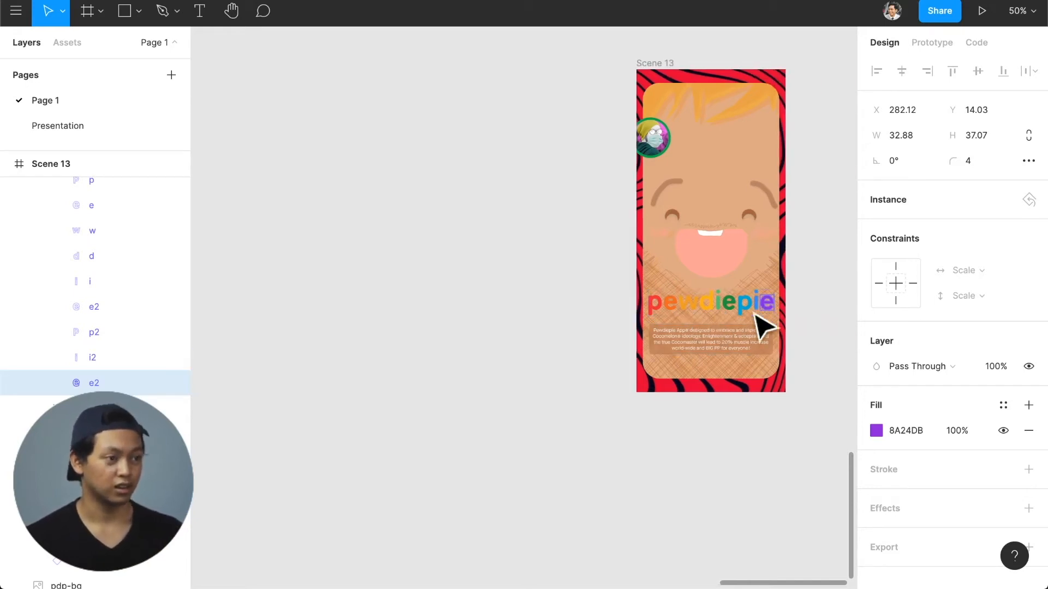
left_click(765, 341)
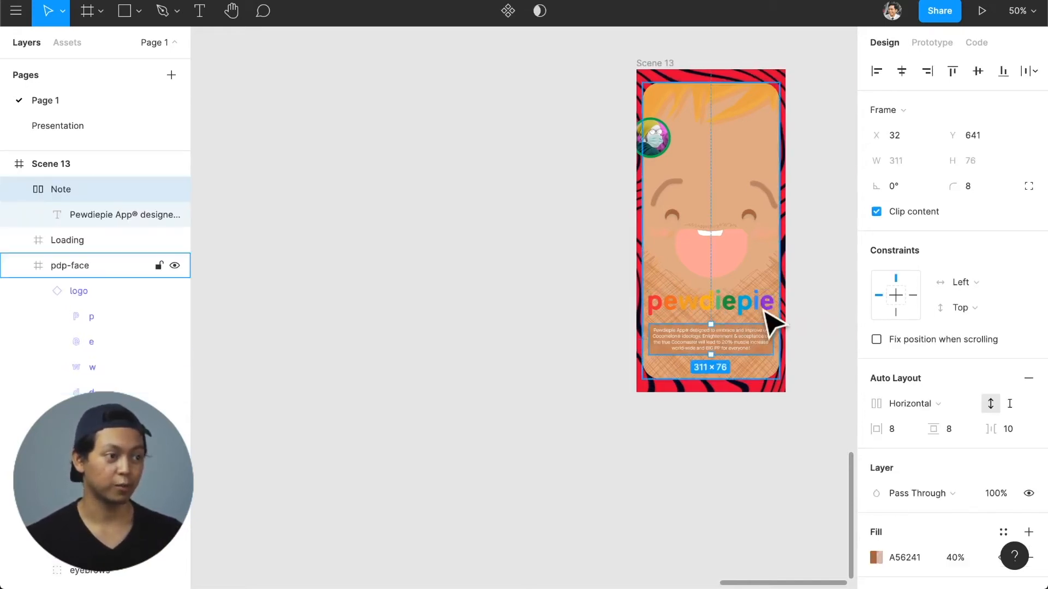
left_click(766, 314)
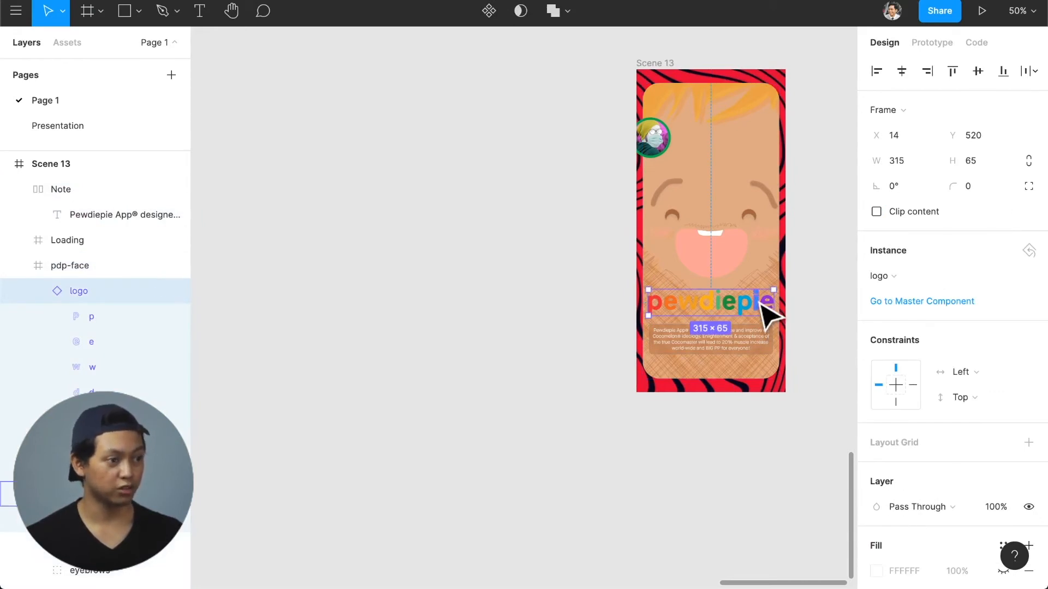
left_click_drag(760, 303, 760, 319)
left_click(757, 303, "super")
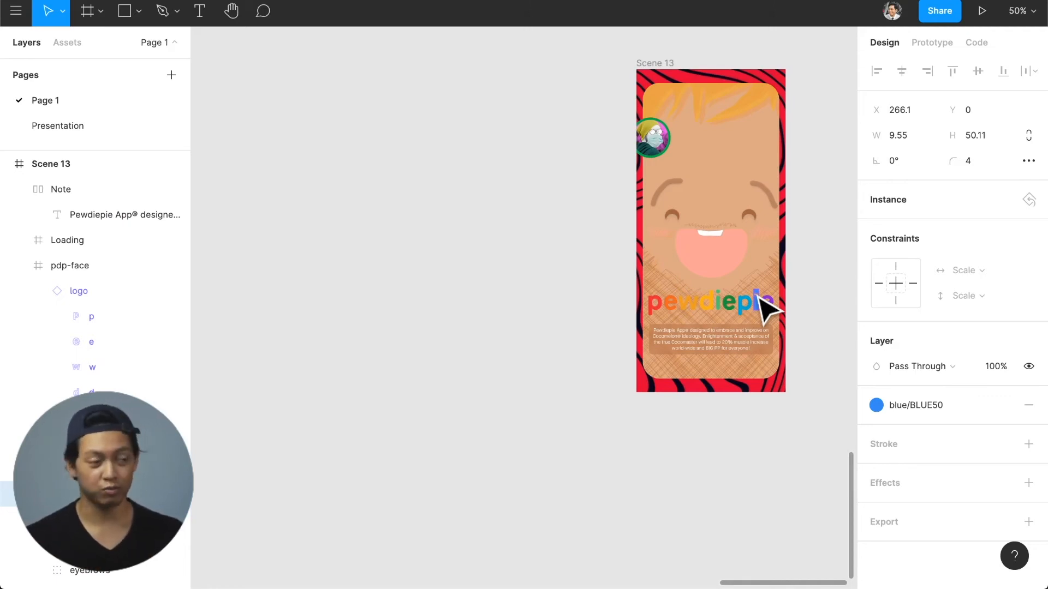
left_click(738, 336)
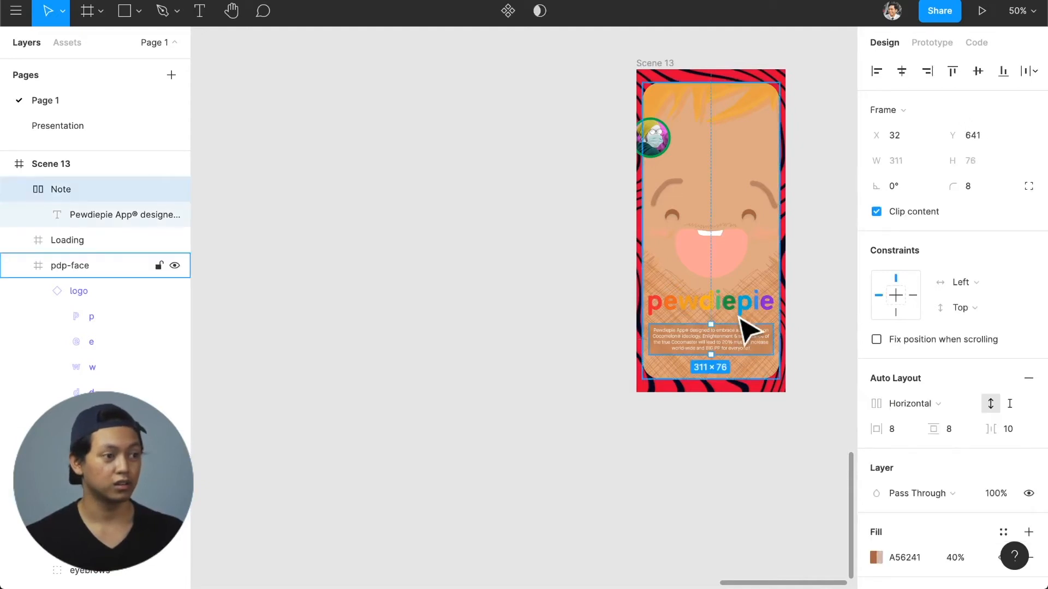
- Detach the Scene 13 logo from its master component and select its blue letter p
left_click(742, 311)
right_click(743, 310)
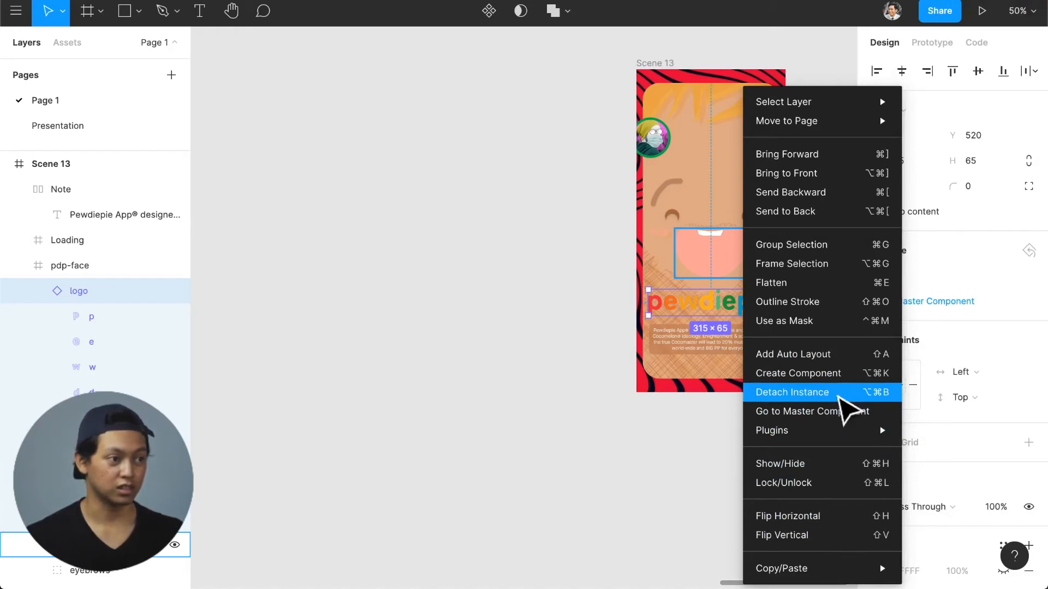
left_click(839, 394)
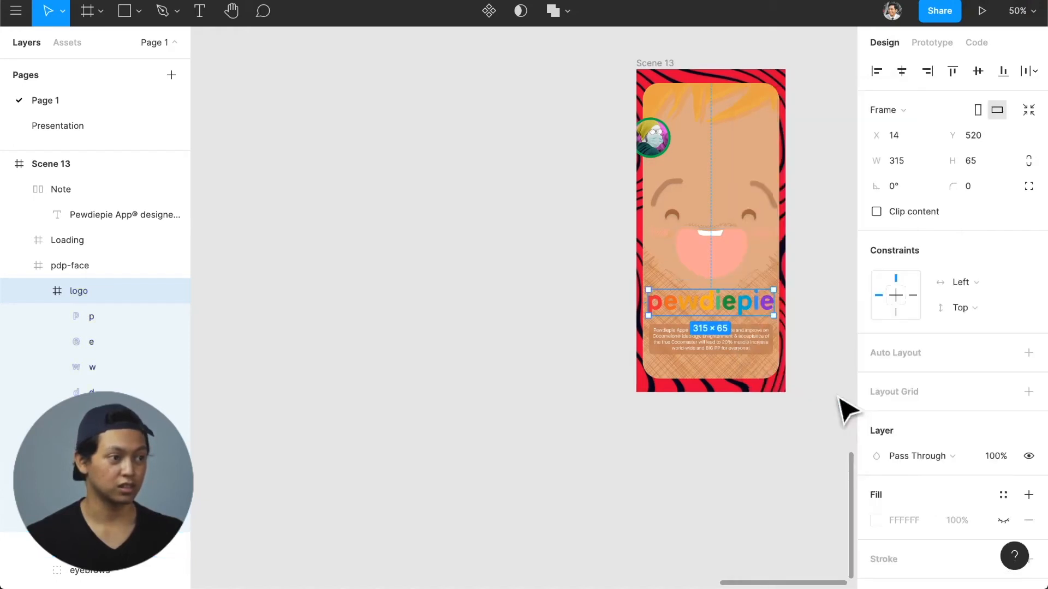
left_click(747, 307)
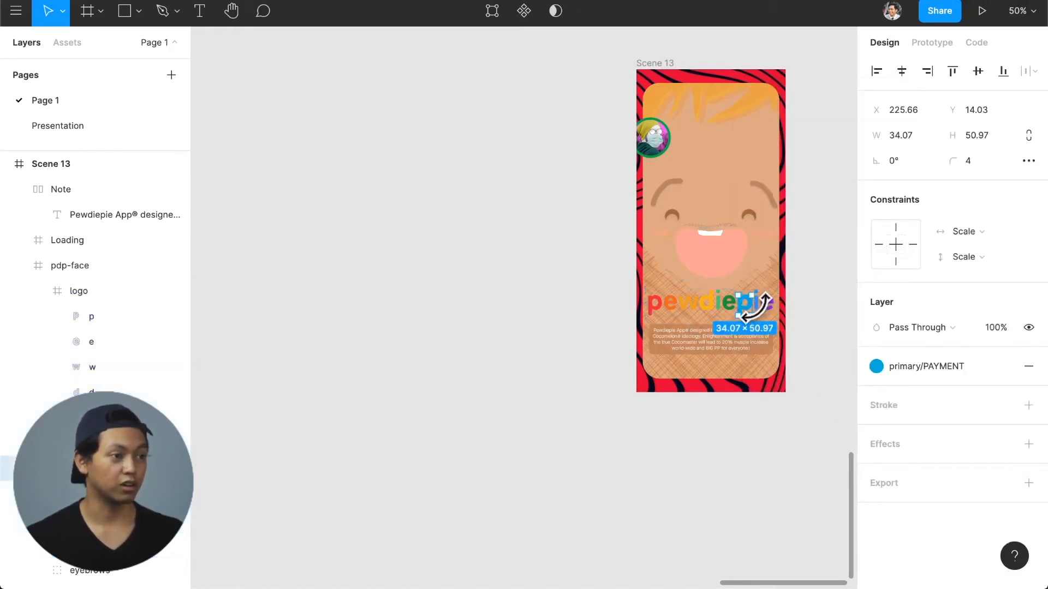
scroll(807, 352, "up", 3)
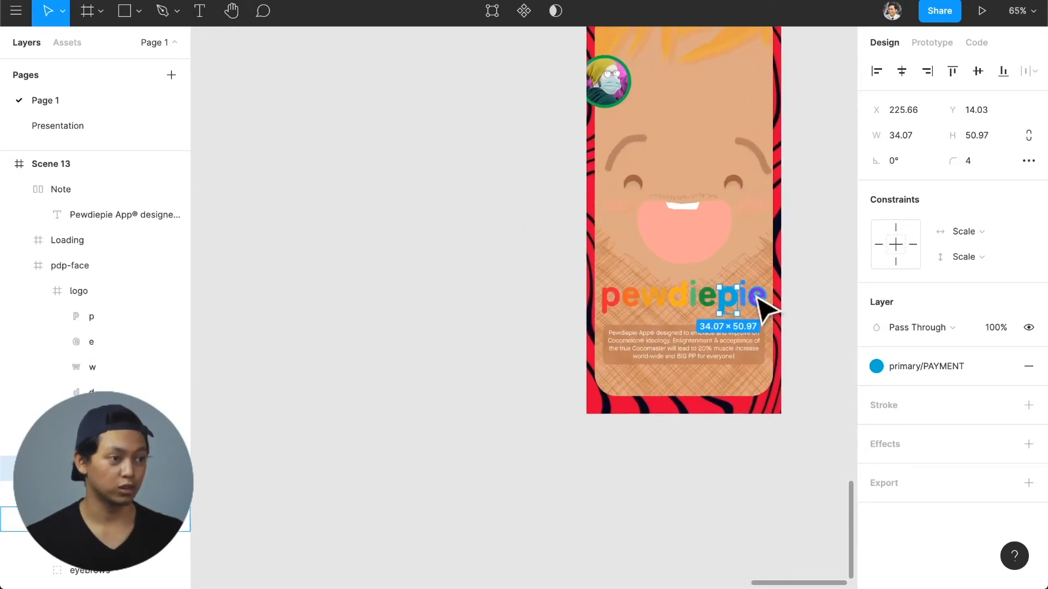
left_click(831, 325)
left_click(744, 309)
left_click(743, 309)
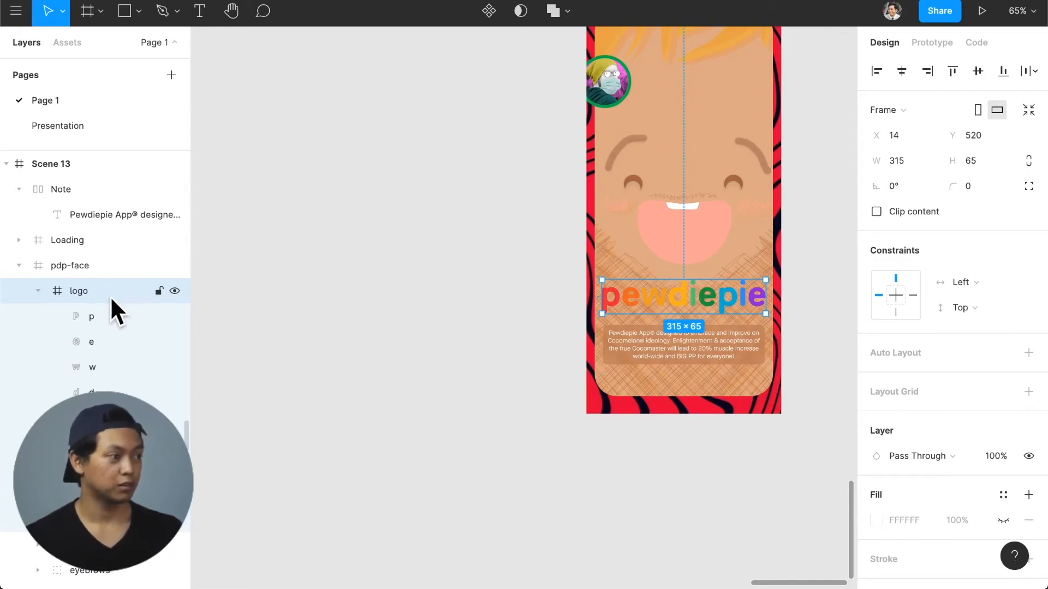
- Duplicate Scene 13 and place the copy directly beside it on its left side
scroll(242, 294, "down", 1)
scroll(242, 294, "down", 3)
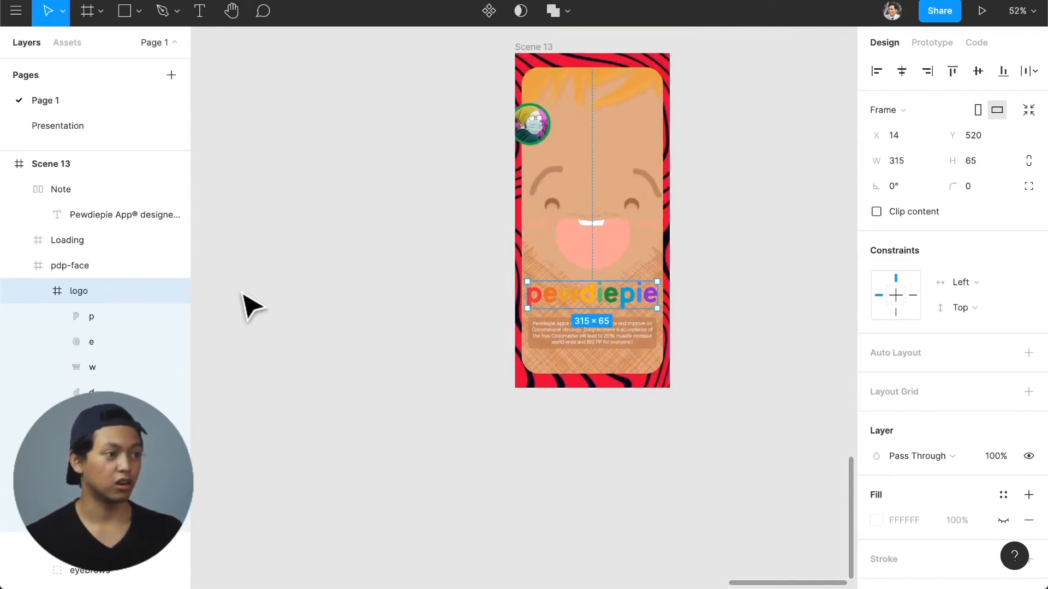
scroll(244, 299, "up", 1)
scroll(244, 299, "left", 2)
scroll(244, 299, "left", 2)
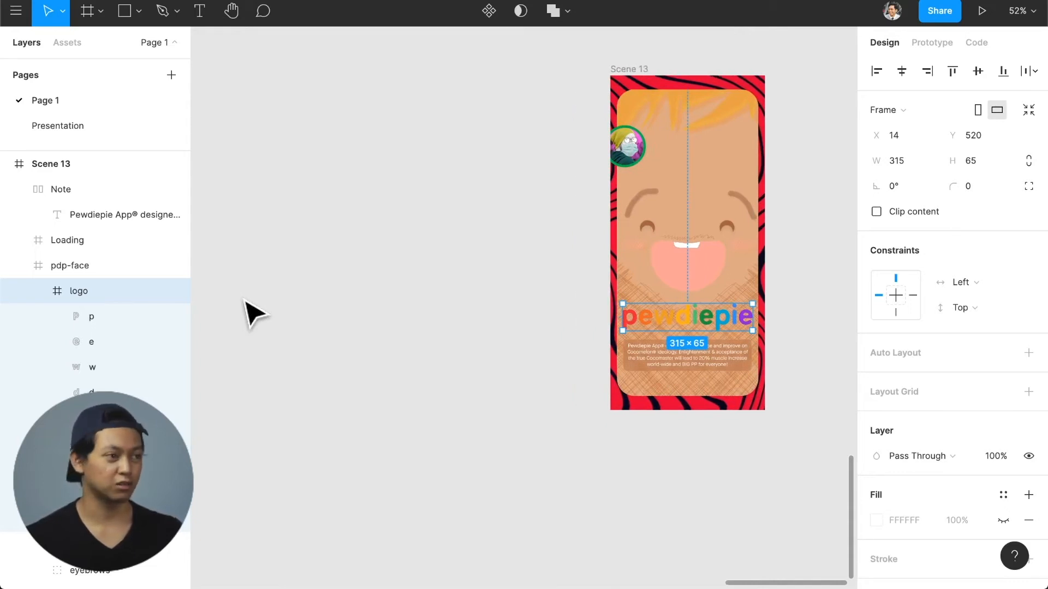
scroll(244, 303, "down", 1)
scroll(244, 305, "left", 4)
scroll(243, 306, "up", 1)
scroll(244, 308, "right", 2)
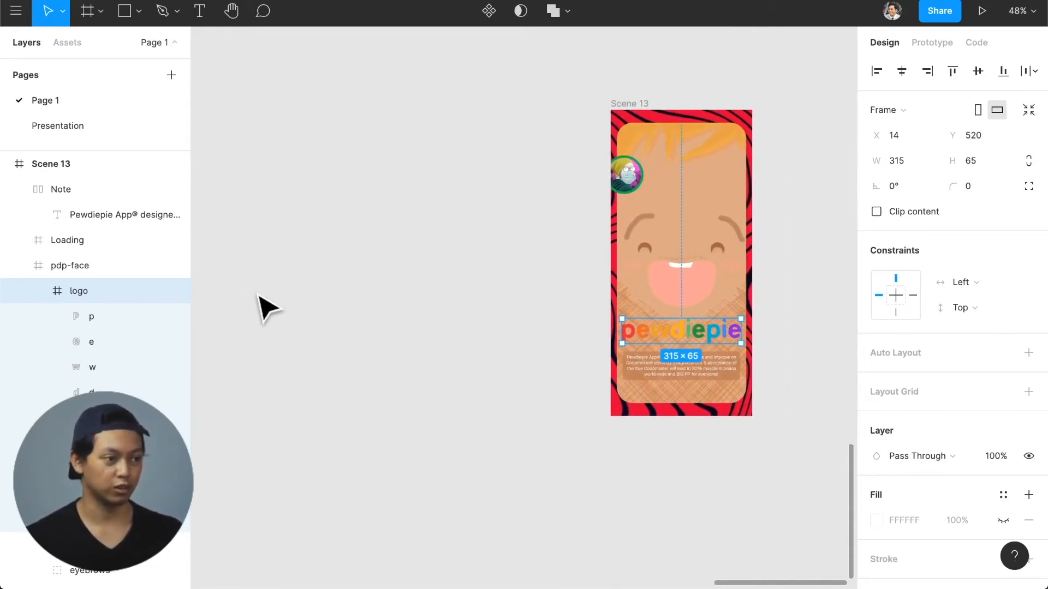
left_click(628, 104)
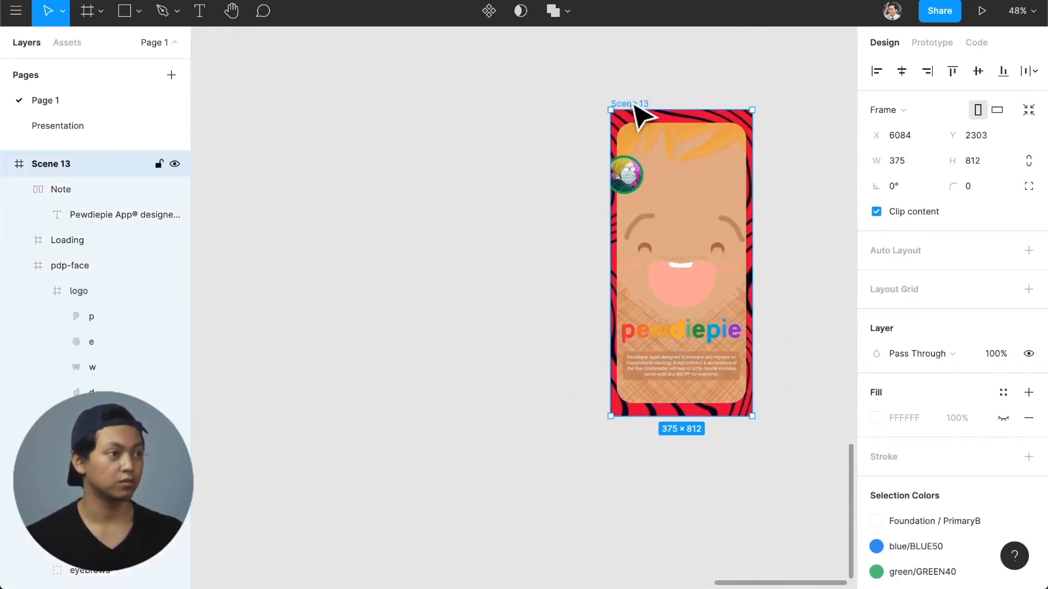
left_click_drag(634, 105, 462, 115, "alt")
- Try to detach the pewdiepie logo in Scene 14 from its component
left_click(535, 332)
left_click(533, 330)
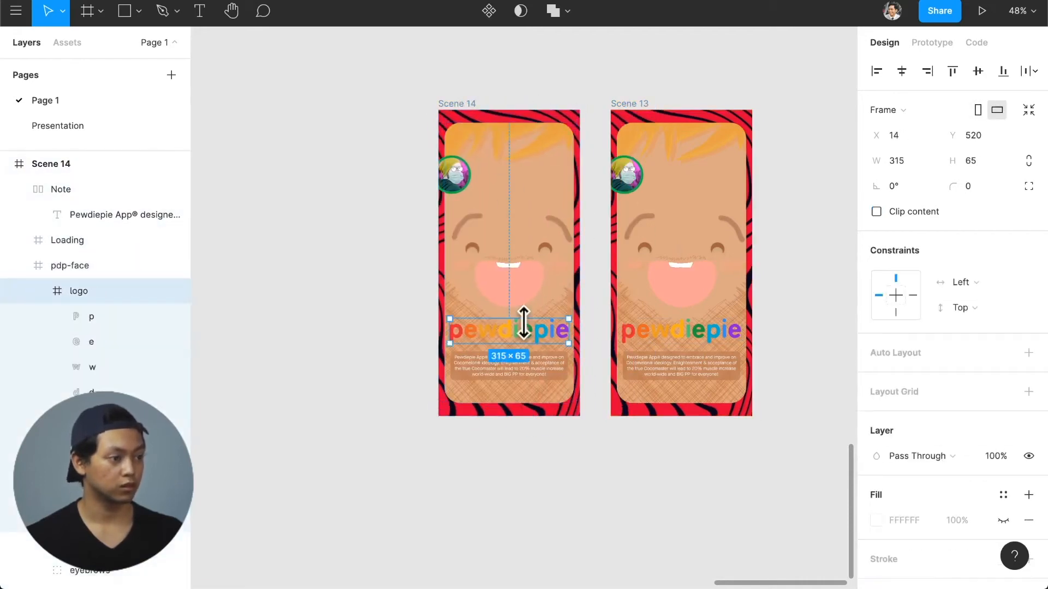
key("alt+super+b")
left_click(591, 358)
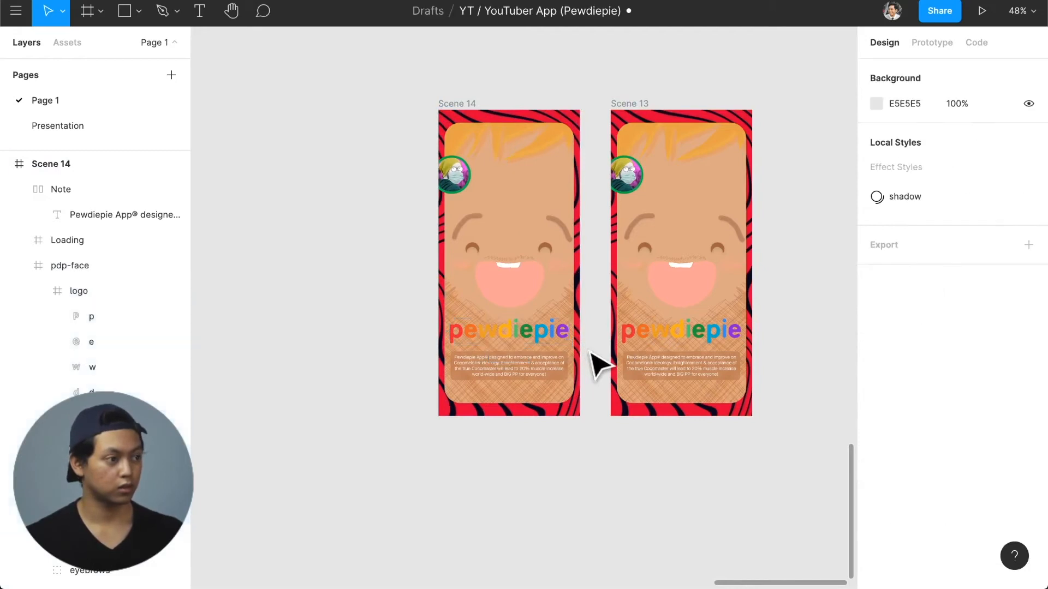
- Ungroup the pewdiepie logo in Scene 14 so its letters sit directly in the face frame
scroll(548, 333, "up", 2)
double_click(552, 334)
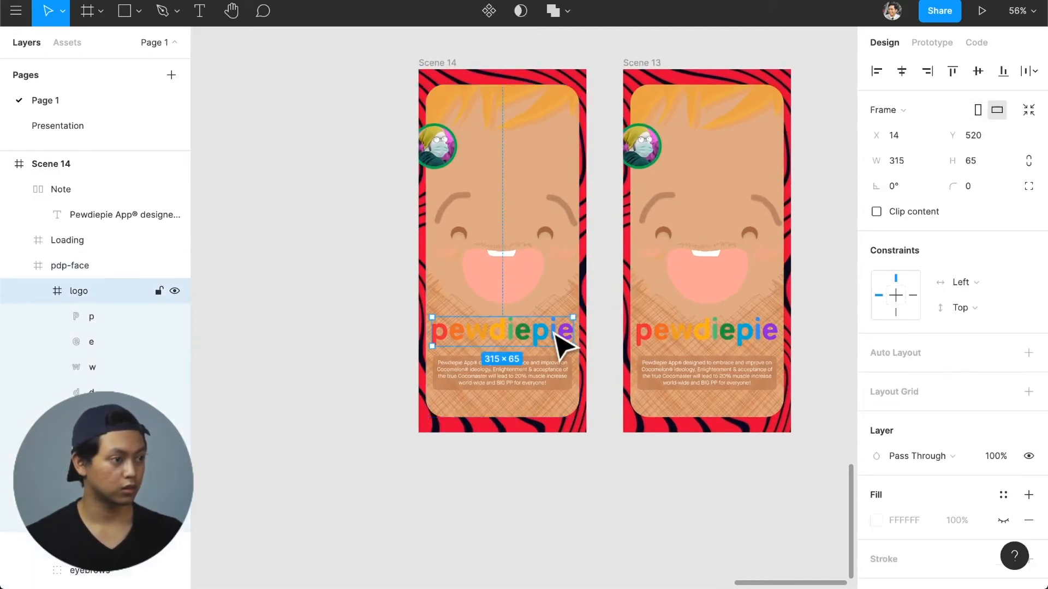
left_click(553, 334)
left_click(590, 346)
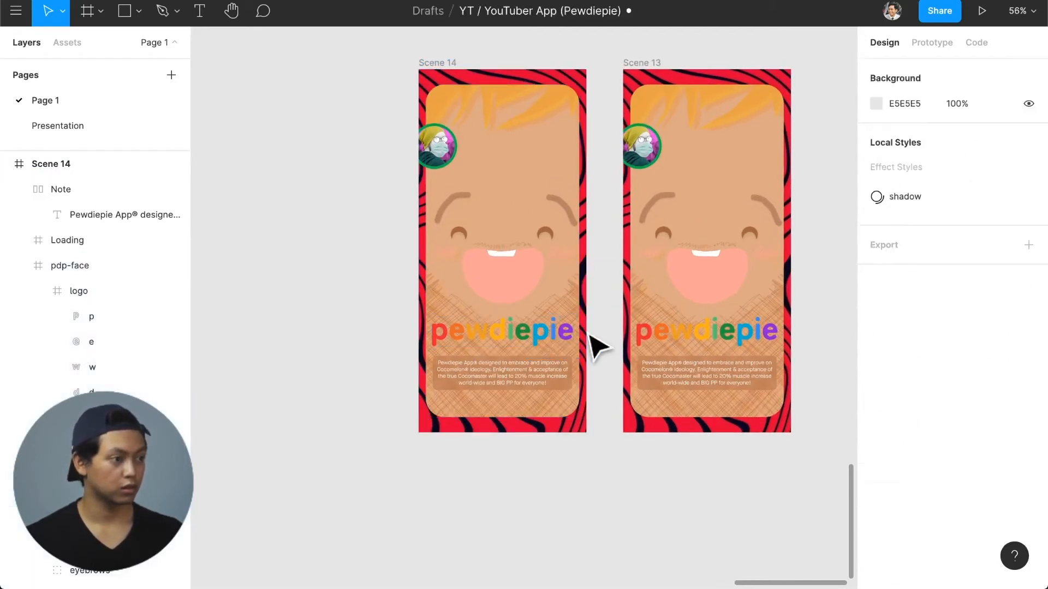
left_click(554, 334)
left_click(548, 339)
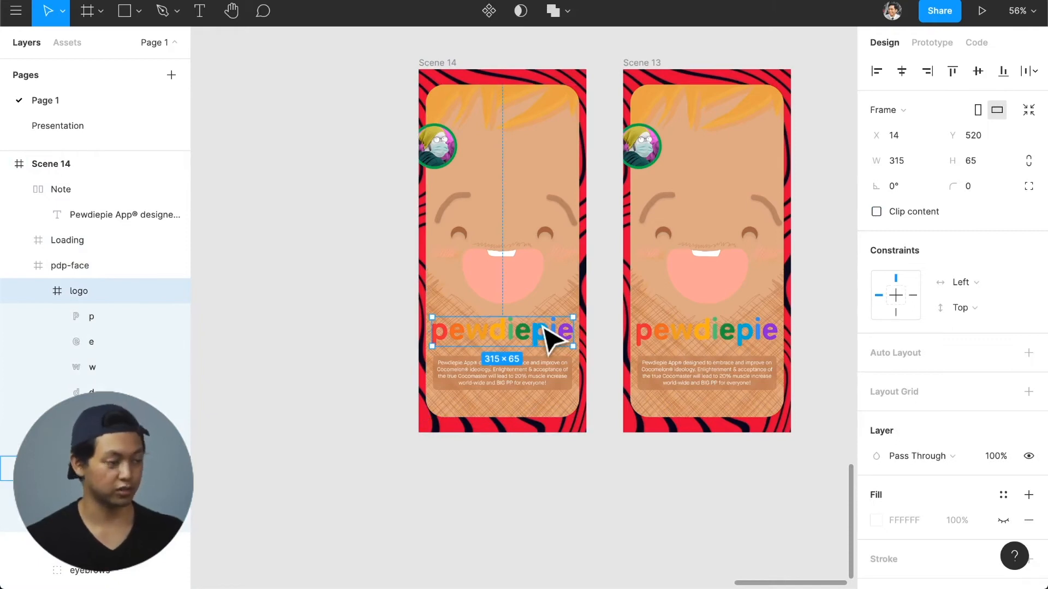
key("shift+super+g")
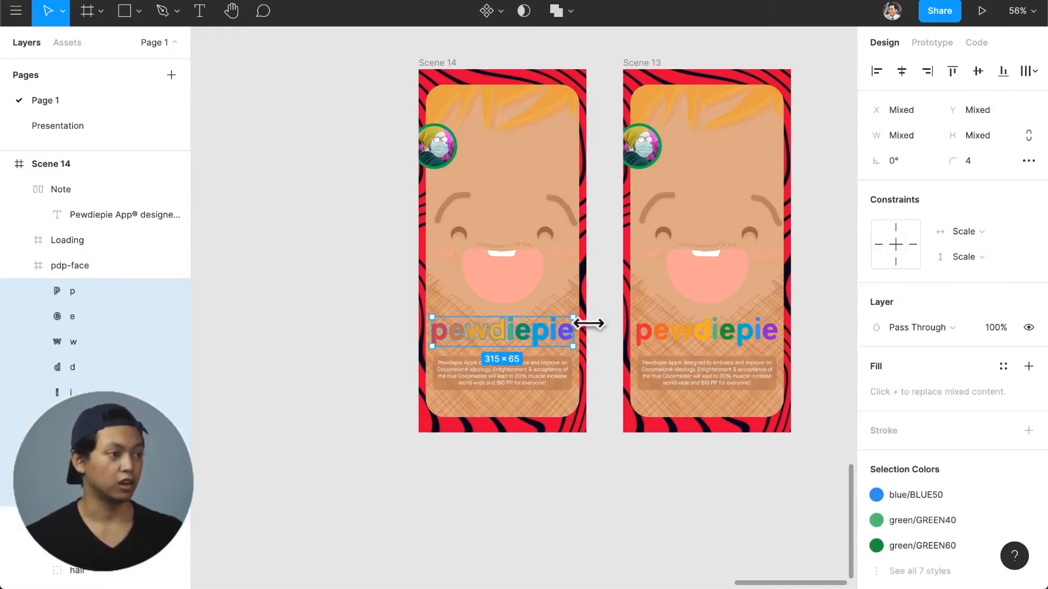
left_click(722, 334)
right_click(725, 332)
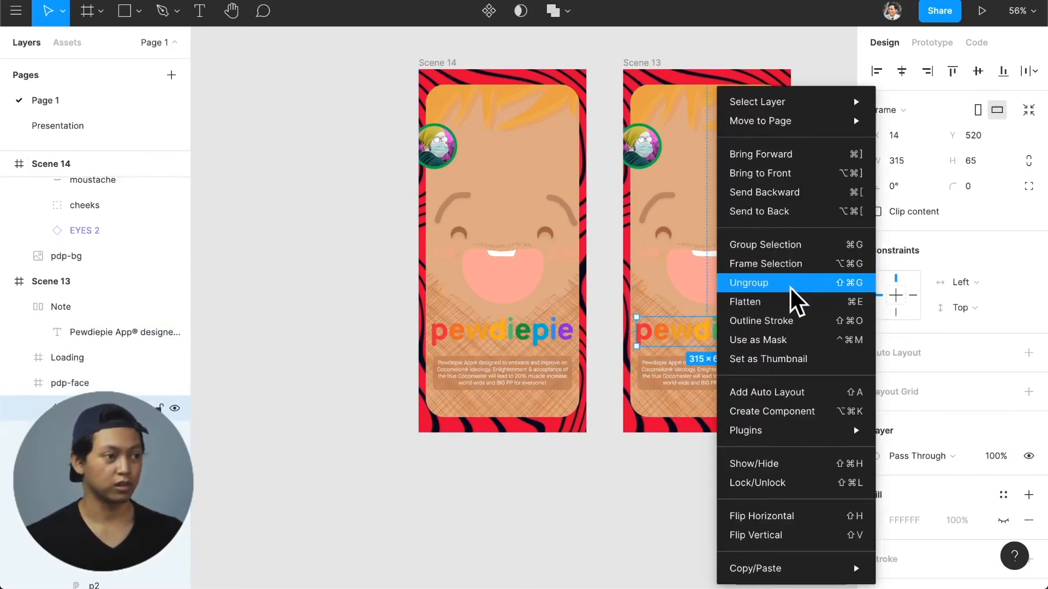
left_click(548, 465)
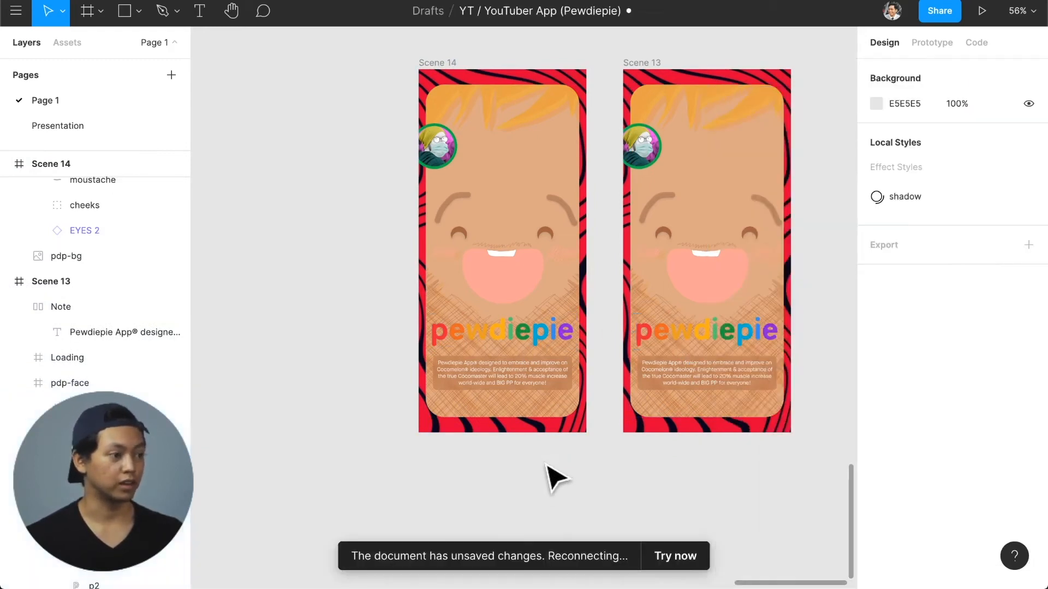
- Select the layers i2, p2 and e2 of the Scene 14 logo together
double_click(555, 330)
left_click(540, 337, "shift")
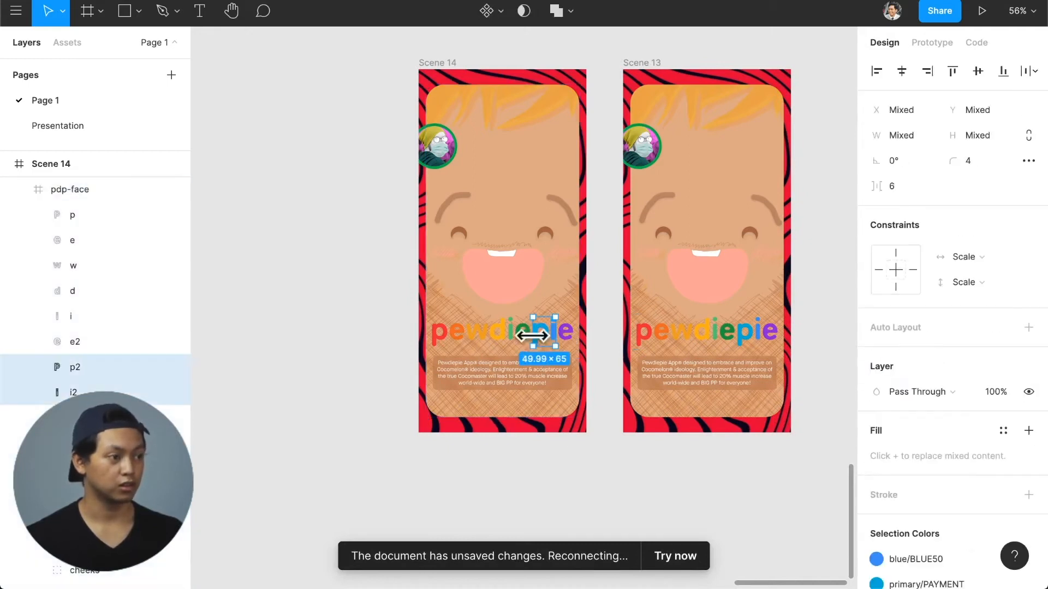
left_click(522, 340, "shift")
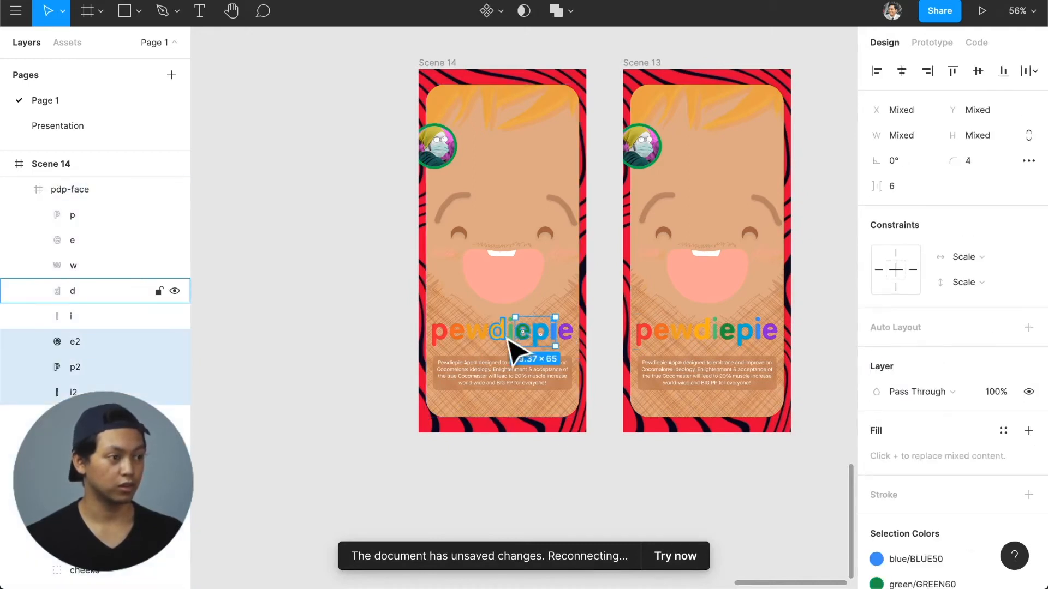
scroll(486, 362, "up", 3)
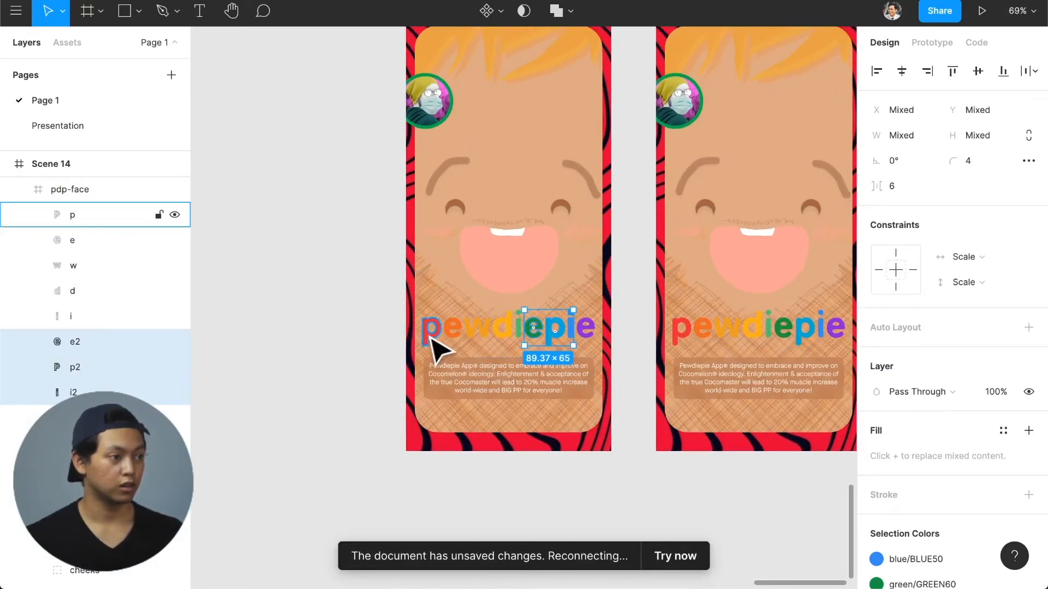
- Move the purple final letter e of the Scene 14 logo straight down to Y 750.03, below the face frame
left_click(592, 337)
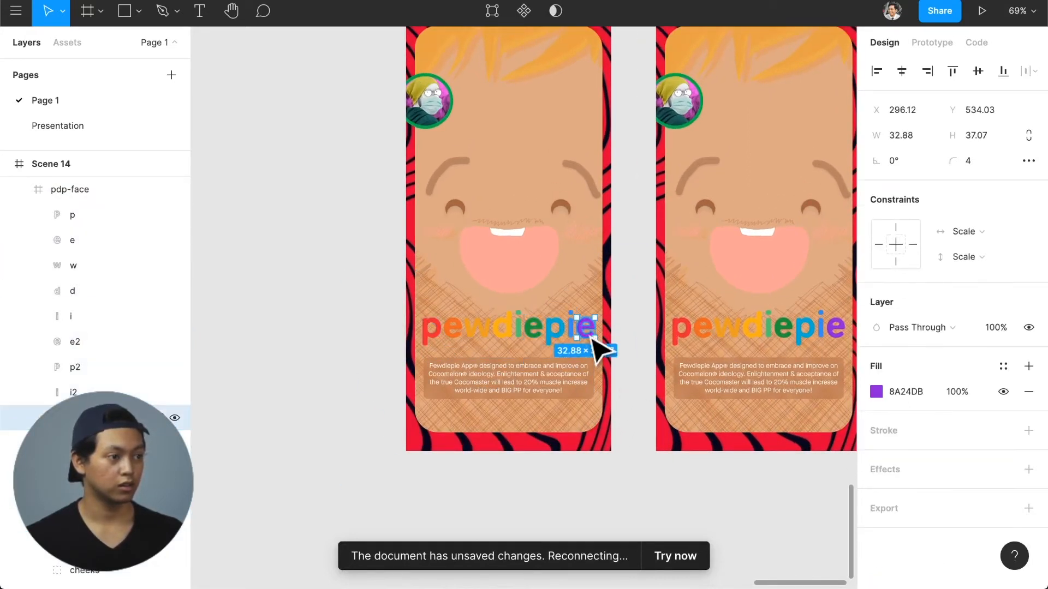
key("shift+Down")
key("shift+Down")
key("shift+Down")
key("shift+Down")
key("shift+Down")
key("shift+Down")
key("shift+Down")
key("shift+Down")
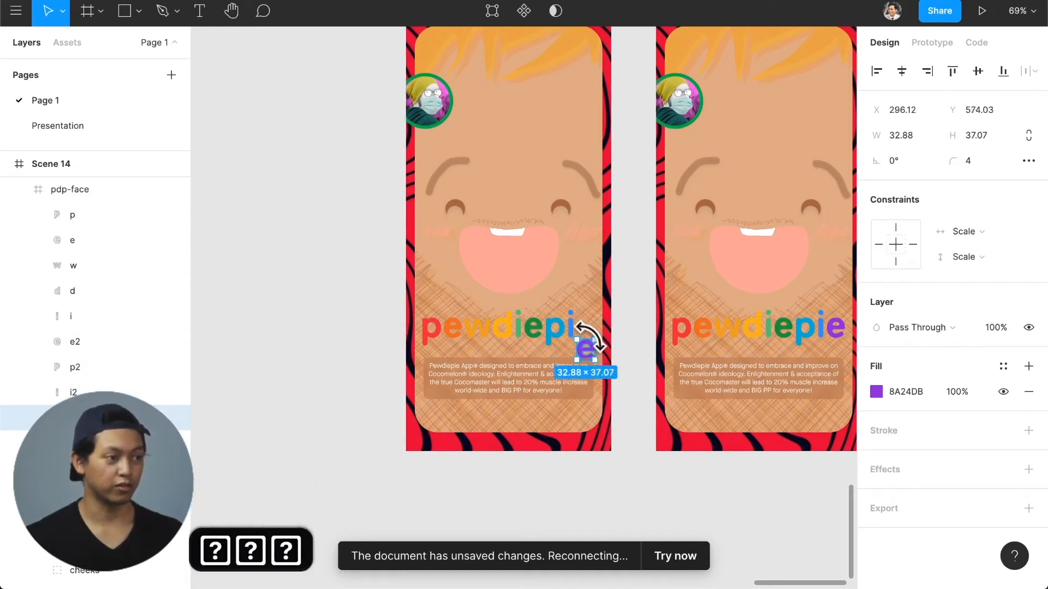
key("shift+Down")
key("shift+Down")
key("shift+Down")
key("shift+Down")
key("shift+Down")
key("shift+Down")
key("Down")
key("Down")
key("Down")
key("Down")
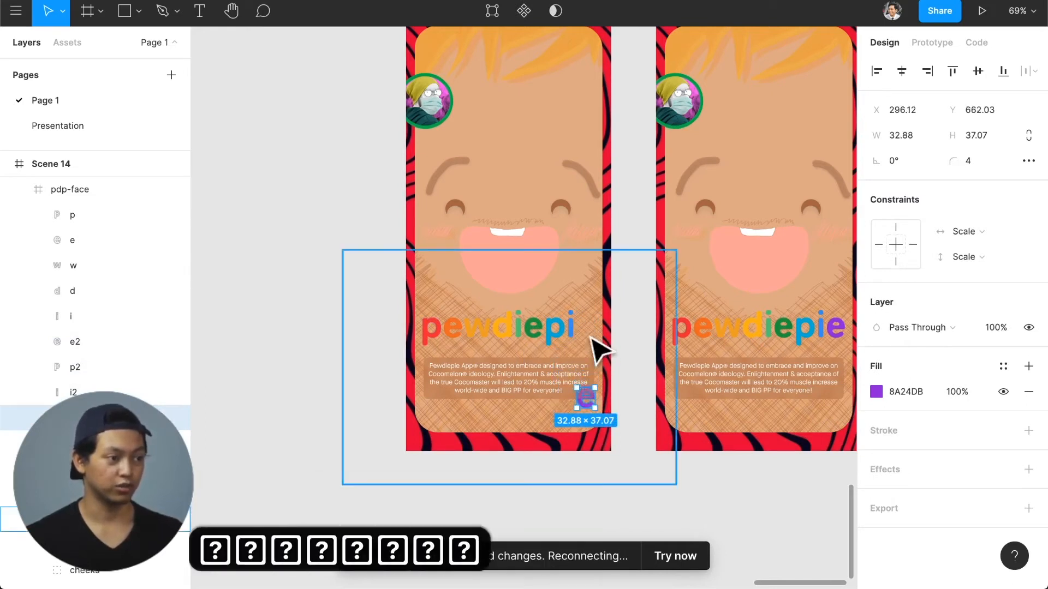
key("shift+Down")
key("shift+Down")
key("shift+Down")
key("shift+Down")
key("Down")
key("Down")
key("Down")
key("Down")
key("Down")
key("Down")
key("Down")
key("Down")
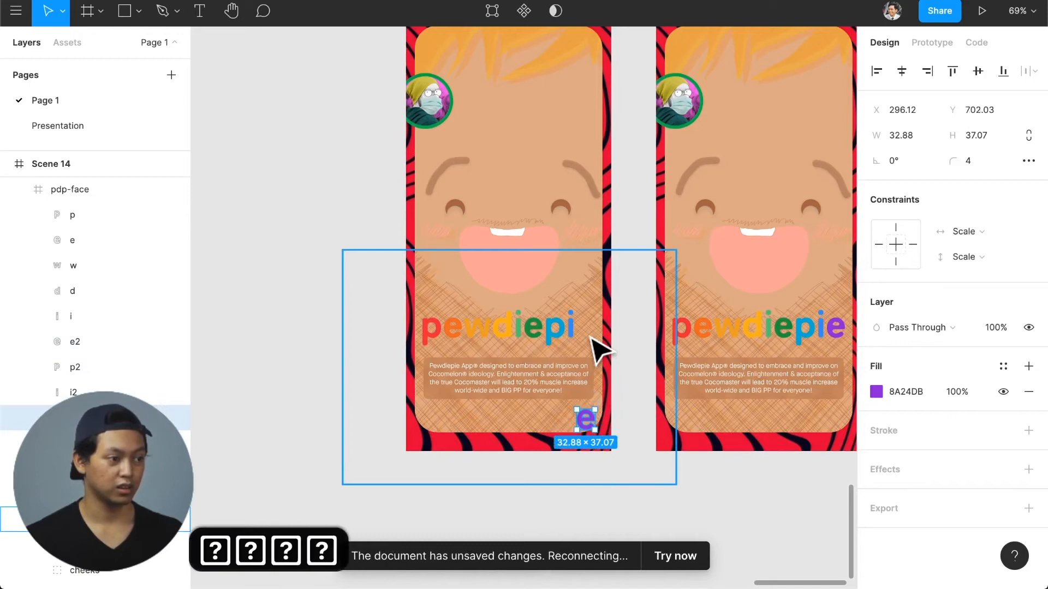
key("shift+Down")
key("shift+Down")
key("Down")
key("Down")
key("Down")
key("Down")
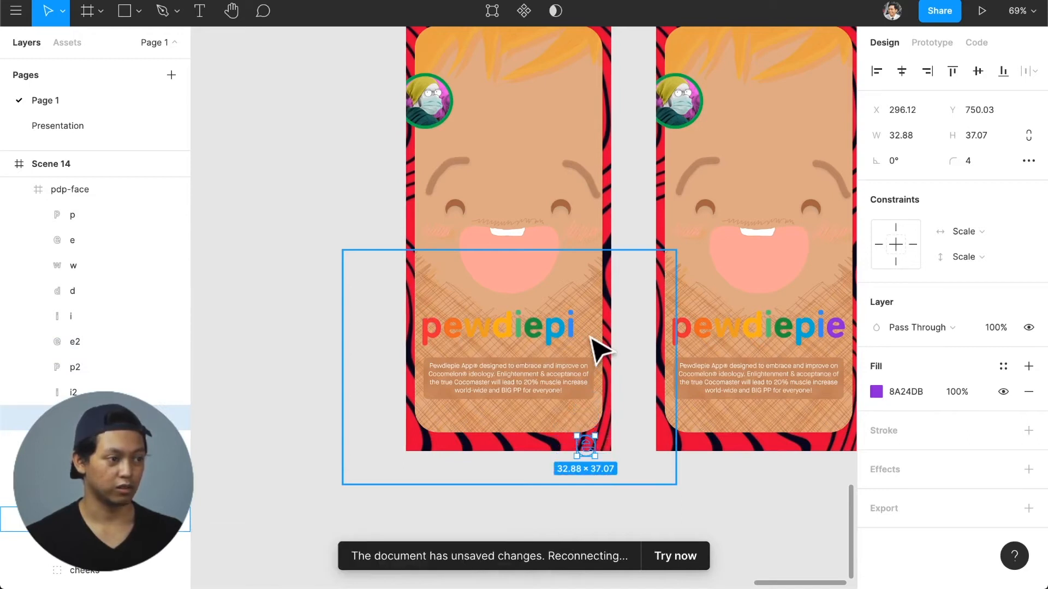
scroll(639, 314, "down", 3)
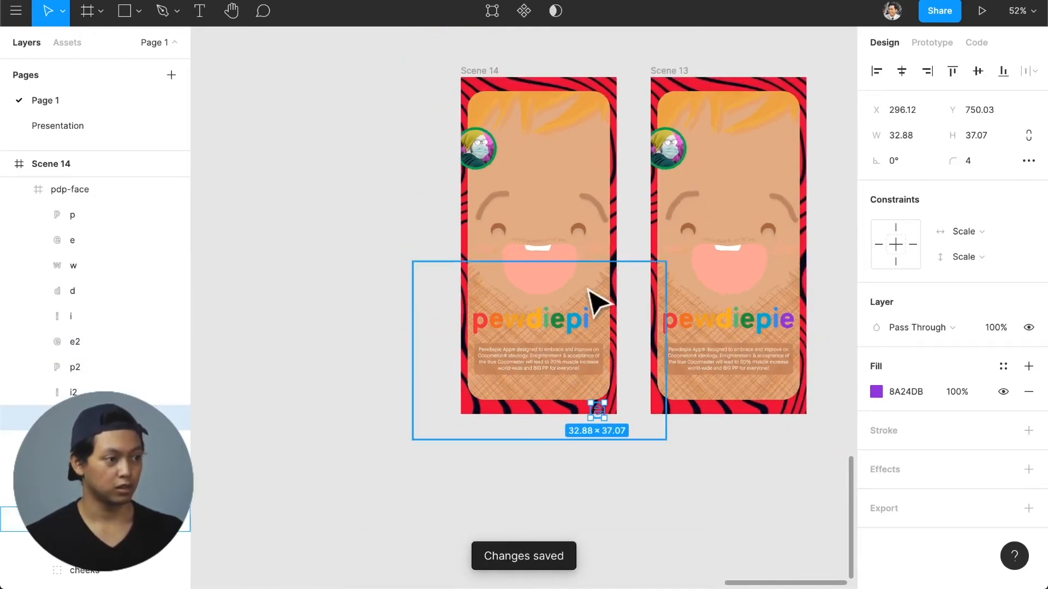
- Try nudging the blue letter i of the Scene 14 logo up to Y 516 and undo the move
scroll(573, 337, "up", 3)
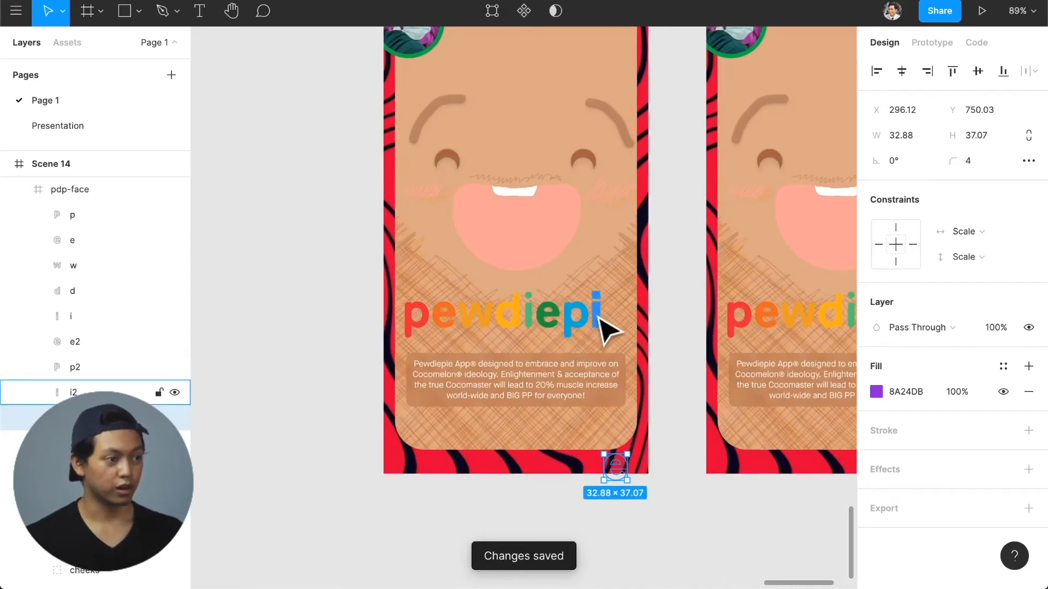
double_click(591, 323)
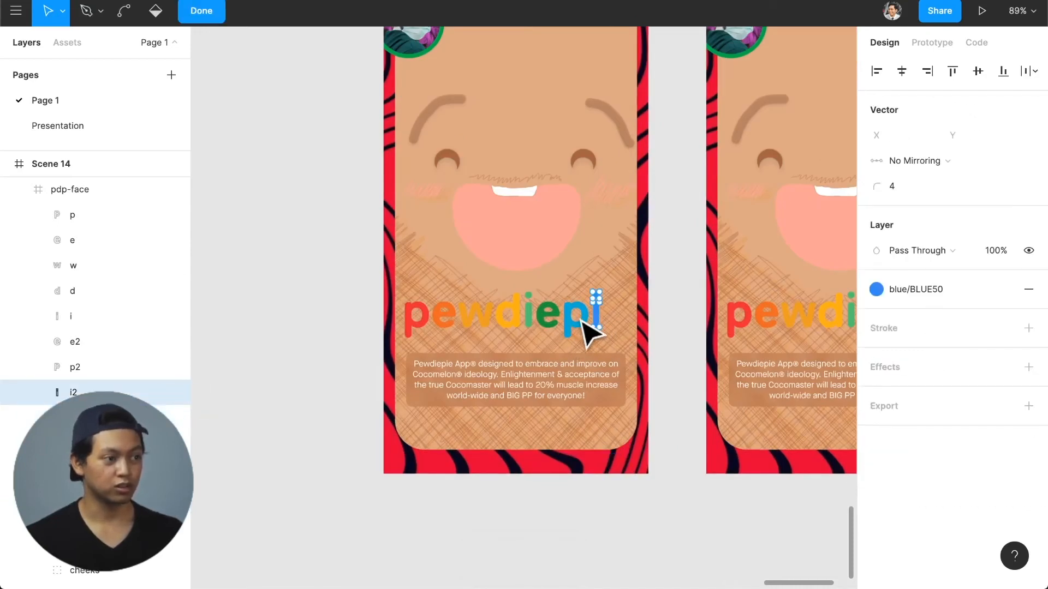
key("Escape")
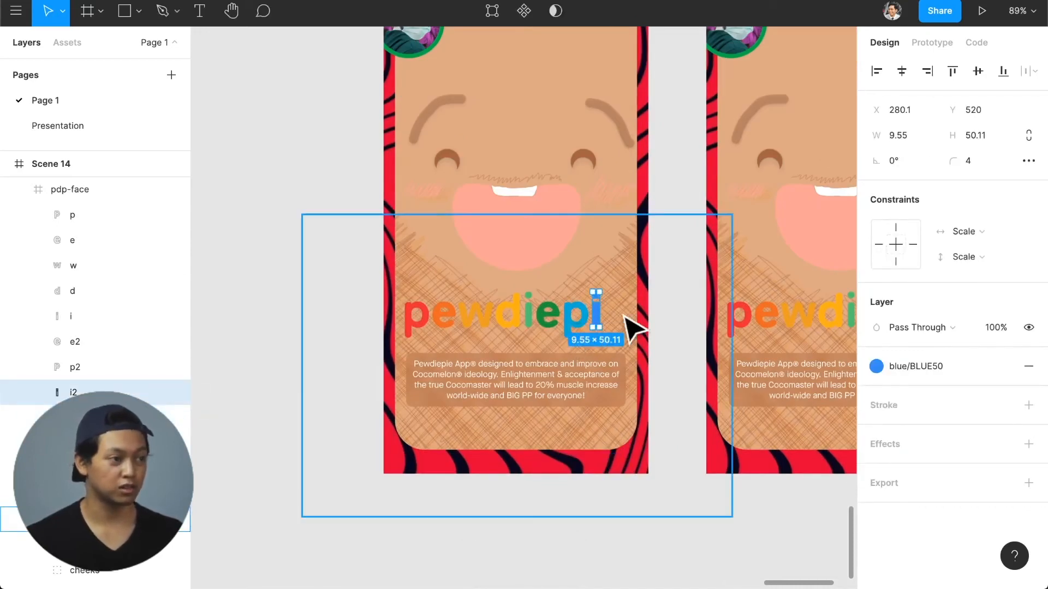
key("Up")
key("Up")
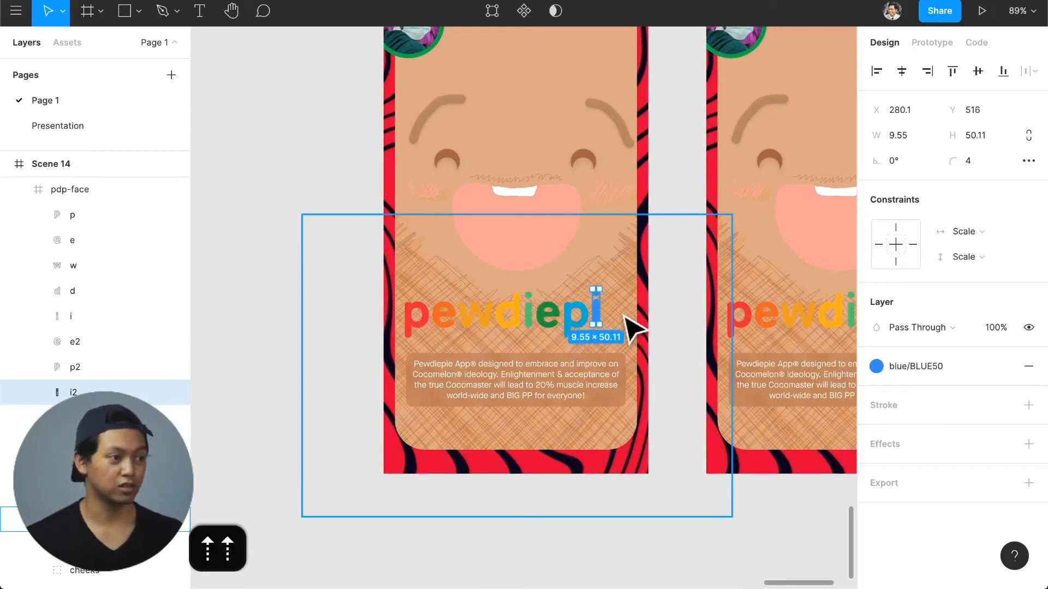
key("super+z")
key("super+z")
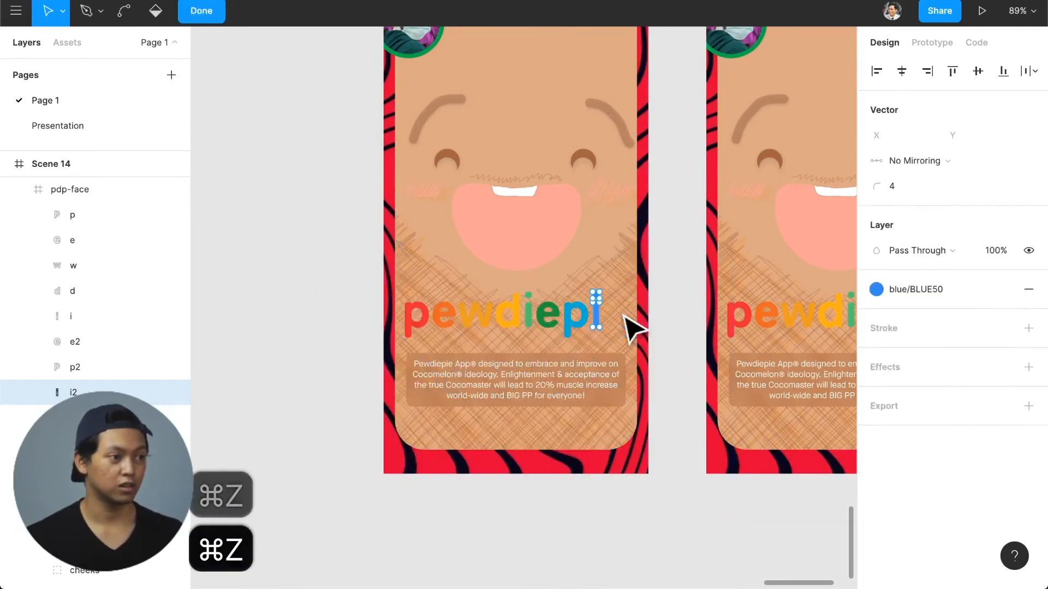
key("super+shift+z")
key("super+z")
key("Escape")
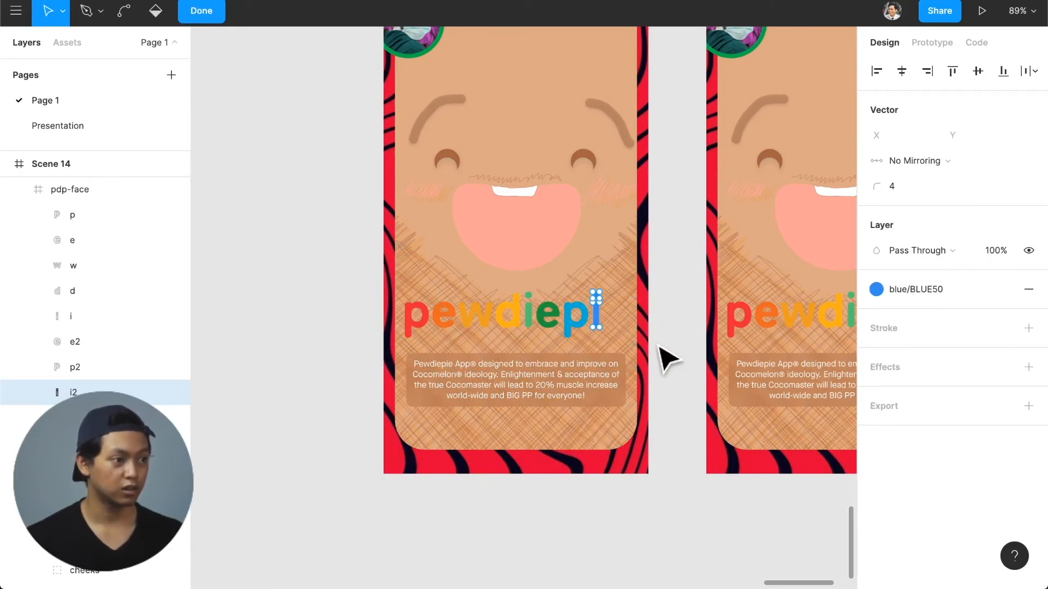
key("Escape")
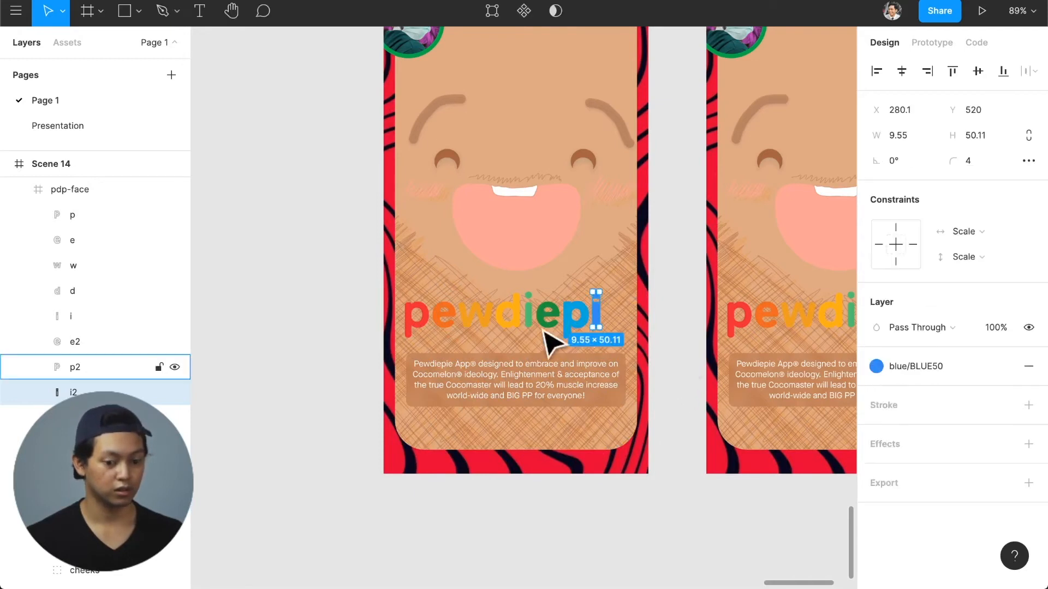
- Raise the blue letter i of the Scene 14 logo to Y 512, keeping its horizontal position
left_click(673, 337)
left_click(670, 336)
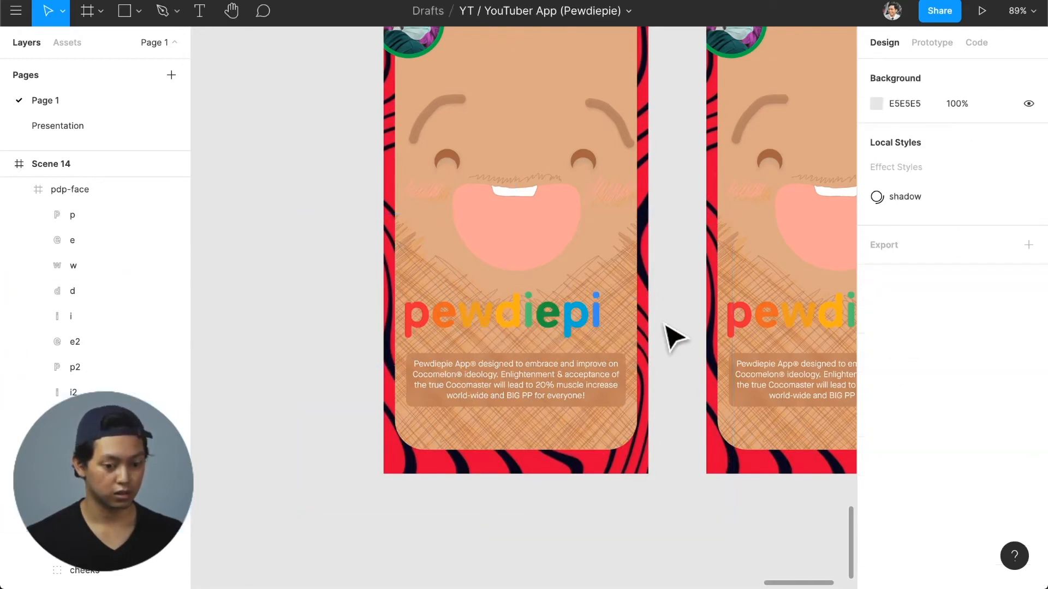
left_click(598, 319)
left_click_drag(597, 309, 597, 303)
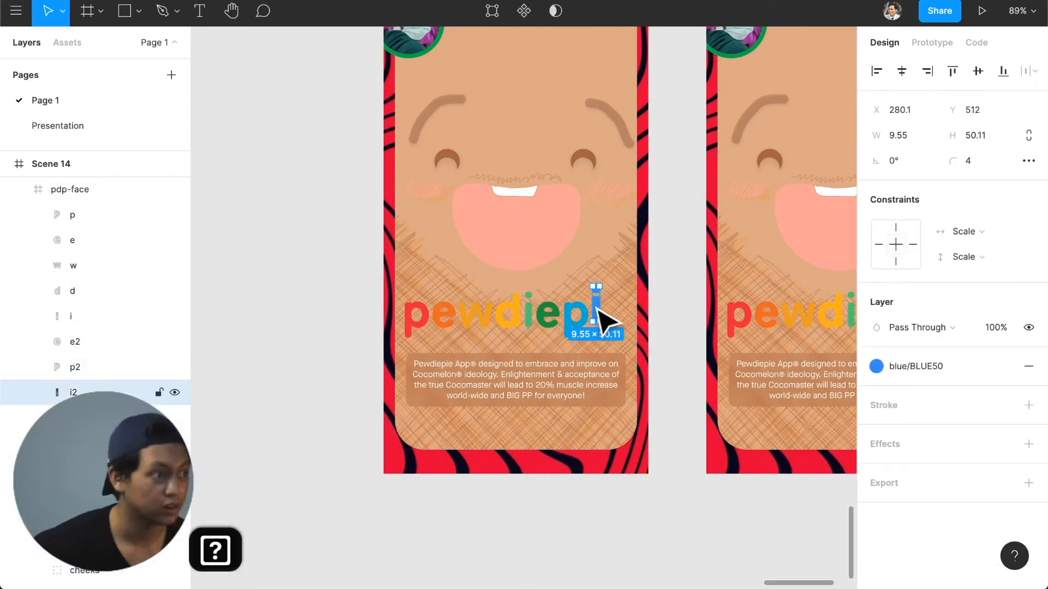
left_click(673, 330)
scroll(674, 329, "down", 3)
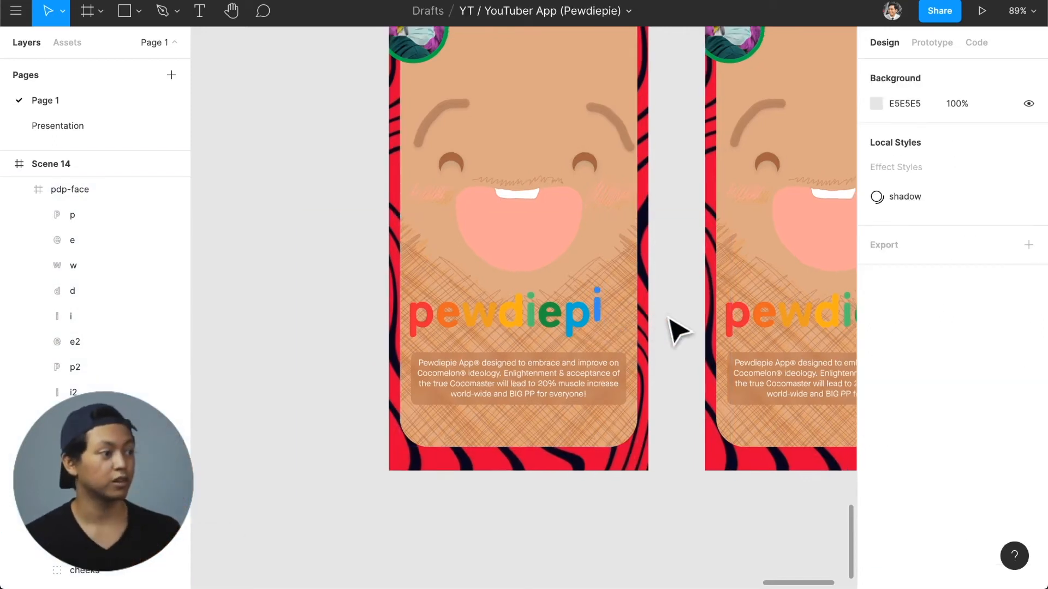
scroll(677, 330, "down", 5)
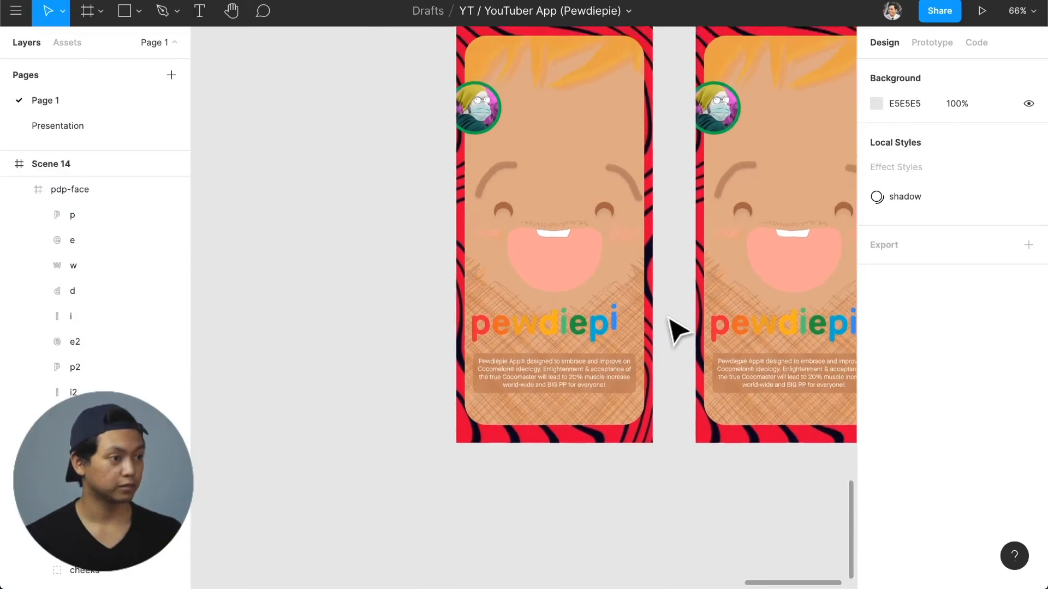
scroll(672, 329, "down", 3)
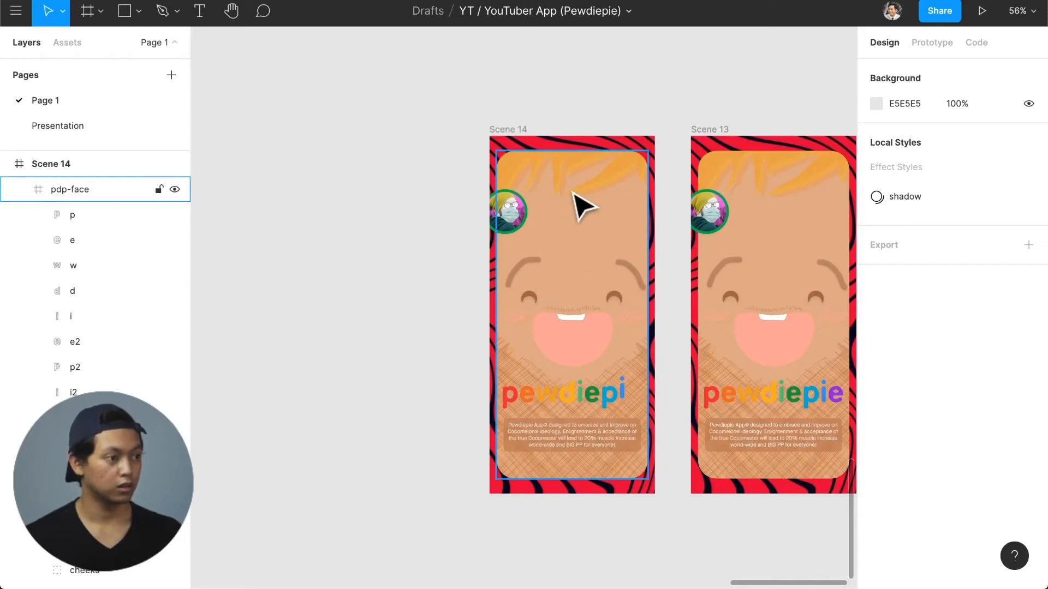
- Duplicate the Scene 14 frame to its left, placing the copy at X 5180, Y 2303
left_click(511, 133)
left_click_drag(511, 133, 312, 144)
scroll(460, 304, "left", 5)
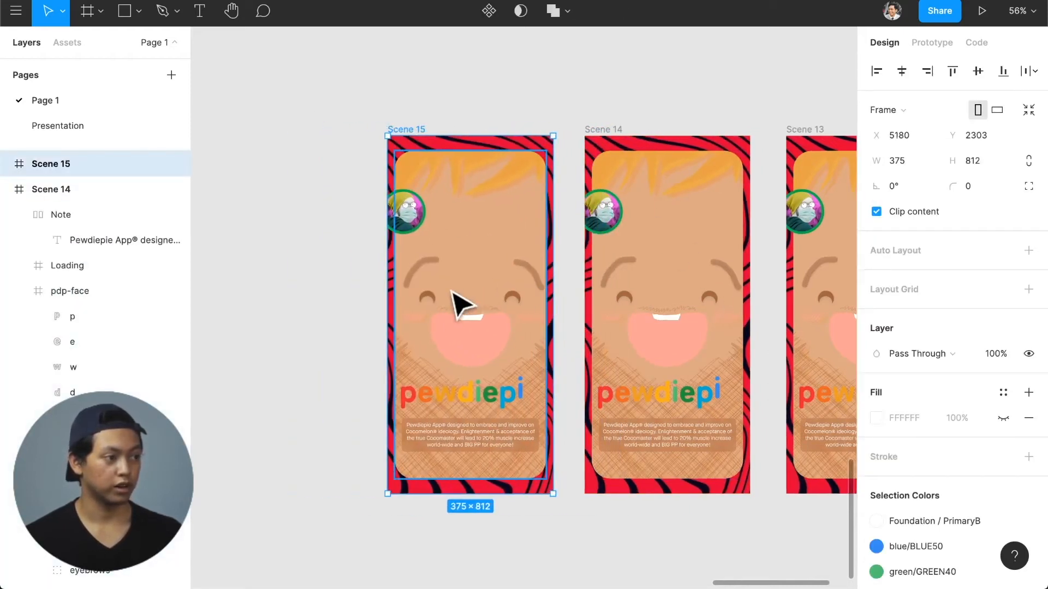
- Move the blue letter i of the Scene 15 logo straight down to Y 744, below the face frame
left_click(584, 396, "super")
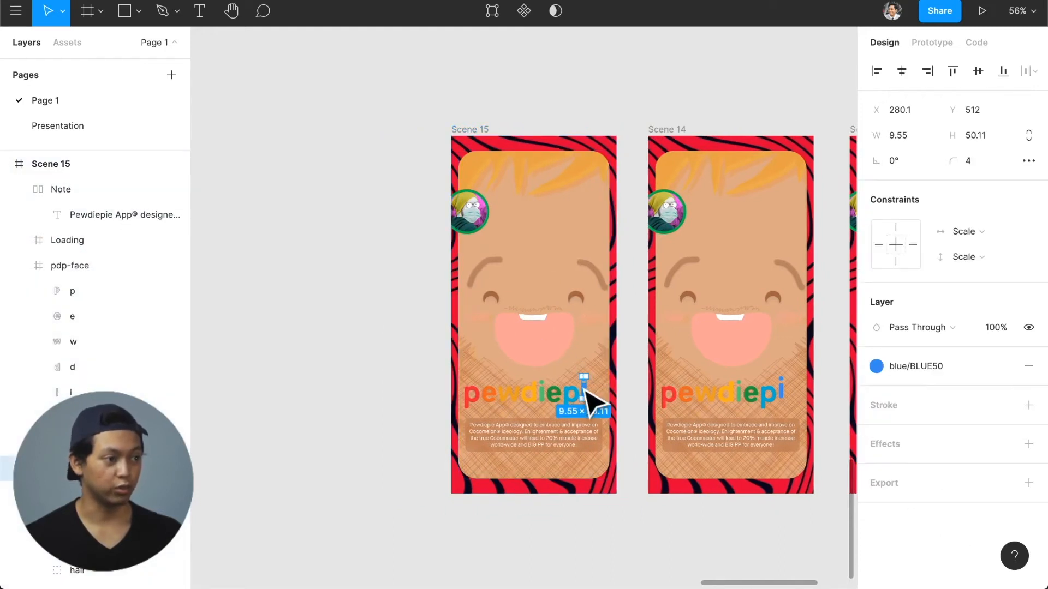
key("shift+Down")
key("shift+Down")
key("shift+Down")
key("shift+Down")
key("shift+Down")
key("shift+Down")
key("shift+Down")
key("shift+Down")
key("shift+Down")
key("shift+Down")
key("shift+Down")
key("shift+Down")
key("shift+Down")
key("shift+Down")
key("shift+Down")
key("shift+Down")
key("shift+Down")
key("shift+Down")
key("shift+Down")
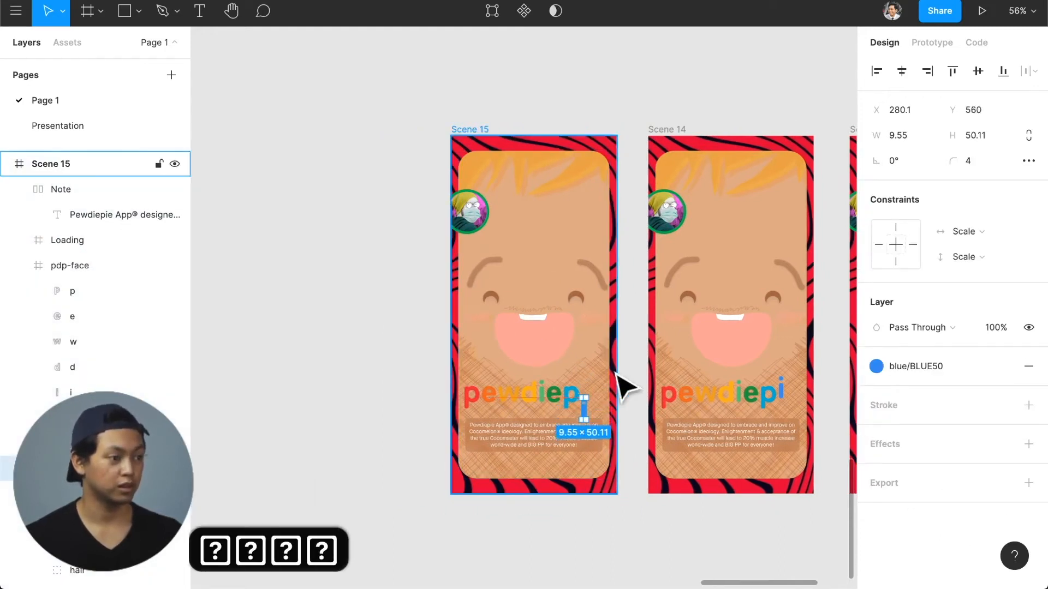
key("shift+Down")
key("shift+Down")
key("shift+Down")
key("shift+Down")
key("shift+Down")
key("shift+Down")
key("shift+Down")
key("shift+Down")
key("shift+Down")
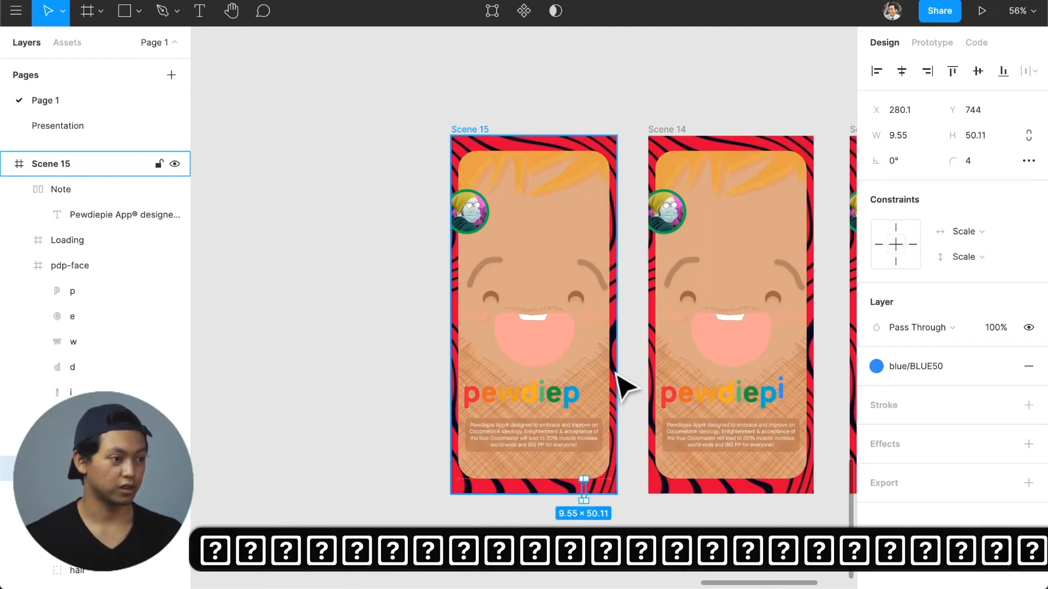
- Raise the blue second letter p of the Scene 15 logo to Y 526.03, keeping its horizontal position
left_click(569, 402, "super")
key("shift+Up")
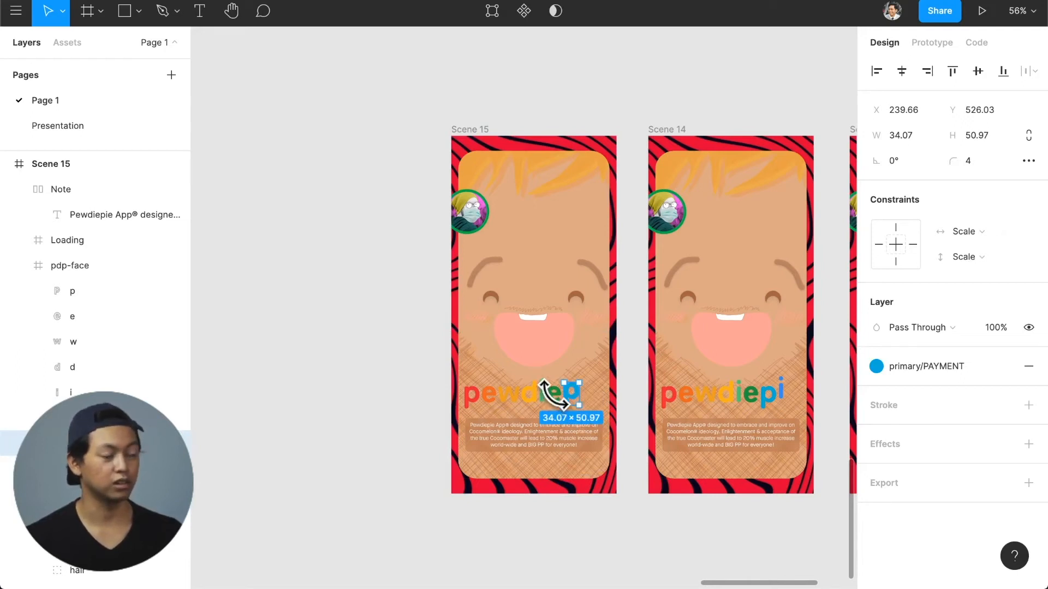
left_click(421, 245)
- Duplicate the Scene 15 frame to its left, placing the copy at X 4764, Y 2303
left_click(468, 131)
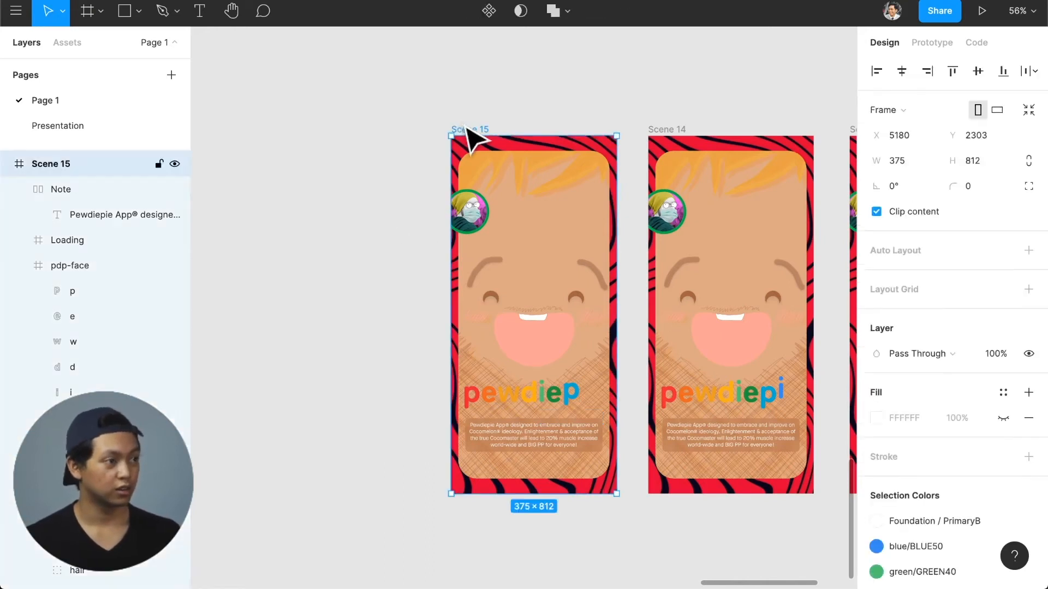
left_click_drag(462, 129, 287, 131)
scroll(346, 138, "left", 5)
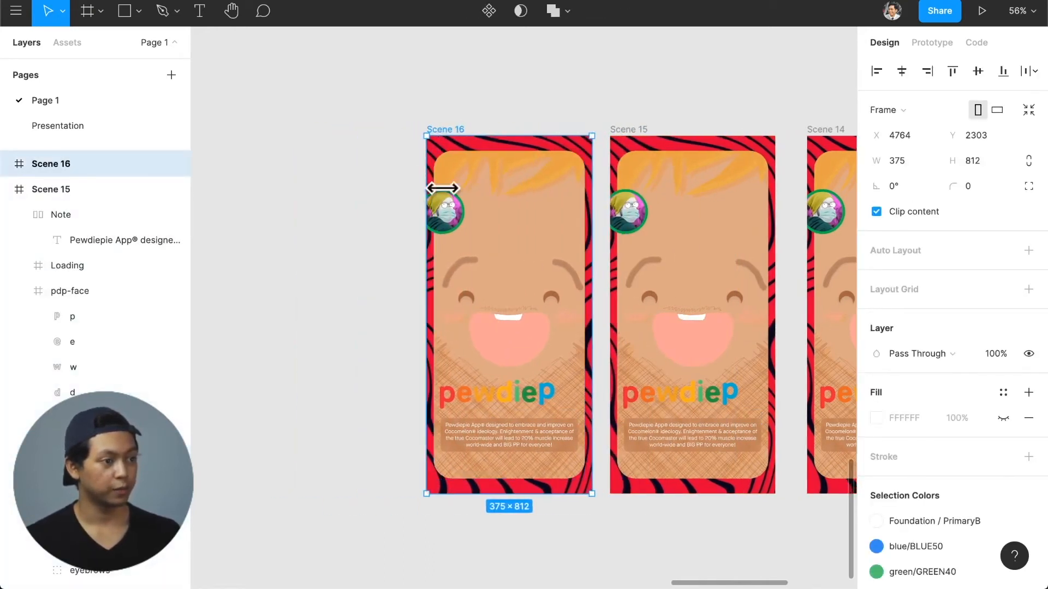
- Move the blue second letter p of the Scene 16 logo straight down to Y 758.03, below the face frame
double_click(547, 395)
key("shift+Down")
key("shift+Down")
key("shift+Down")
key("shift+Down")
key("shift+Down")
key("shift+Down")
key("shift+Down")
key("shift+Down")
key("shift+Down")
key("shift+Down")
key("shift+Down")
key("shift+Down")
key("shift+Down")
key("shift+Down")
key("shift+Down")
key("shift+Down")
key("shift+Down")
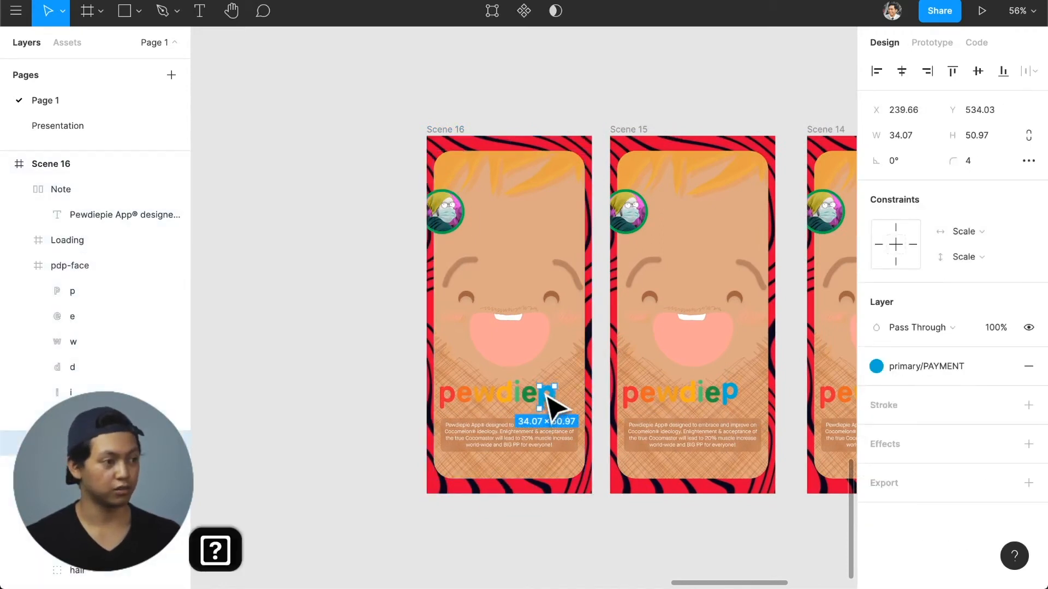
key("shift+Down")
key("shift+Down")
key("shift+Down")
key("shift+Down")
key("shift+Down")
key("shift+Down")
key("shift+Down")
key("shift+Down")
key("shift+Down")
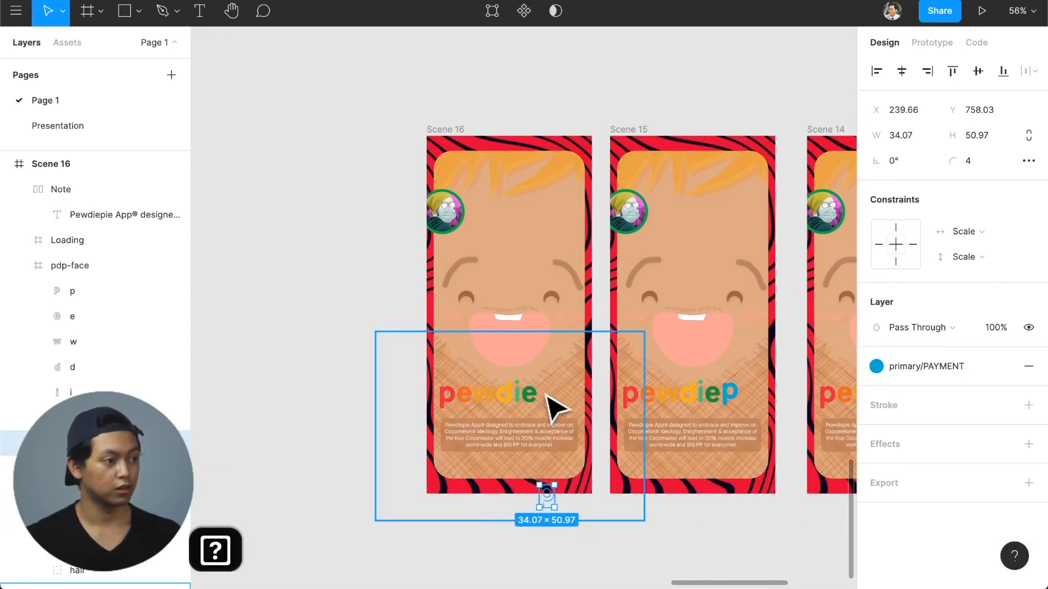
- Raise the dark green letter e of the Scene 16 logo to Y 526.03, keeping its horizontal position
left_click(531, 397)
key("shift+Up")
left_click(335, 183)
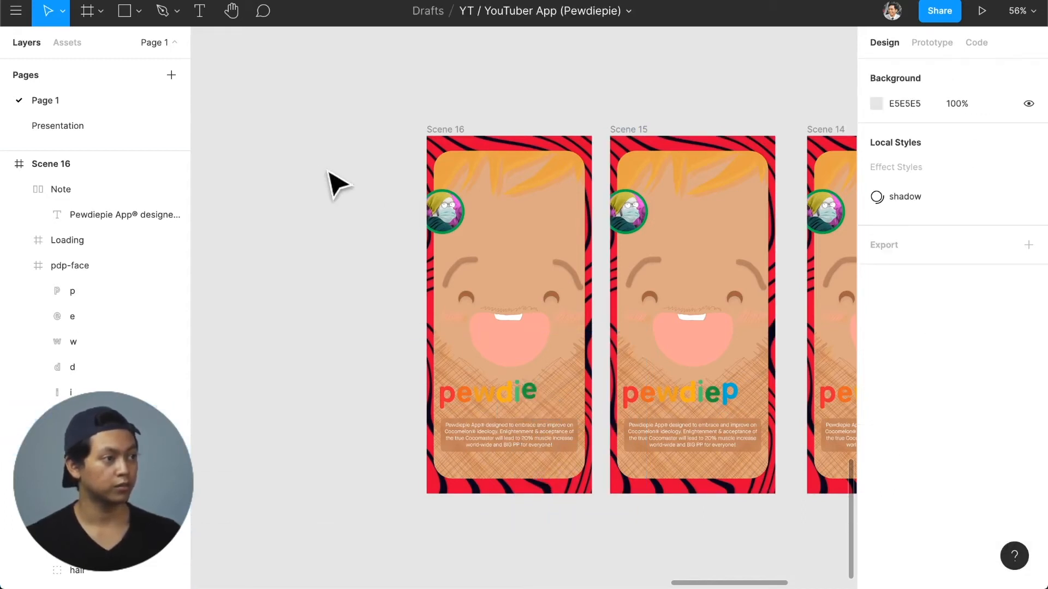
- Duplicate the Scene 16 frame to its left, placing the copy at X 4323, Y 2303
scroll(336, 183, "left", 5)
left_click(588, 131)
left_click_drag(589, 130, 394, 131)
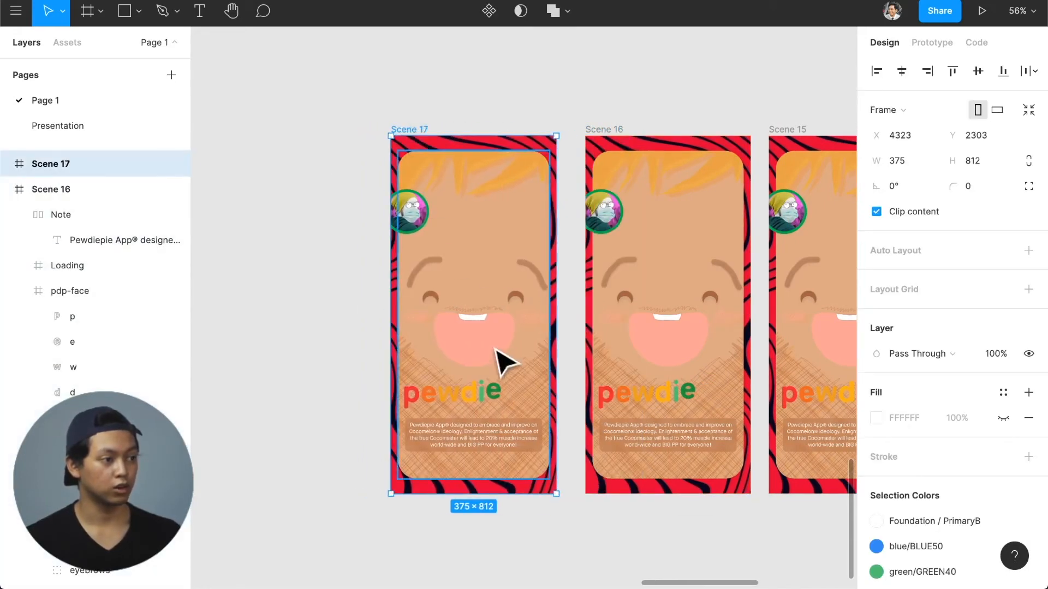
- Move the dark green letter e of the Scene 17 logo straight down to Y 766.03, below the face frame
left_click(494, 392)
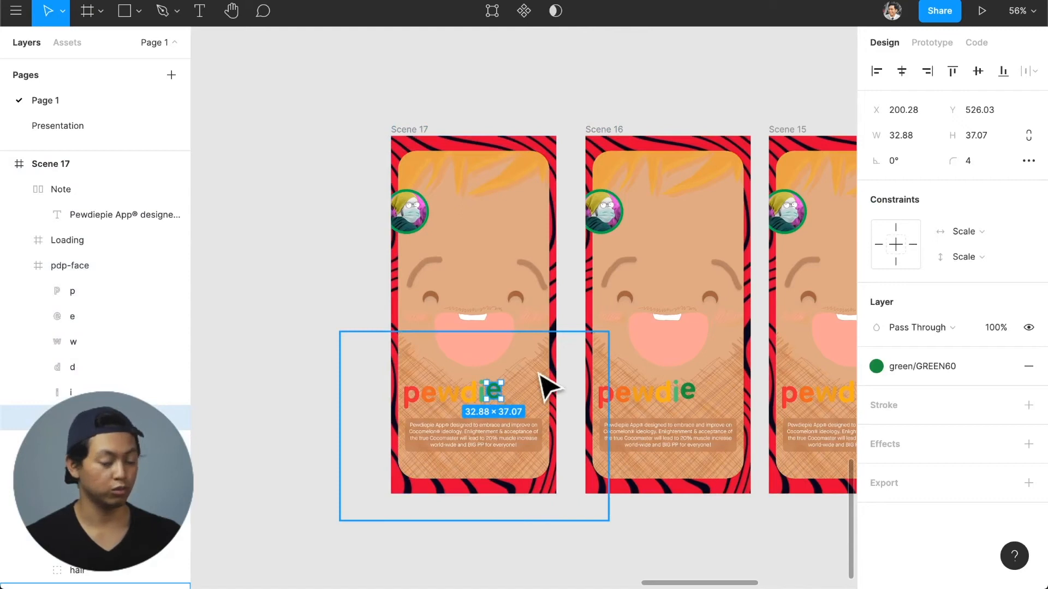
key("shift+Down")
key("shift+Down")
key("shift+Down")
key("shift+Down")
key("shift+Down")
key("shift+Down")
key("shift+Down")
key("shift+Down")
key("shift+Down")
key("shift+Down")
key("shift+Down")
key("shift+Down")
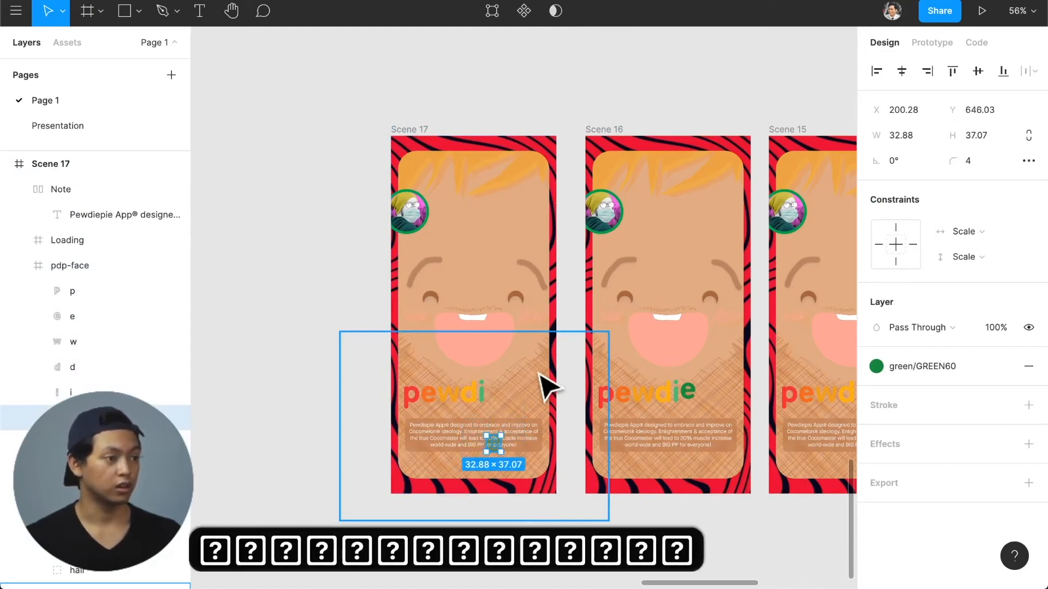
key("shift+Down")
key("shift+Down")
key("shift+Down")
key("shift+Down")
key("shift+Down")
key("shift+Down")
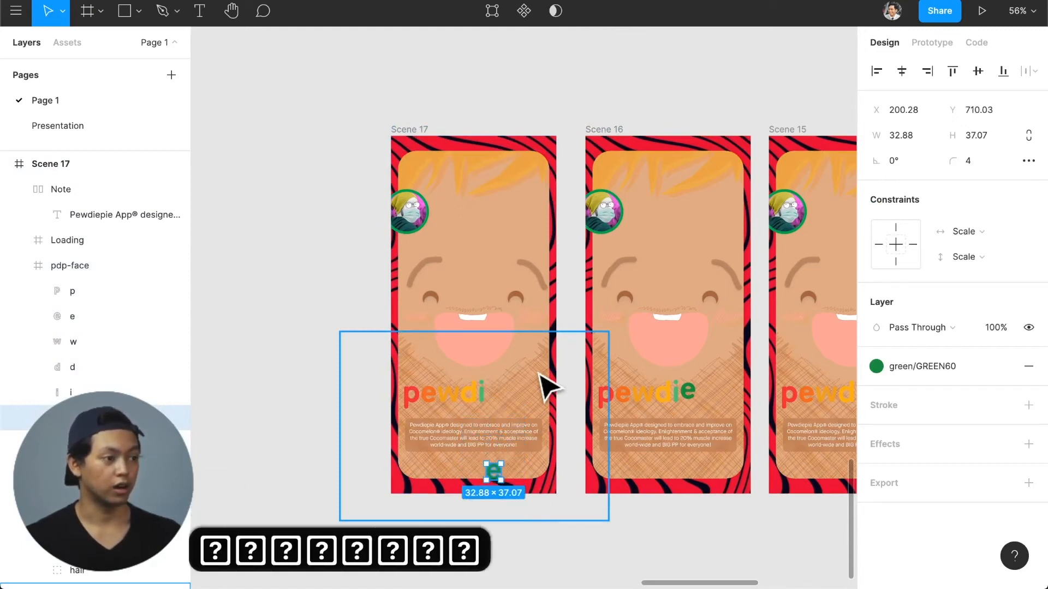
key("shift+Down")
key("shift+Down")
key("shift+Down")
key("shift+Down")
key("shift+Down")
key("shift+Down")
key("shift+Down")
key("shift+Down")
key("shift+Down")
key("shift+Up")
key("shift+Up")
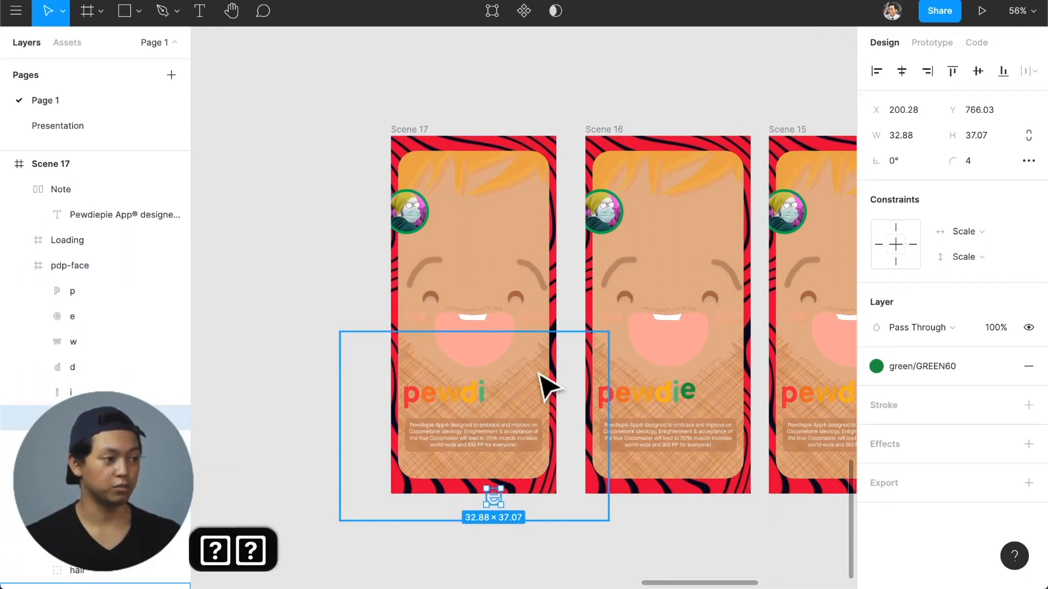
- Raise the light green letter i of the Scene 17 logo to Y 512, keeping its horizontal position
left_click(482, 391)
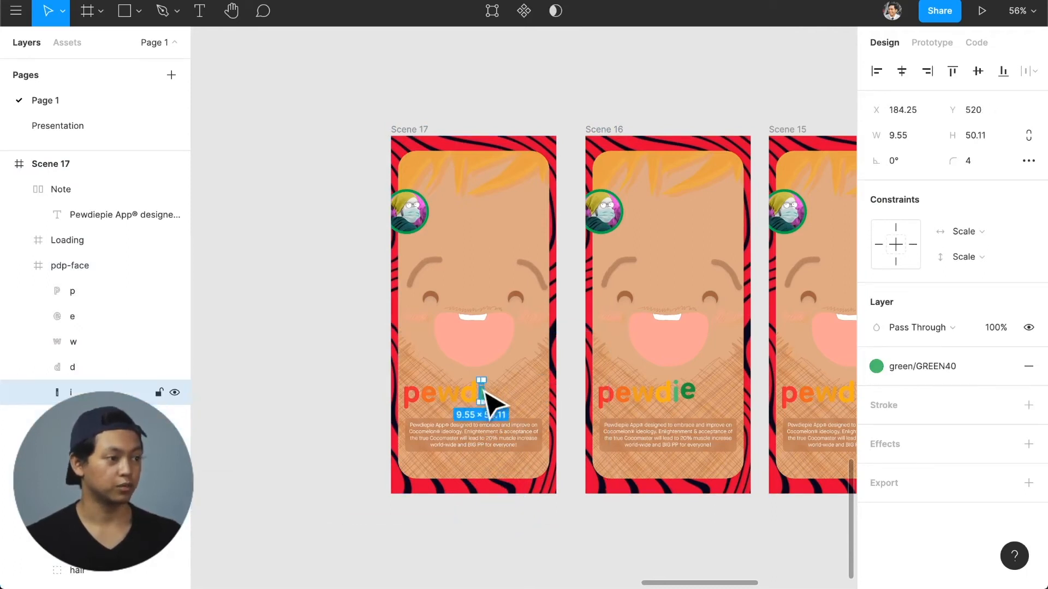
key("shift+Up")
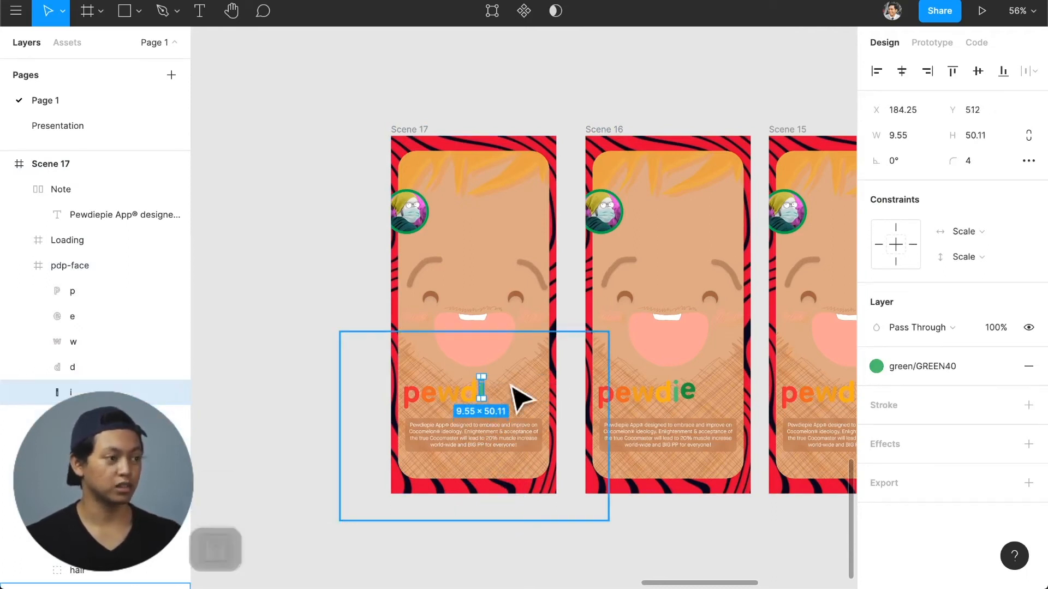
scroll(549, 386, "left", 5)
left_click(523, 341)
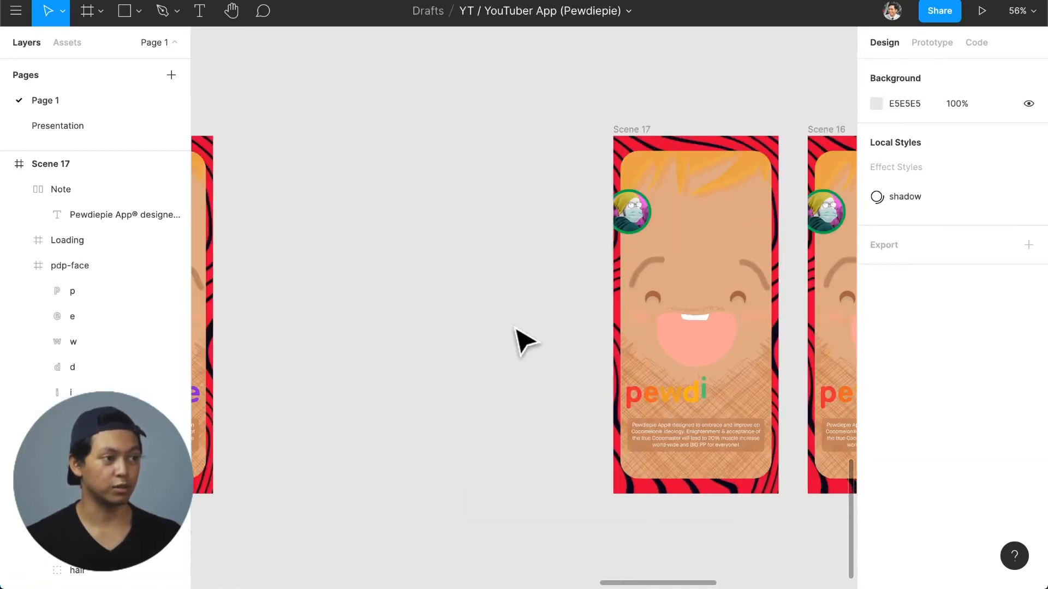
- Move the frames Scene 13 through Scene 17 together horizontally to the right, widening the gap after Scene 12
scroll(505, 319, "down", 5)
scroll(498, 309, "right", 5)
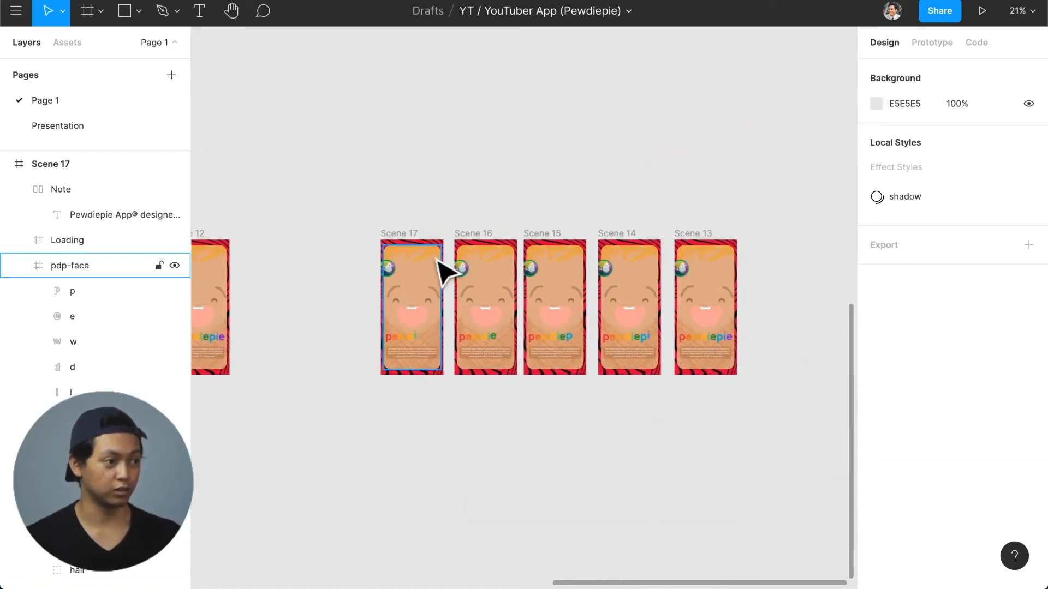
left_click_drag(376, 221, 755, 414)
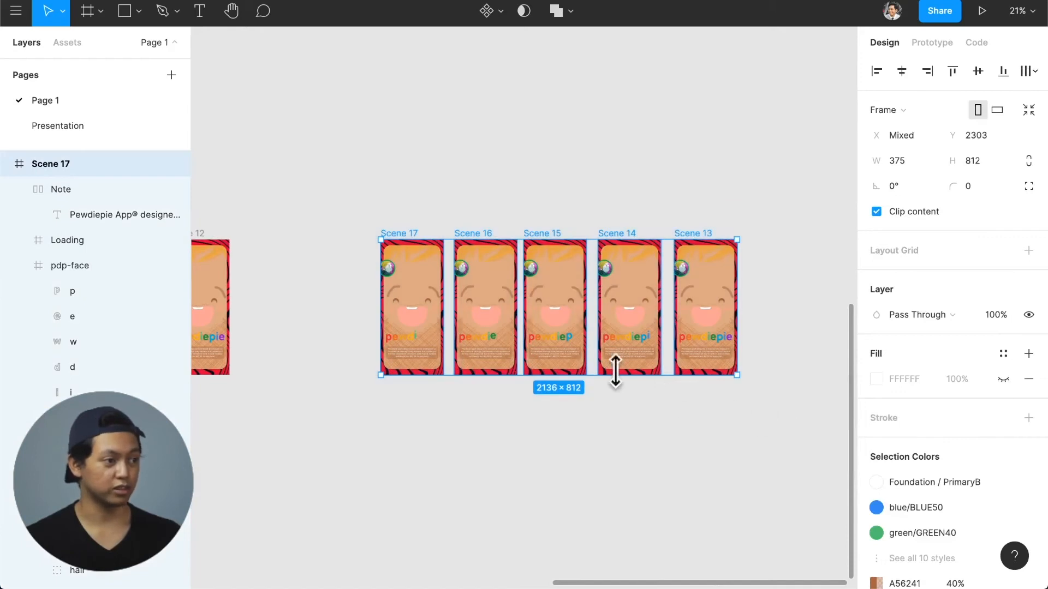
left_click_drag(435, 351, 702, 349)
left_click(594, 375)
- Duplicate the Scene 17 frame, placing the copy close beside it on its left at the same height
scroll(627, 362, "up", 6)
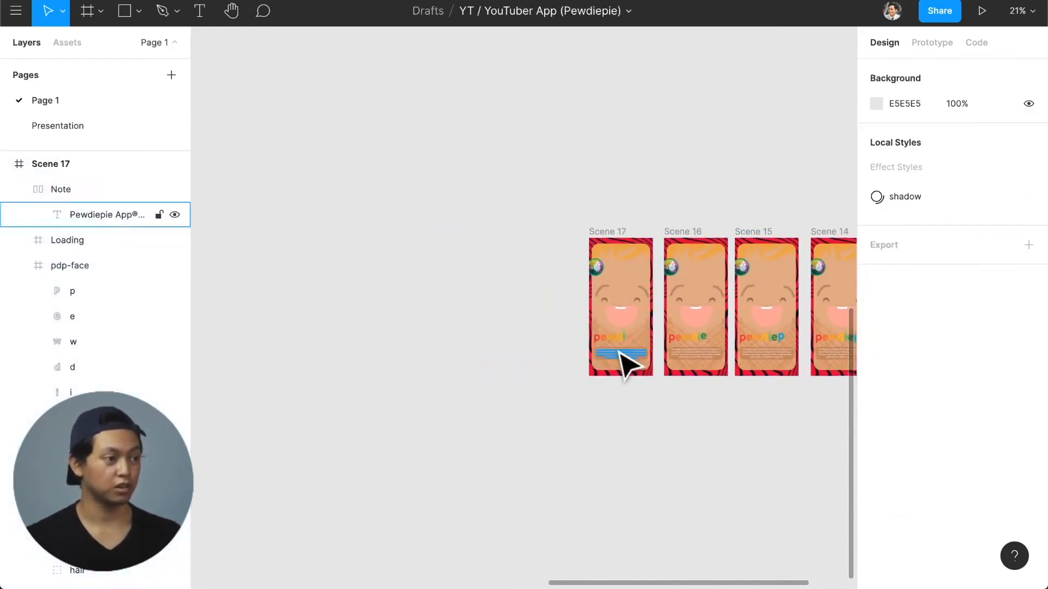
scroll(622, 362, "down", 2)
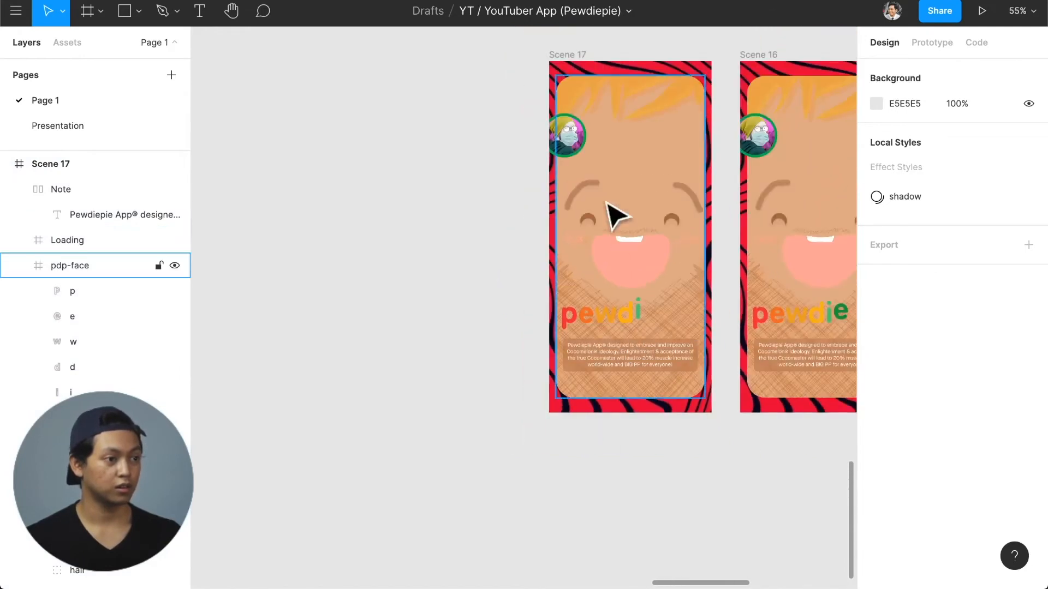
left_click_drag(582, 65, 407, 65)
left_click_drag(403, 66, 401, 64)
- Move the light green letter i of the Scene 18 logo straight down to Y 800, below the face frame
left_click(466, 315)
left_click(466, 314)
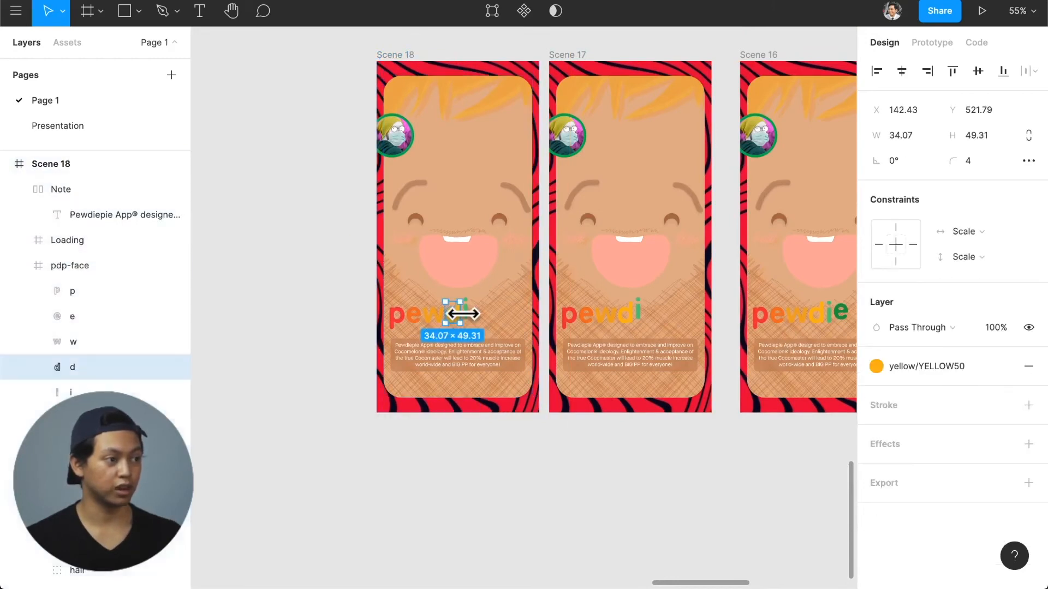
left_click(465, 314)
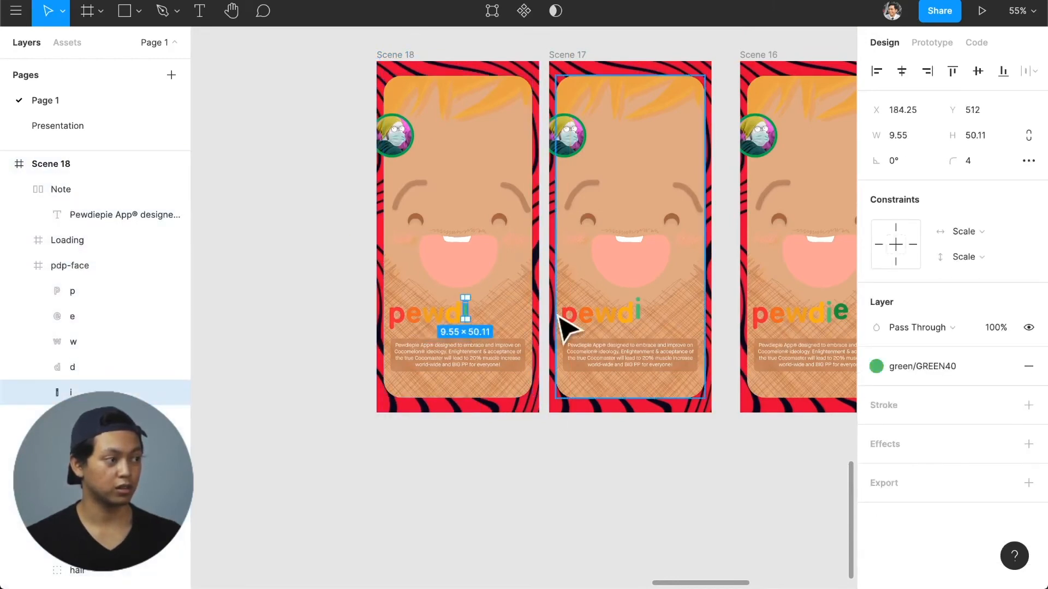
key("shift+Down")
key("shift+Down")
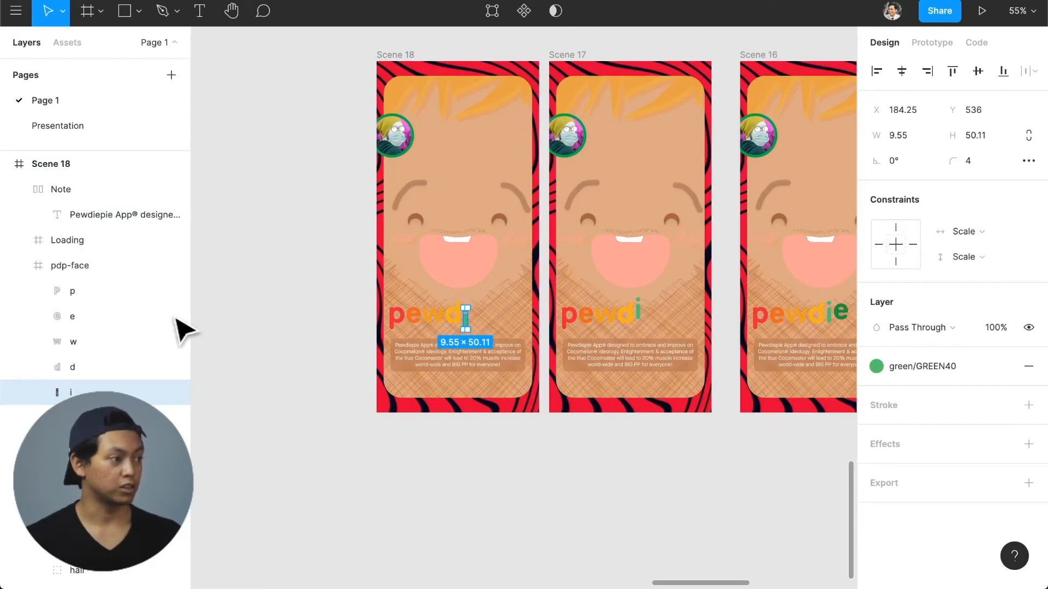
scroll(143, 318, "down", 1)
scroll(142, 316, "down", 2)
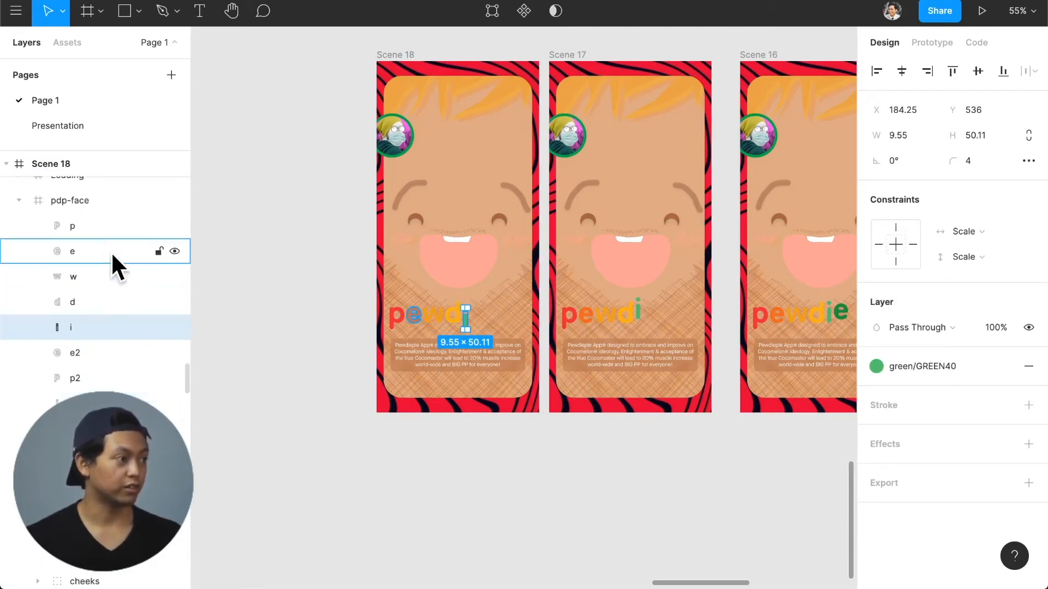
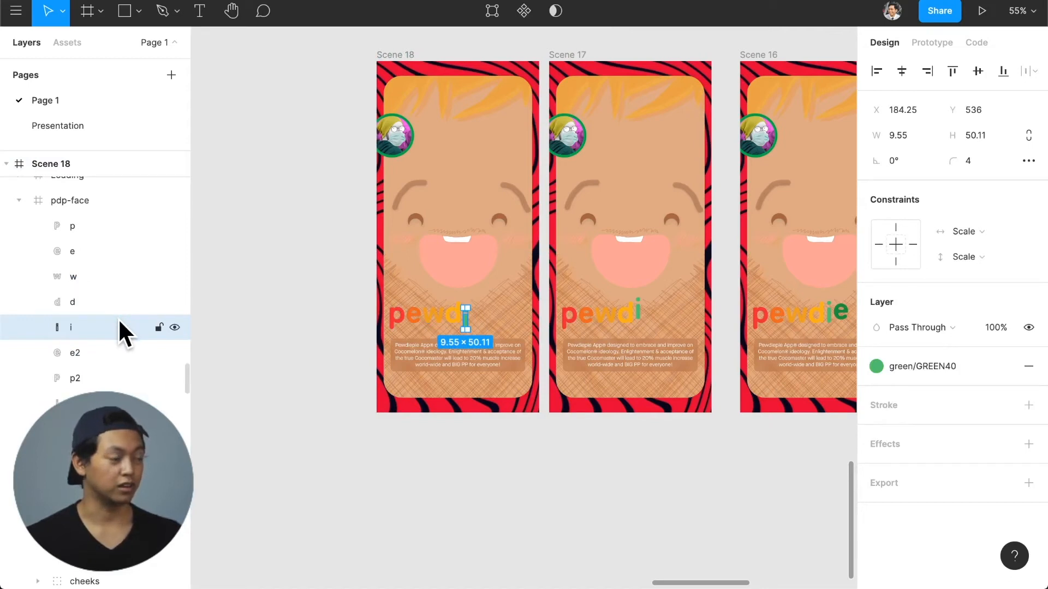
scroll(124, 307, "down", 1)
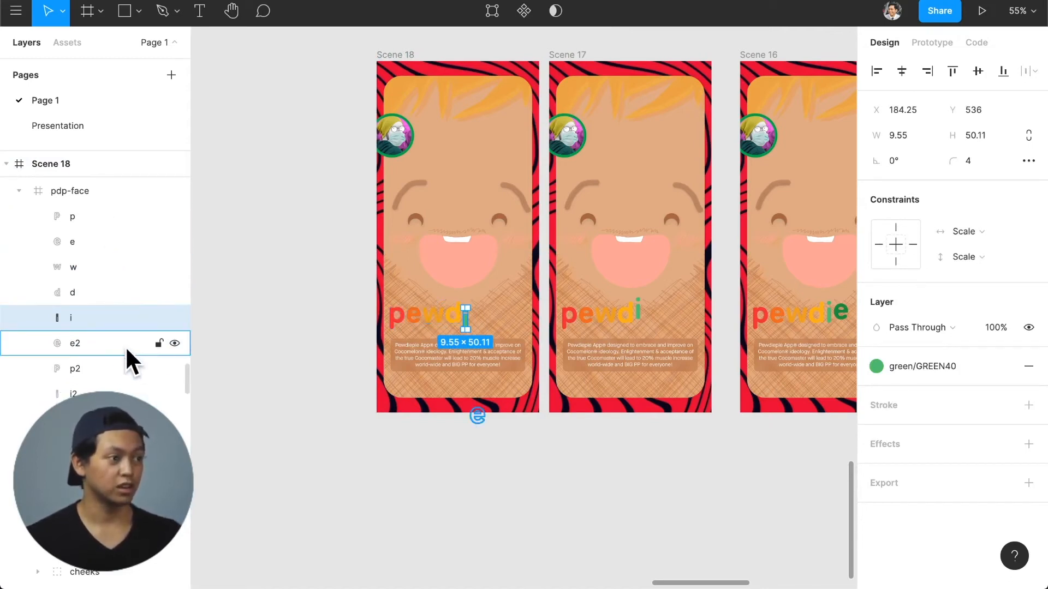
key("shift+Down")
key("shift+Down")
key("shift+Down")
key("shift+Down")
key("shift+Down")
key("shift+Down")
key("shift+Down")
key("shift+Down")
key("shift+Down")
key("shift+Down")
key("shift+Down")
key("shift+Down")
key("shift+Down")
key("shift+Down")
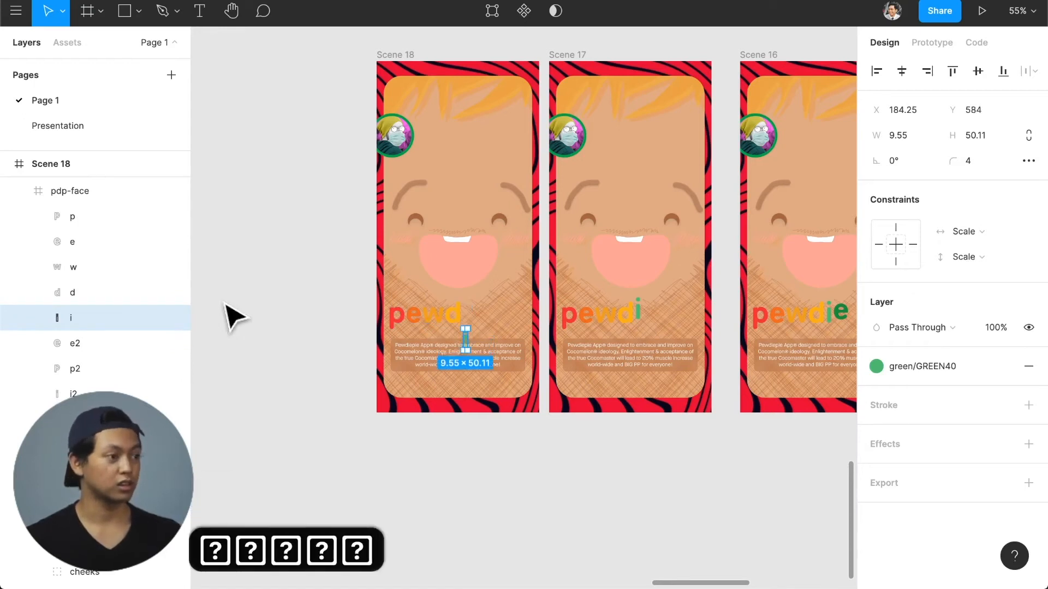
key("shift+Down")
key("shift+Down")
key("shift+Down")
key("shift+Down")
key("shift+Down")
key("shift+Down")
key("shift+Down")
key("shift+Down")
key("shift+Down")
key("shift+Down")
key("shift+Down")
key("shift+Down")
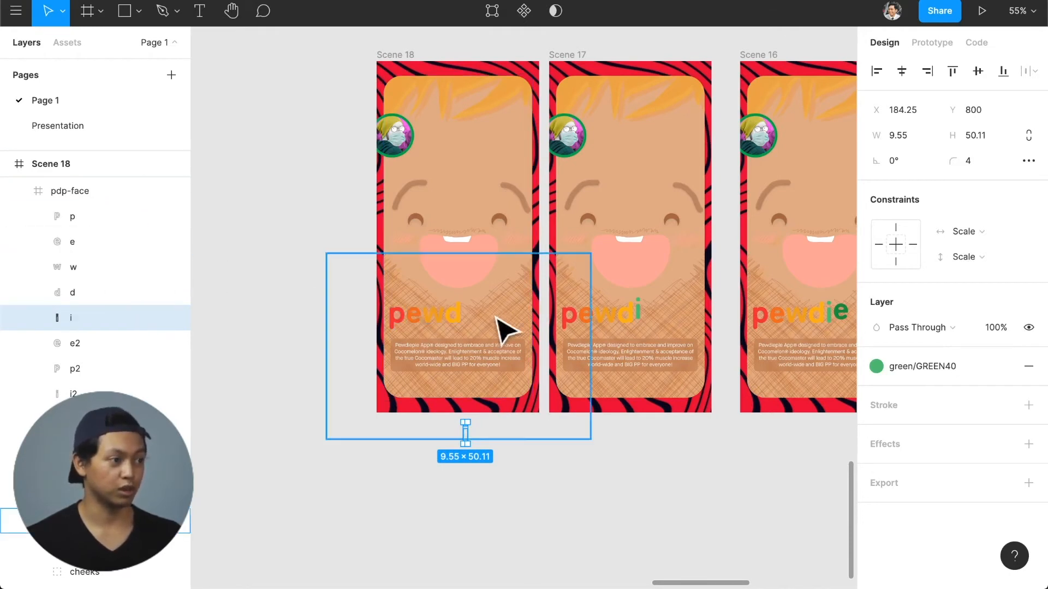
- Raise the yellow letter d of the Scene 18 logo slightly above the neighbouring letters, keeping its horizontal position
left_click(459, 319)
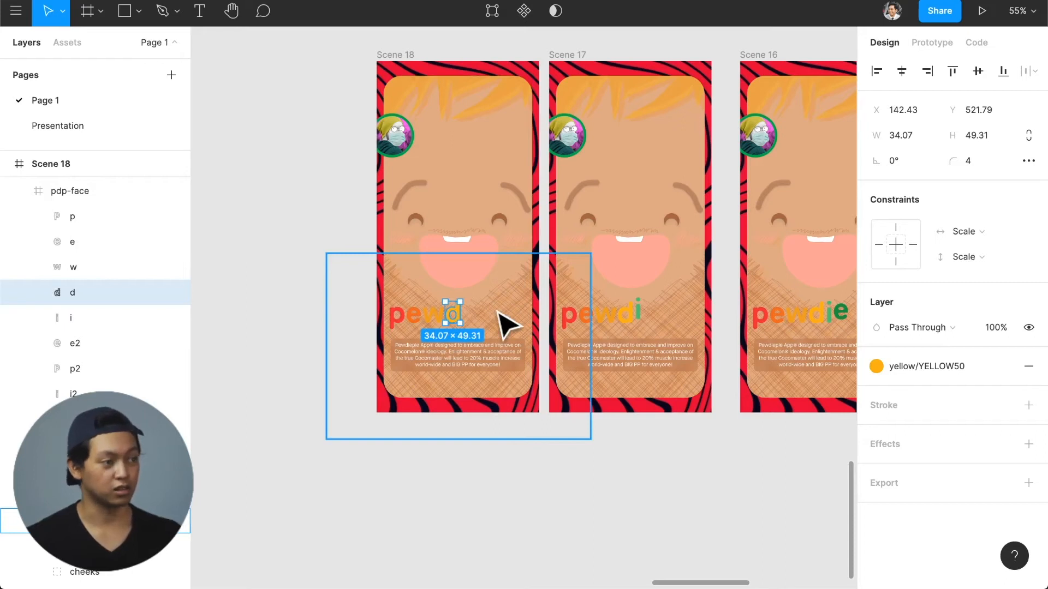
left_click(303, 270)
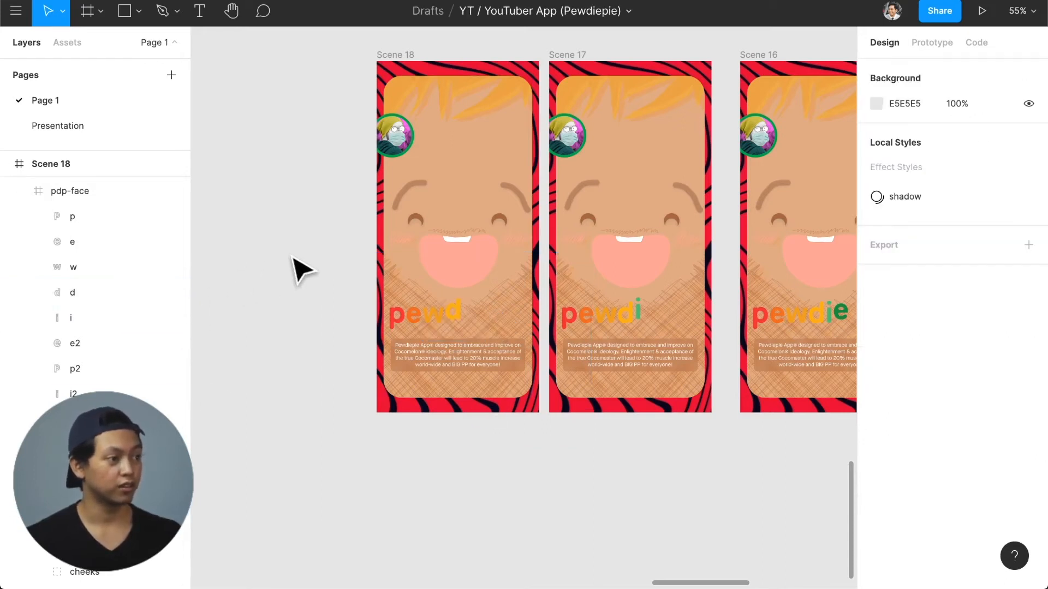
- Duplicate the Scene 18 frame to its left, placing the copy at X 5135, Y 2303
scroll(303, 271, "down", 2)
scroll(344, 243, "left", 5)
left_click(525, 83)
left_click_drag(524, 82, 374, 106)
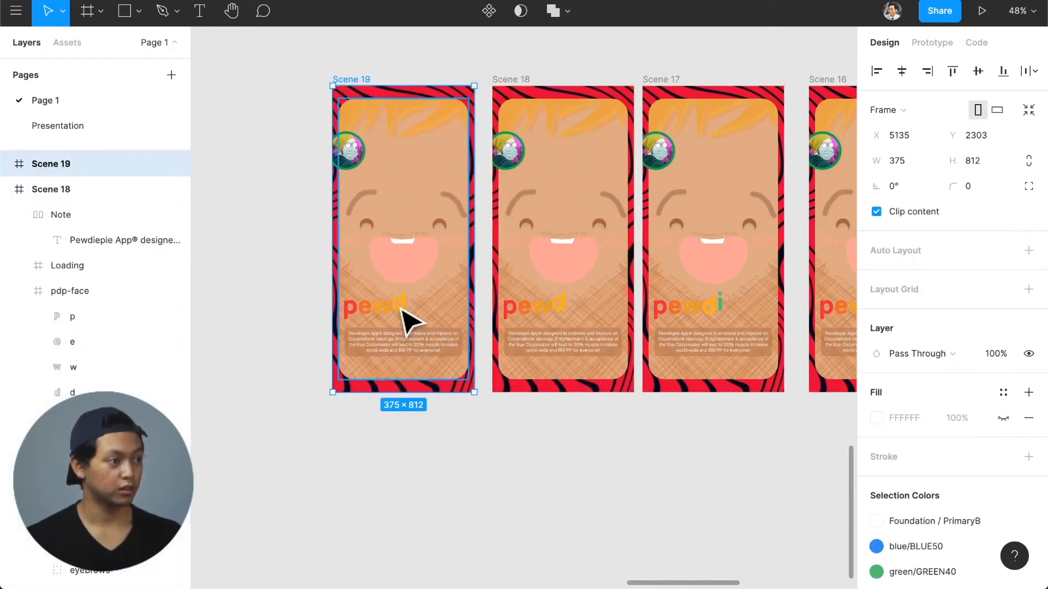
- Move the yellow letter d of the Scene 19 logo straight down to Y 753.79, below the face frame
left_click(402, 308)
key("shift+Down")
key("shift+Down")
key("shift+Down")
key("shift+Down")
key("shift+Down")
key("shift+Down")
key("shift+Down")
key("shift+Down")
key("shift+Down")
key("shift+Down")
key("shift+Down")
key("shift+Down")
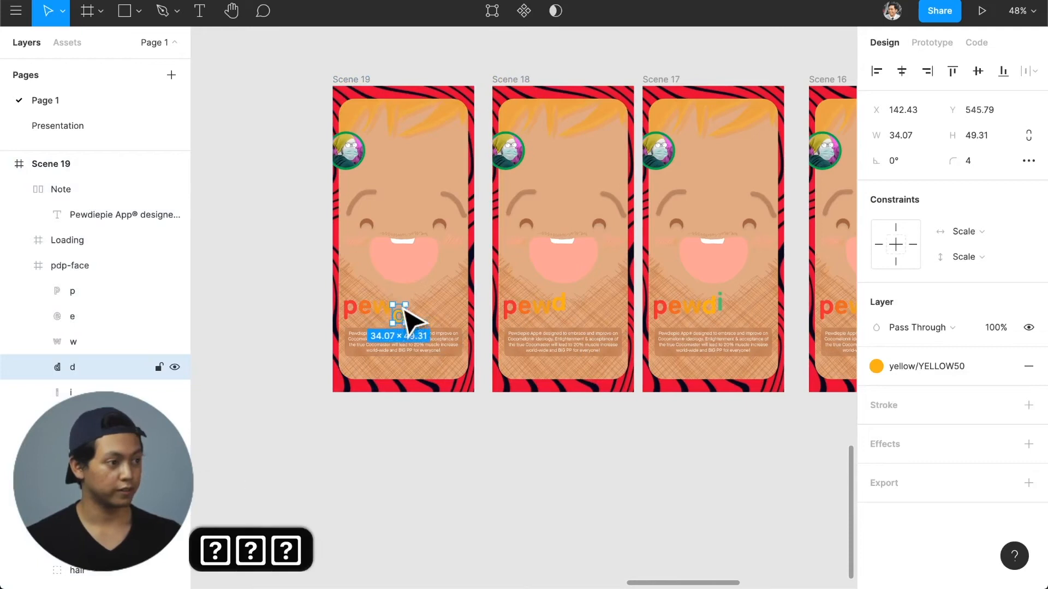
key("shift+Down")
key("shift+Down")
key("shift+Down")
key("shift+Down")
key("shift+Down")
key("shift+Down")
key("shift+Down")
key("shift+Down")
key("shift+Down")
key("shift+Down")
key("shift+Down")
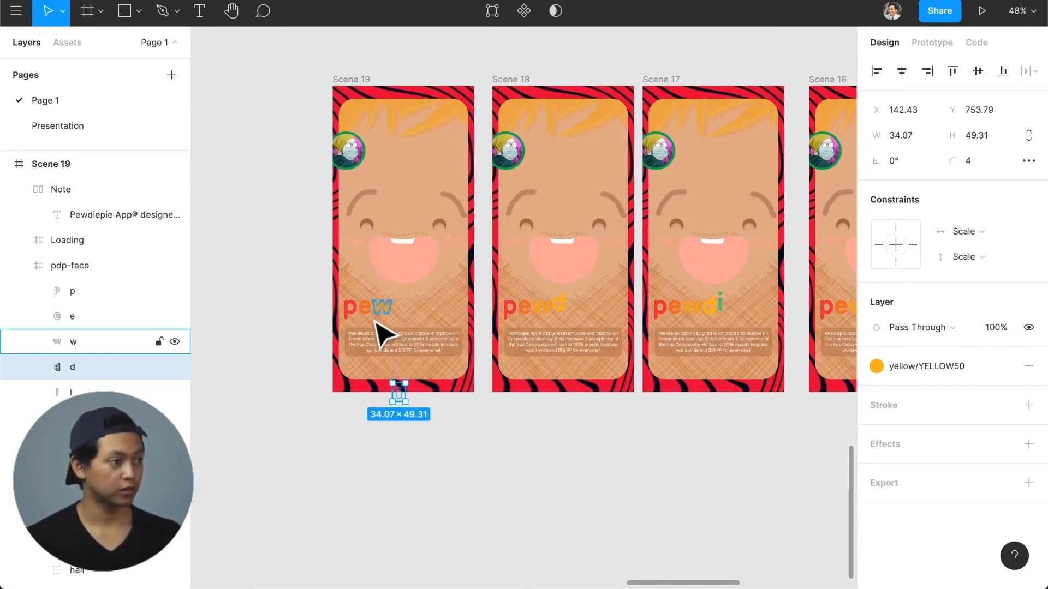
- Raise the orange letter w of the Scene 19 logo to Y 527.03, keeping its horizontal position
left_click(382, 309)
key("Up")
key("Up")
key("Up")
key("Up")
key("Up")
key("Up")
key("Up")
key("Up")
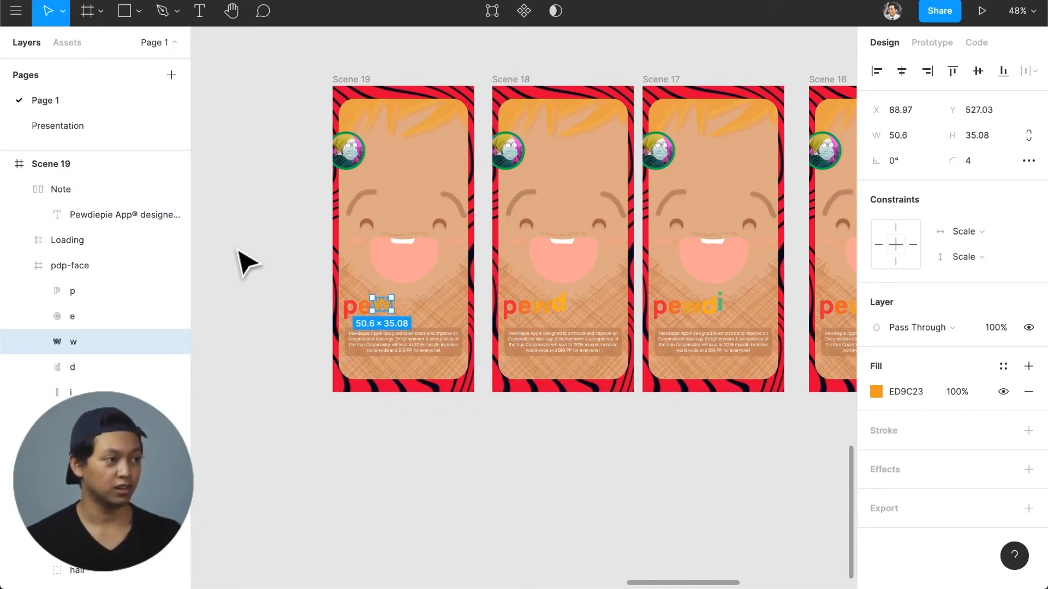
left_click(278, 267)
- Duplicate the Scene 19 frame to its left, placing the copy at X 4737, Y 2303
scroll(281, 269, "left", 3)
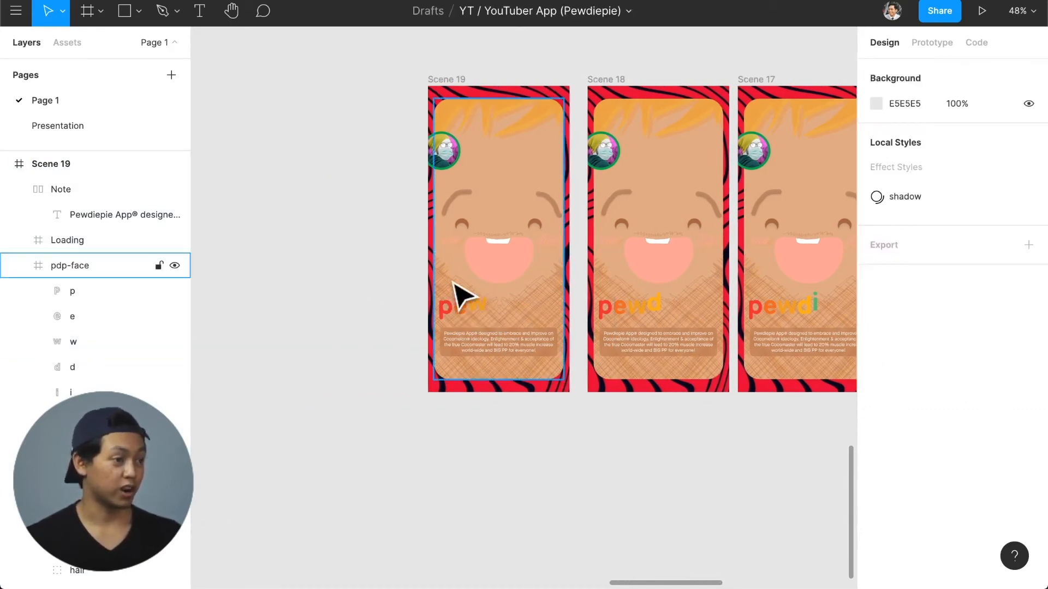
scroll(480, 261, "left", 3)
left_click(564, 101)
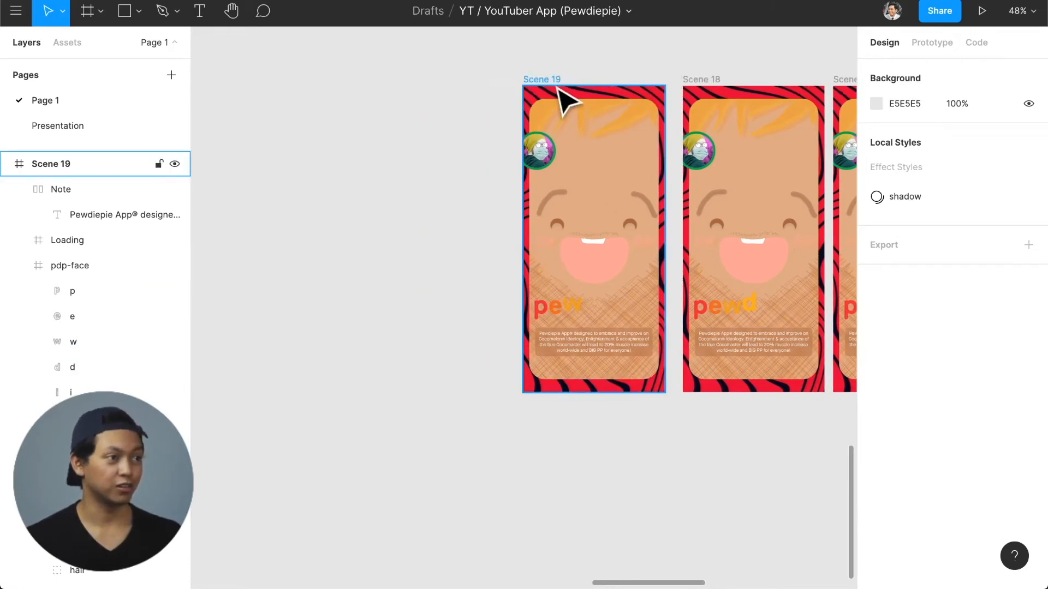
left_click_drag(556, 84, 410, 93)
- Move the orange letter w of the Scene 20 logo straight down to Y 751.03, below the face frame
scroll(479, 234, "left", 2)
double_click(496, 321)
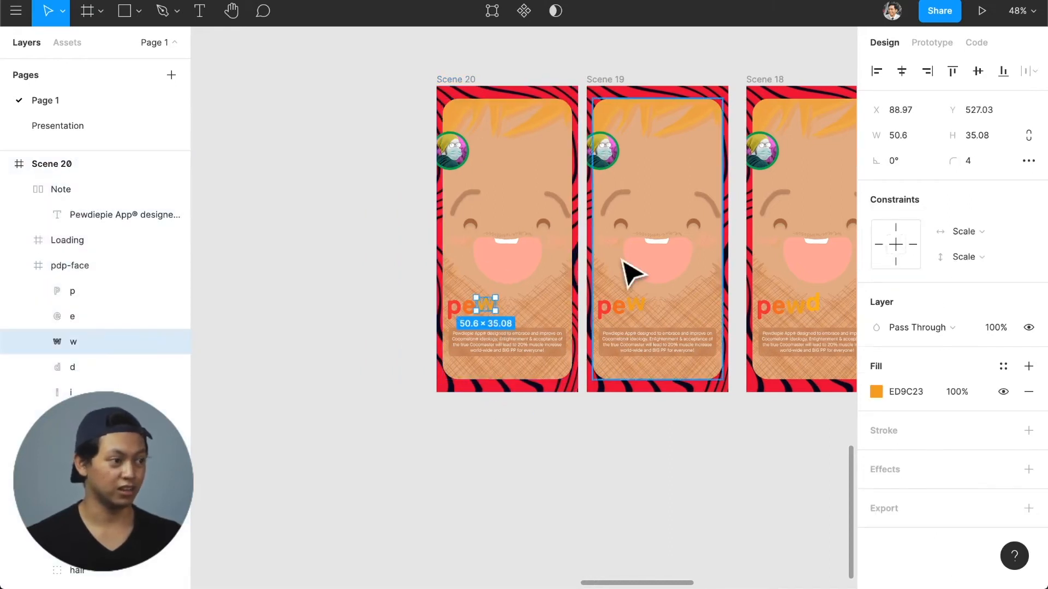
key("shift+Down")
key("shift+Down")
key("shift+Down")
key("shift+Down")
key("shift+Down")
key("shift+Down")
key("shift+Down")
key("shift+Down")
key("shift+Down")
key("shift+Down")
key("shift+Down")
key("shift+Down")
key("shift+Down")
key("shift+Down")
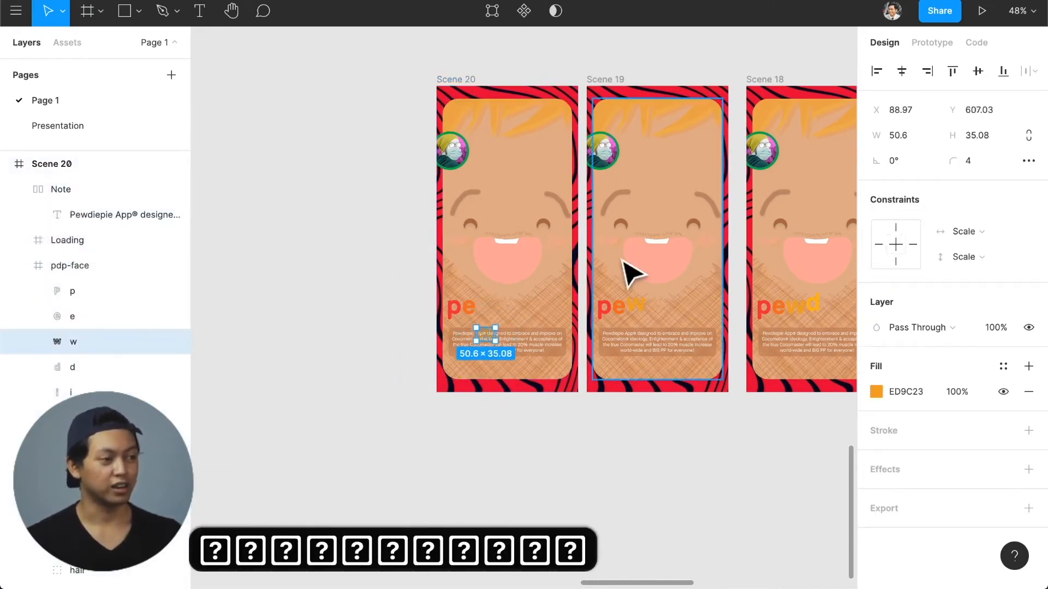
key("shift+Down")
key("shift+Down")
key("shift+Down")
key("shift+Down")
key("shift+Down")
key("shift+Down")
key("shift+Down")
key("shift+Down")
key("shift+Down")
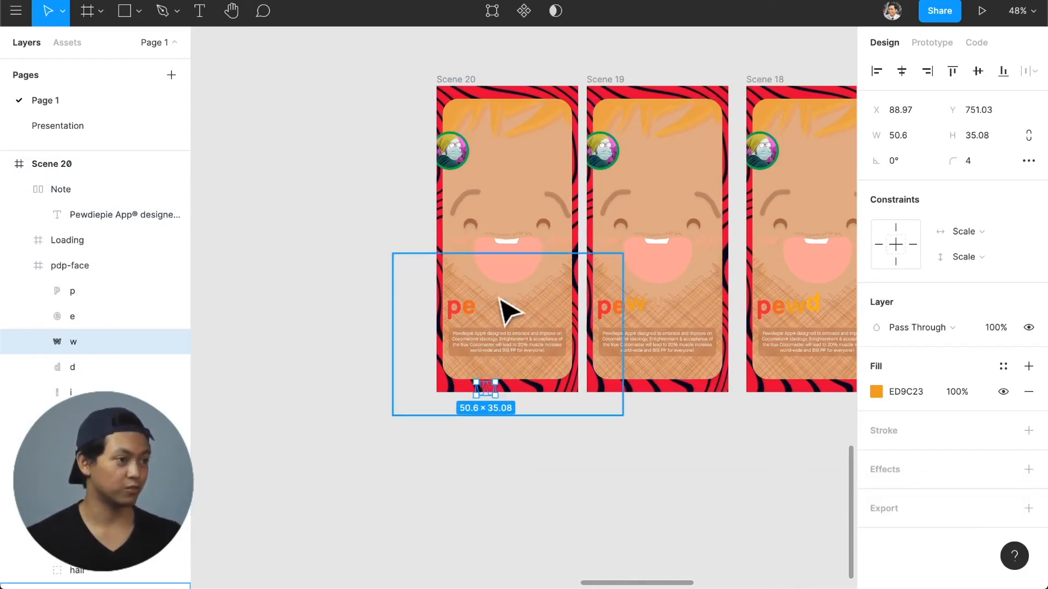
- Raise the letter e of the Scene 20 logo to Y 510.03, slightly above the letter p
left_click(475, 313)
key("shift+Up")
key("shift+Up")
key("shift+Up")
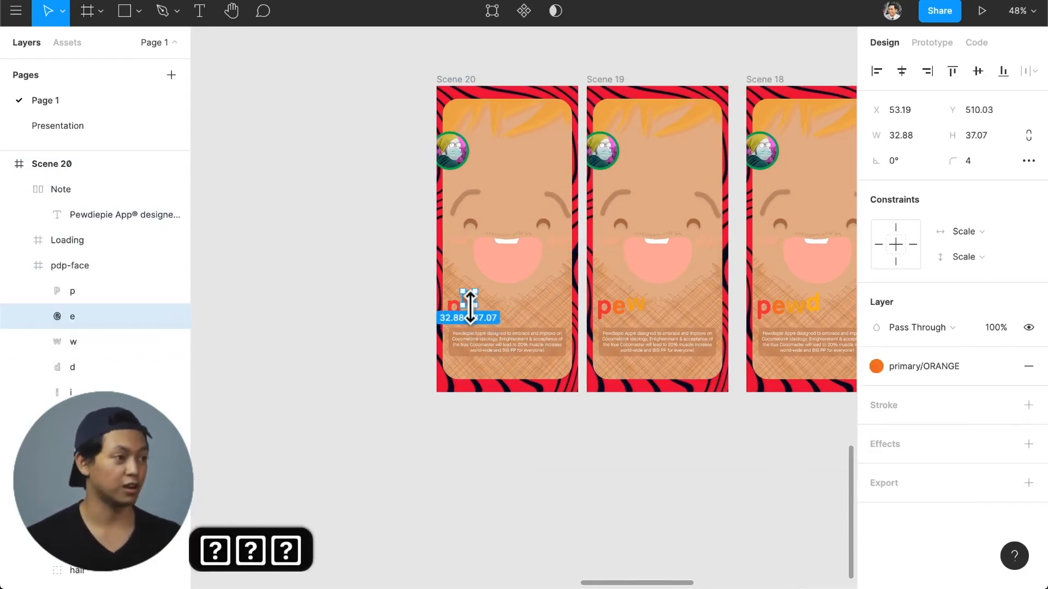
key("shift+Down")
key("shift+Up")
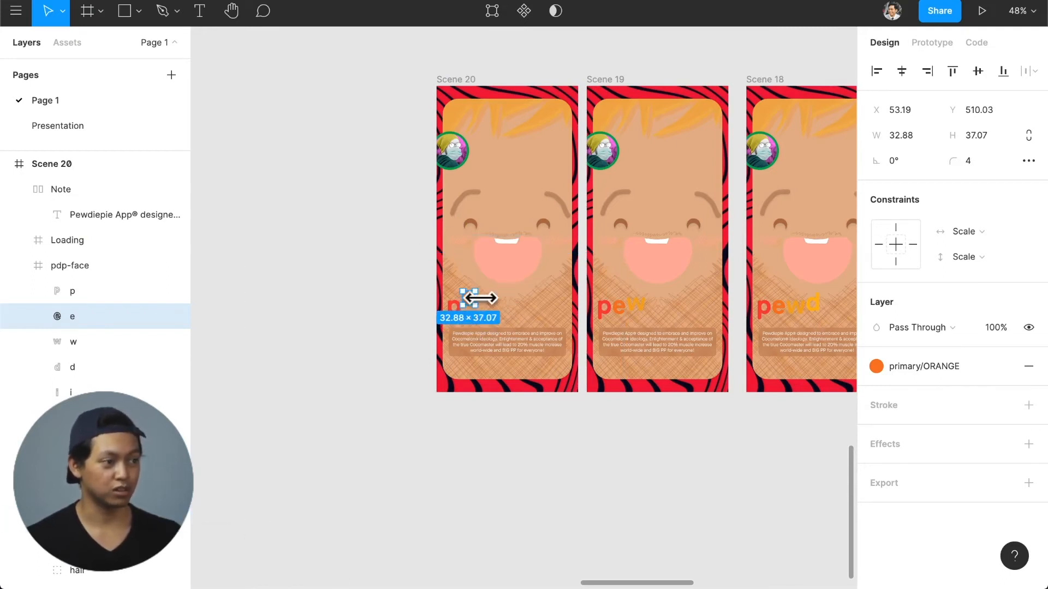
left_click(360, 269)
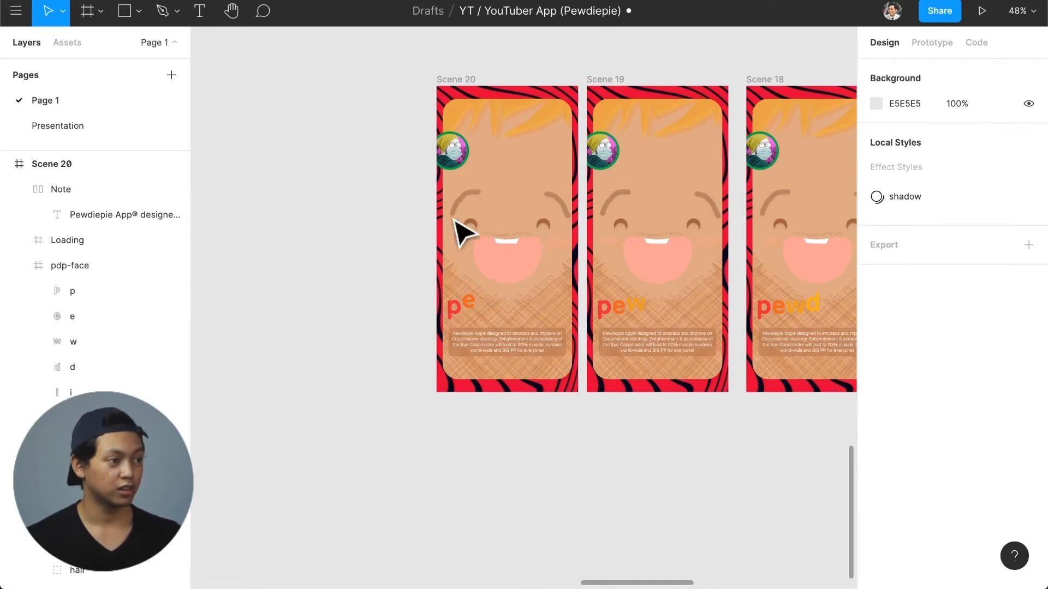
- Duplicate the Scene 20 frame to its left, placing the copy at X 4295, Y 2303
left_click(463, 80)
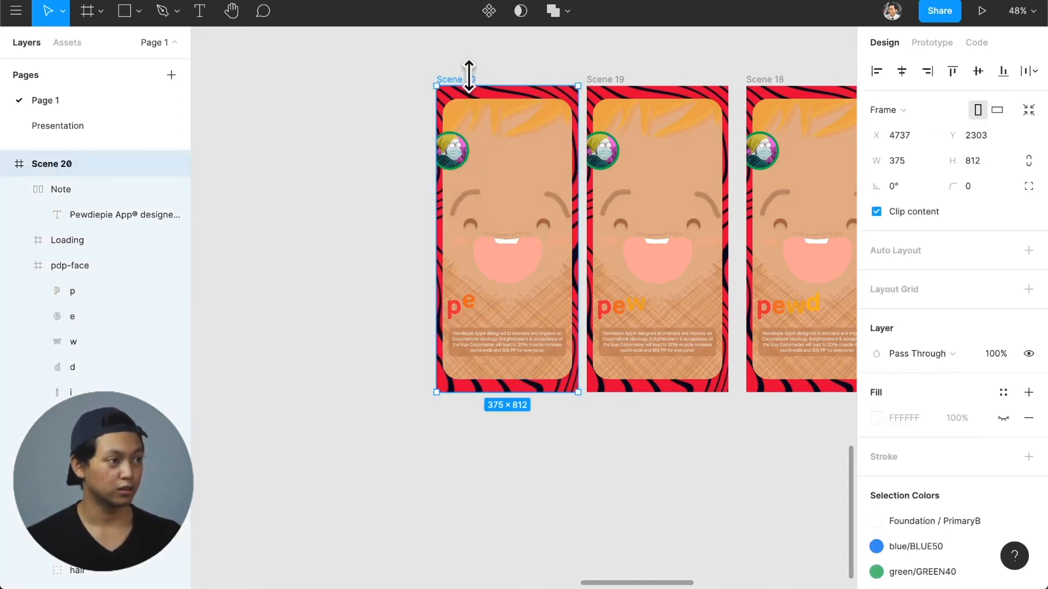
left_click_drag(444, 88, 316, 103)
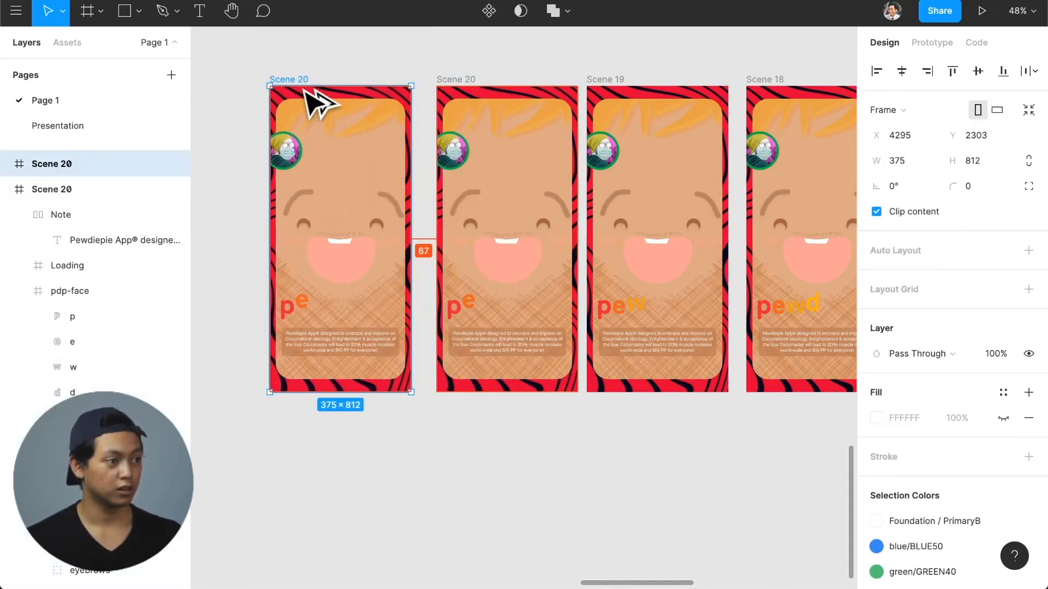
scroll(338, 133, "left", 5)
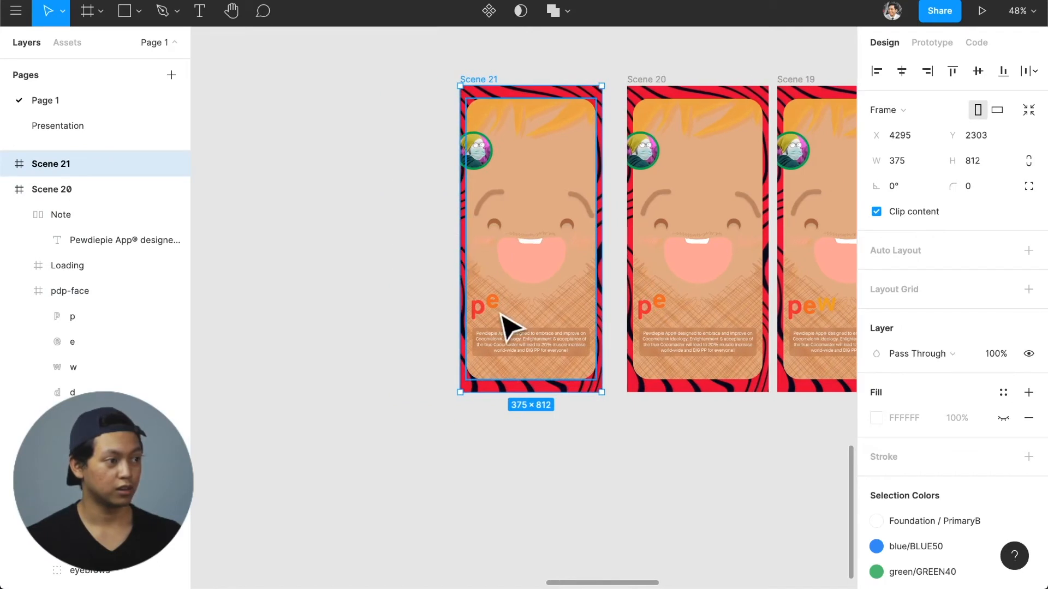
- Move the letter e of the Scene 21 logo straight down to Y 750.03, below the face frame
left_click(494, 306)
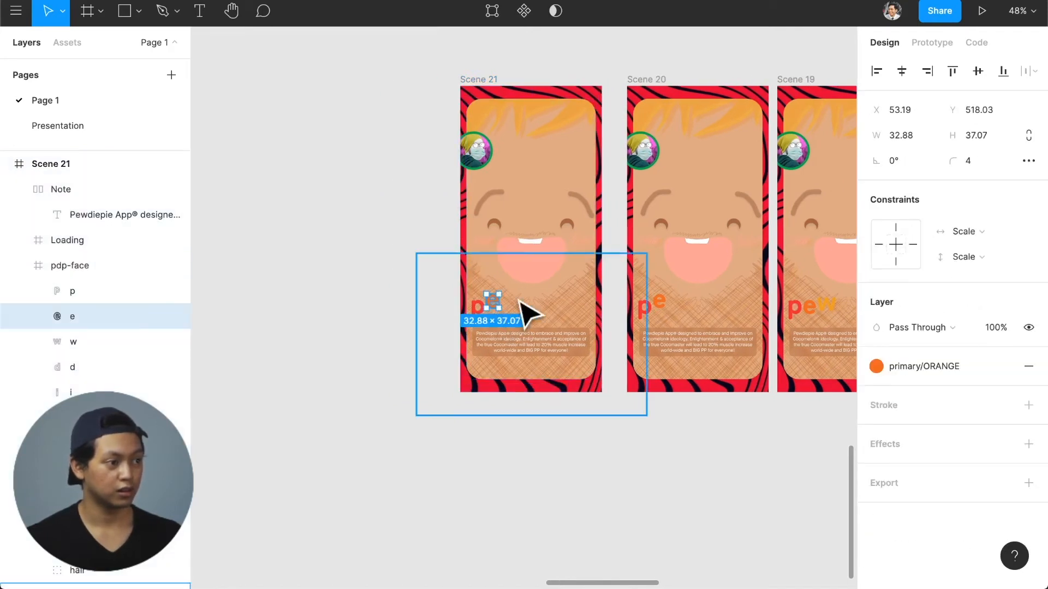
key("shift+Down")
key("shift+Down")
key("shift+Down")
key("shift+Down")
key("shift+Down")
key("shift+Down")
key("shift+Down")
key("shift+Down")
key("shift+Down")
key("shift+Down")
key("shift+Down")
key("shift+Down")
key("shift+Down")
key("shift+Down")
key("shift+Down")
key("shift+Down")
key("shift+Down")
key("shift+Down")
key("shift+Down")
key("shift+Down")
key("shift+Down")
key("shift+Down")
key("shift+Down")
key("shift+Down")
key("shift+Down")
key("shift+Down")
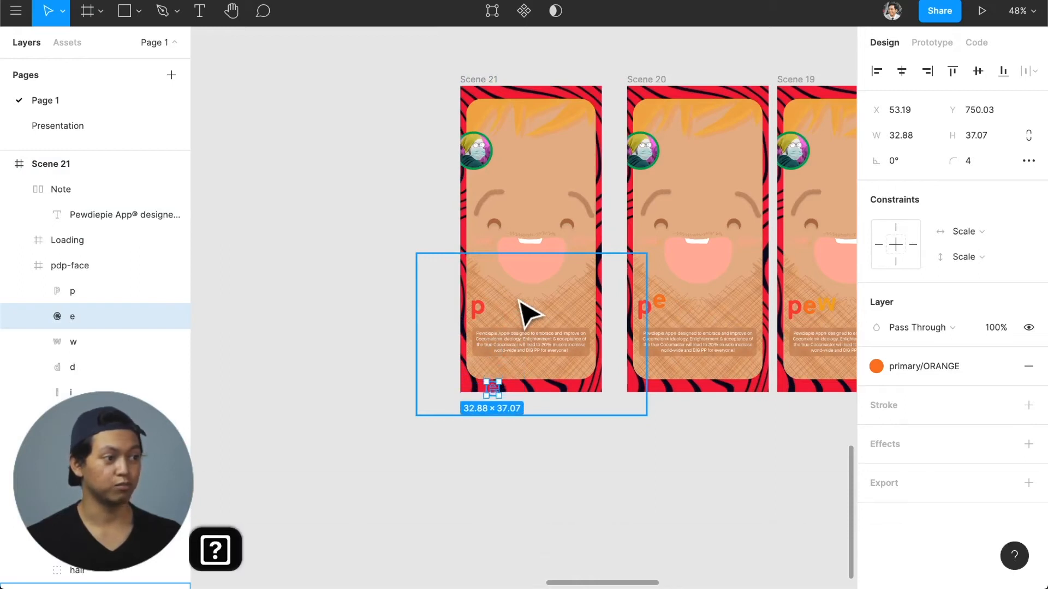
- Raise the red letter p of the Scene 21 logo to Y 510.03, keeping its horizontal position
left_click(479, 309)
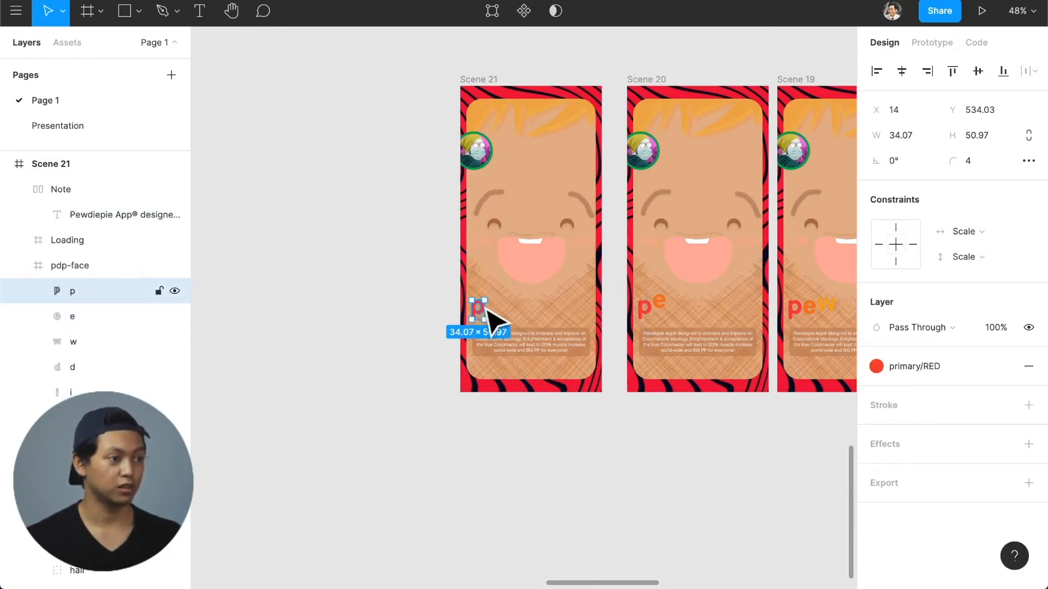
key("shift+Up")
key("shift+Up")
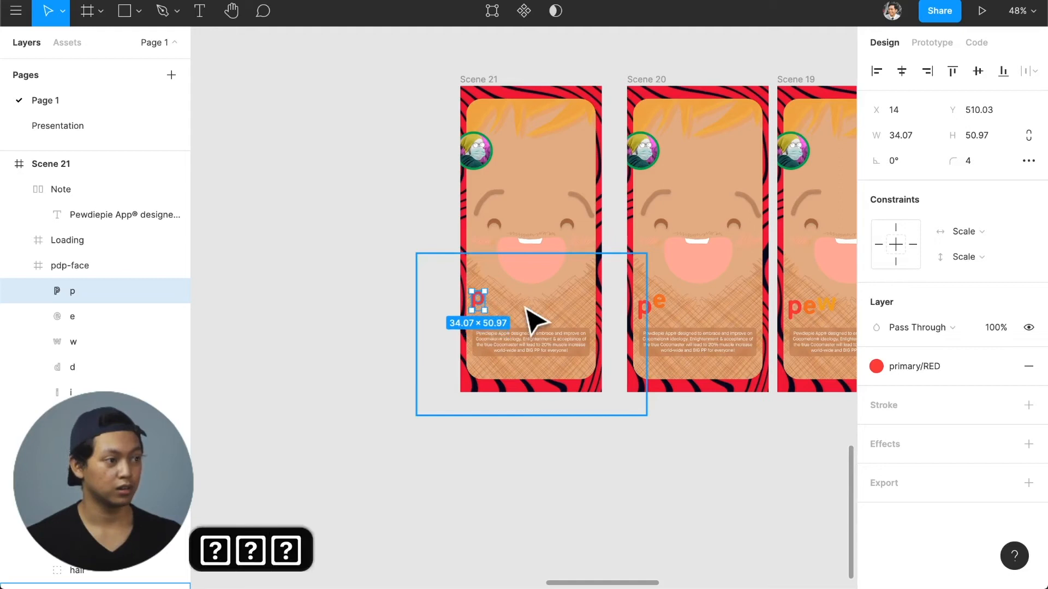
scroll(529, 322, "left", 5)
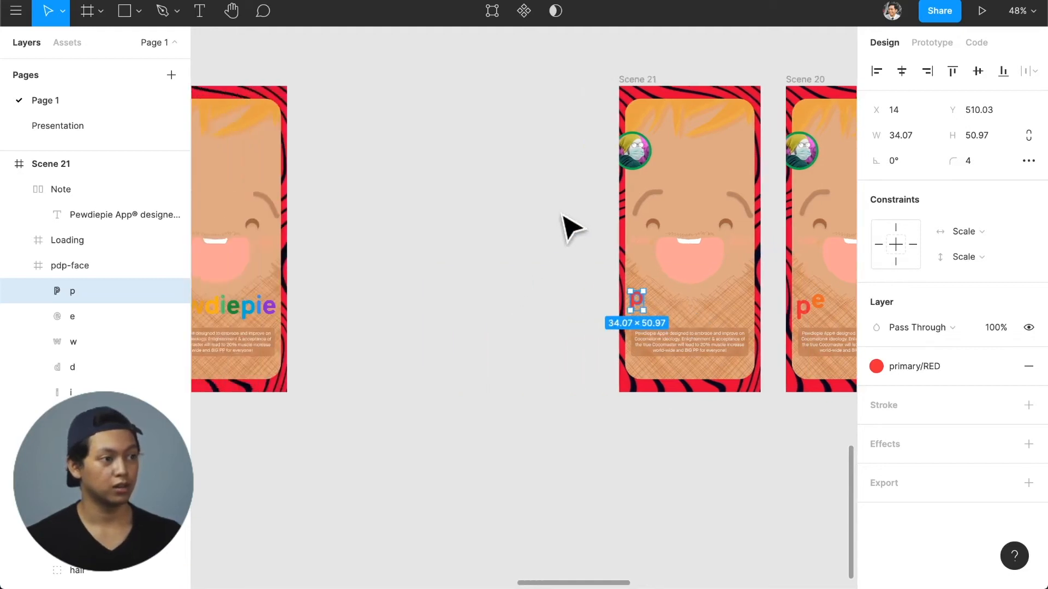
- Duplicate Scene 21 beside the original and move the letter p in the copy down below the frame to Y 782.03
left_click(637, 80)
left_click_drag(635, 83, 474, 97)
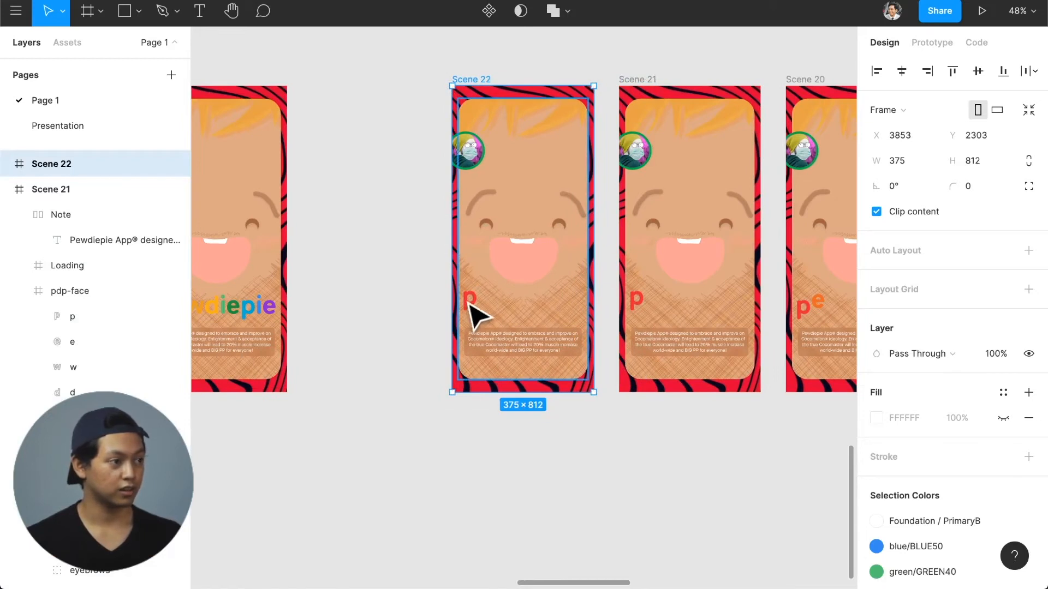
left_click(472, 315)
key("shift+Down")
key("shift+Down")
key("shift+Down")
key("shift+Down")
key("shift+Down")
key("shift+Down")
key("shift+Down")
key("shift+Down")
key("shift+Down")
key("shift+Down")
key("shift+Down")
key("shift+Down")
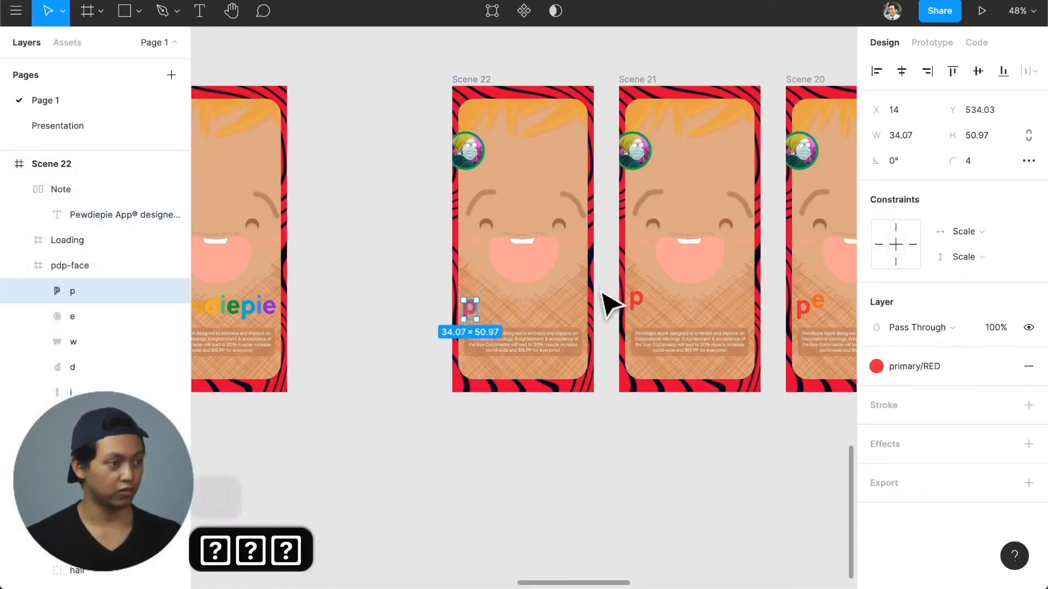
key("shift+Down")
key("shift+Down")
key("shift+Down")
key("shift+Down")
key("shift+Down")
key("shift+Down")
key("shift+Down")
key("shift+Down")
key("shift+Down")
key("shift+Down")
key("shift+Down")
key("shift+Down")
key("shift+Down")
key("shift+Down")
key("shift+Down")
key("Down")
key("Down")
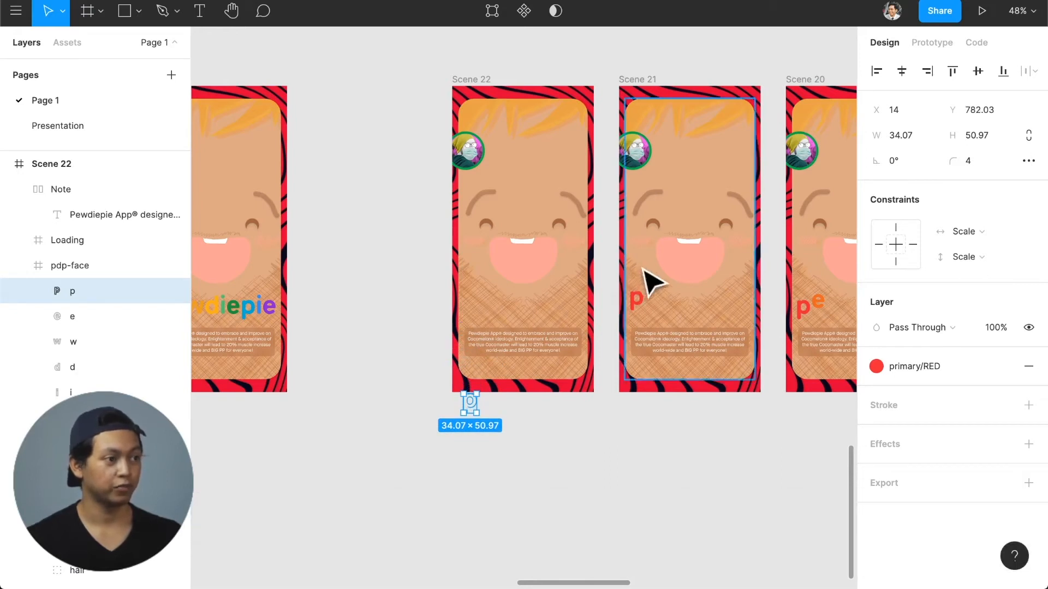
- Swap the eyes instance in Scene 20 to the EYES 1 component
scroll(644, 284, "right", 5)
double_click(611, 223)
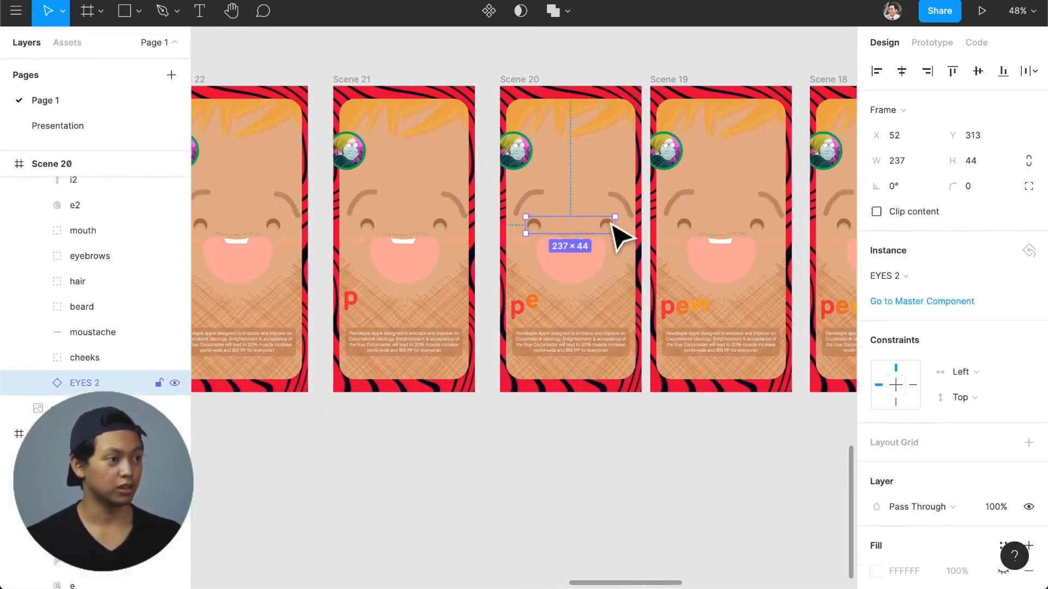
left_click(884, 274)
mouse_move(908, 396)
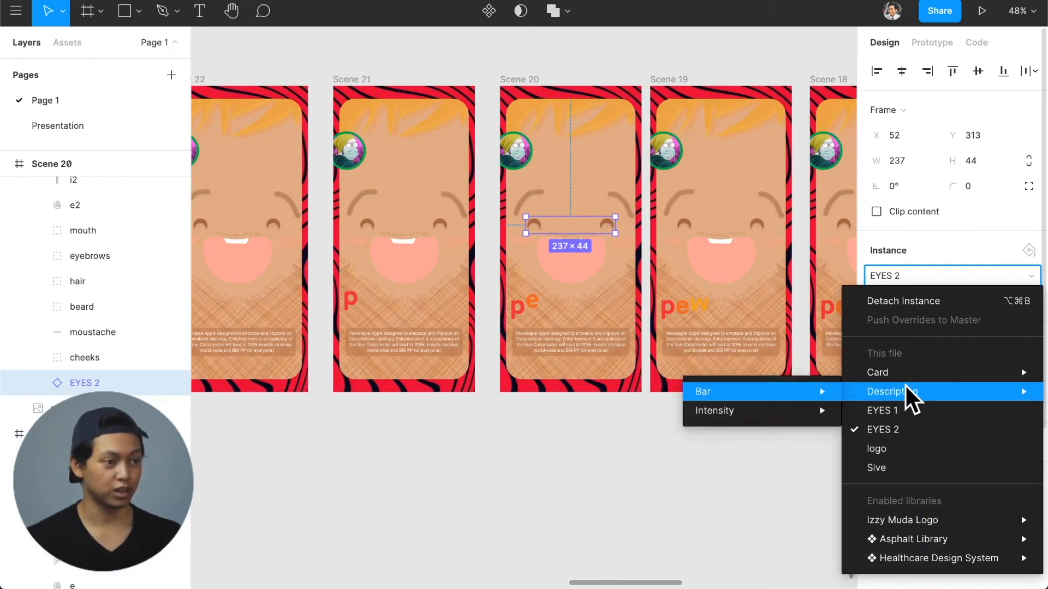
left_click(895, 410)
- Swap the eyes instance in Scene 17 to the EYES 1 component
scroll(703, 251, "right", 6)
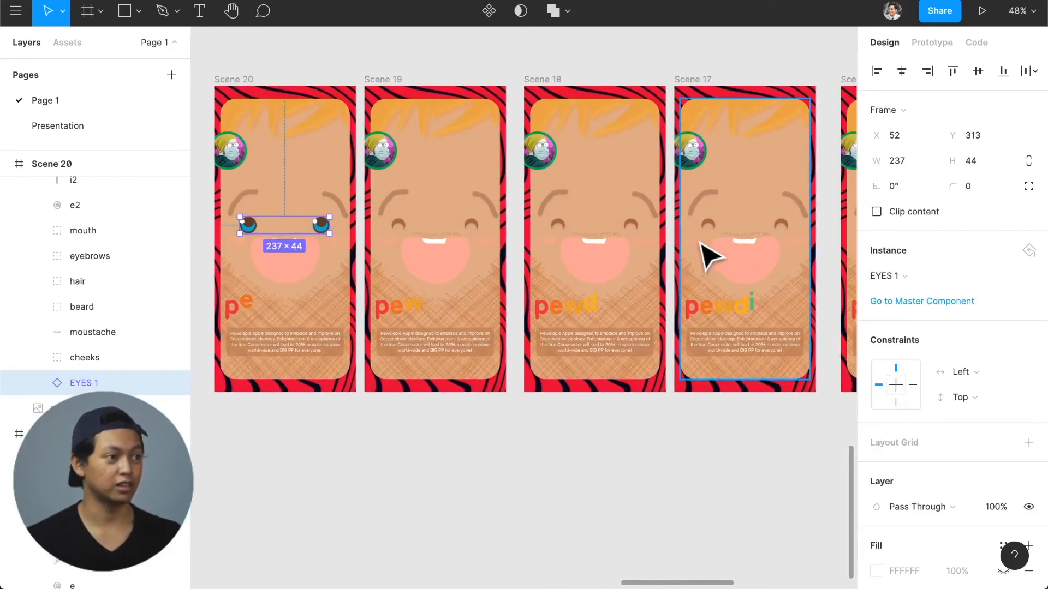
double_click(713, 227)
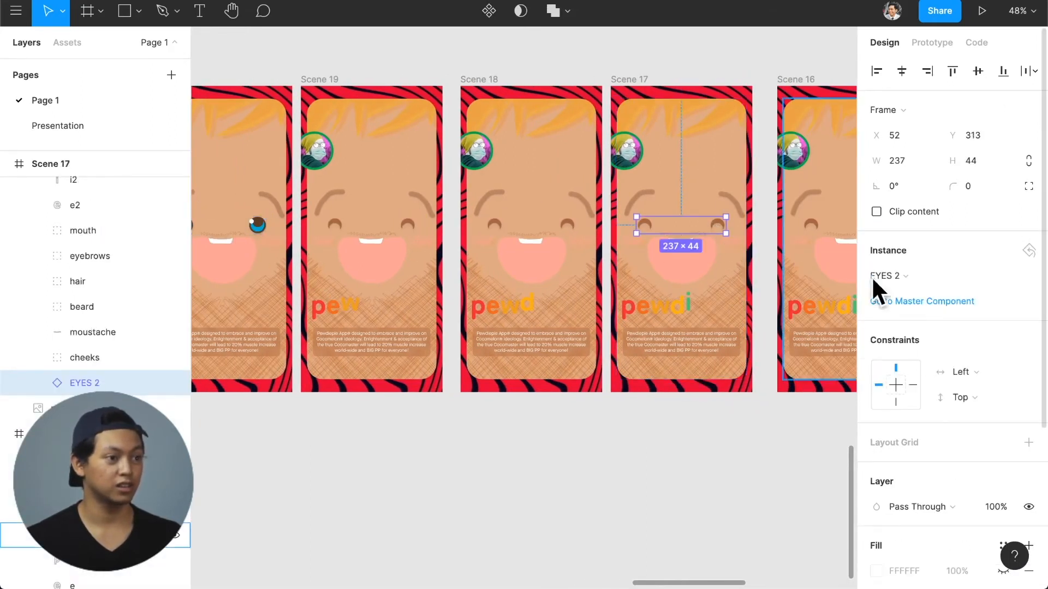
left_click(918, 275)
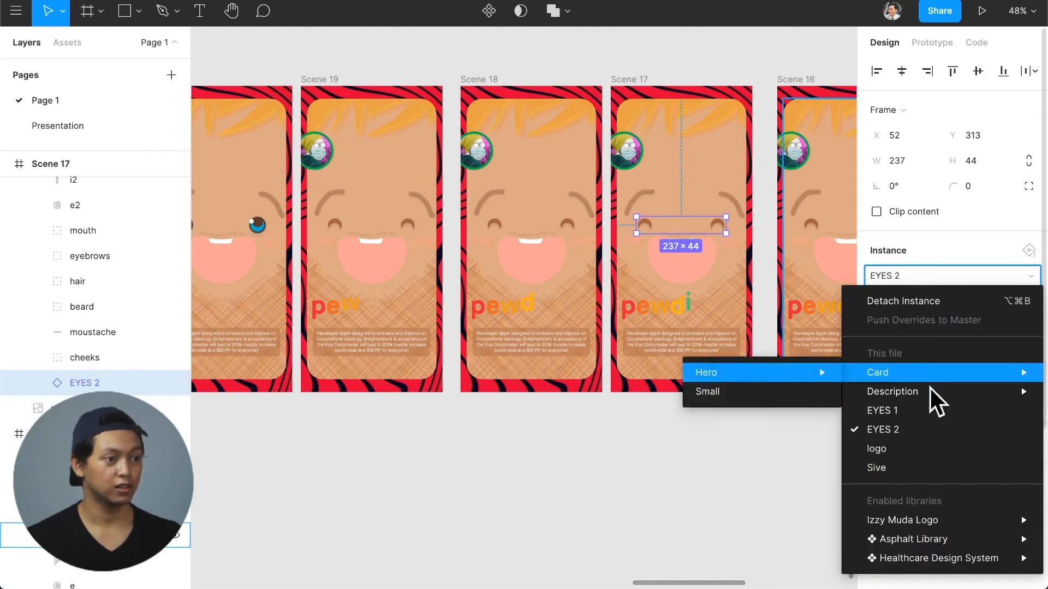
mouse_move(927, 372)
left_click(928, 415)
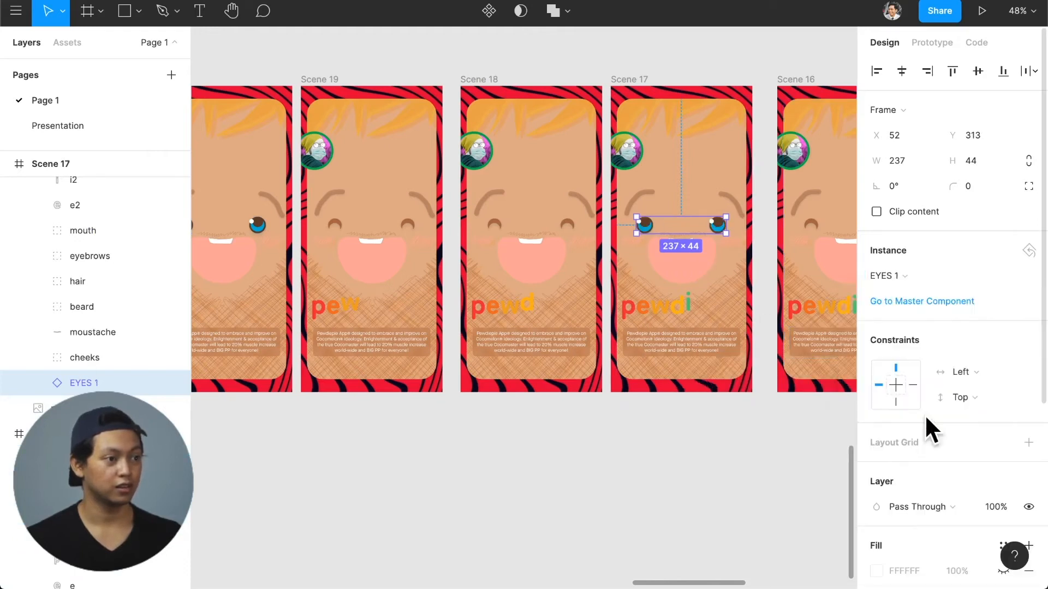
- Swap the eyes instance in Scene 18 to the EYES 1 component
double_click(574, 229)
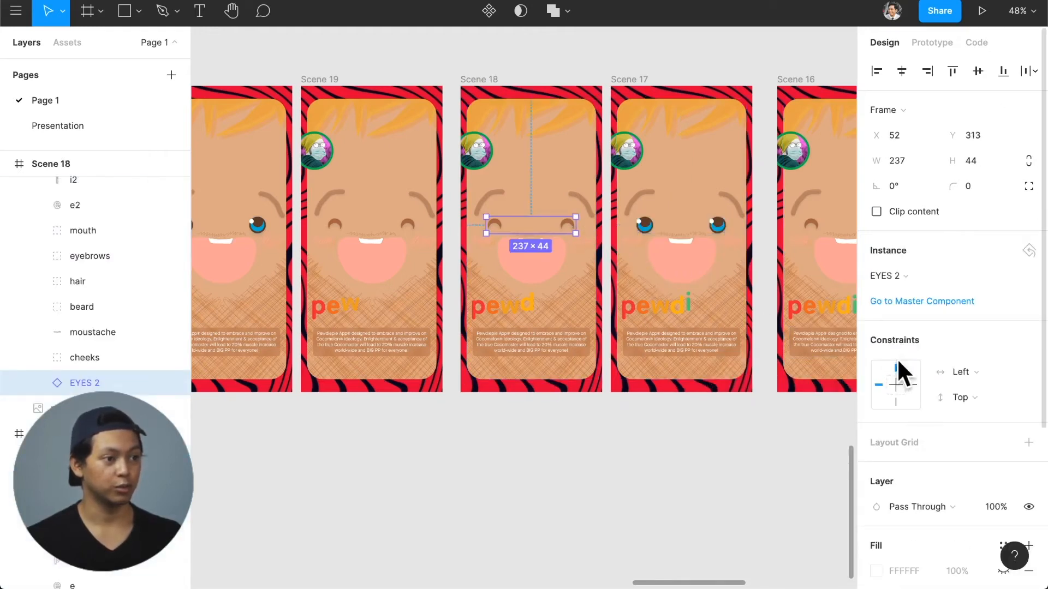
left_click(905, 277)
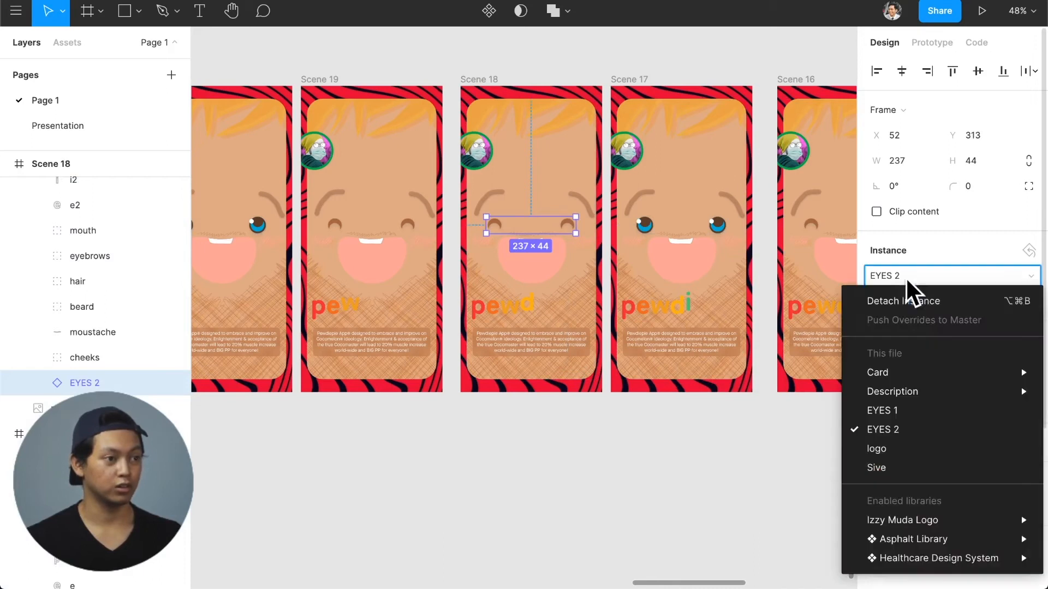
left_click(925, 410)
- Swap the eyes instance in Scene 15 to the EYES 1 component
scroll(642, 330, "right", 10)
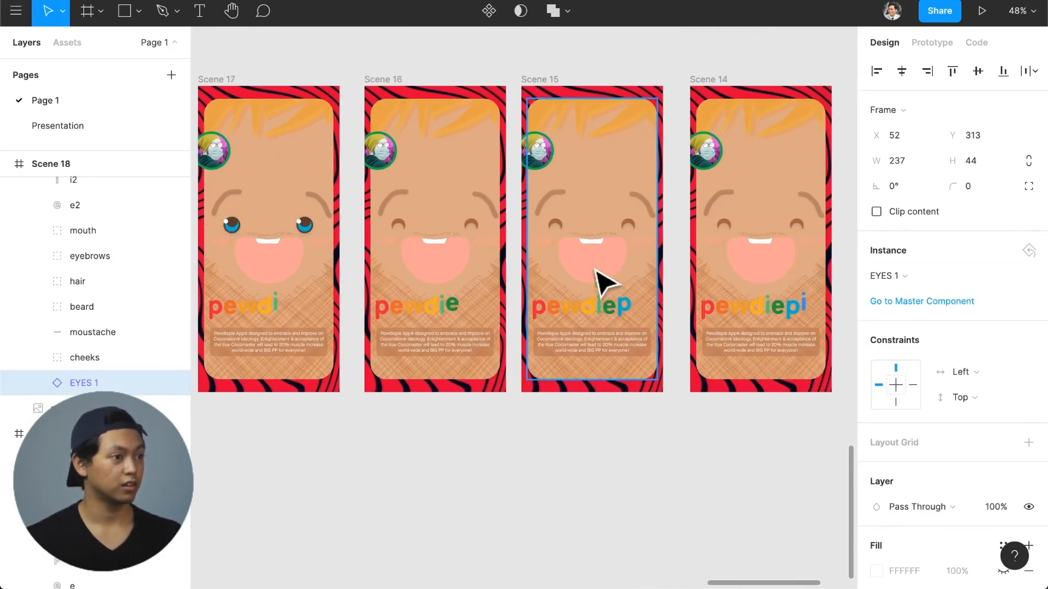
double_click(637, 234)
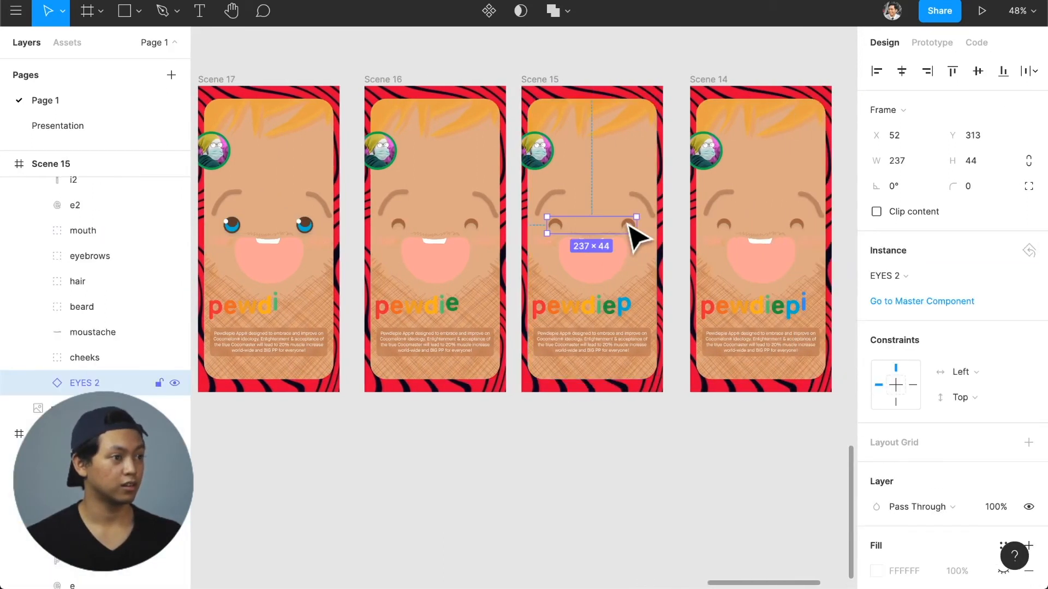
left_click(870, 273)
left_click(909, 411)
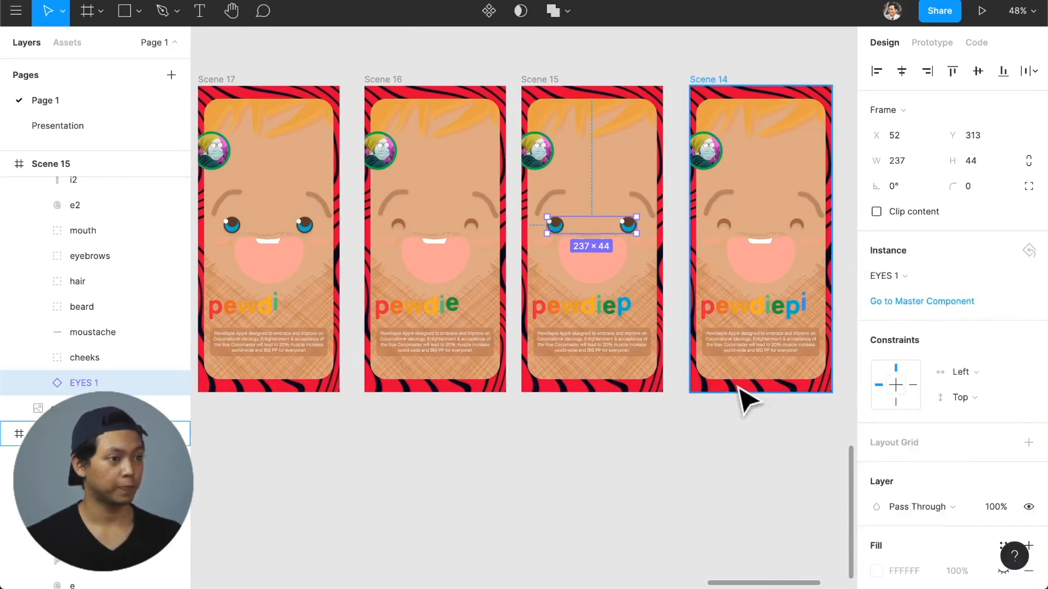
- Review the whole scene sequence from Scene 13 back through Scene 22 and Scene 12 to Scene 3
scroll(715, 377, "right", 5)
scroll(714, 378, "right", 2)
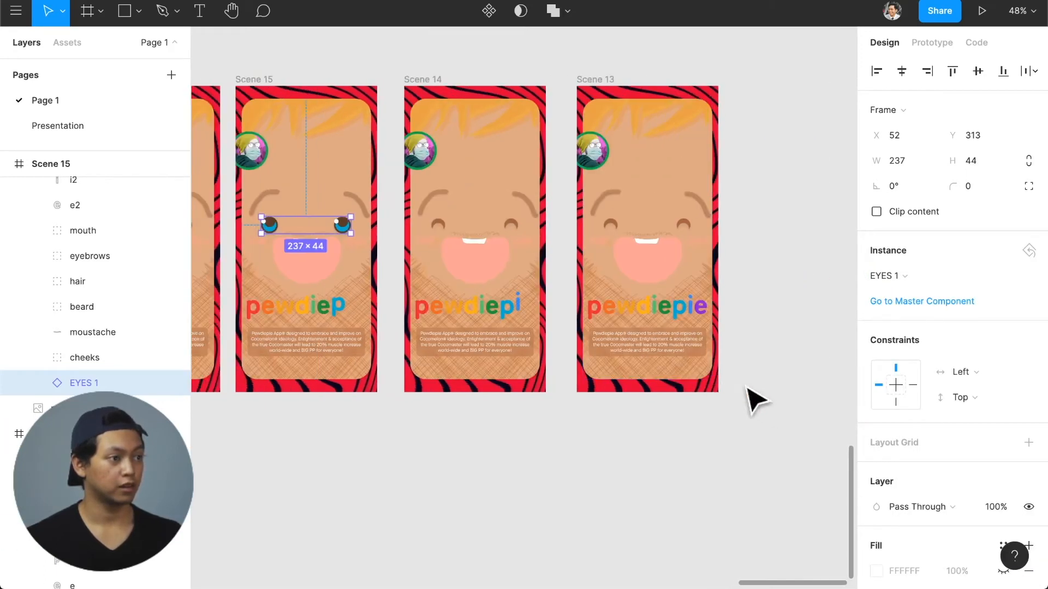
left_click(752, 394)
scroll(770, 379, "down", 3)
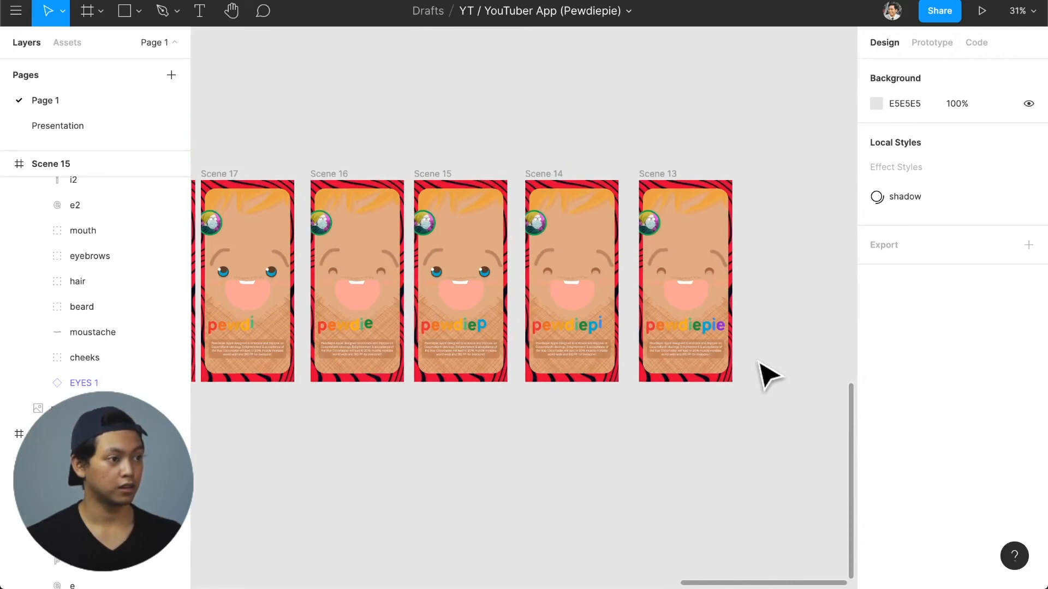
scroll(770, 377, "down", 2)
scroll(769, 375, "left", 10)
scroll(761, 361, "right", 8)
scroll(762, 365, "left", 8)
scroll(761, 364, "left", 2)
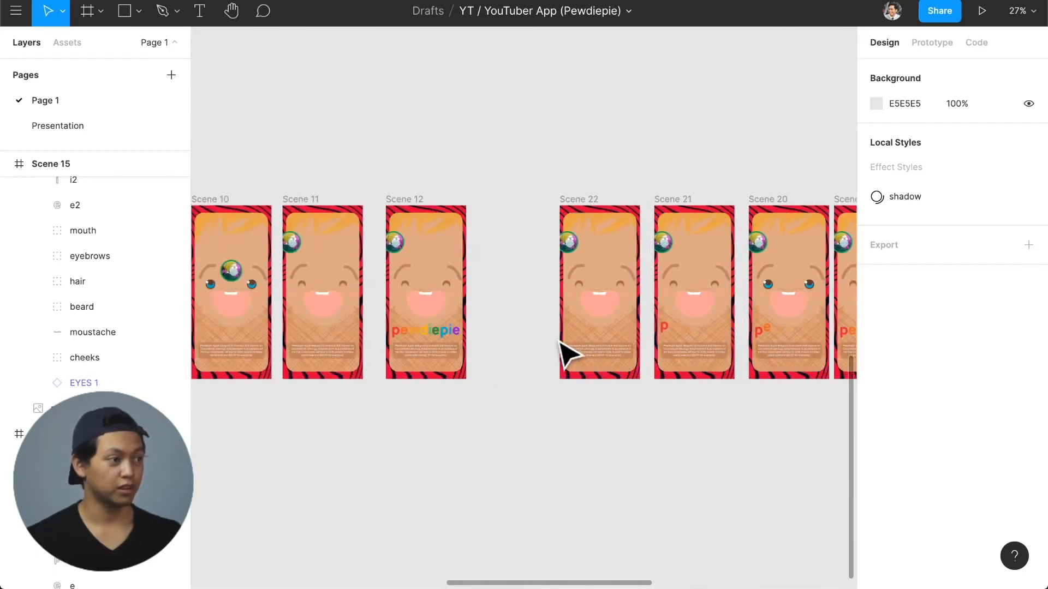
scroll(564, 353, "down", 2)
left_click(533, 355)
scroll(533, 355, "right", 6)
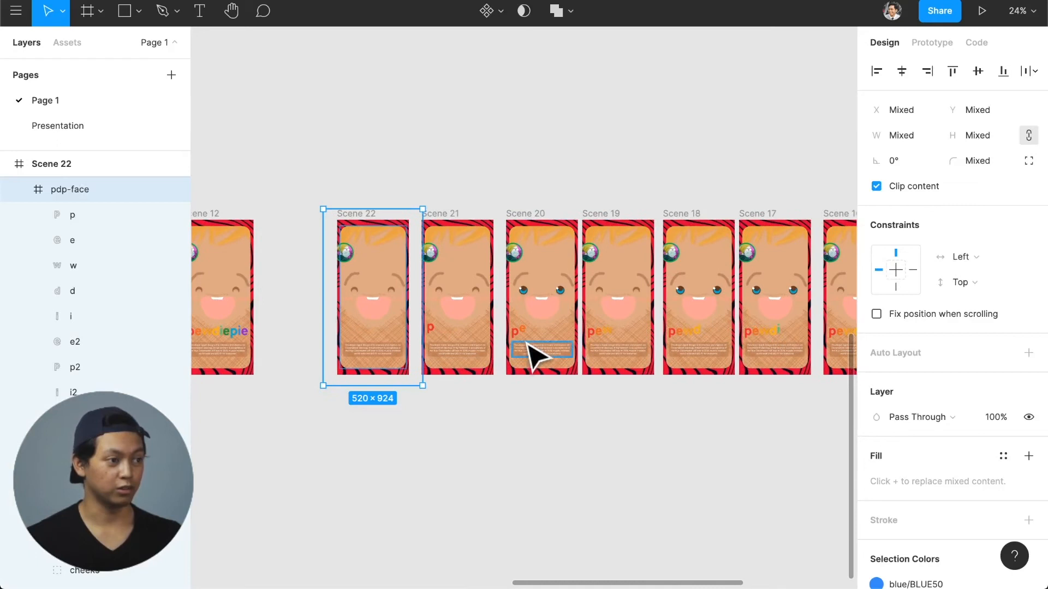
scroll(533, 355, "right", 8)
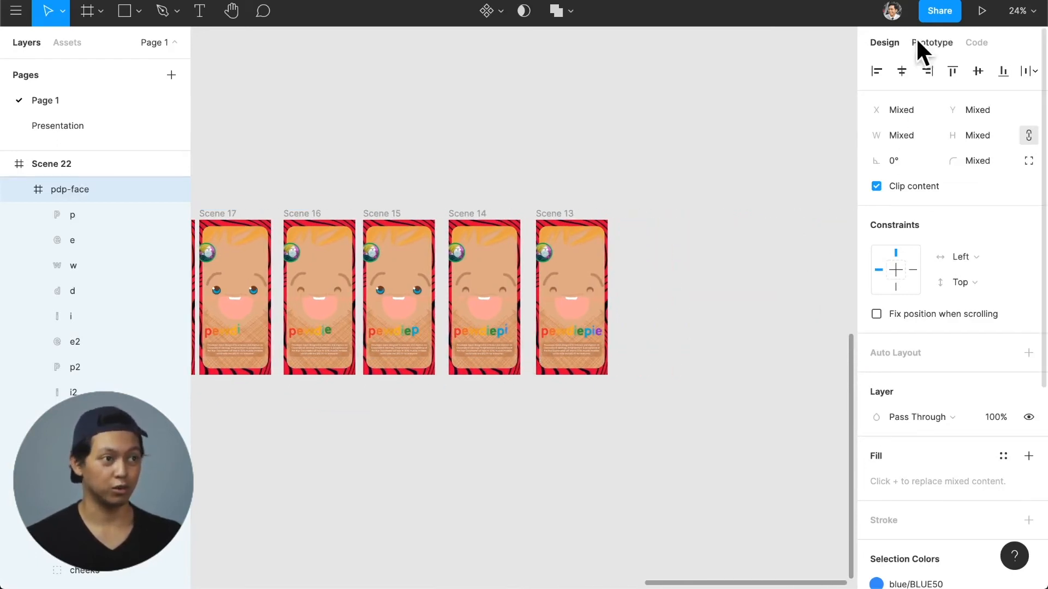
scroll(449, 290, "left", 5)
scroll(449, 289, "left", 10)
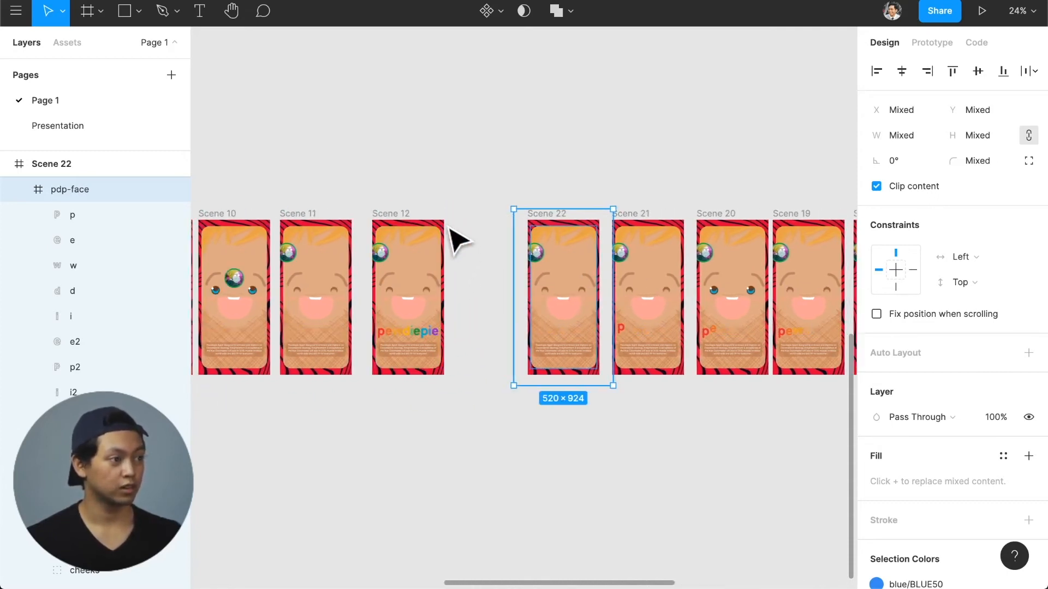
scroll(456, 233, "left", 10)
scroll(456, 217, "left", 3)
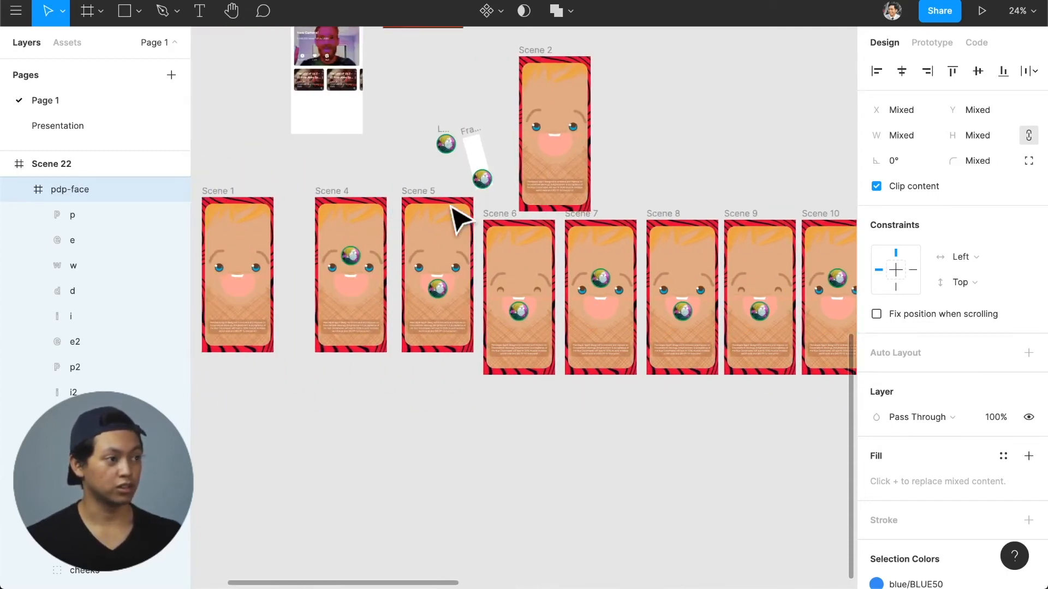
scroll(437, 216, "left", 6)
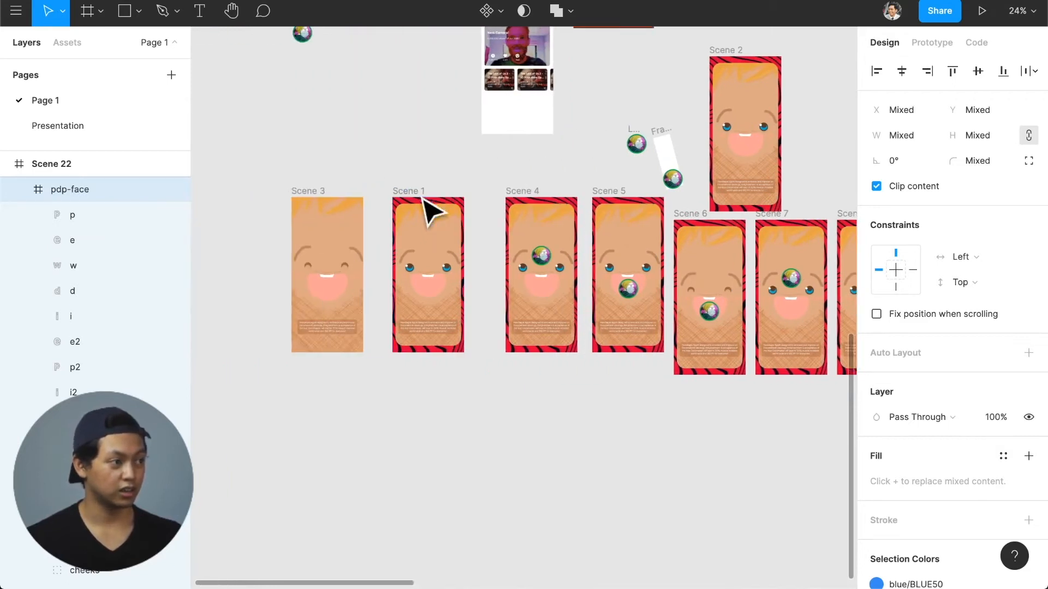
- Move the tilted frame holding the avatar up to Y 1991.56, clear of Scene 5
left_click_drag(276, 174, 664, 380)
key("ctrl+alt+g")
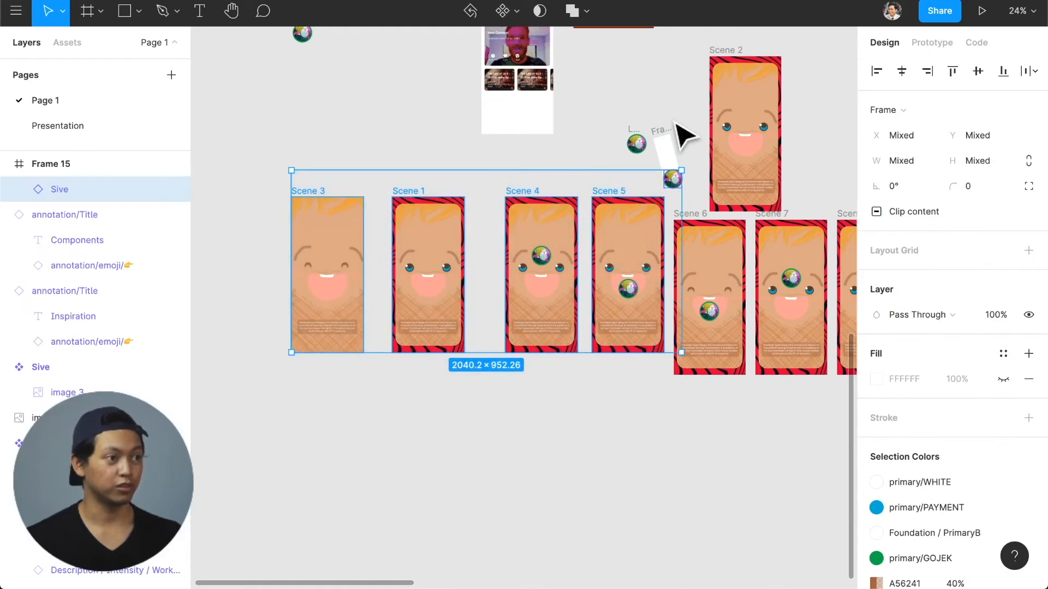
left_click(675, 122)
left_click_drag(661, 132, 659, 109)
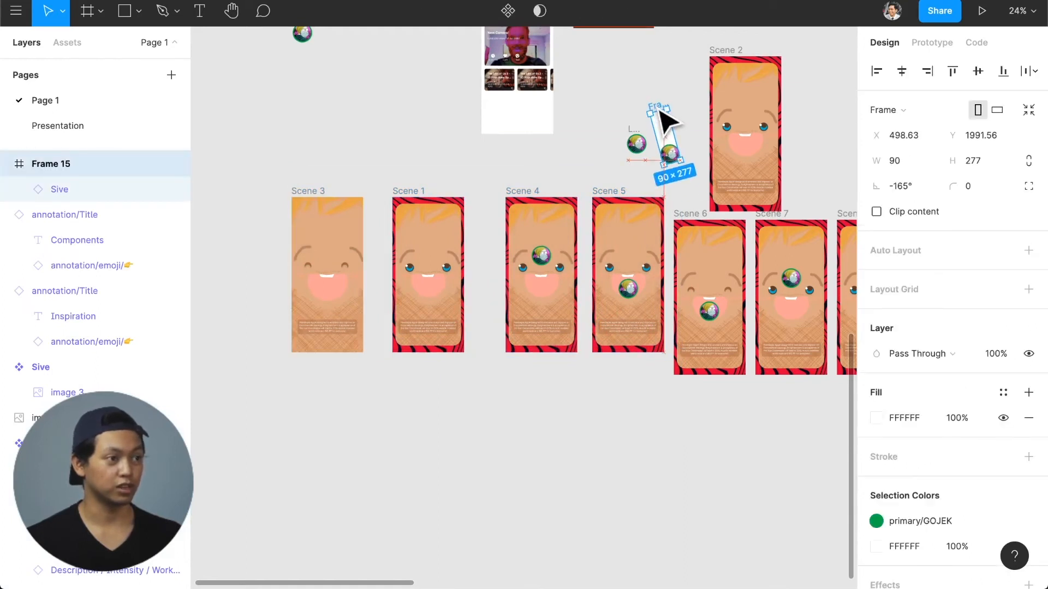
- Move Scenes 3, 1, 4 and 5 together down to Y 2303, in line with Scene 6
left_click_drag(273, 169, 672, 384)
left_click_drag(640, 316, 640, 342)
left_click(590, 440)
- Inspect the prototype interaction and animation settings of Scene 3
scroll(557, 425, "left", 3)
scroll(476, 321, "up", 3)
scroll(486, 333, "up", 3)
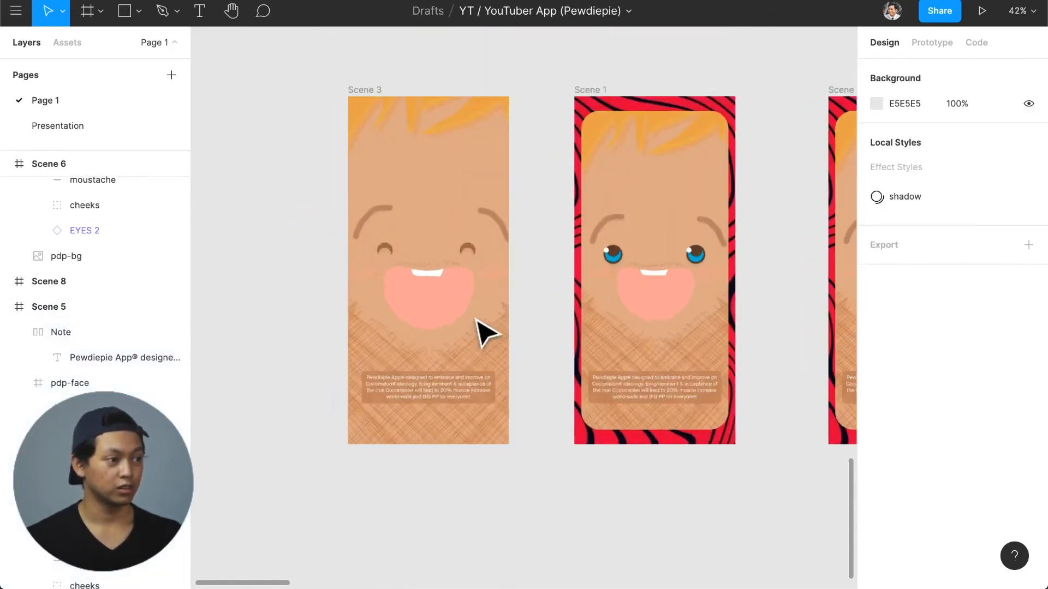
left_click(366, 91)
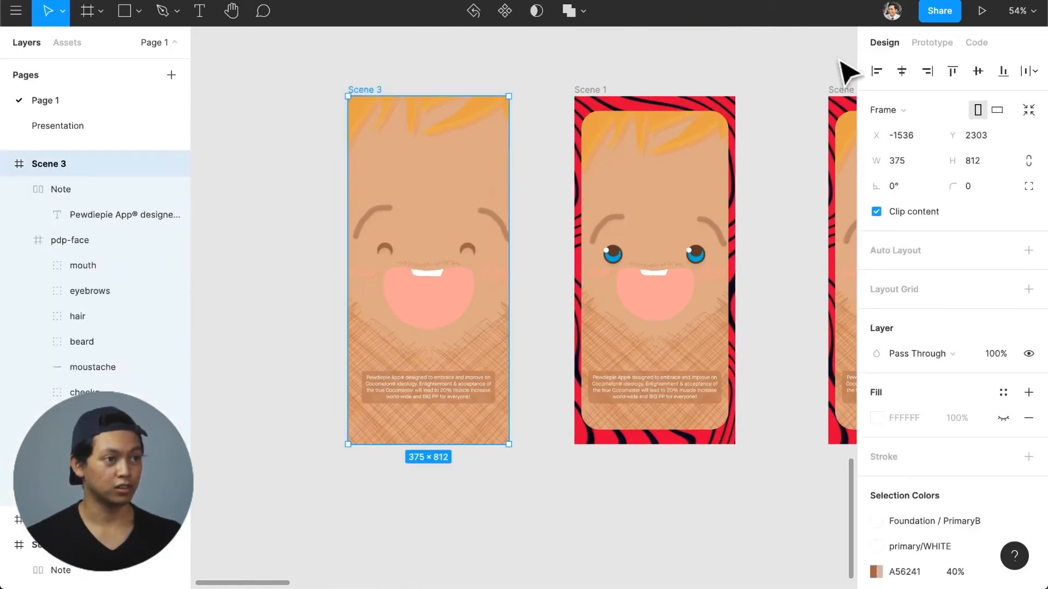
left_click(910, 44)
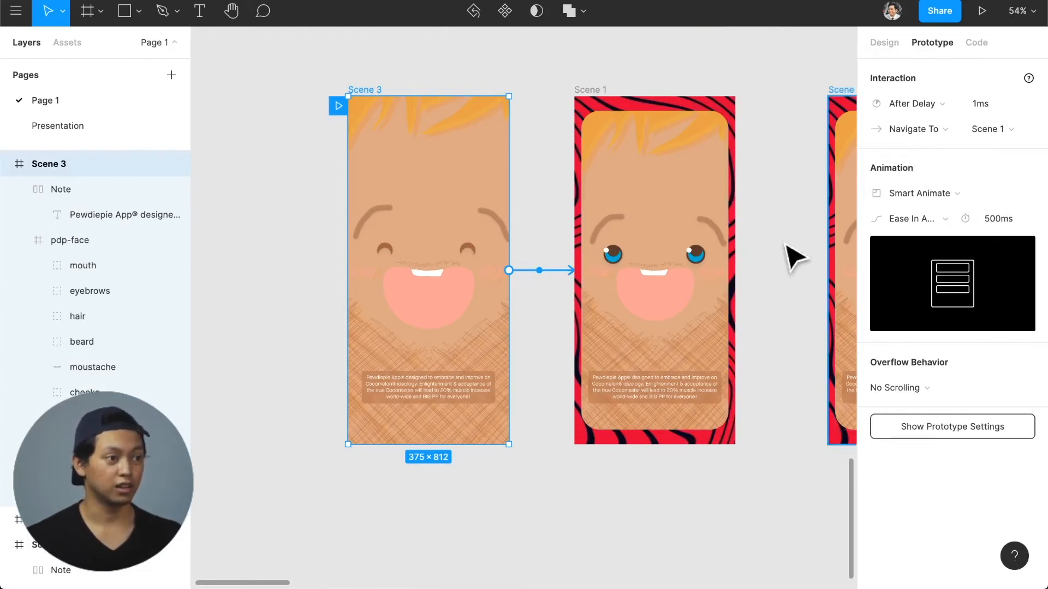
- Link Scene 1 to Scene 4 in the prototype and set the transition's easing to Ease In
scroll(725, 251, "right", 5)
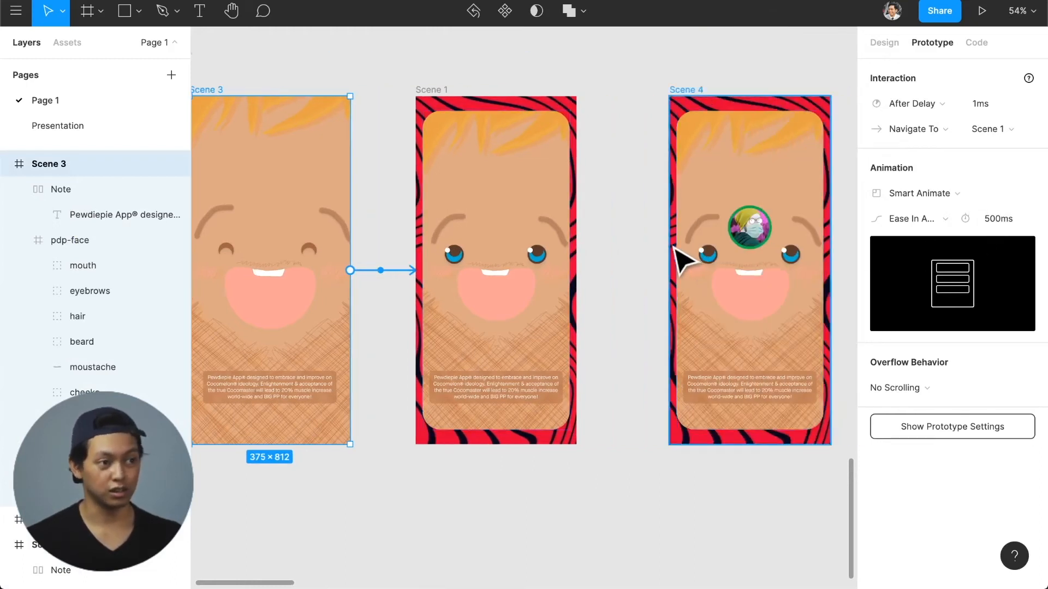
scroll(677, 249, "right", 2)
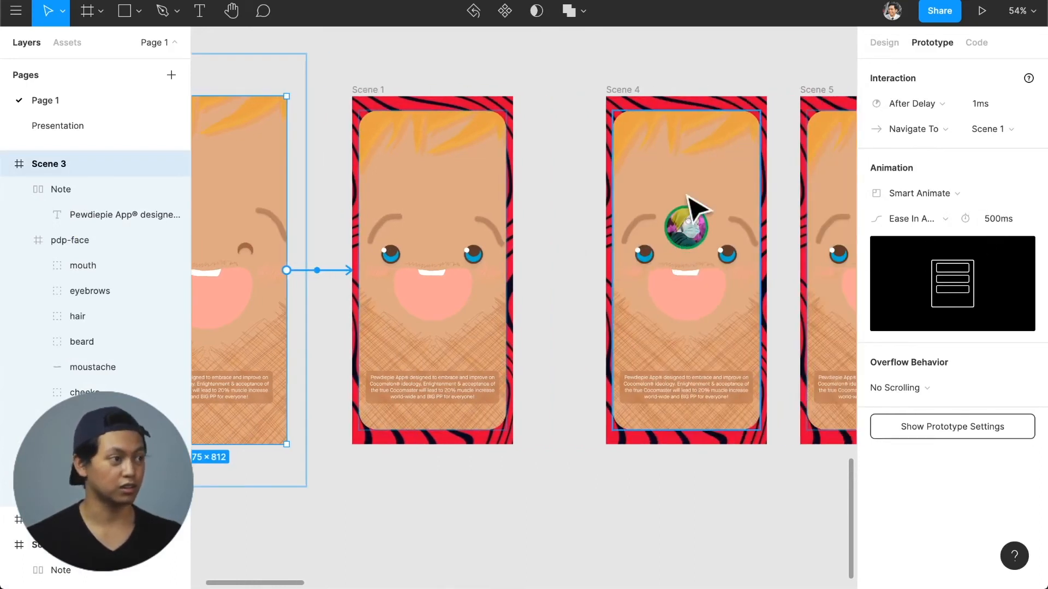
left_click(377, 90)
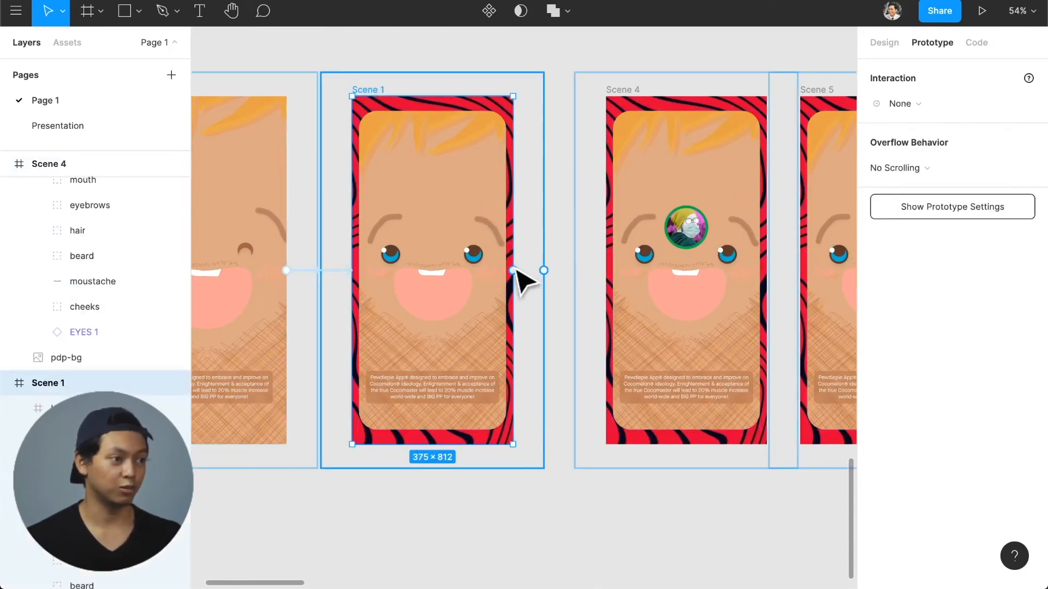
left_click_drag(573, 295, 743, 293)
left_click(923, 217)
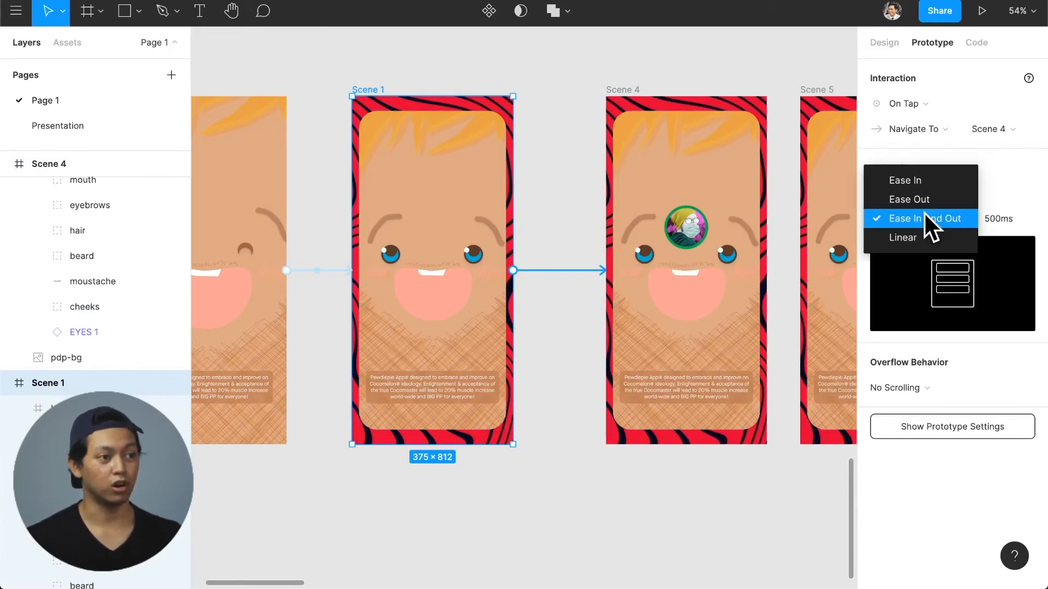
left_click(929, 180)
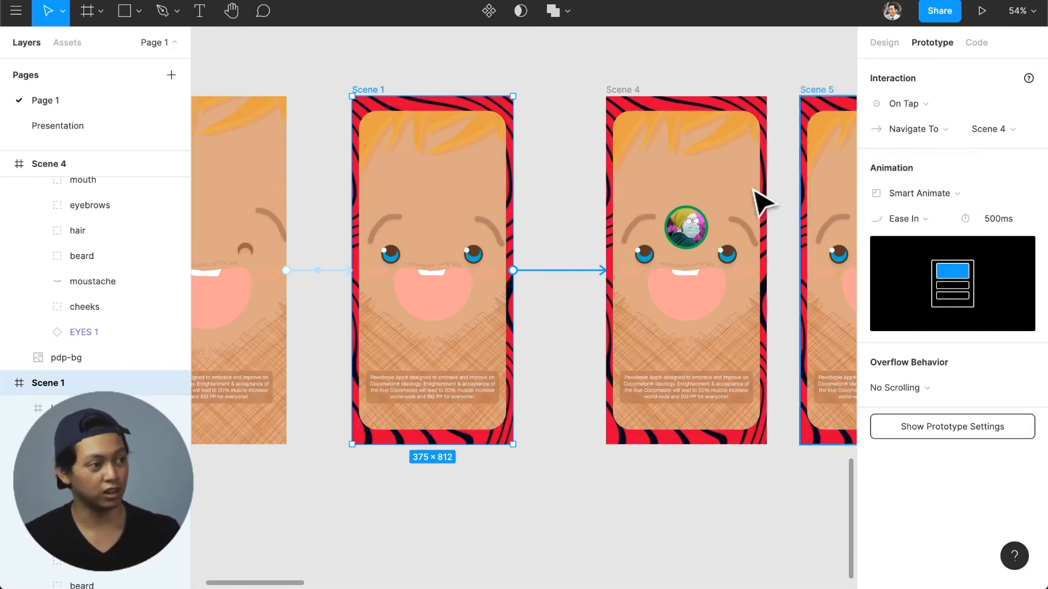
- Link Scene 4 to Scene 5 with a prototype connection
scroll(627, 204, "right", 2)
scroll(627, 205, "right", 6)
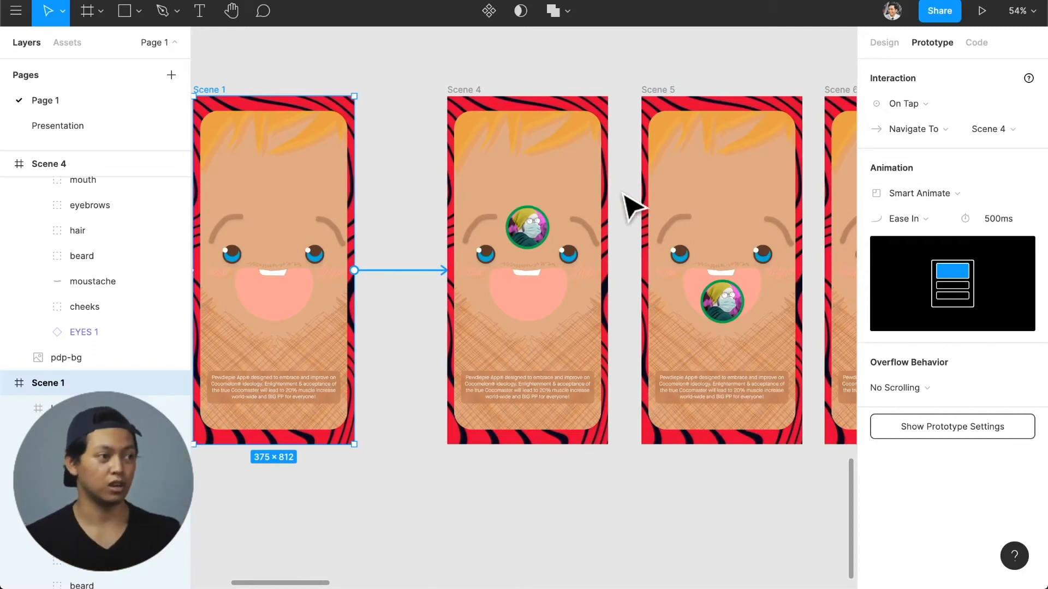
scroll(594, 218, "right", 3)
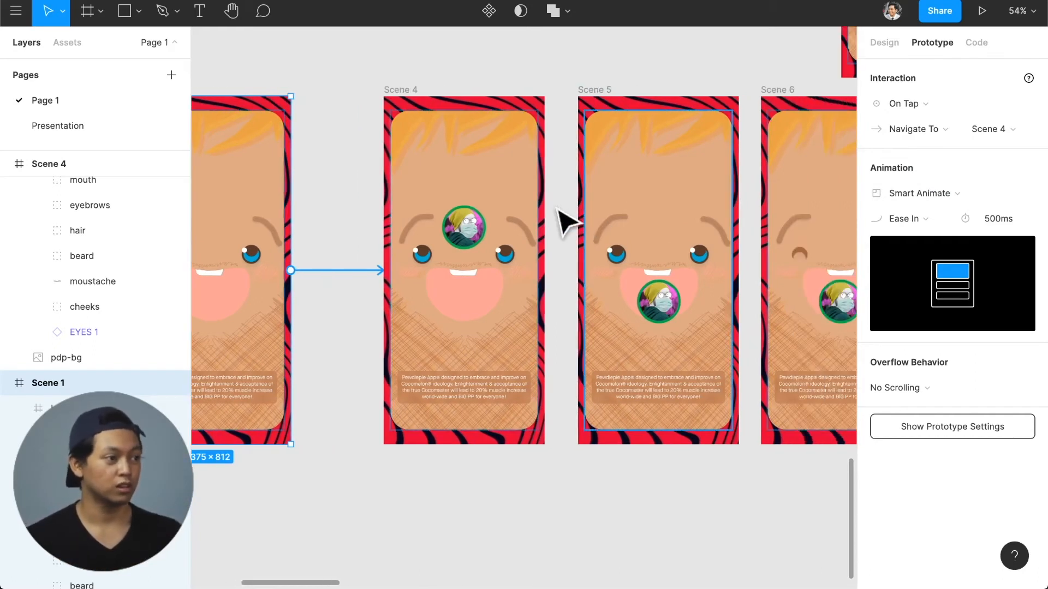
scroll(564, 220, "right", 4)
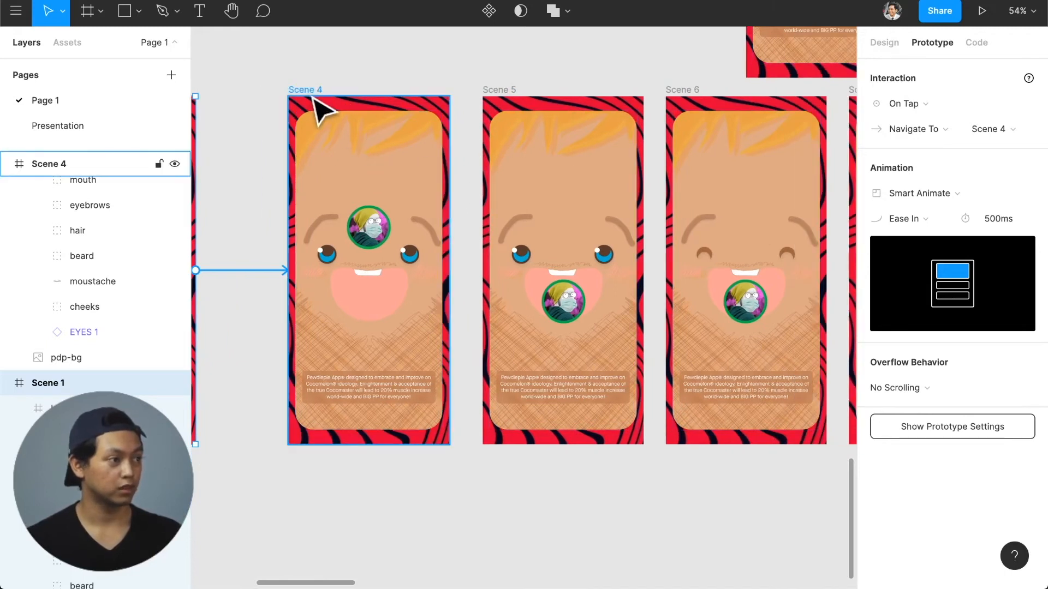
left_click(306, 90)
left_click_drag(451, 271, 494, 285)
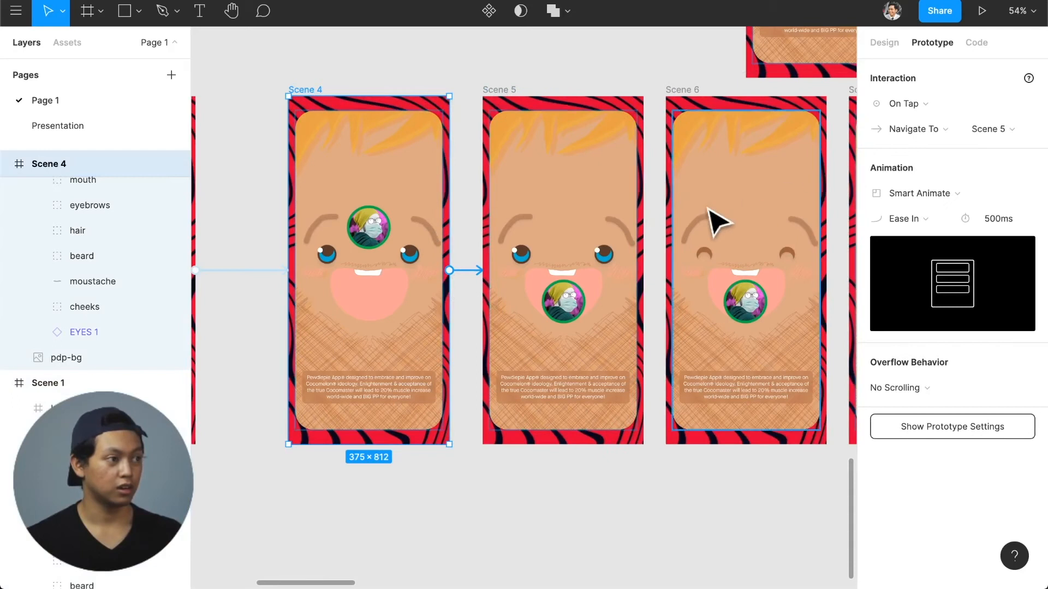
- Set the trigger of the Scene 1 to Scene 4 connection to After Delay with a delay of 1 ms
scroll(692, 224, "left", 5)
left_click(395, 271)
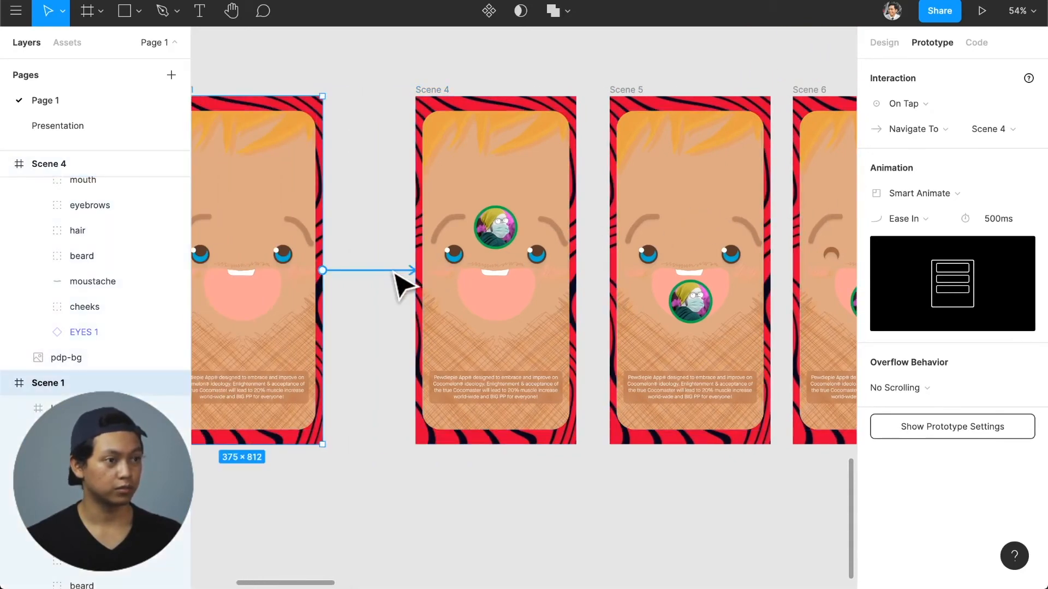
left_click(944, 100)
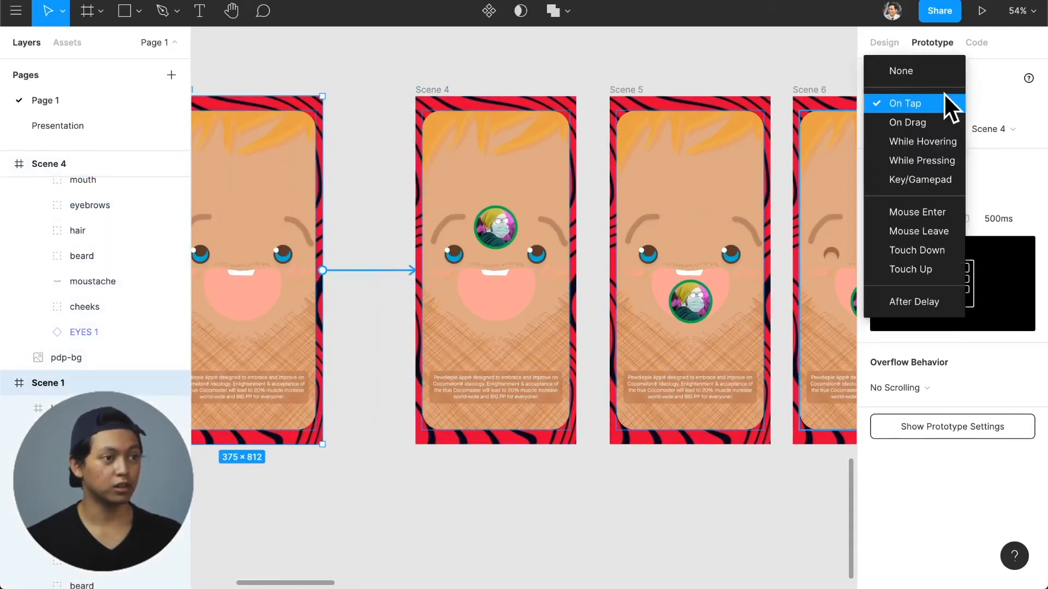
left_click(938, 293)
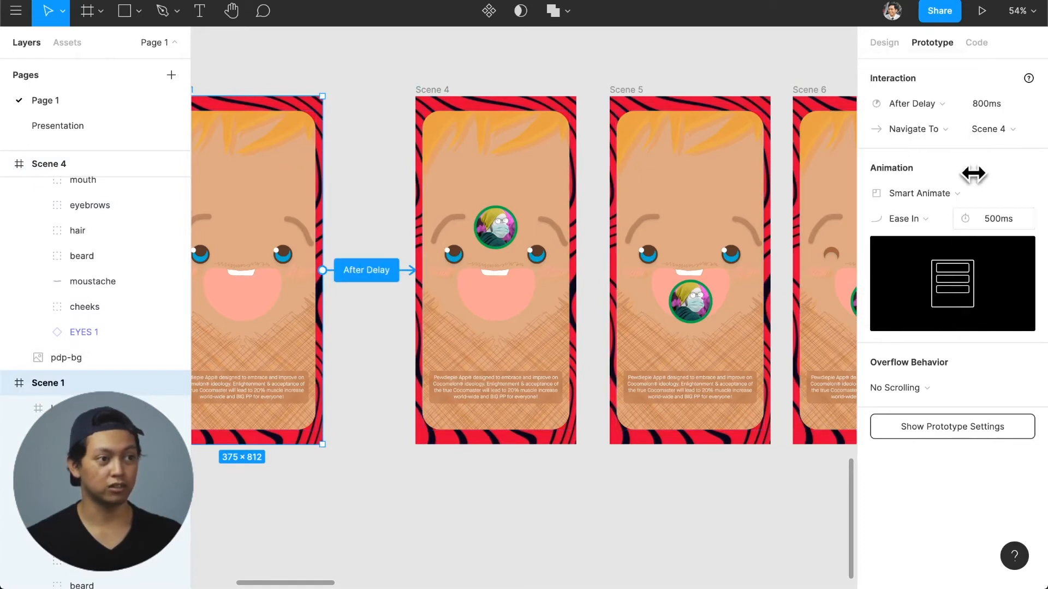
type("1")
key("Return")
mouse_move(1025, 80)
left_click(988, 103)
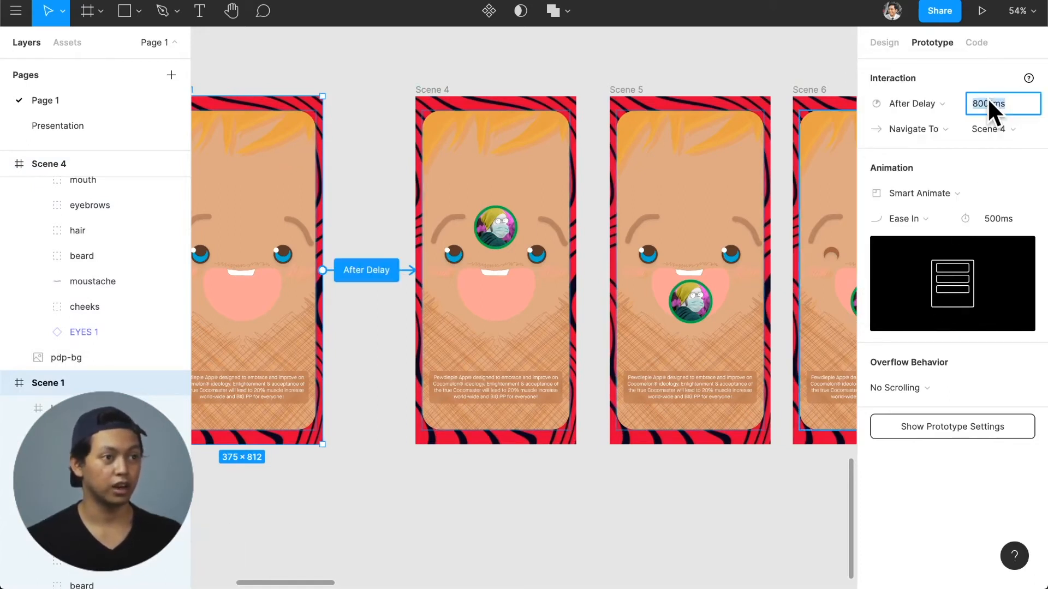
type("1")
key("Return")
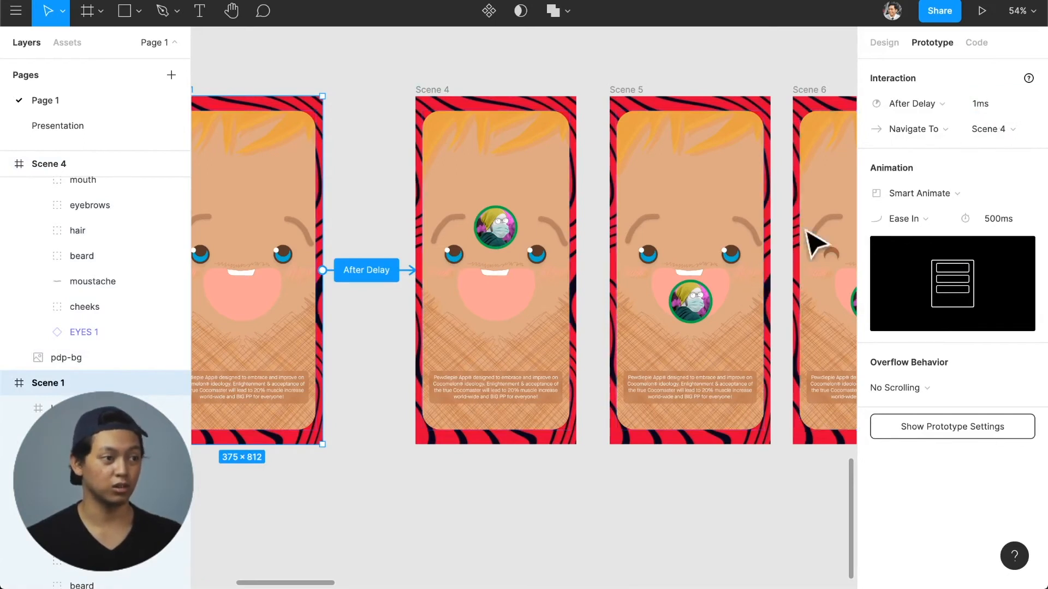
- Set the easing of the Scene 4 to Scene 5 transition to Linear
scroll(686, 299, "right", 3)
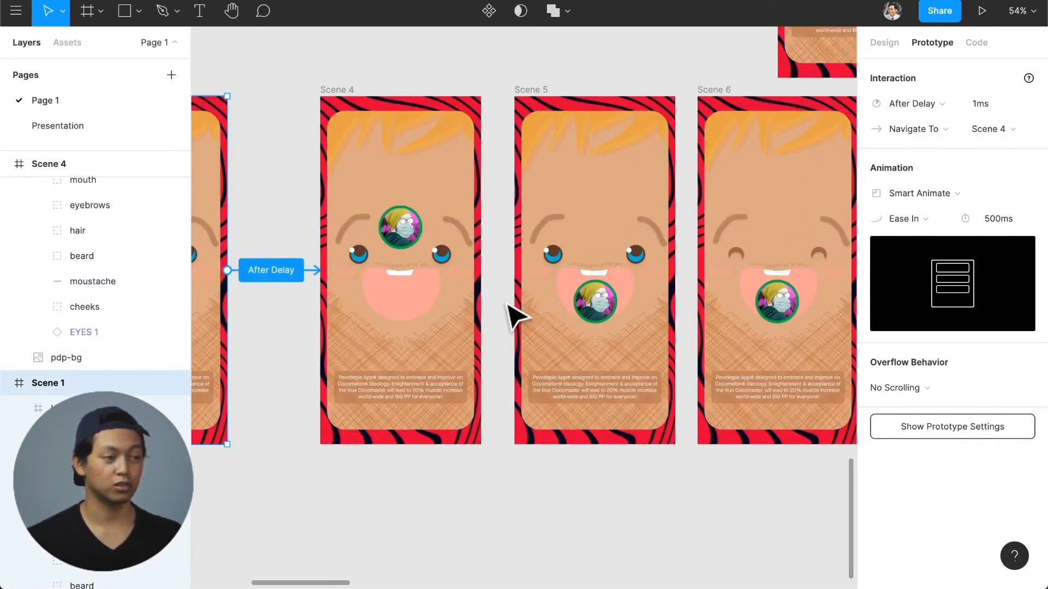
left_click(502, 303)
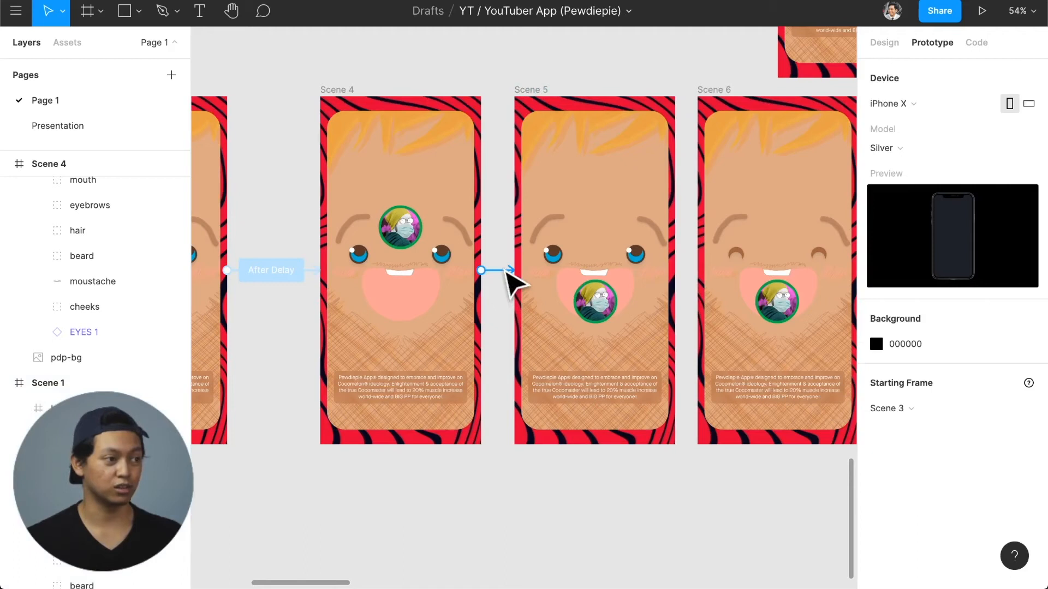
left_click(507, 270)
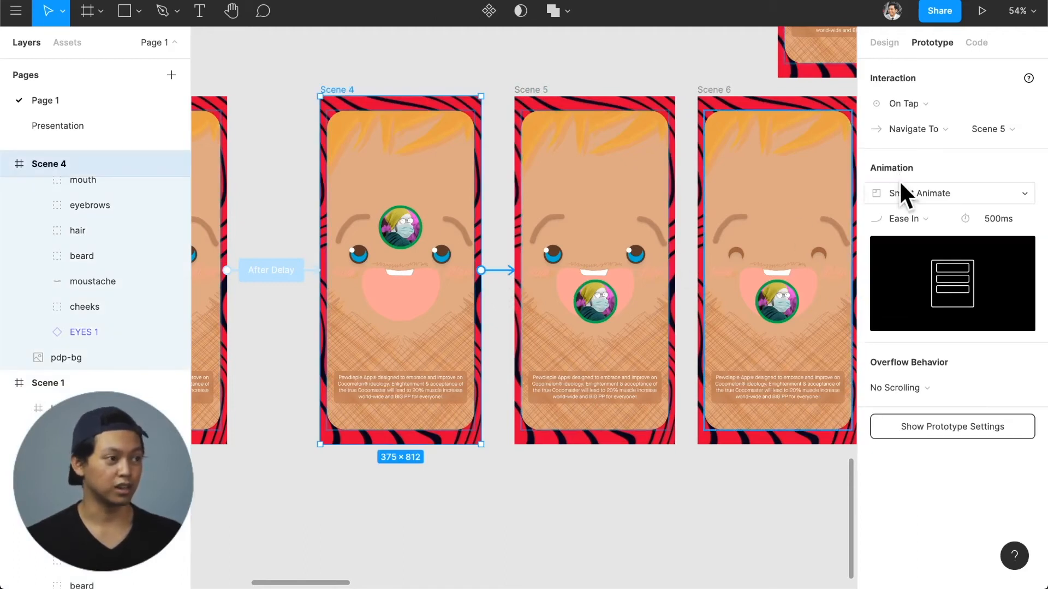
left_click(938, 224)
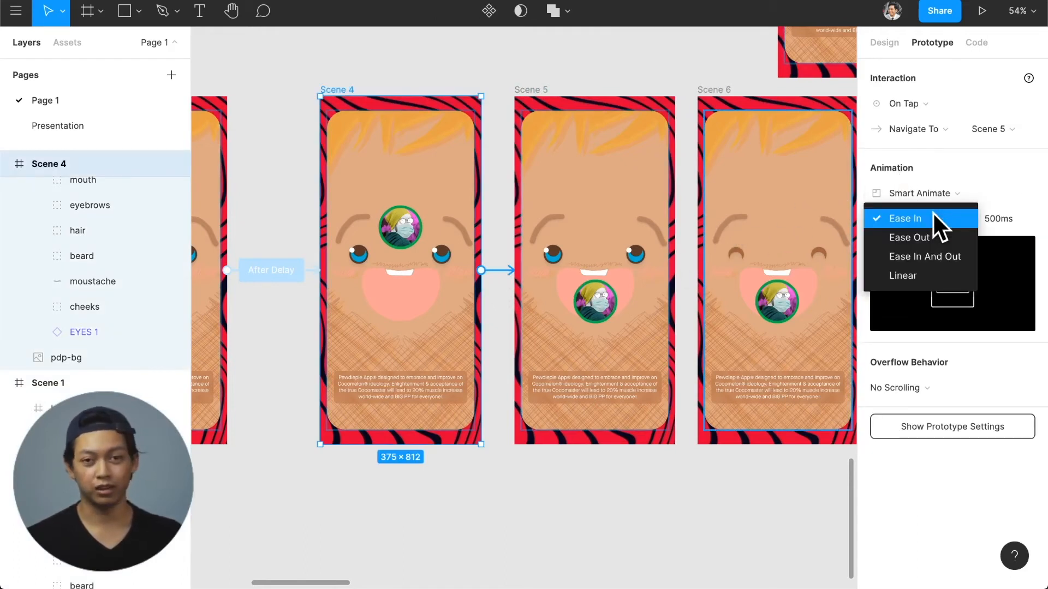
left_click(933, 270)
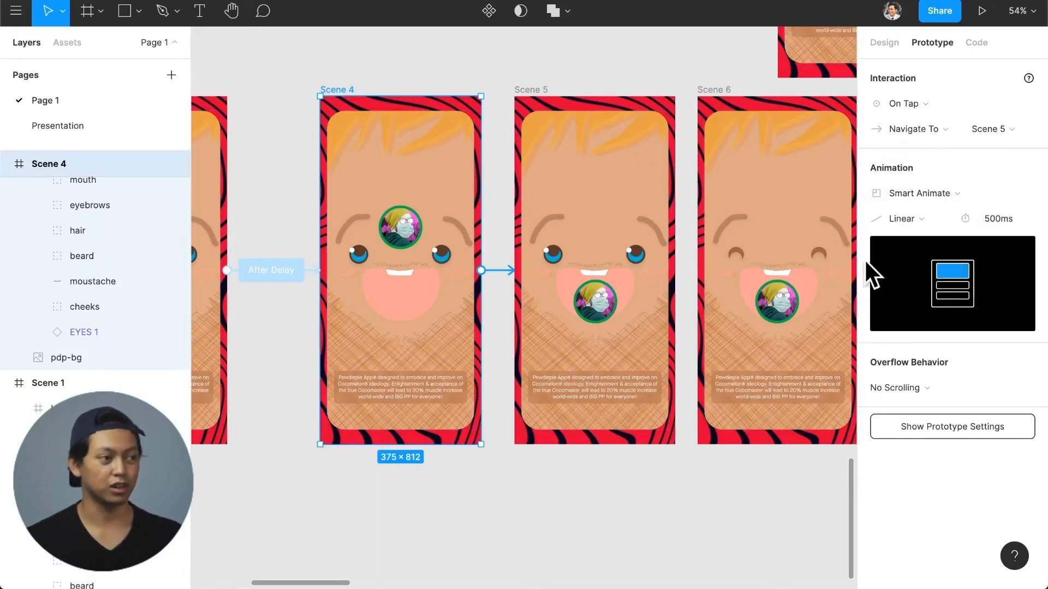
- Set the Scene 4 to Scene 5 trigger to After Delay with a delay of 1 ms
scroll(498, 293, "right", 1)
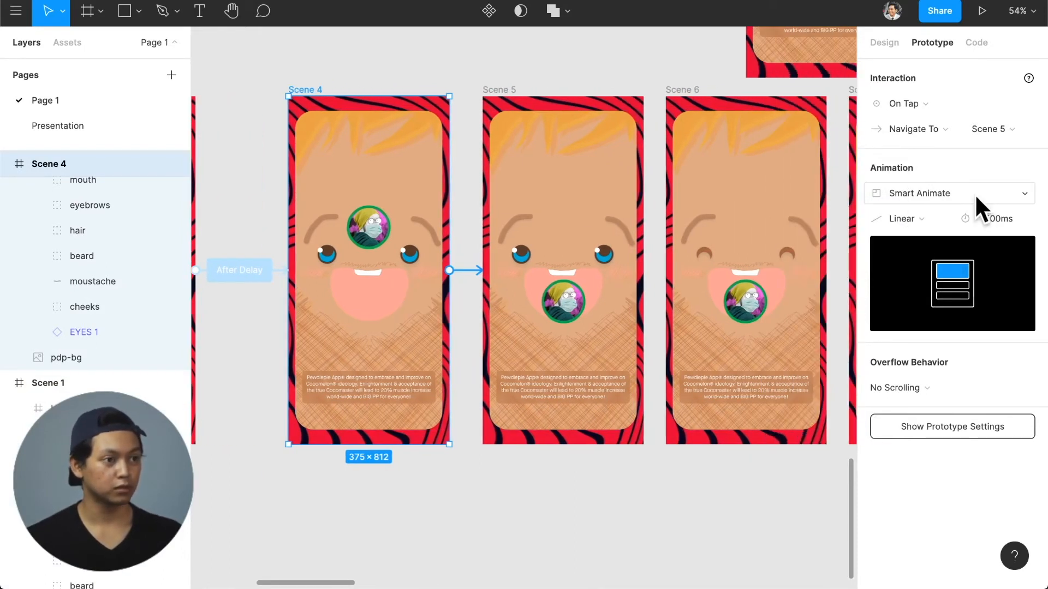
left_click(912, 101)
left_click(935, 300)
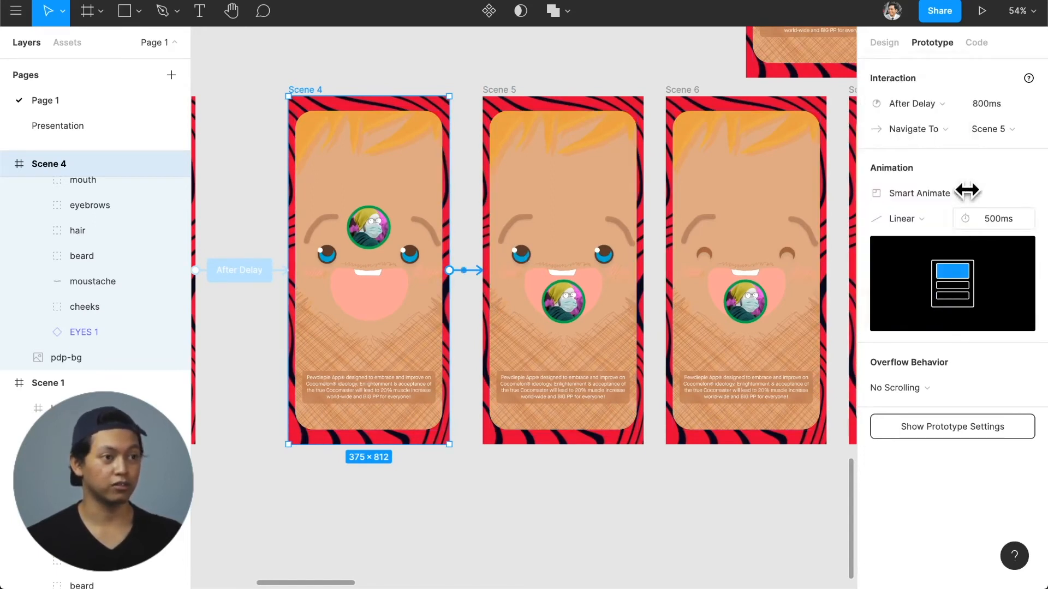
type("1")
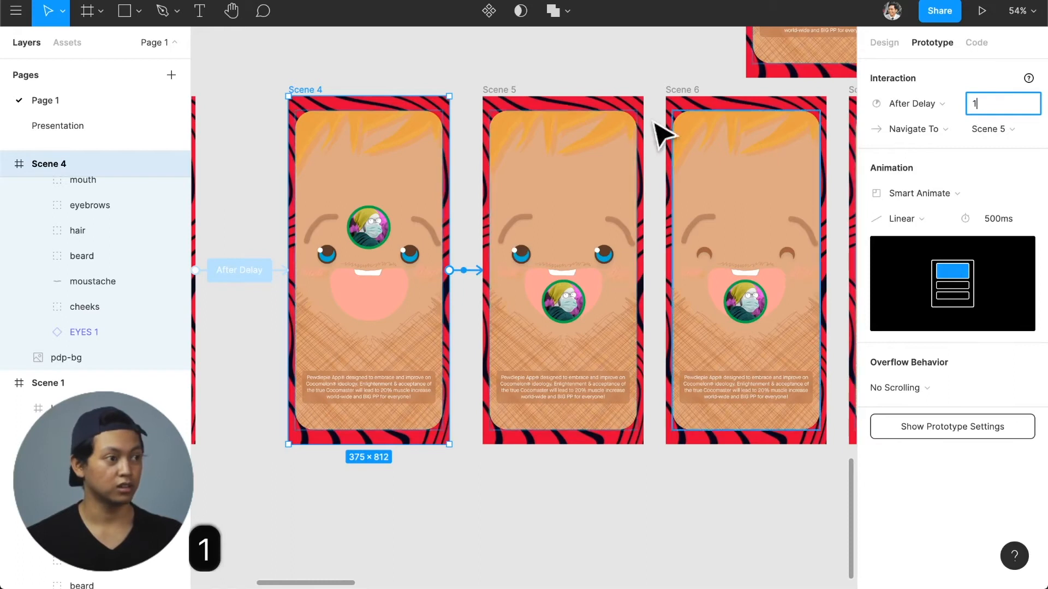
left_click(580, 89)
- Link Scene 5 to Scene 6 in the prototype with an After Delay trigger of 1 ms
left_click(511, 88)
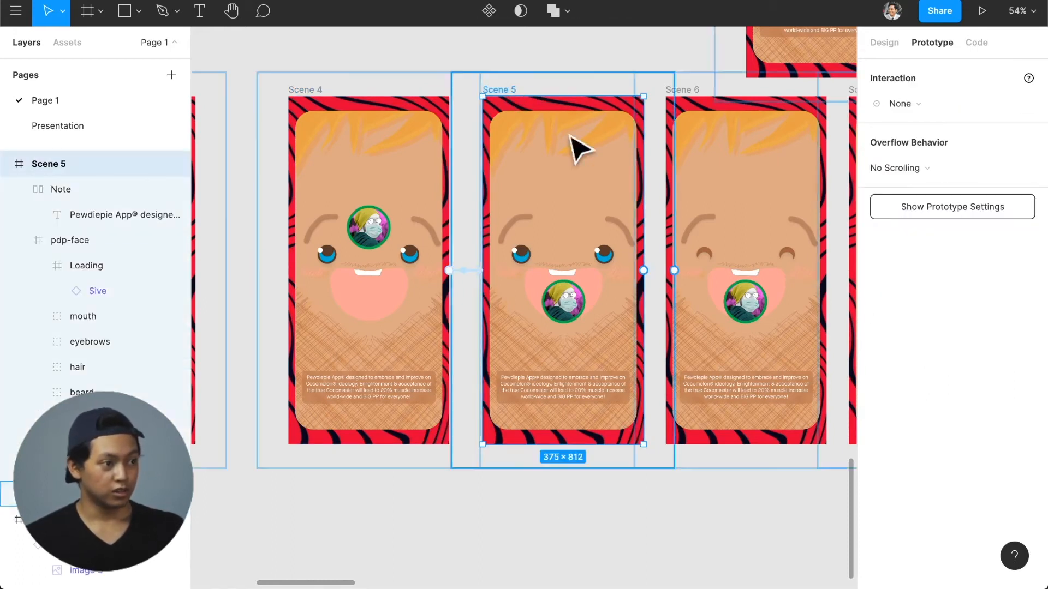
left_click_drag(654, 268, 754, 260)
left_click(916, 104)
left_click(935, 301)
type("1")
left_click(837, 228)
- Link Scene 6 to Scene 7 in the prototype with an After Delay trigger of 1 ms
scroll(636, 154, "right", 3)
left_click(556, 89)
left_click(904, 103)
left_click(938, 302)
type("1")
key("Escape")
- Link Scene 7 to Scene 8 in the prototype with an After Delay trigger of 1 ms
scroll(601, 218, "right", 3)
left_click(483, 89)
left_click(928, 104)
left_click(928, 302)
type("1")
left_click(776, 64)
- Link Scene 9 to Scene 10 in the prototype with an After Delay trigger of 1 ms
scroll(655, 76, "right", 3)
left_click_drag(487, 90, 482, 94)
scroll(545, 136, "right", 2)
left_click(524, 90)
left_click_drag(668, 269, 694, 274)
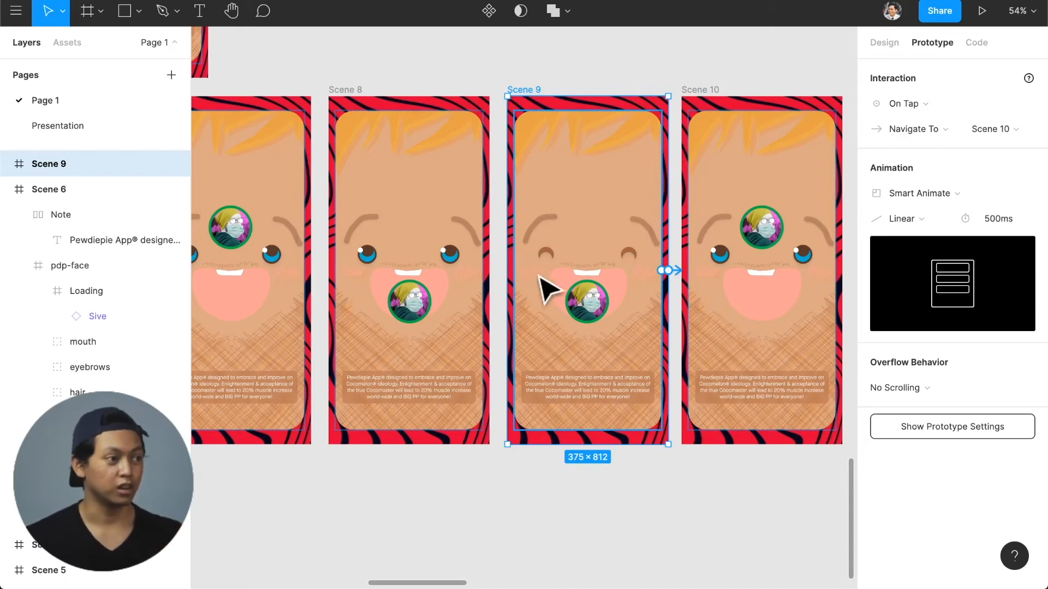
left_click(923, 104)
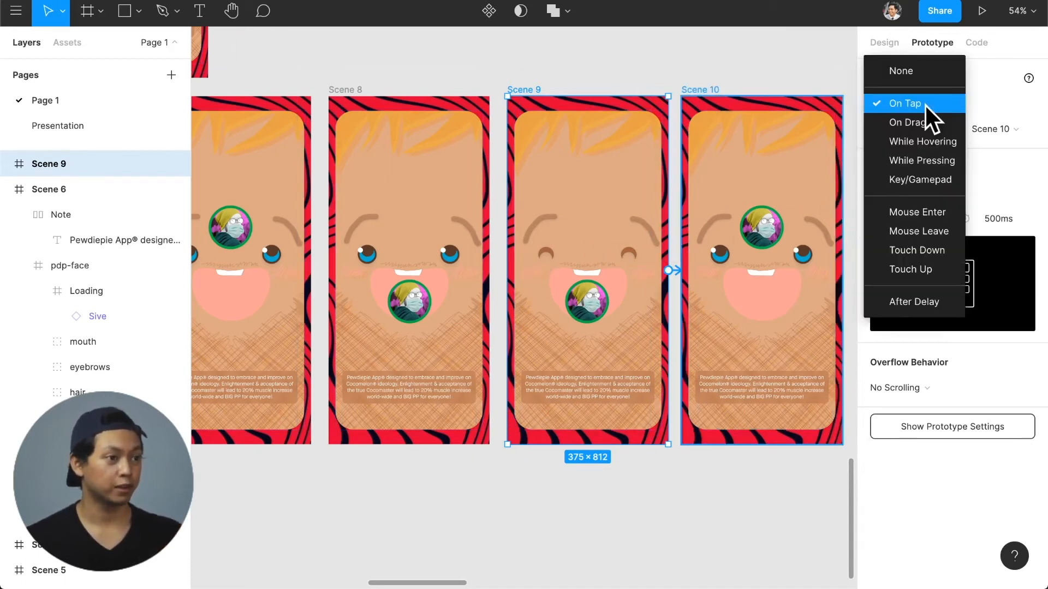
left_click(922, 297)
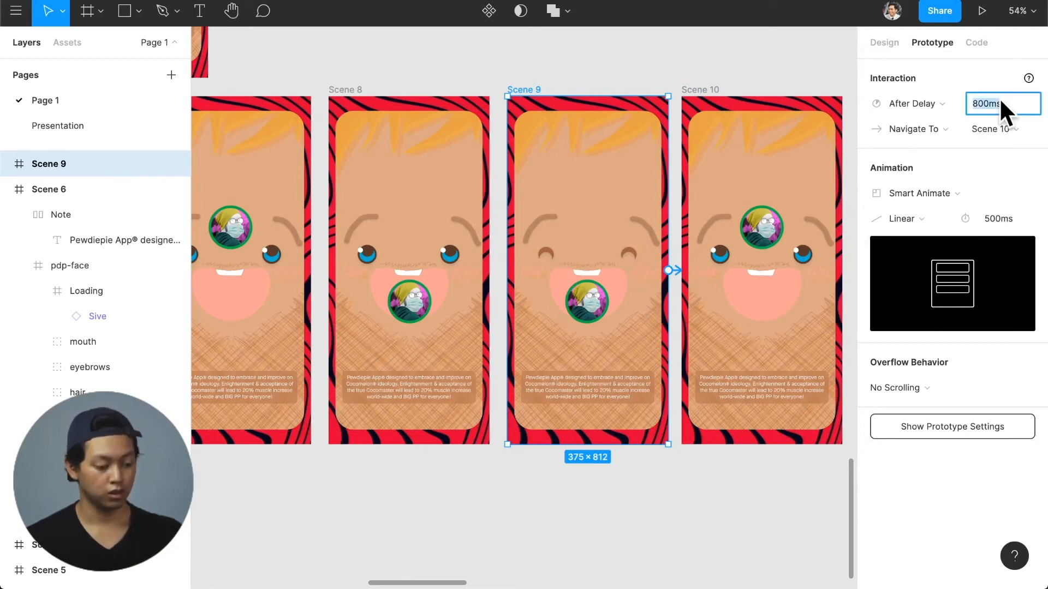
type("1")
key("Return")
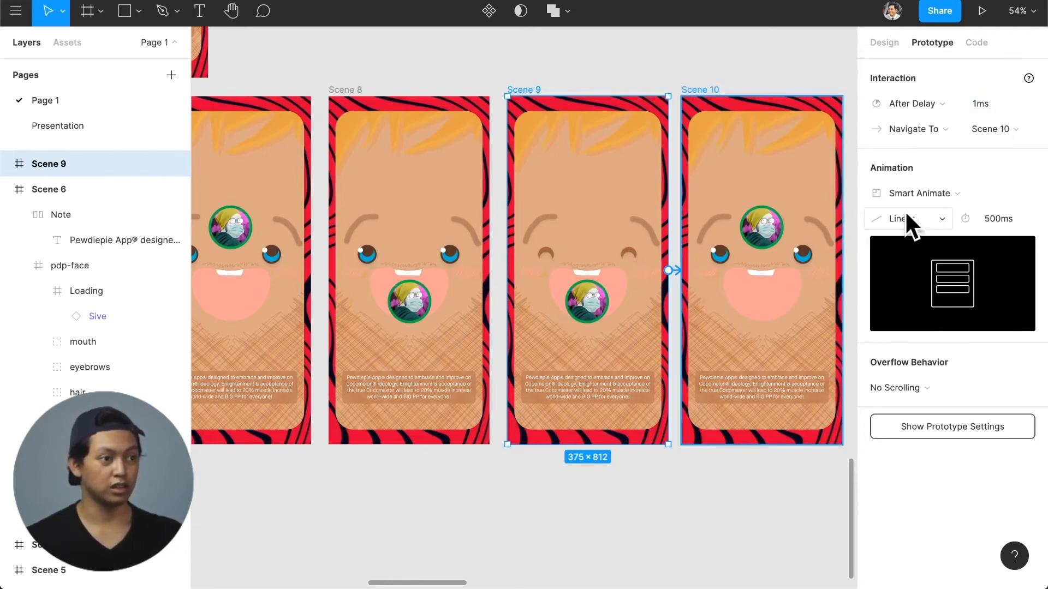
- Link Scene 8 to Scene 9 in the prototype with an After Delay trigger and the Instant animation
left_click(355, 91)
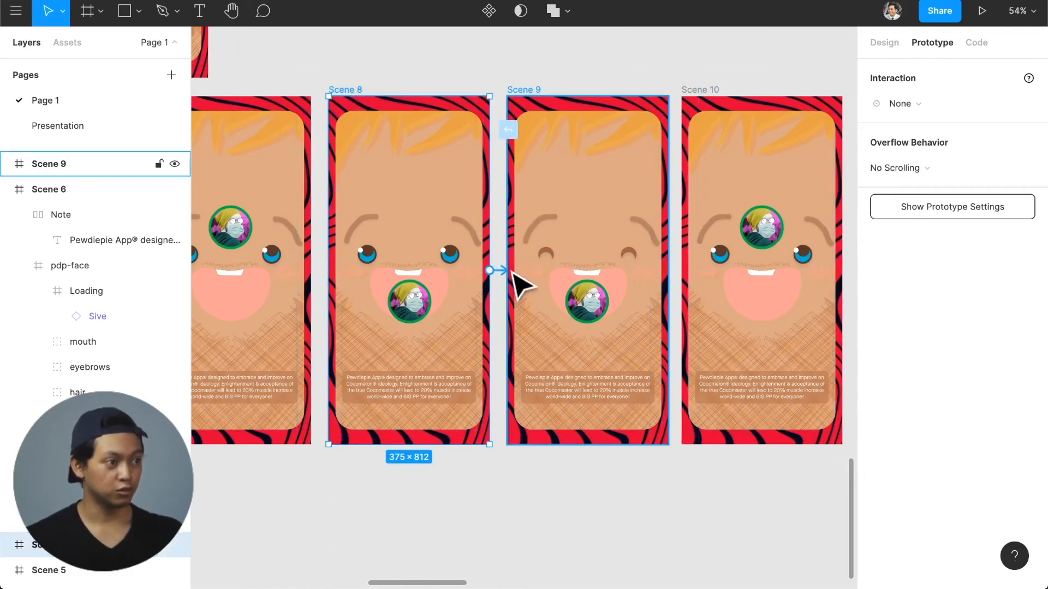
left_click_drag(513, 273, 517, 276)
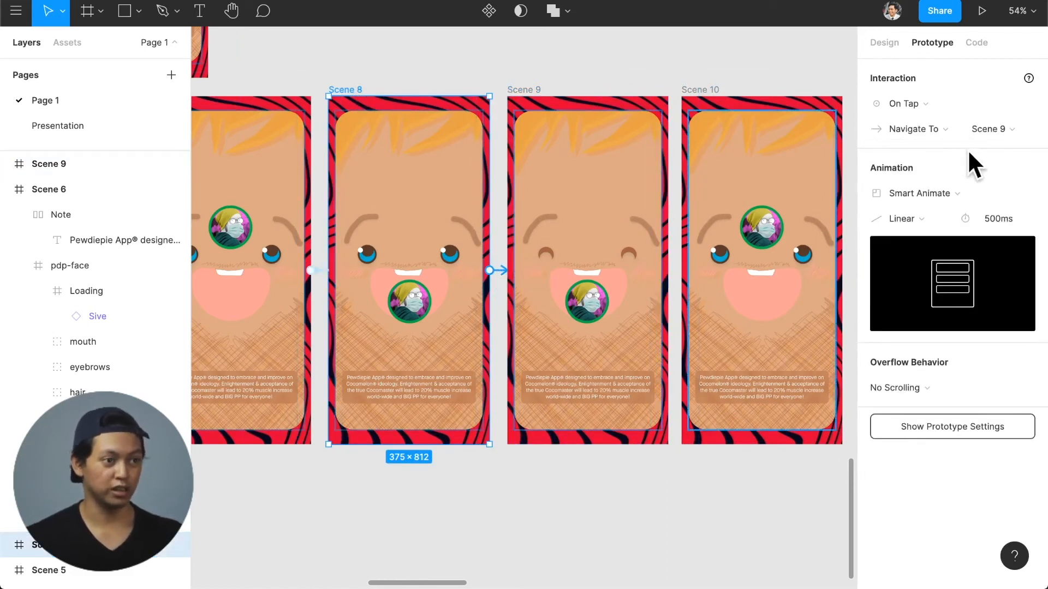
left_click(926, 105)
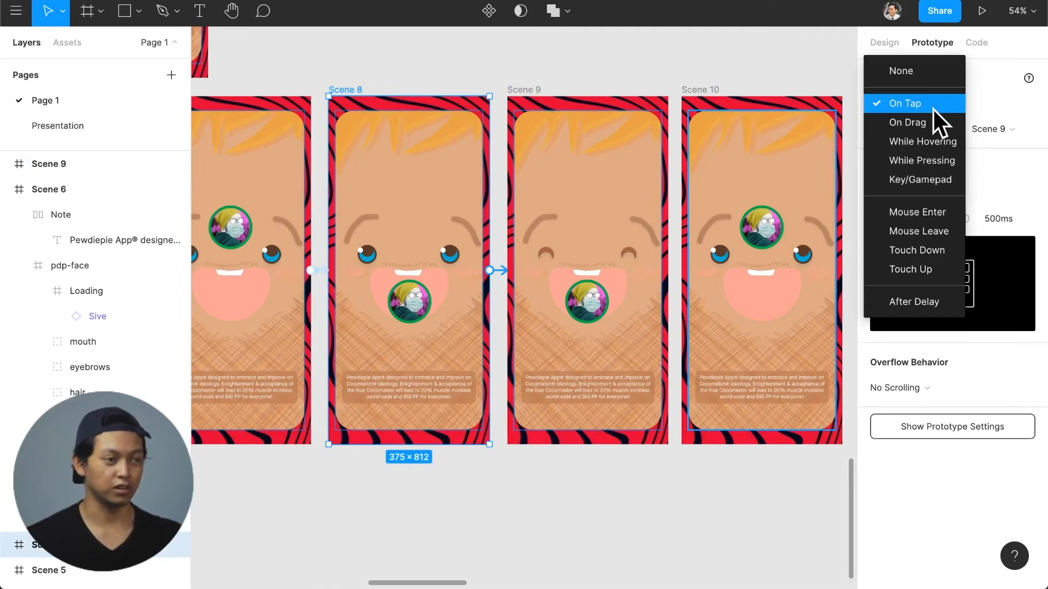
left_click(926, 300)
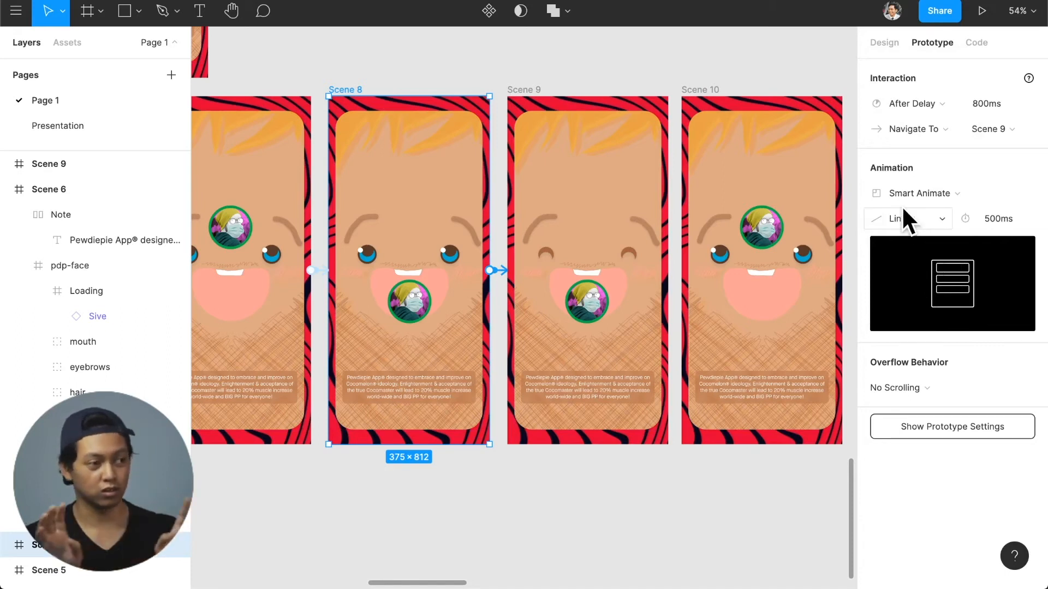
left_click(998, 202)
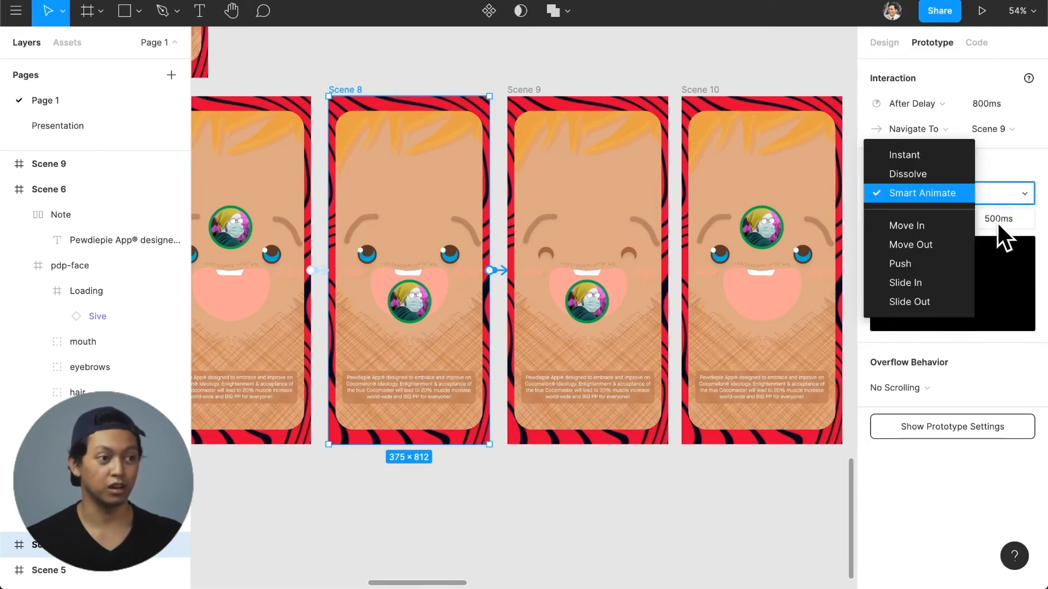
left_click(936, 156)
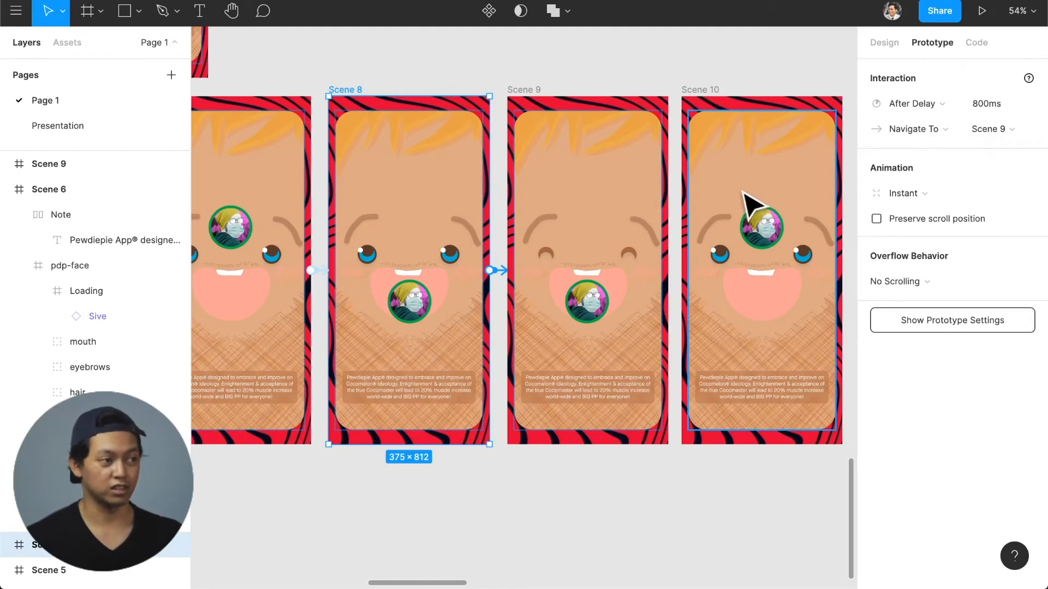
- Set the animation of the Scene 5 to Scene 6 prototype transition to Instant, with the After Delay trigger
scroll(710, 174, "left", 2)
scroll(707, 171, "left", 1)
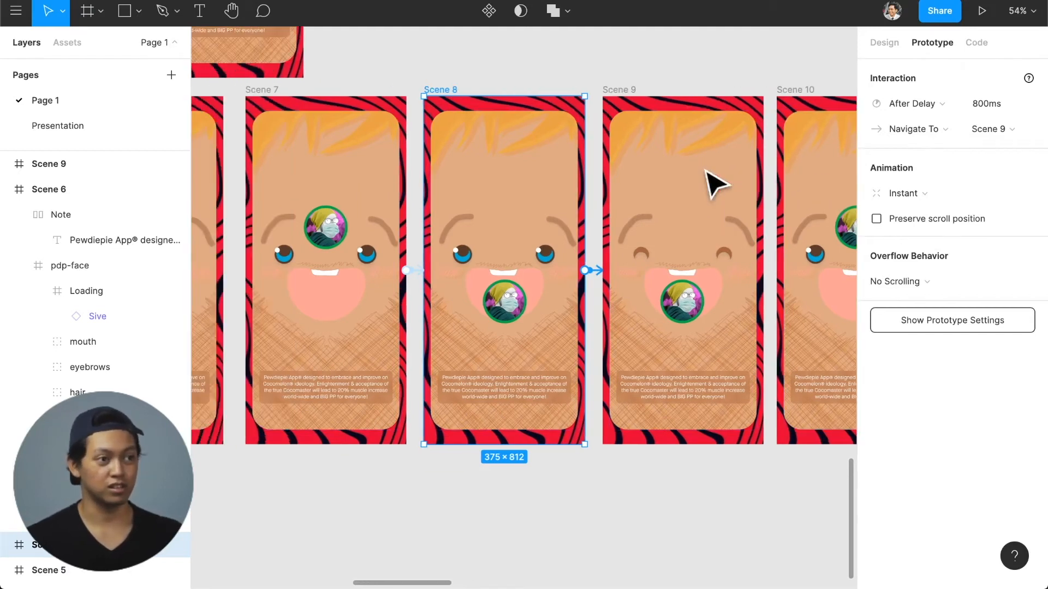
scroll(707, 172, "right", 2)
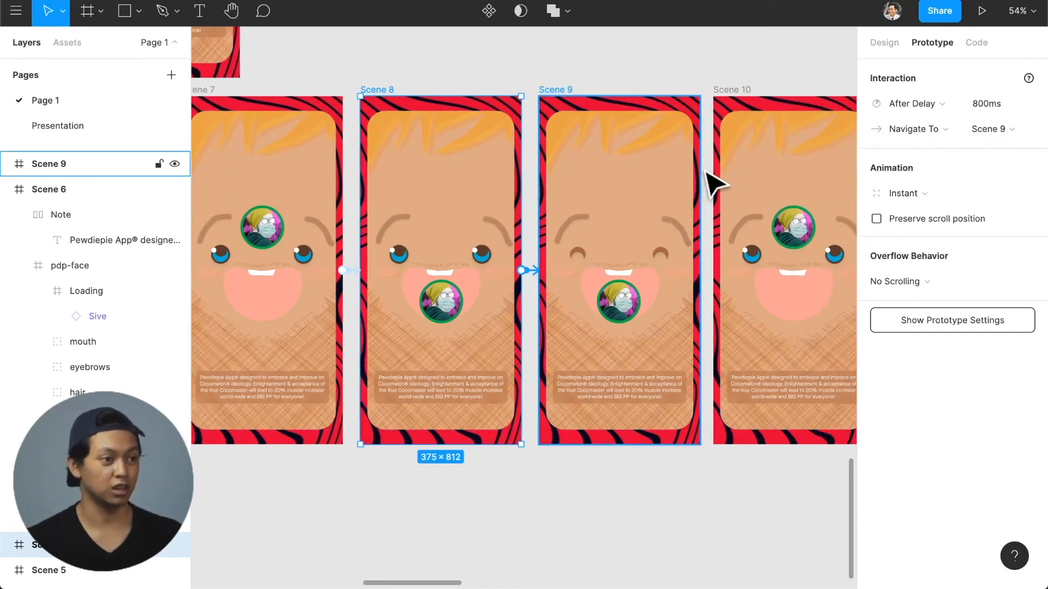
scroll(709, 180, "left", 12)
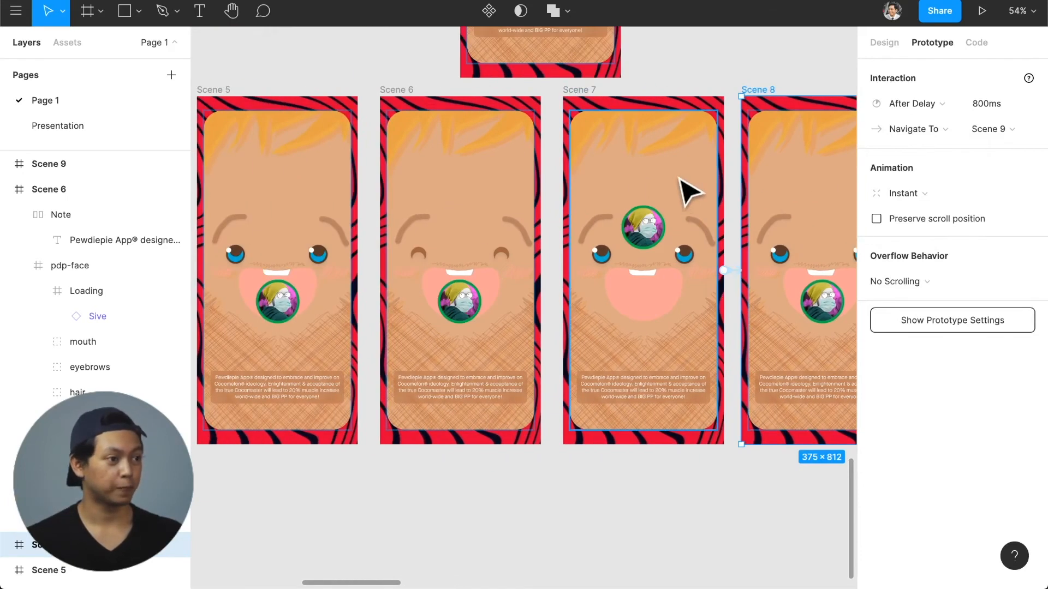
scroll(688, 191, "left", 5)
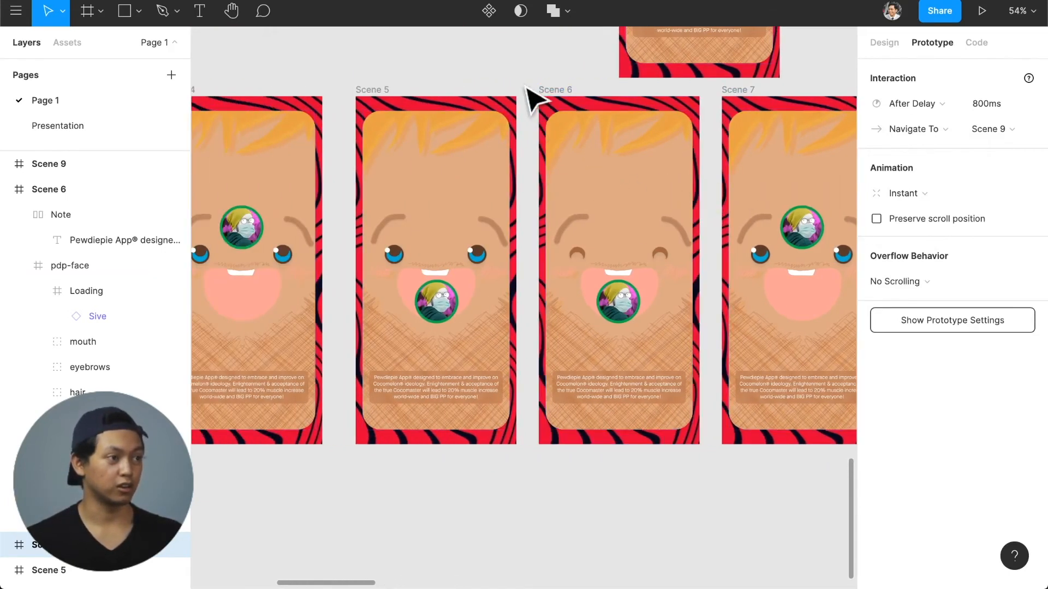
left_click(528, 98)
left_click(532, 272)
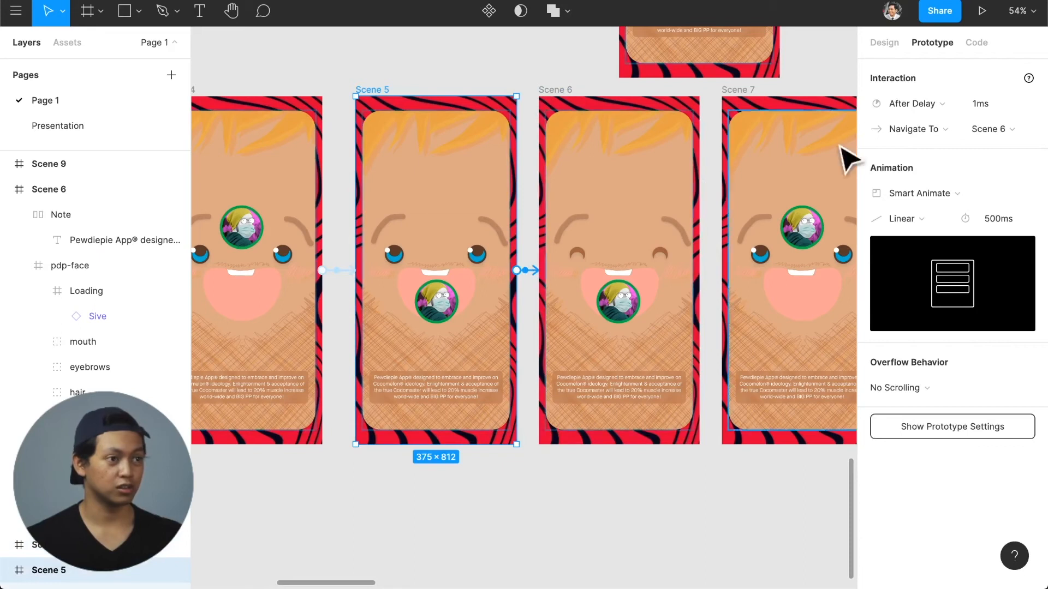
left_click(938, 103)
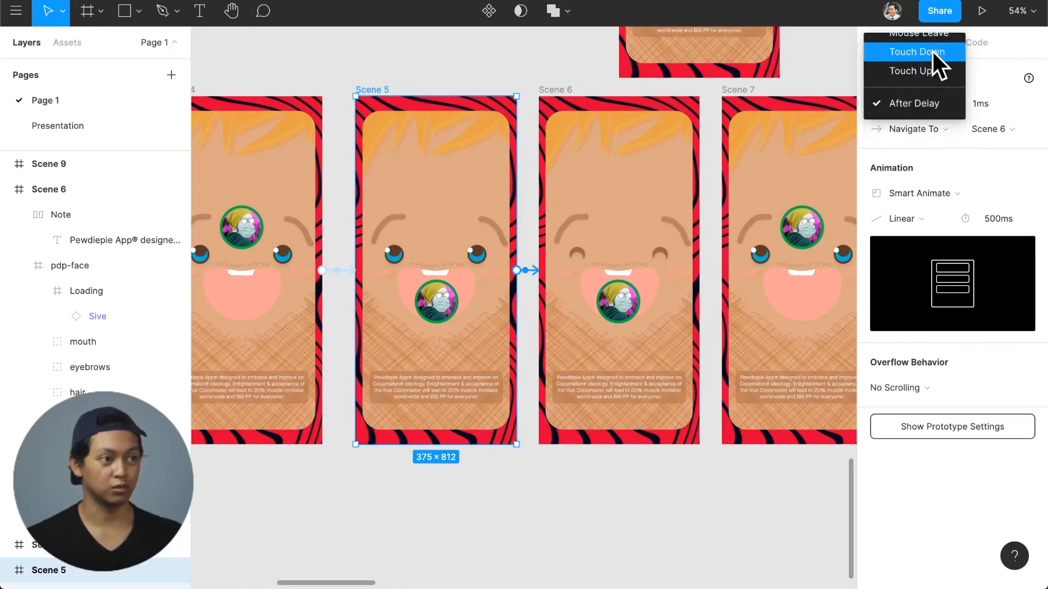
scroll(931, 53, "up", 3)
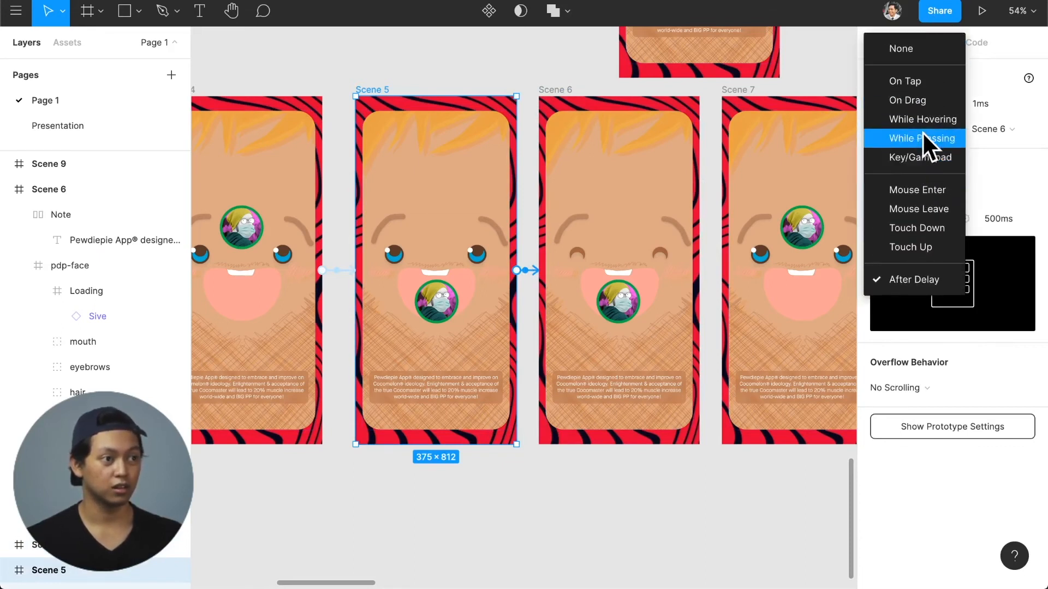
left_click(921, 277)
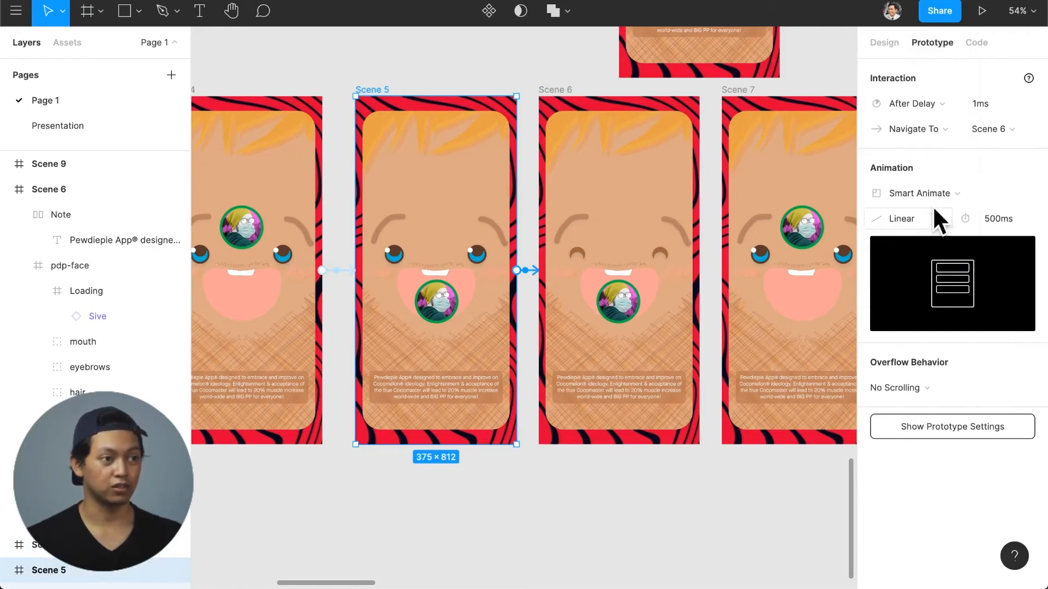
left_click(934, 193)
left_click(936, 160)
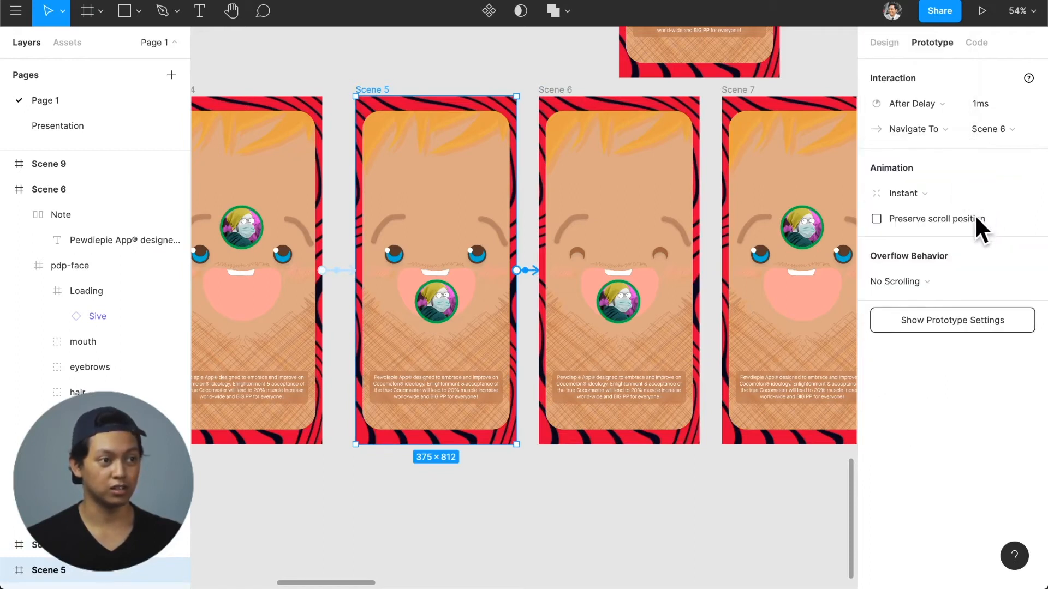
left_click(704, 464)
- Link Scene 10 to Scene 11 in the prototype with the Smart Animate animation
scroll(694, 432, "left", 3)
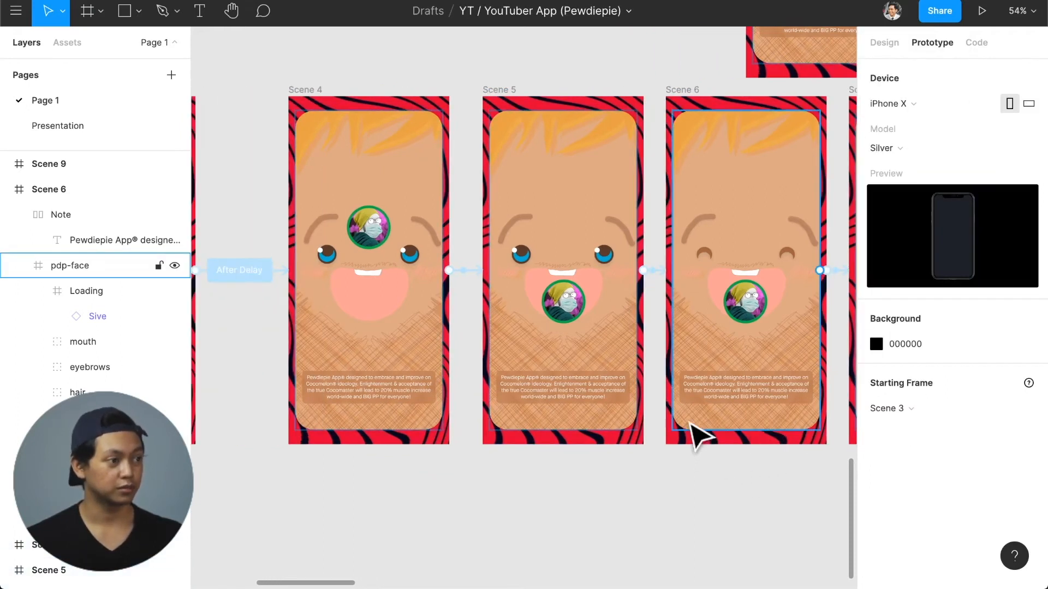
scroll(701, 436, "right", 10)
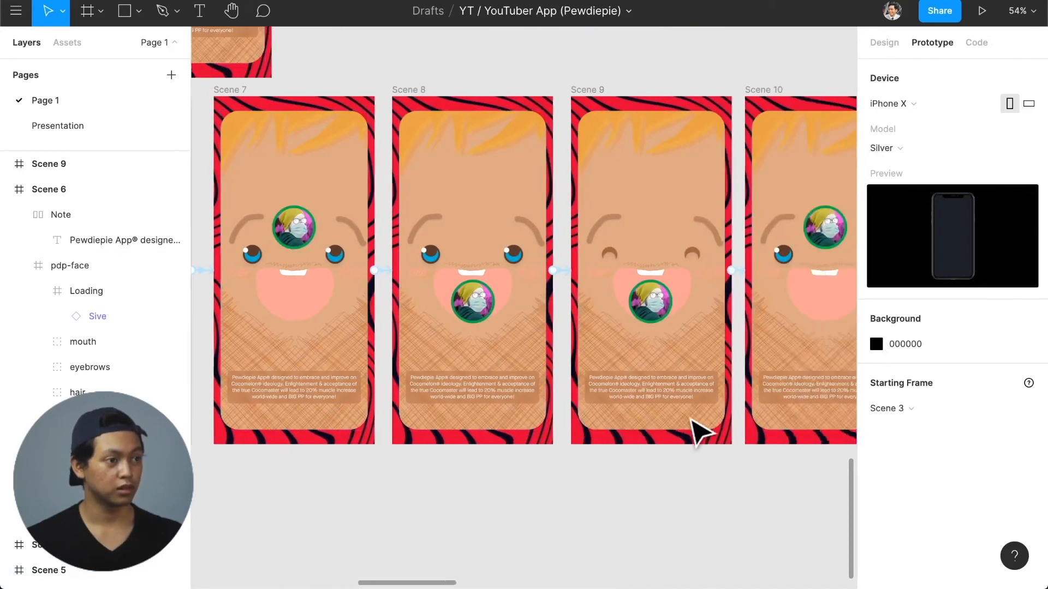
scroll(692, 423, "right", 10)
scroll(692, 423, "left", 4)
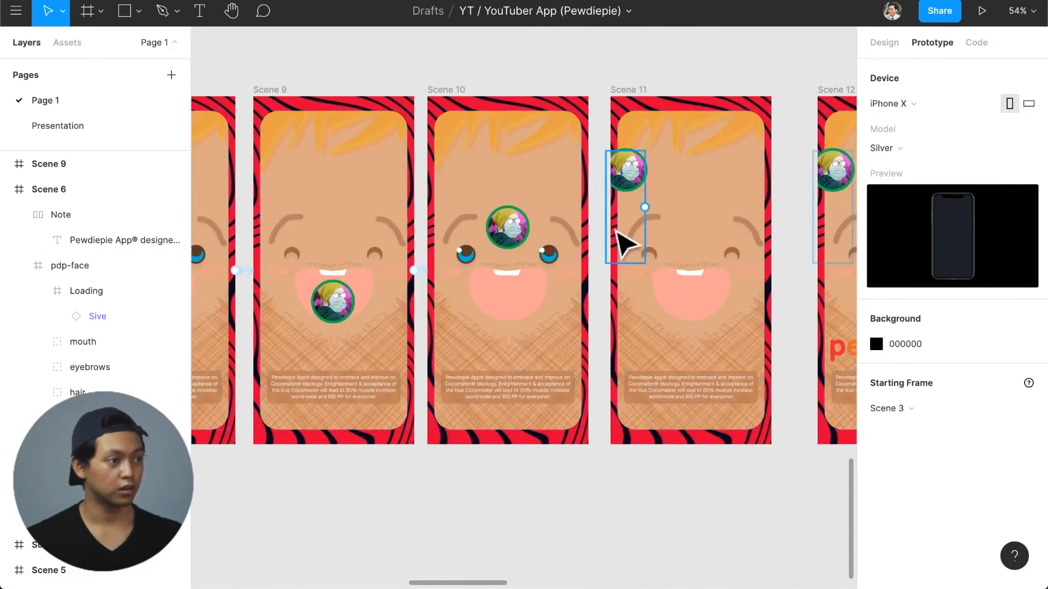
left_click(470, 101)
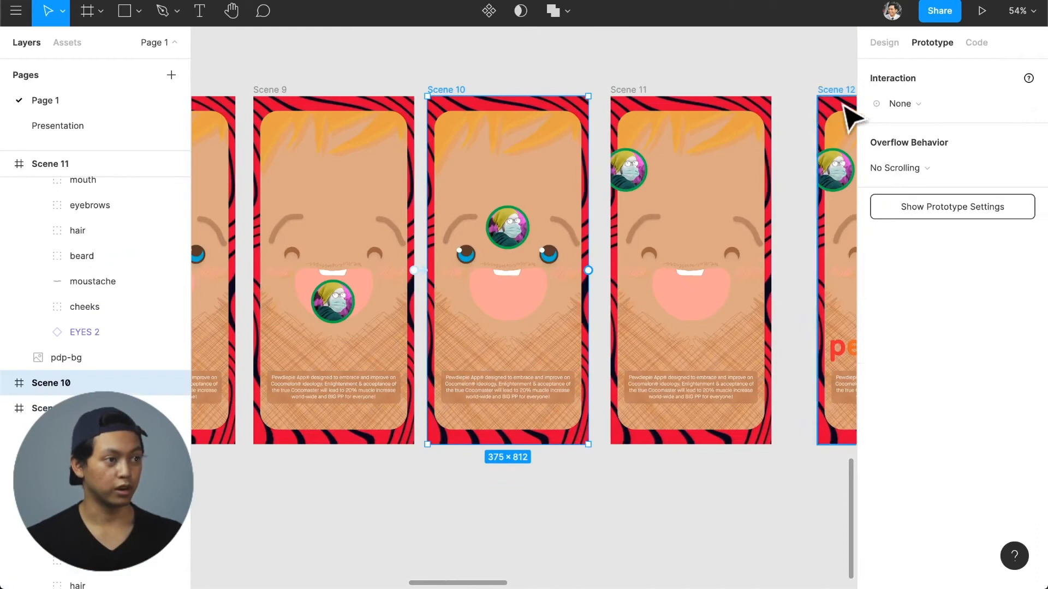
left_click_drag(595, 269, 624, 273)
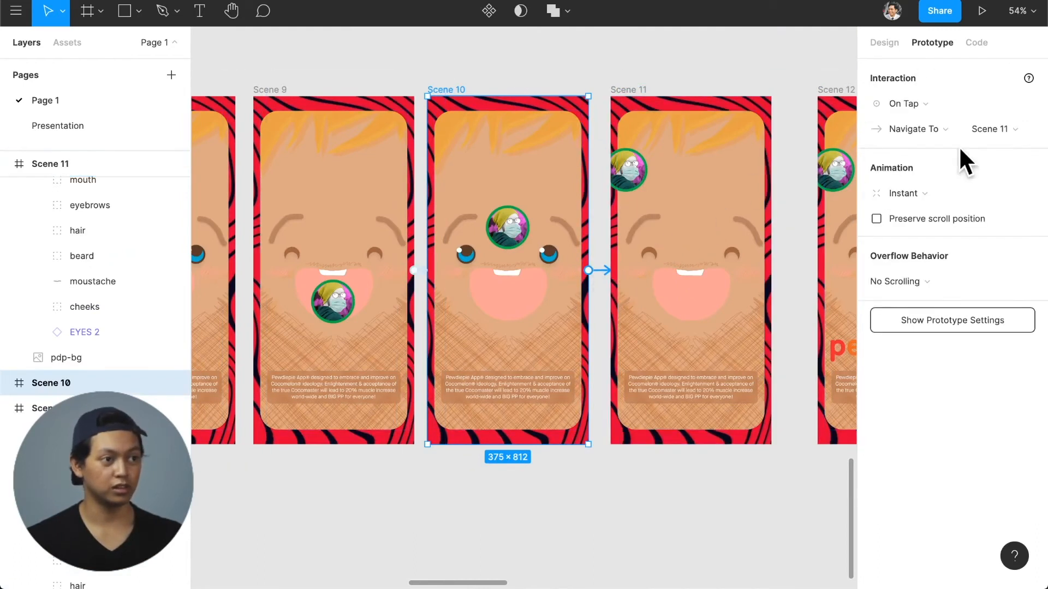
left_click(950, 189)
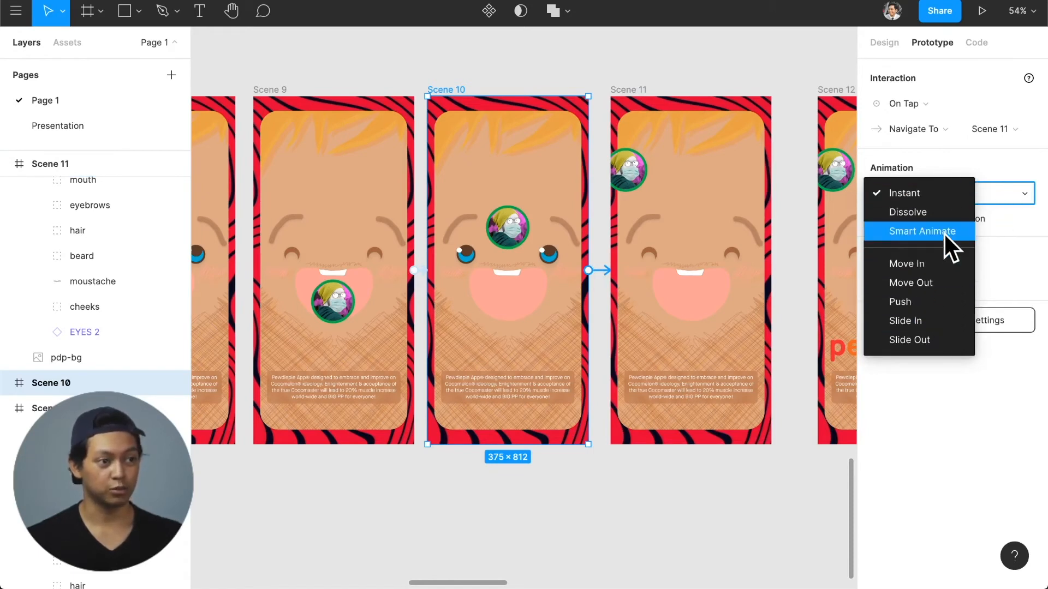
left_click(942, 232)
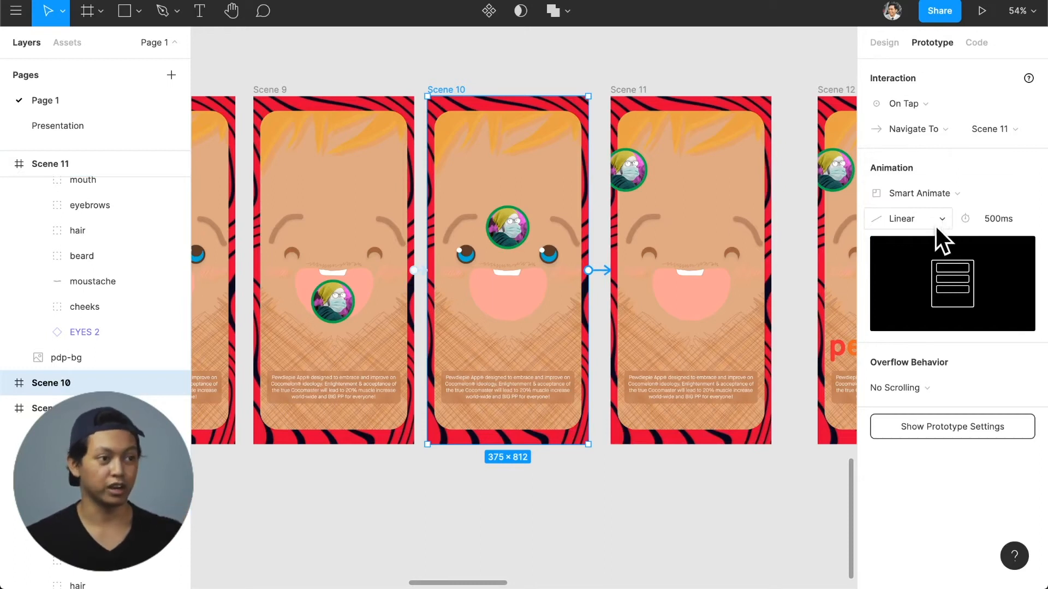
- Set the easing of the Scene 10 to Scene 11 transition to Ease In And Out
left_click(933, 221)
left_click(940, 184)
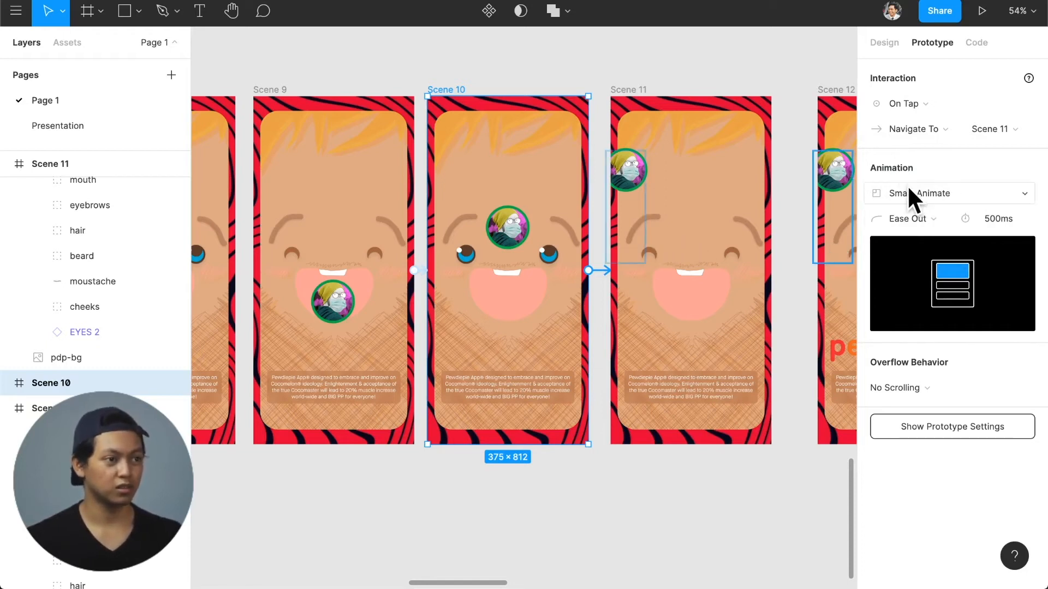
left_click(908, 191)
left_click(915, 195)
left_click(918, 211)
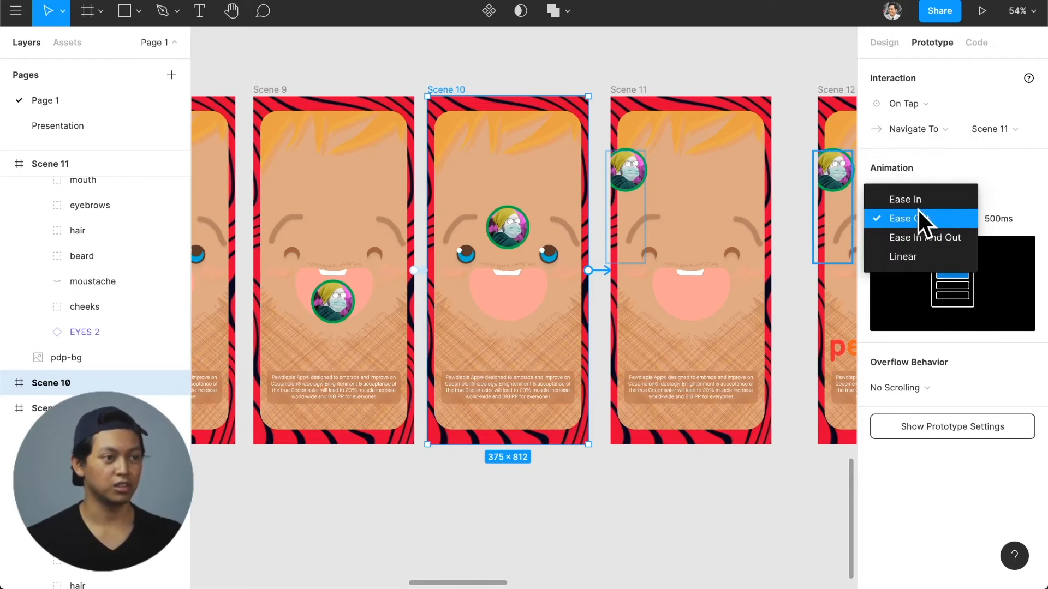
left_click(927, 237)
scroll(699, 284, "right", 1)
scroll(690, 286, "right", 2)
left_click(689, 286)
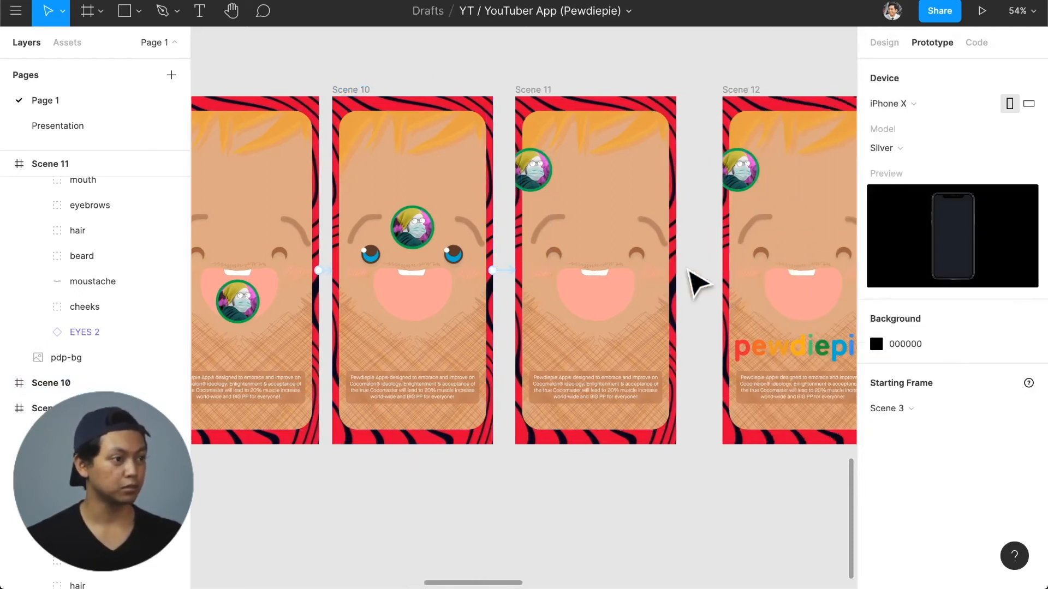
- Link Scene 11 to Scene 12 in the prototype
left_click(551, 104)
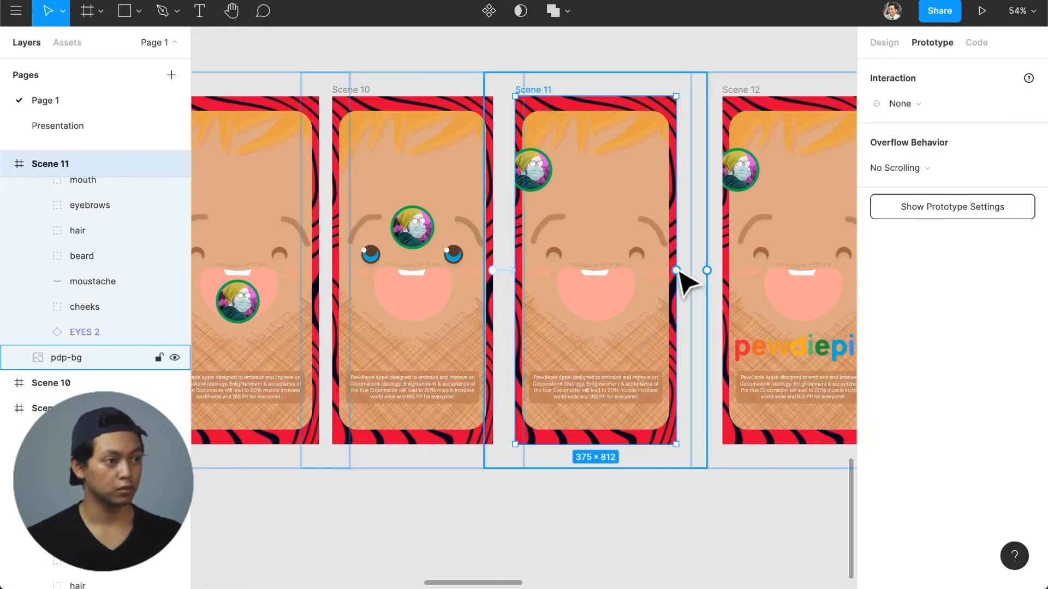
scroll(677, 271, "down", 2)
scroll(678, 272, "right", 4)
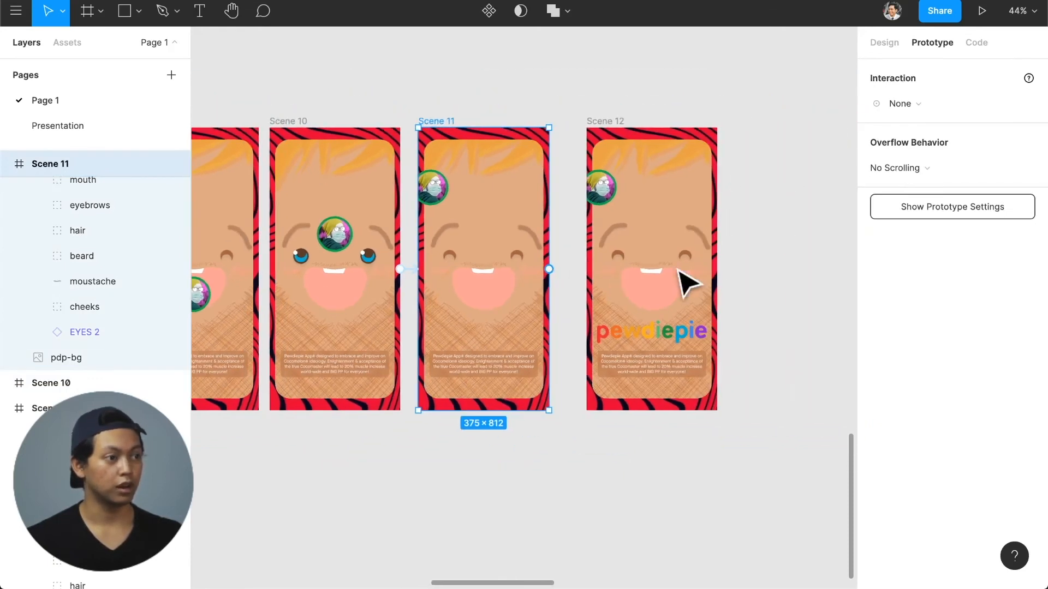
scroll(678, 271, "left", 2)
scroll(657, 270, "up", 2)
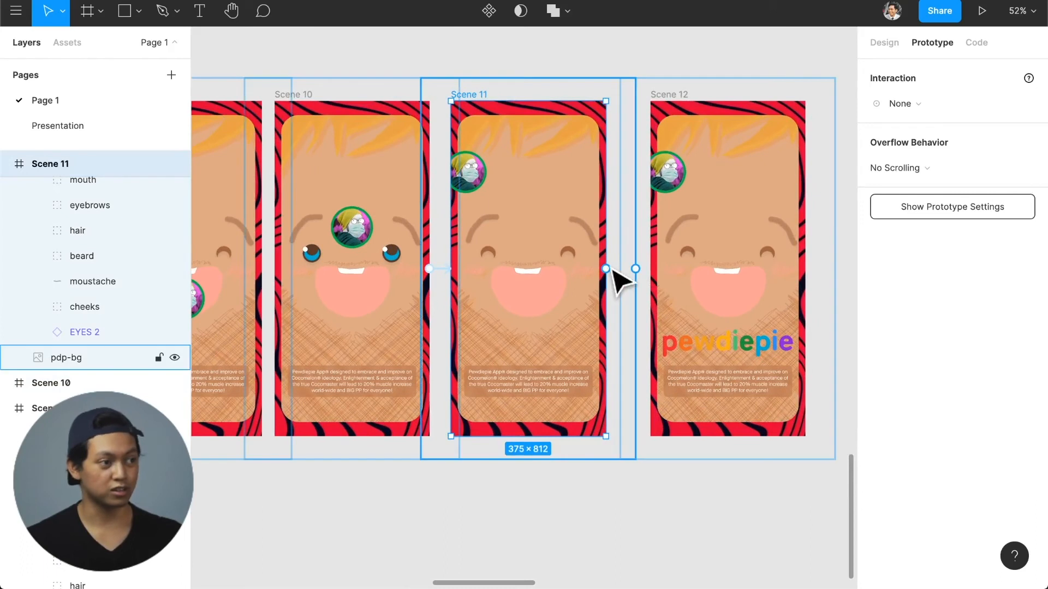
left_click_drag(611, 269, 670, 281)
- Copy the pewdiepie logo from Scene 12 into Scene 11
left_click(709, 351)
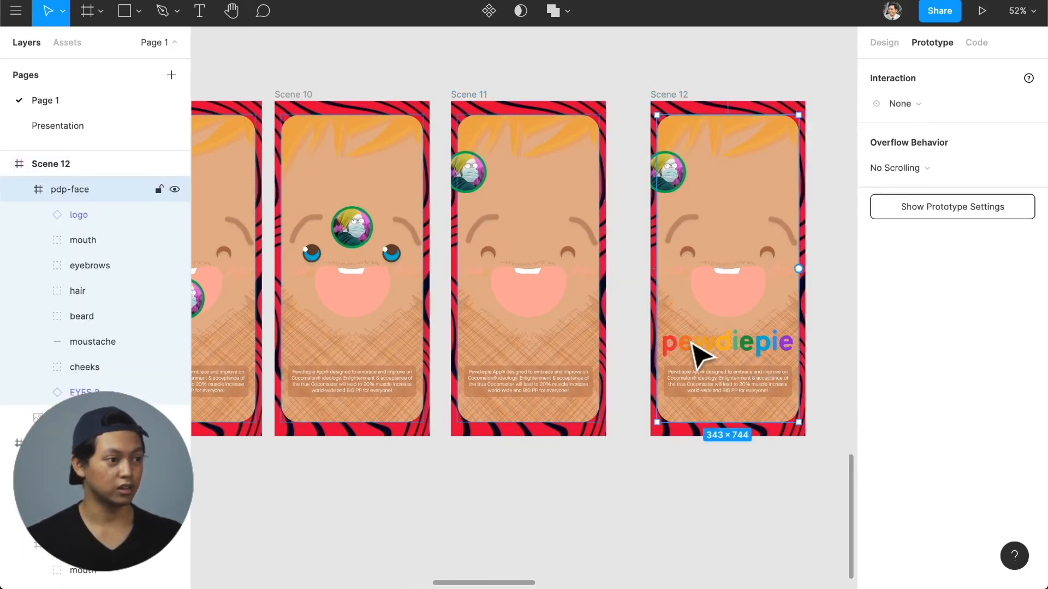
left_click(698, 354)
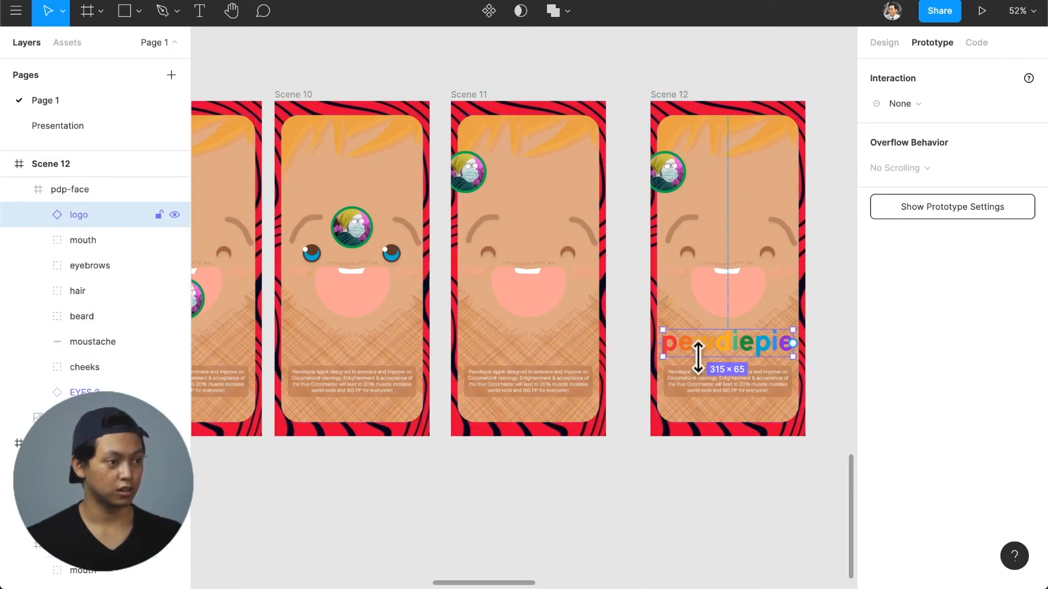
scroll(707, 365, "right", 5)
scroll(707, 365, "left", 3)
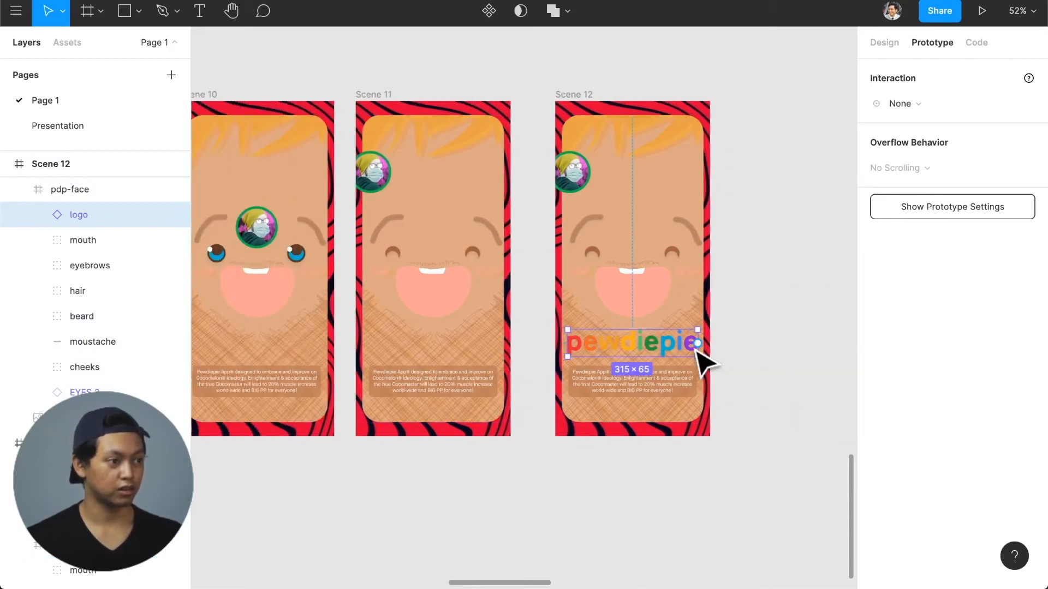
scroll(698, 352, "left", 3)
key("super+c")
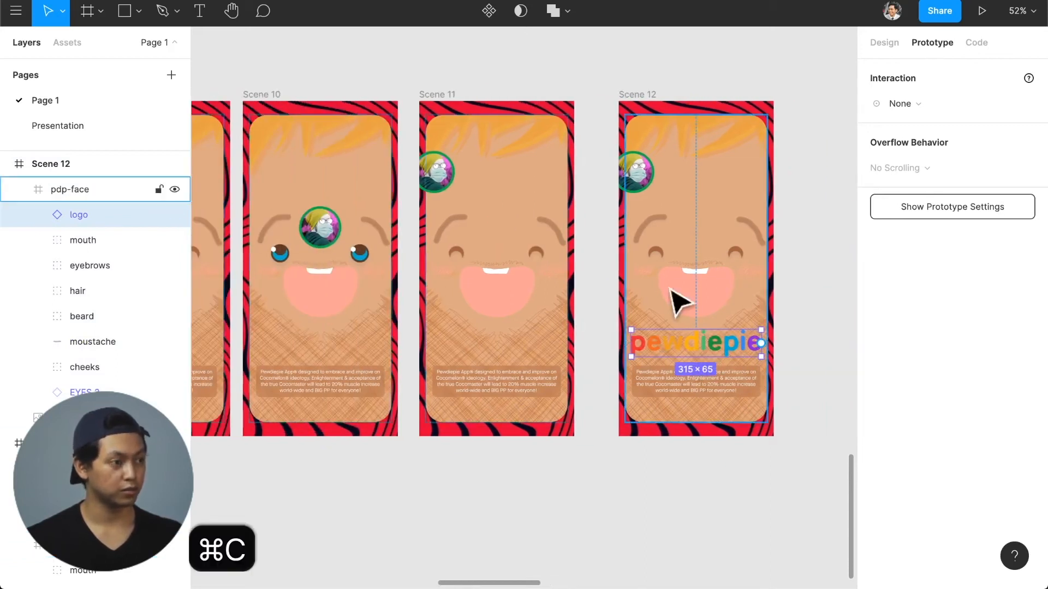
left_click(453, 96)
key("super+v")
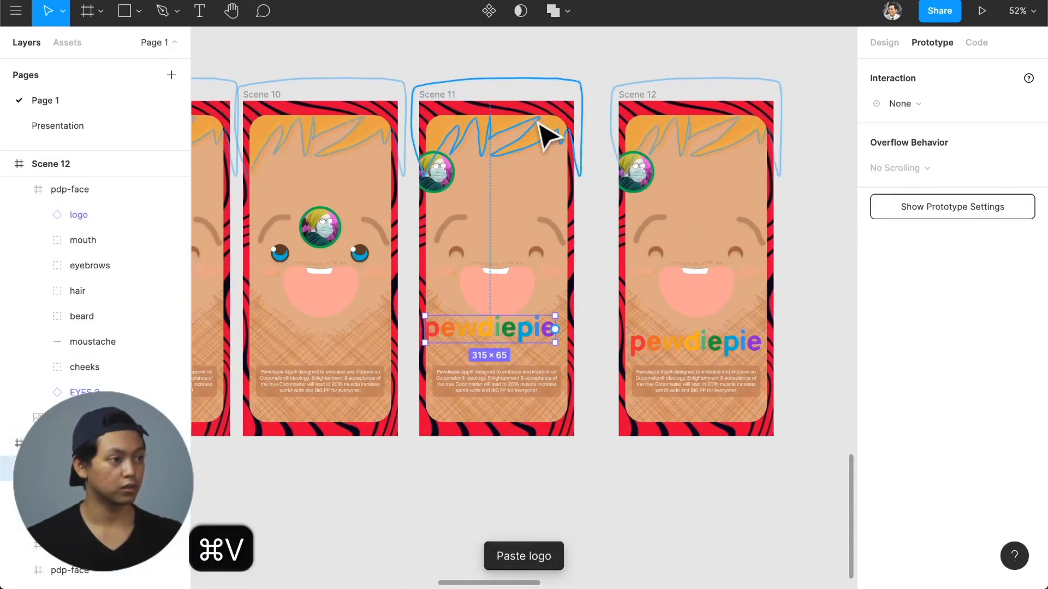
- Centre the pasted logo horizontally in Scene 11 and move it down past the frame's lower edge to Y 816
left_click(884, 42)
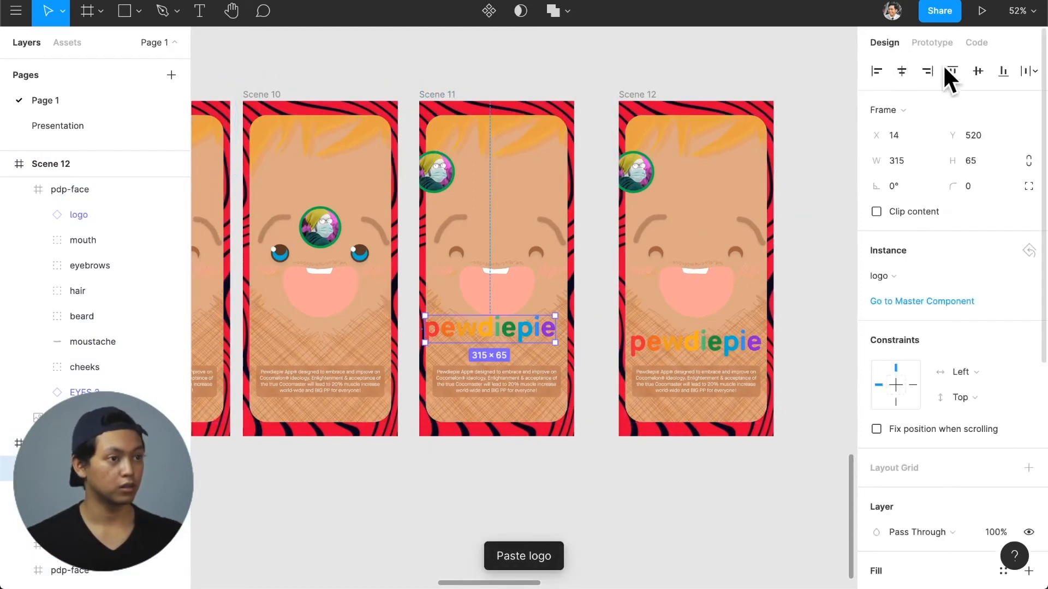
left_click(902, 71)
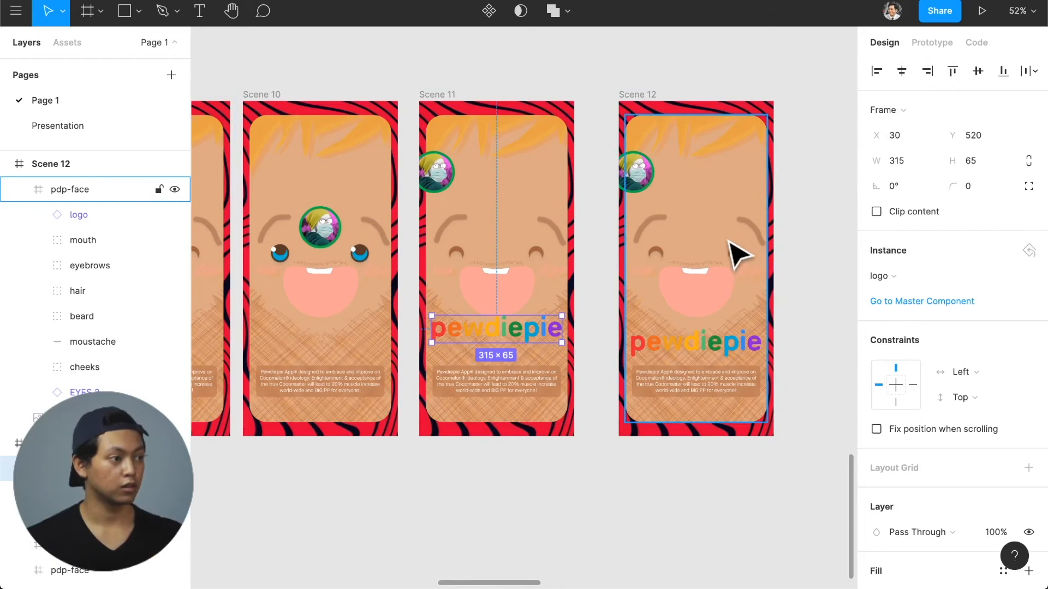
key("shift+Down")
key("shift+Down")
key("shift+Down")
key("shift+Down")
key("shift+Down")
key("shift+Down")
key("shift+Down")
key("shift+Down")
key("shift+Down")
key("shift+Down")
key("shift+Down")
key("shift+Down")
key("shift+Down")
key("shift+Down")
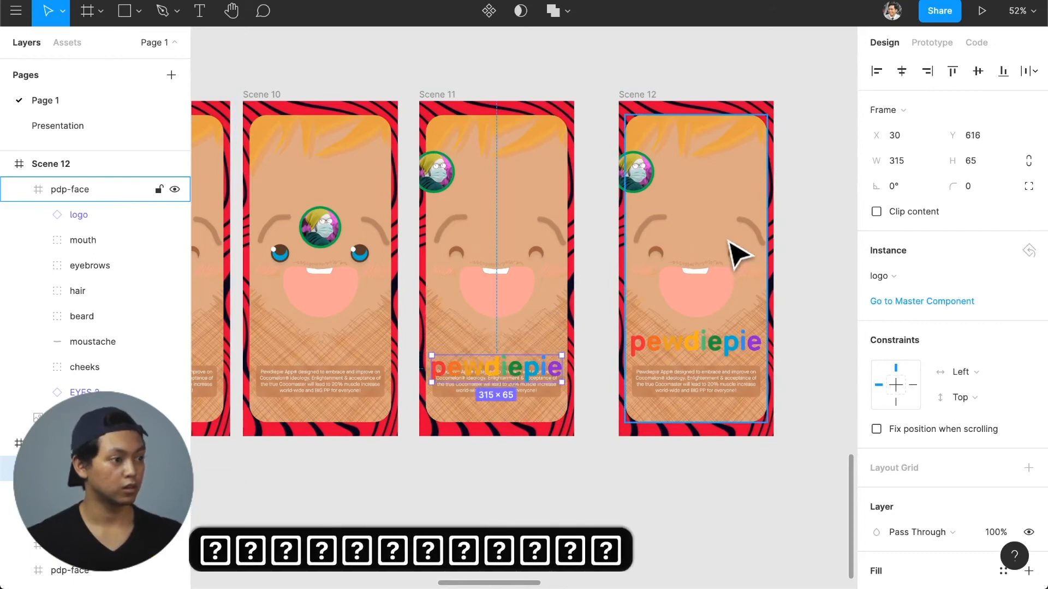
key("shift+Down")
key("shift+Down")
key("shift+Down")
key("shift+Down")
key("shift+Down")
key("shift+Down")
key("shift+Down")
key("shift+Down")
key("shift+Down")
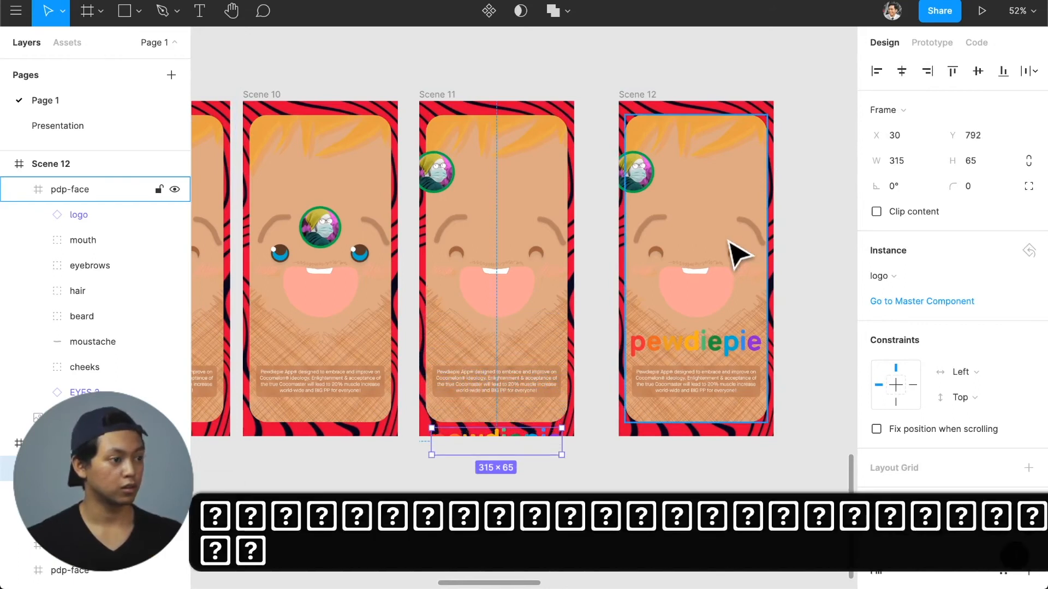
key("shift+Down")
key("shift+Down")
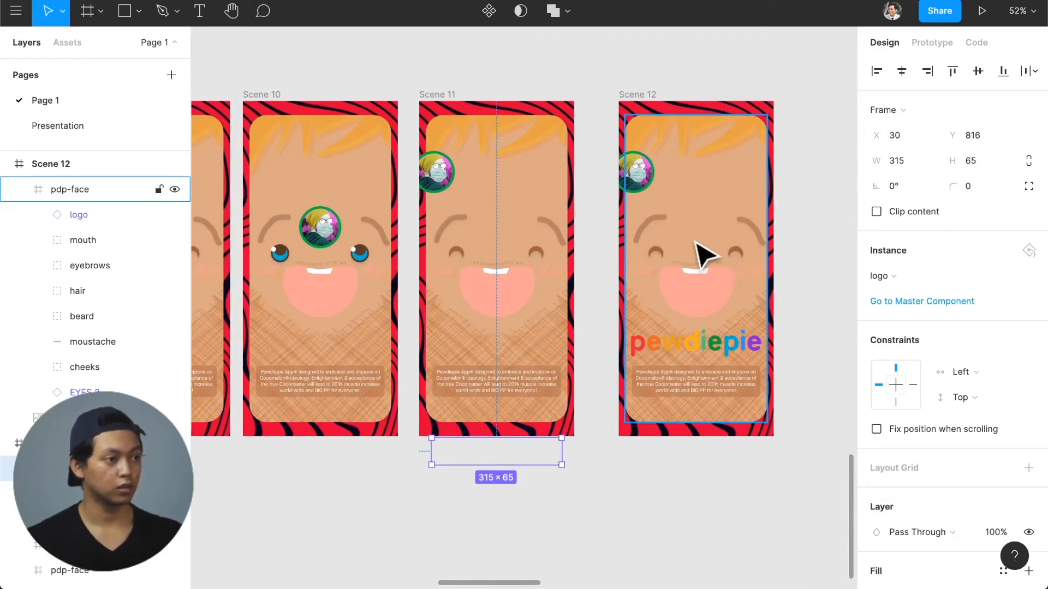
- Detach the logo instance below Scene 11 from its component and ungroup it into separate letters
left_click(599, 166)
key("super+z")
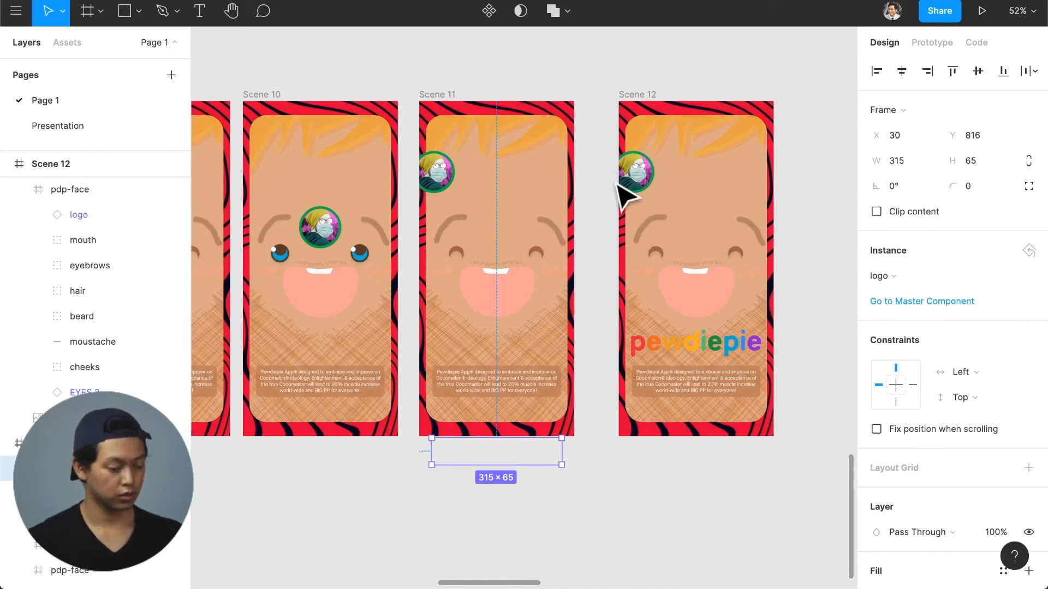
key("super+alt+b")
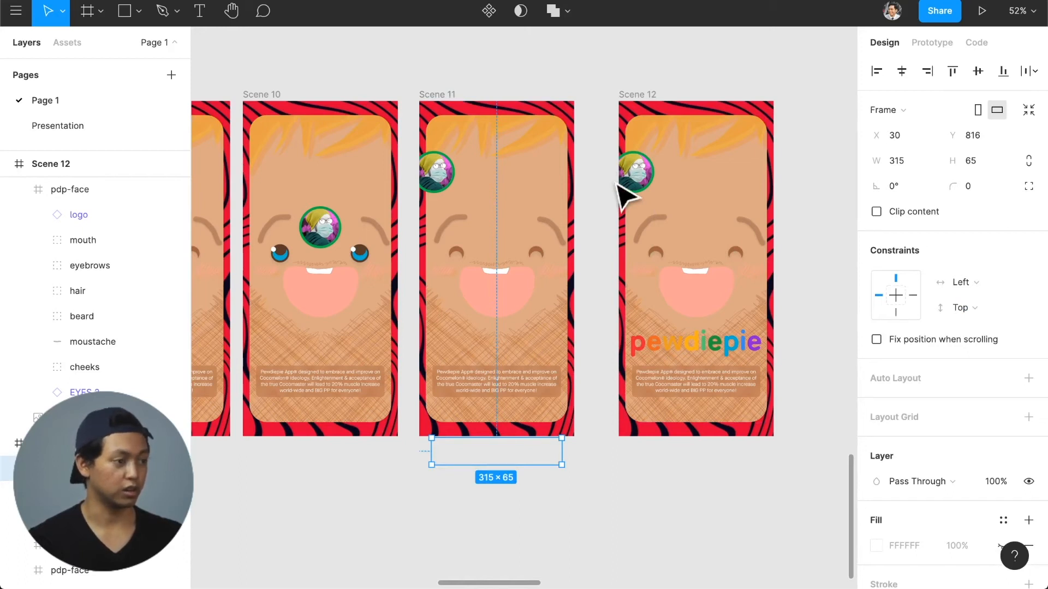
key("super+shift+g")
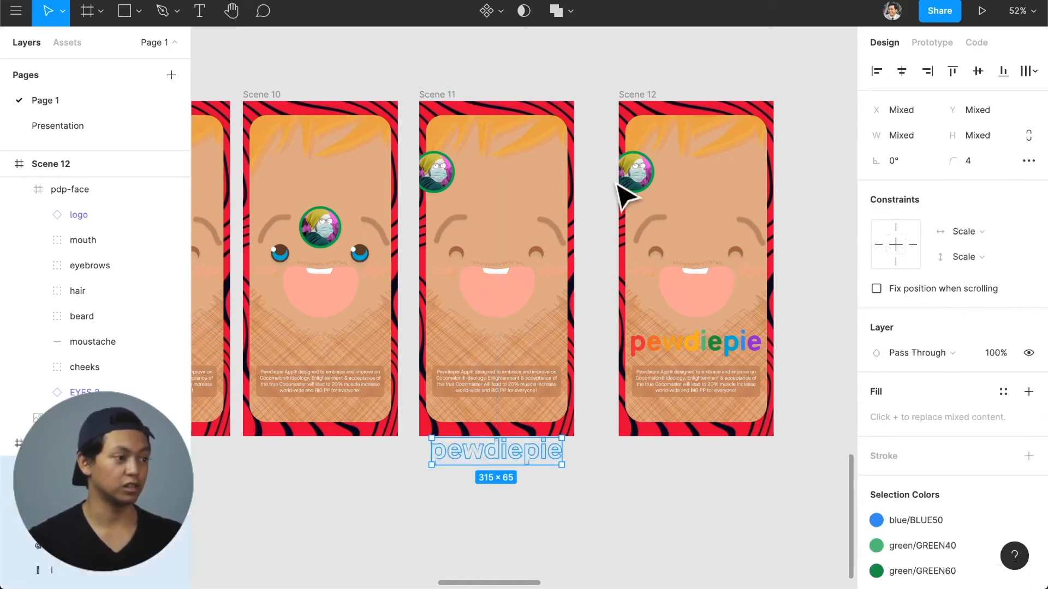
- Detach the pewdiepie logo instance in Scene 12 from its component and ungroup it into separate letters
left_click(701, 343)
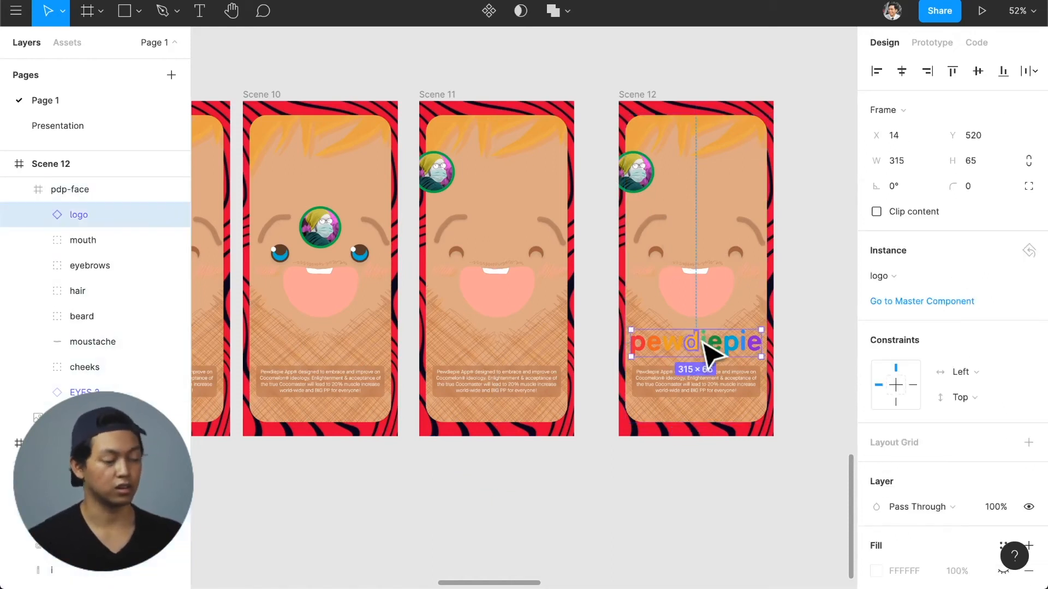
key("alt+super+b")
key("super+shift+g")
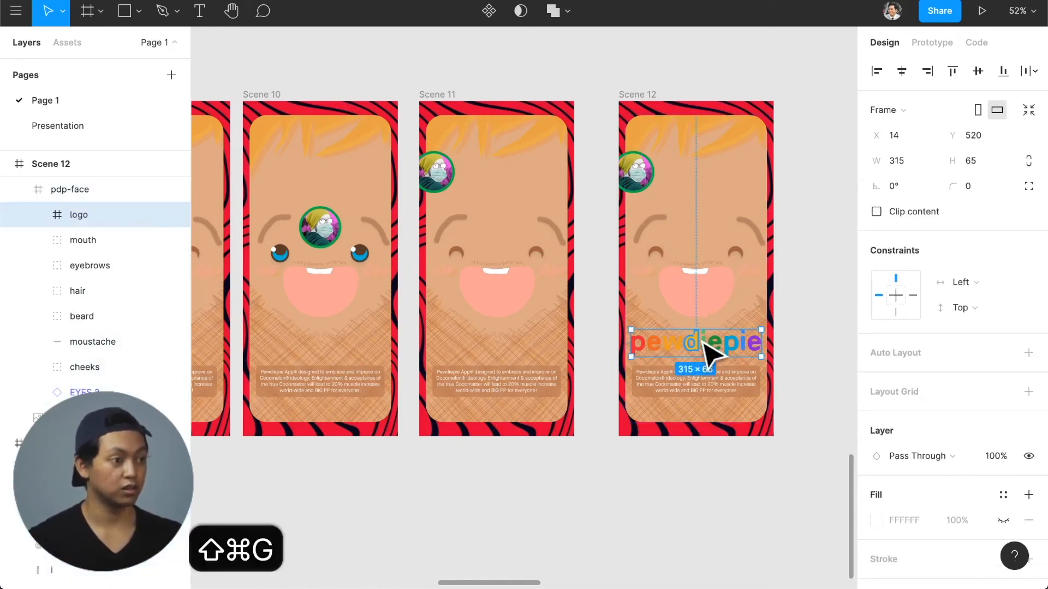
left_click(735, 469)
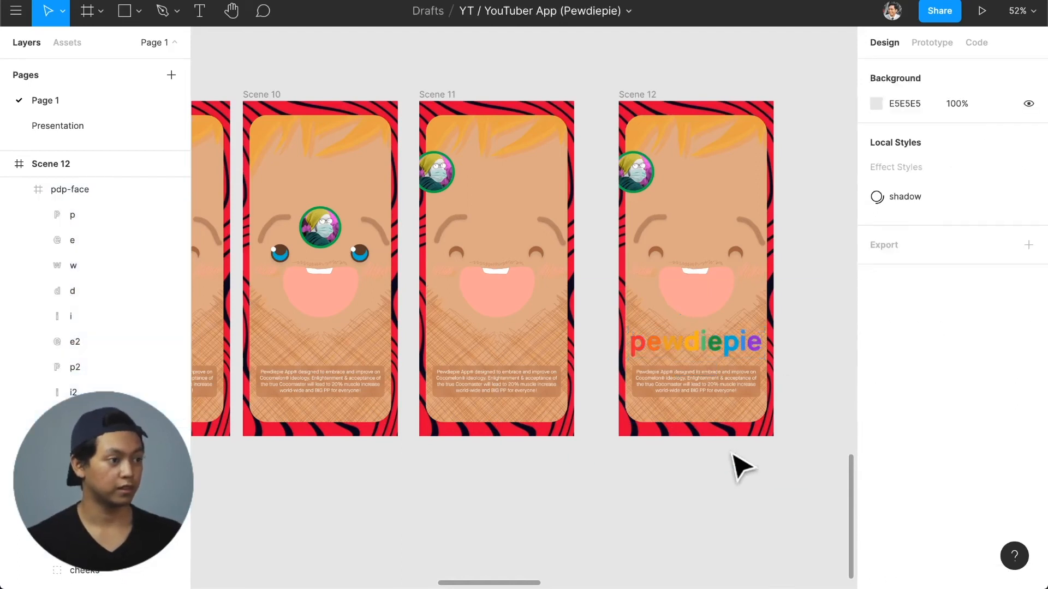
- Set the prototype device to iPhone 11 Pro in the Space Grey model
scroll(719, 298, "down", 2)
scroll(731, 314, "down", 5)
scroll(723, 300, "left", 3)
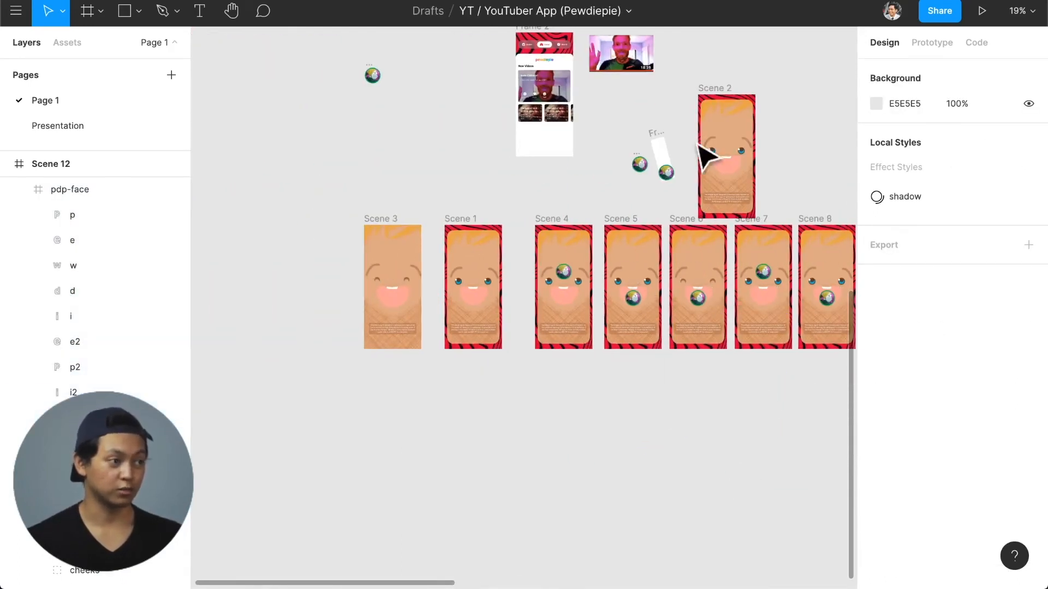
left_click(928, 43)
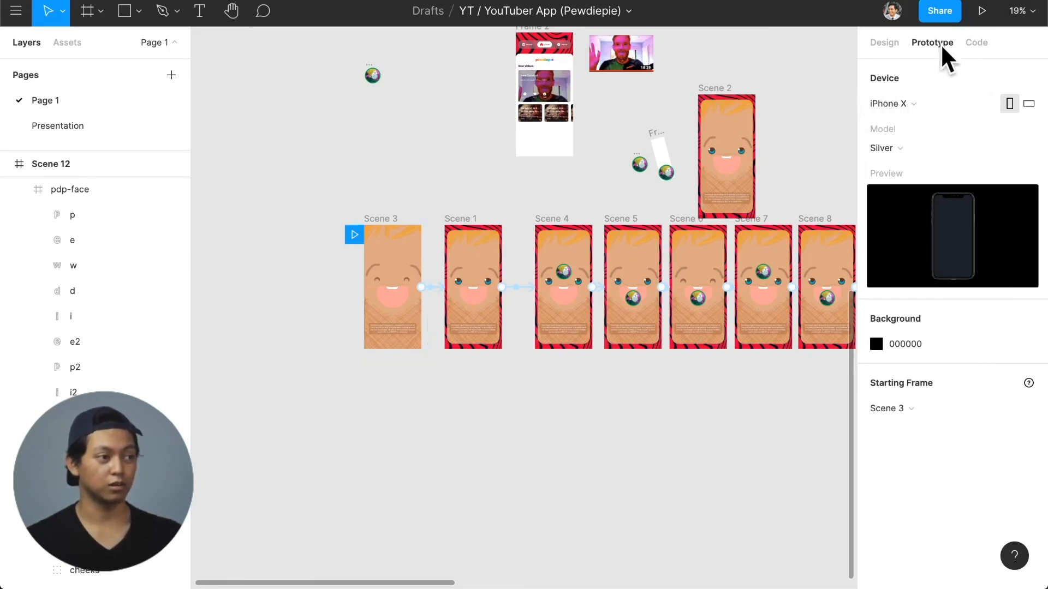
left_click(923, 104)
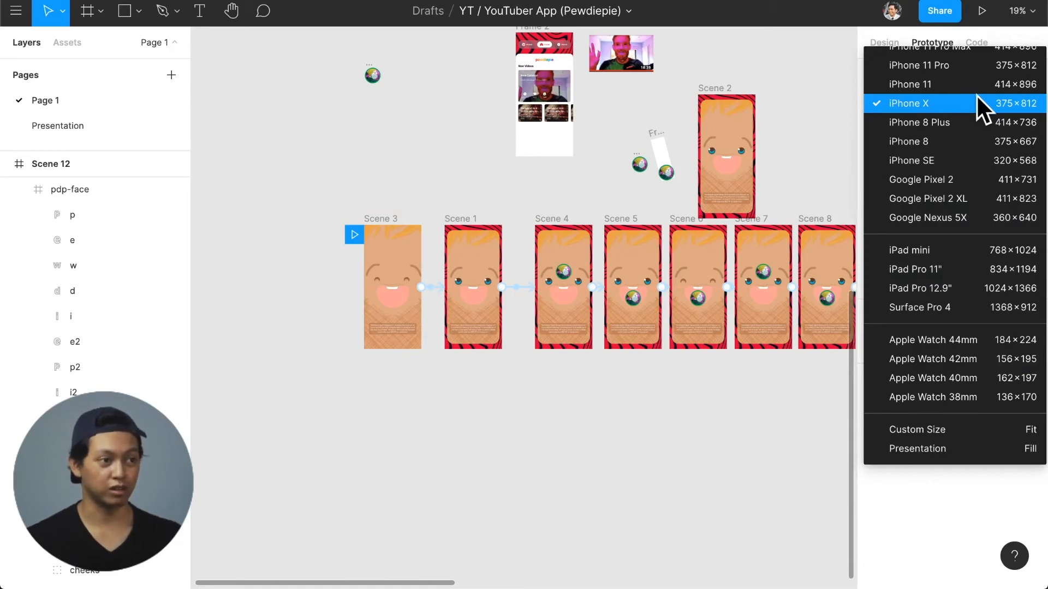
scroll(977, 95, "up", 2)
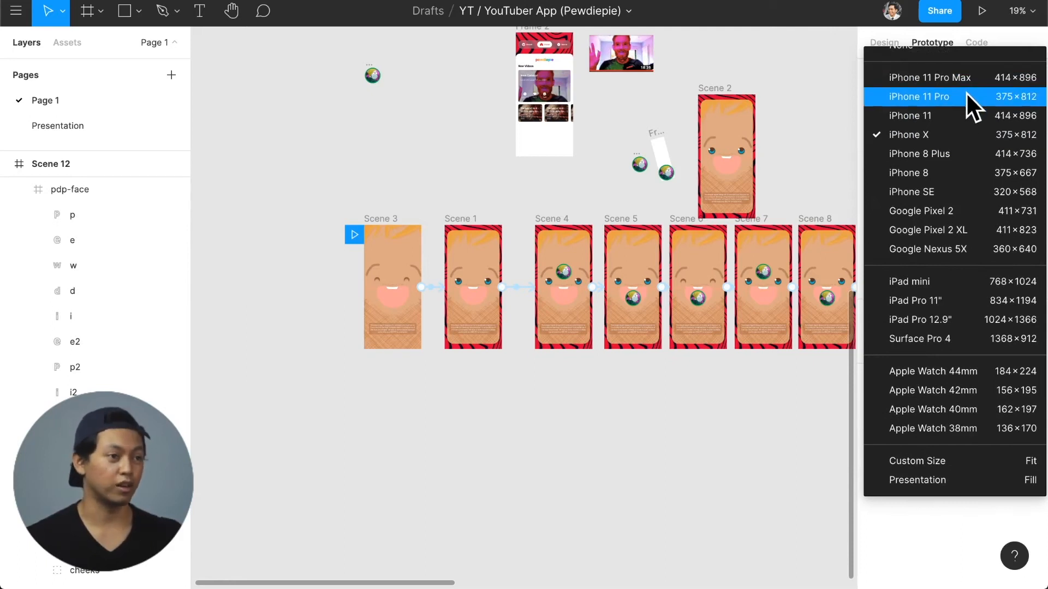
left_click(965, 93)
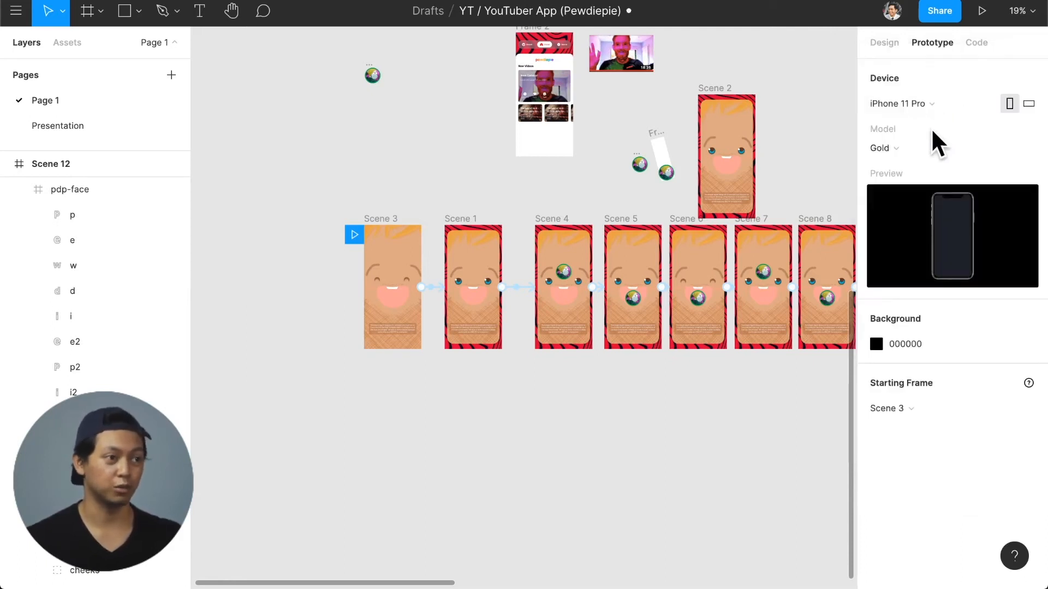
left_click(924, 141)
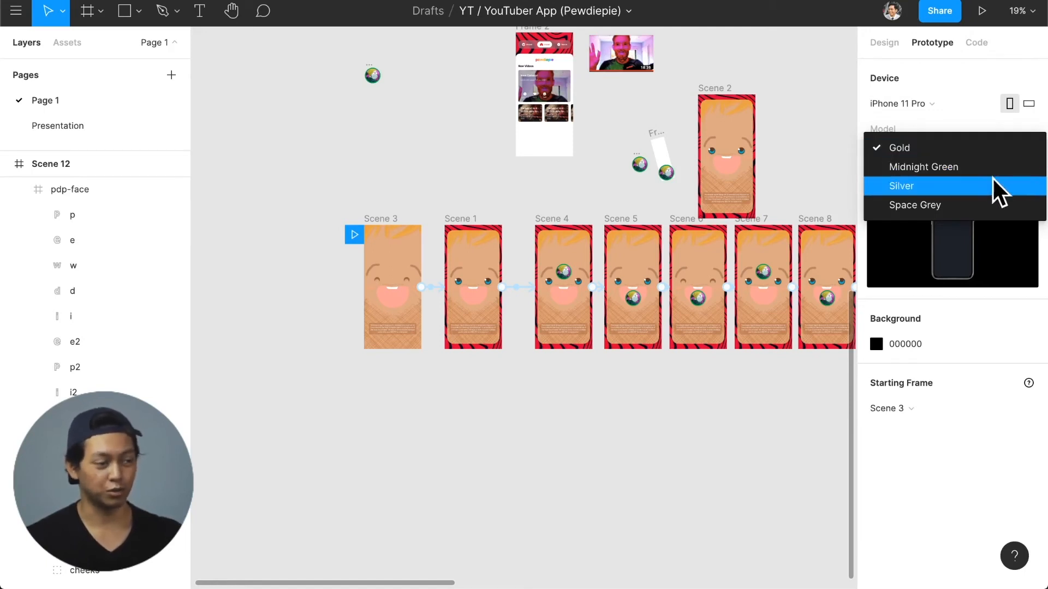
left_click(992, 198)
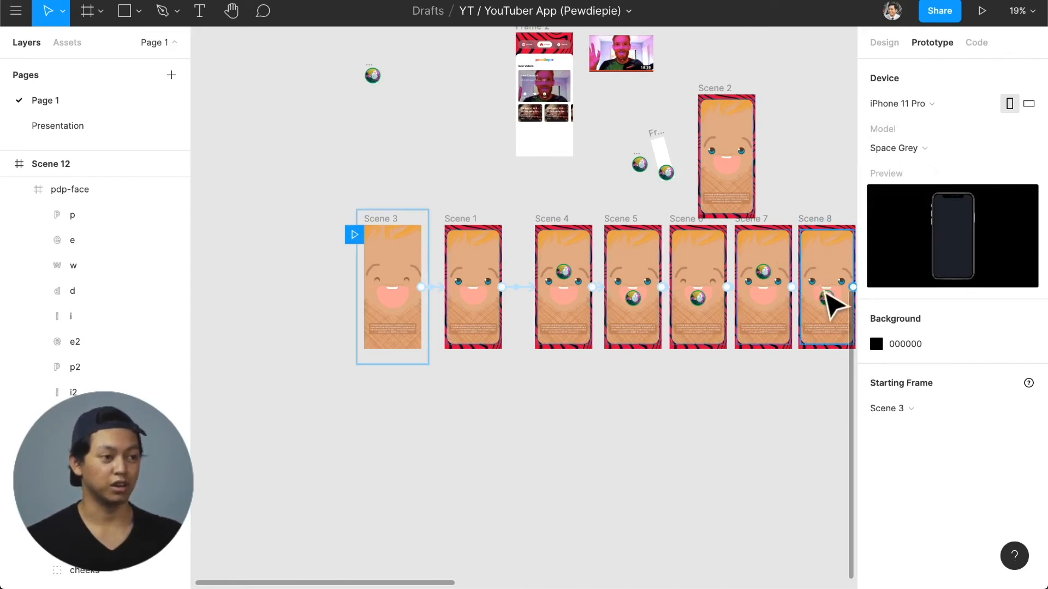
- Play the prototype in presentation view to check the loading sequence from Scene 3
left_click(980, 12)
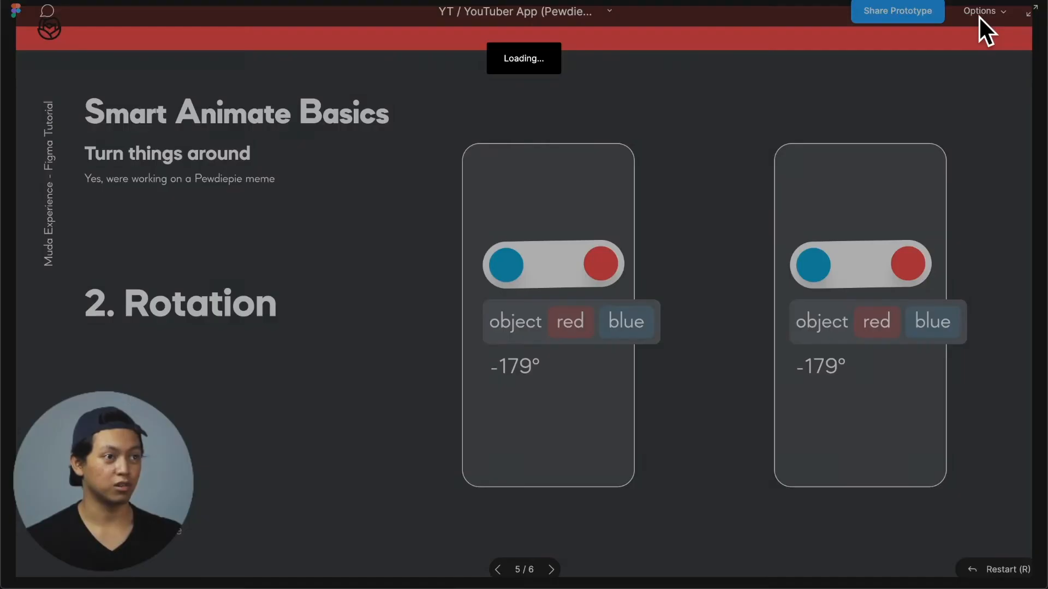
key("r")
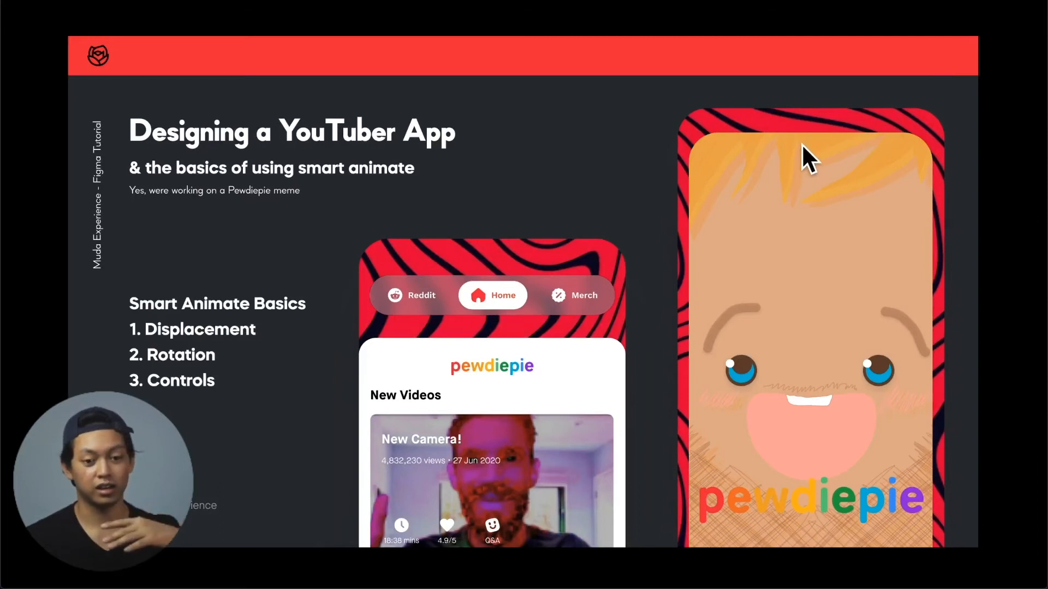
left_click(1026, 6)
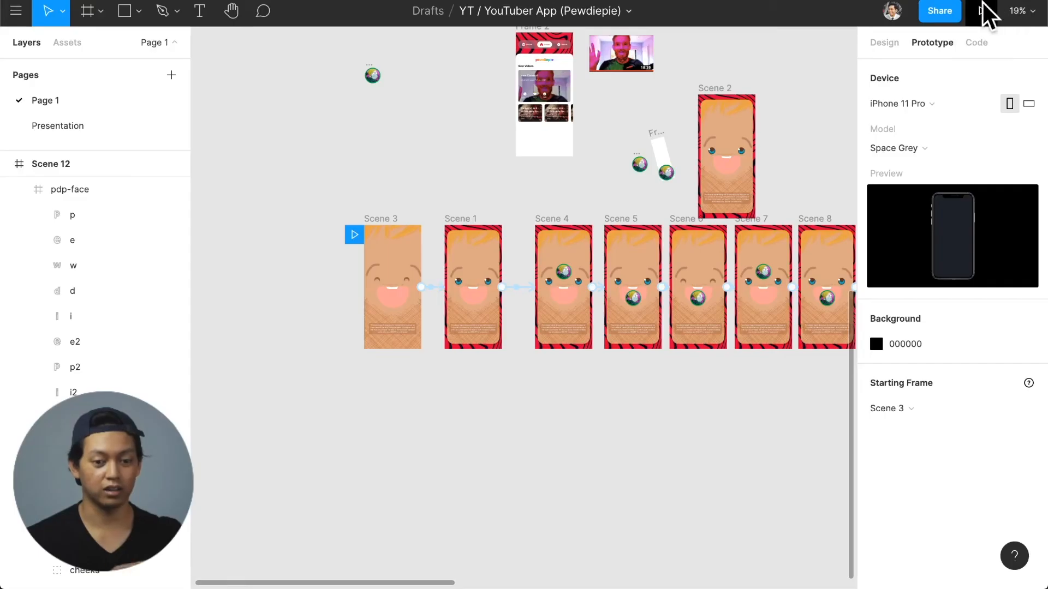
left_click(973, 10)
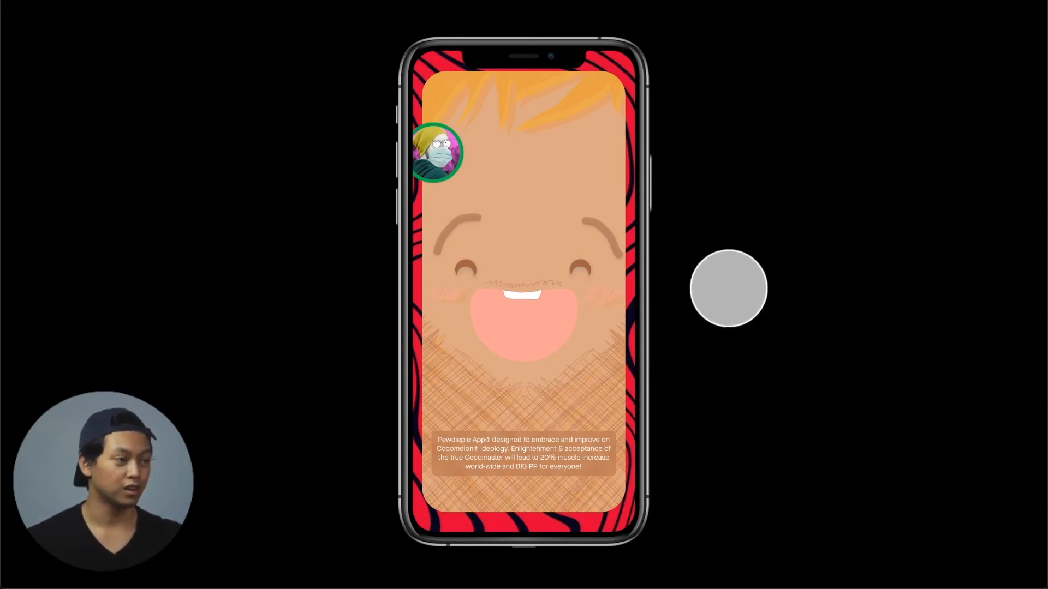
mouse_move(893, 2)
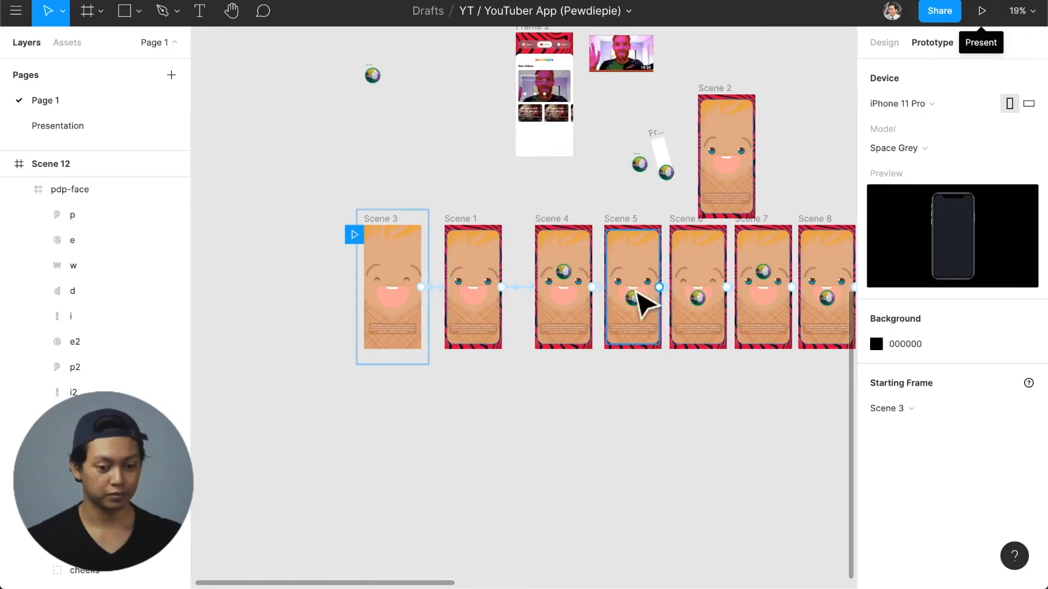
- Change the trigger of the Scene 10 to Scene 11 transition to After Delay
scroll(628, 302, "right", 5)
scroll(626, 311, "right", 3)
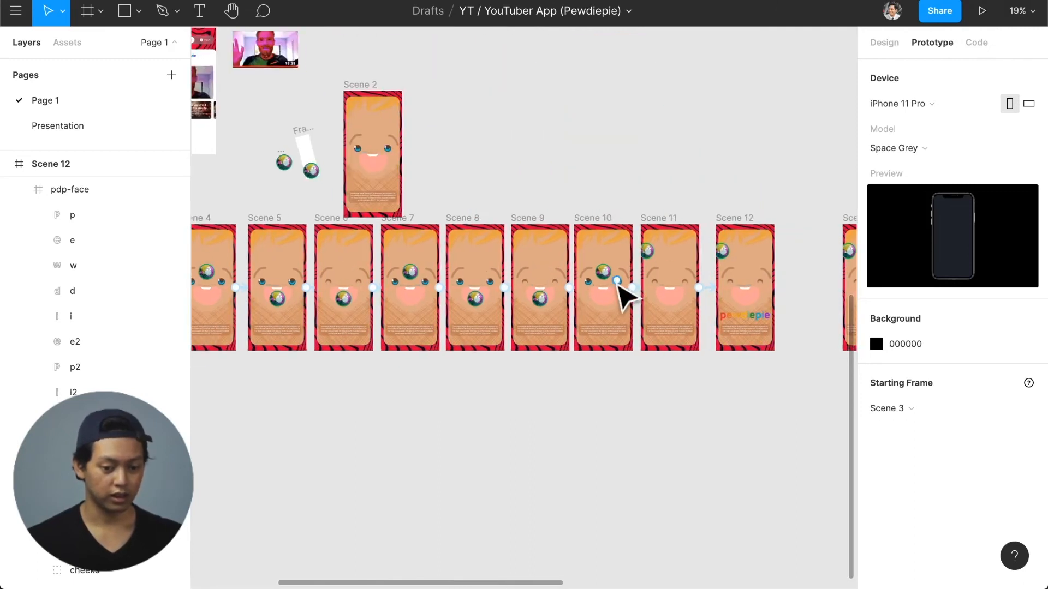
scroll(622, 292, "up", 5)
left_click(648, 306)
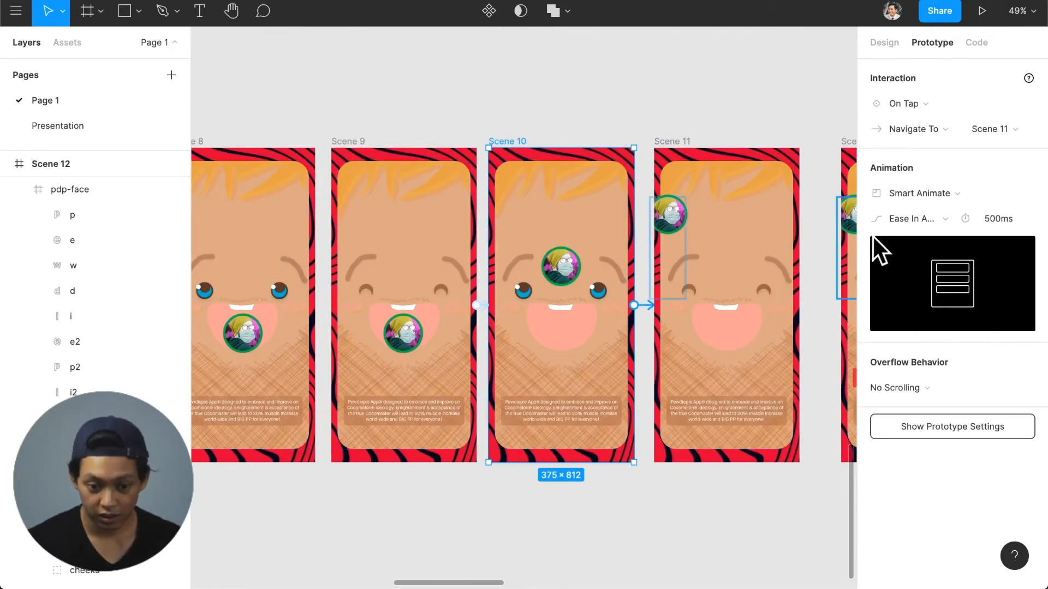
left_click(936, 109)
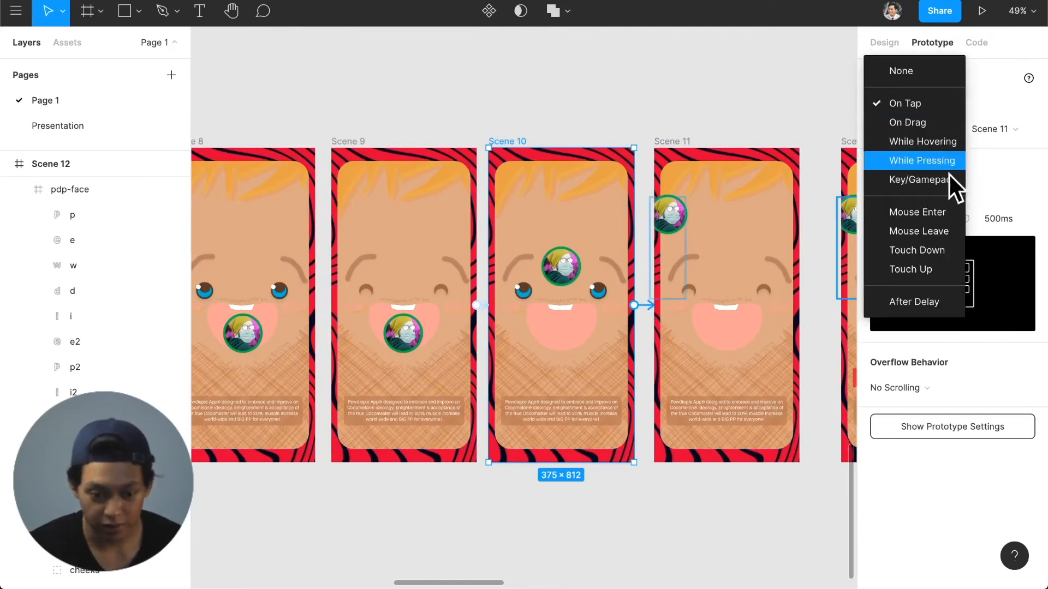
left_click(940, 300)
- Compare the Loading frames in Scenes 10 and 11, and move Scene 10's Loading out of pdp-face to the scene's own level
left_click(670, 232)
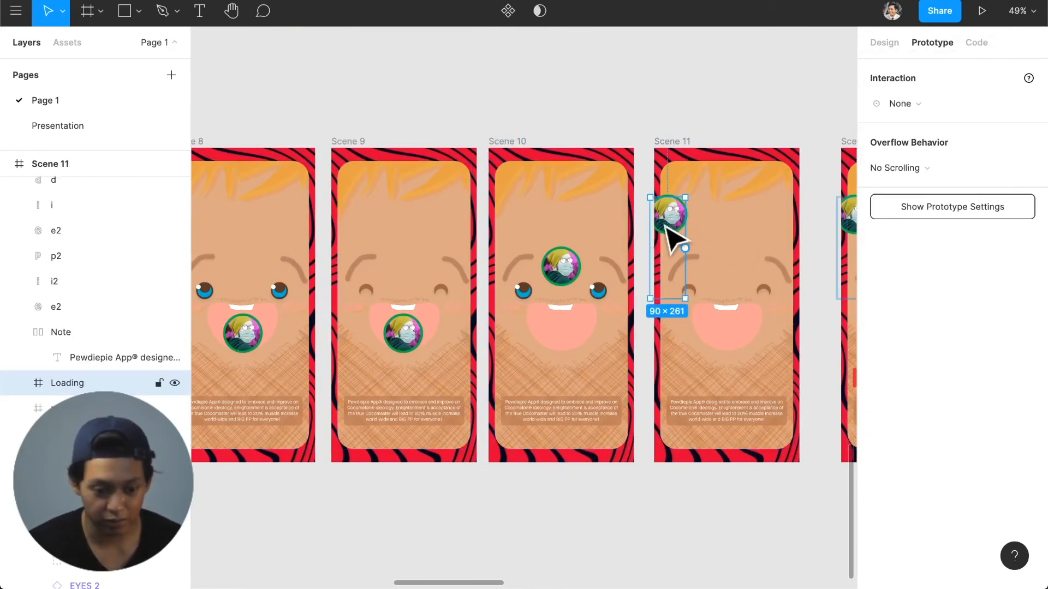
left_click(561, 269)
left_click(665, 227)
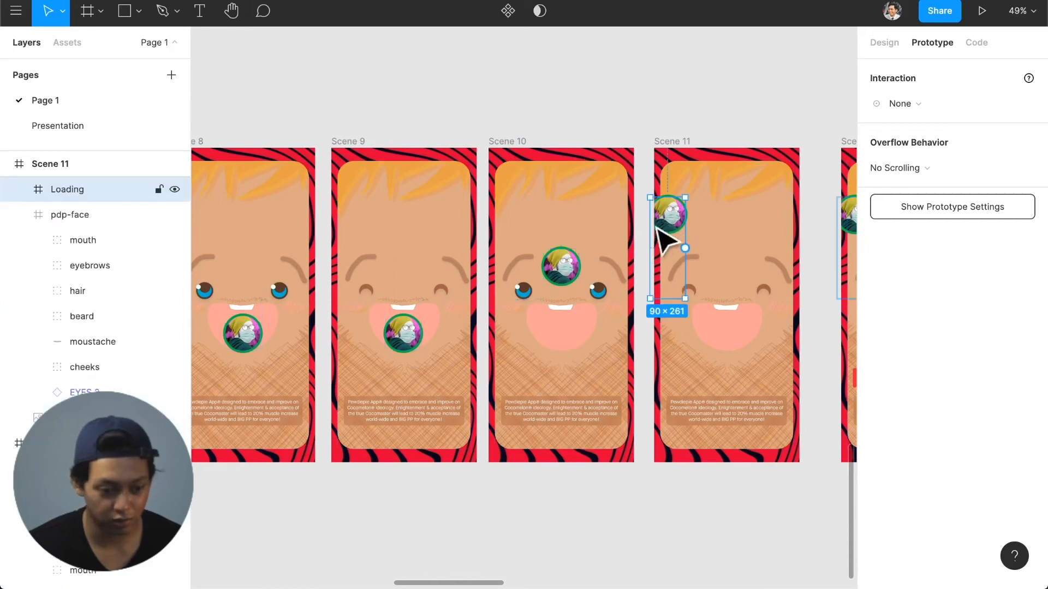
double_click(568, 276)
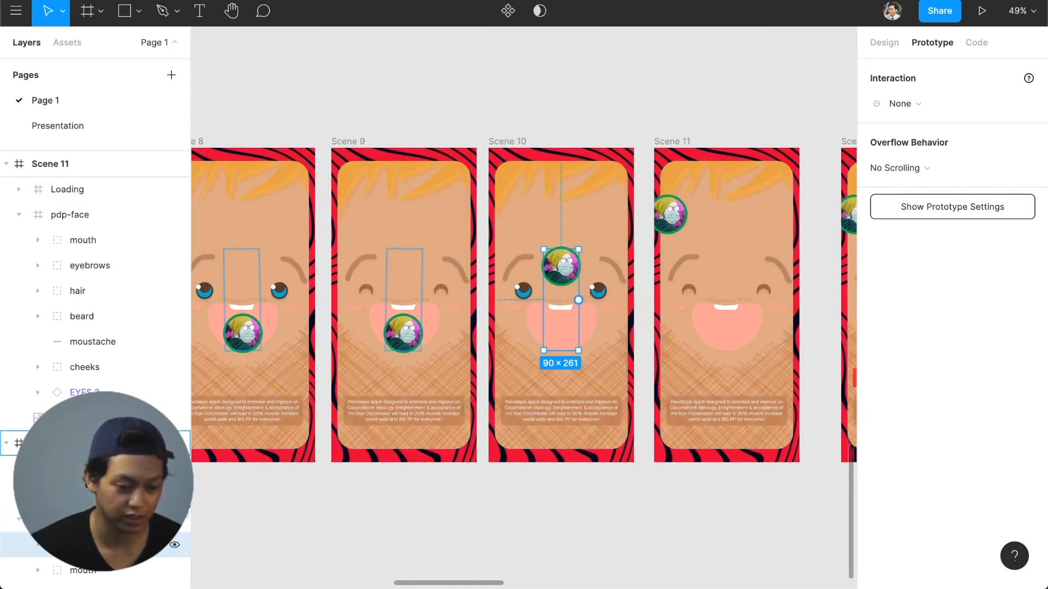
- Move the Loading frames in Scenes 9 and 8 out of pdp-face to the scene level
left_click(403, 340)
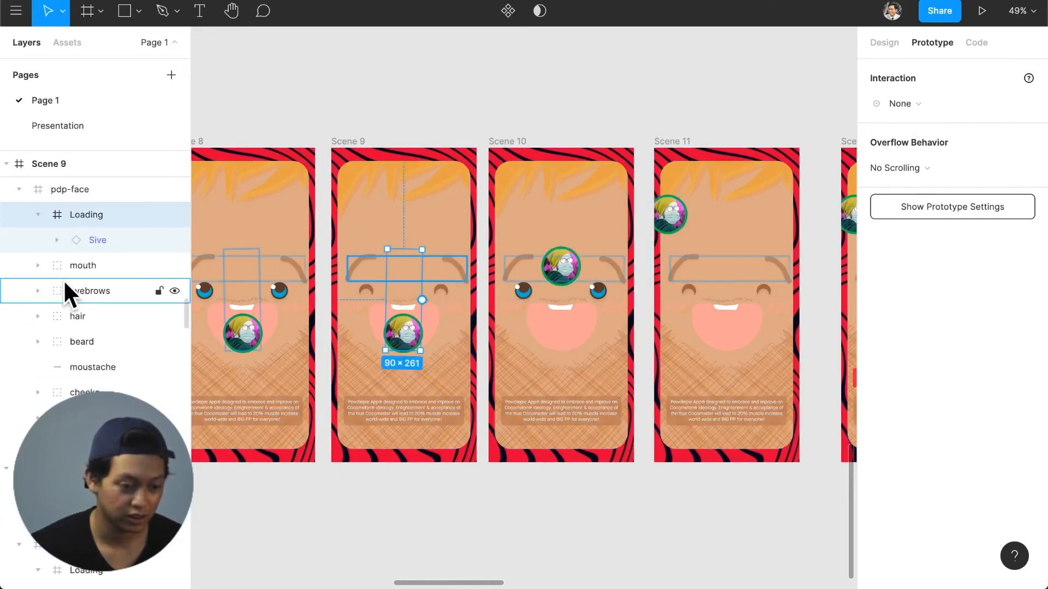
scroll(62, 278, "up", 3)
left_click_drag(86, 322, 34, 291)
scroll(339, 351, "left", 5)
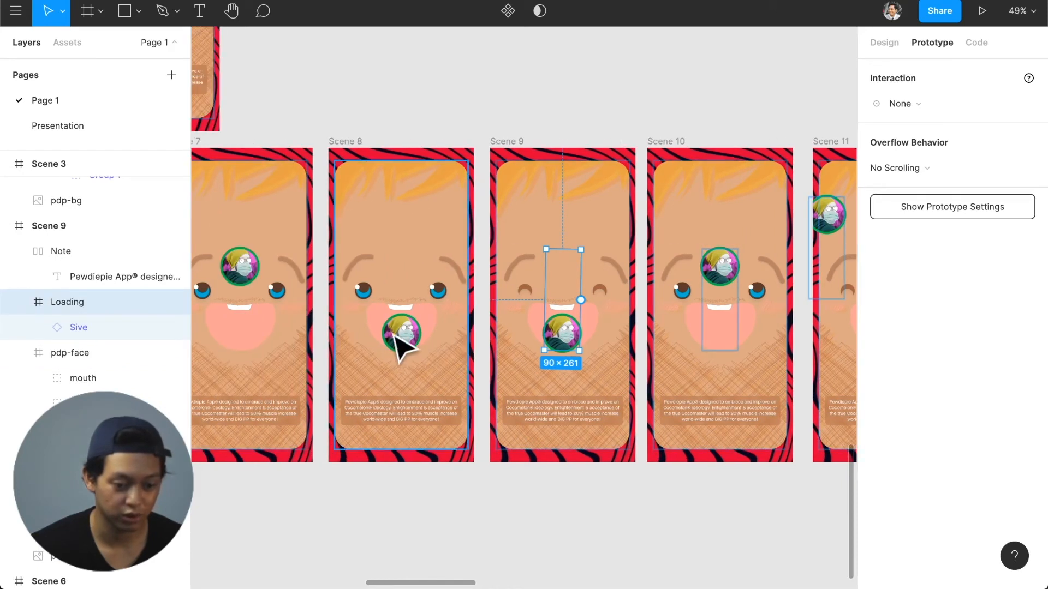
left_click(397, 338)
left_click_drag(65, 408, 9, 372)
- Move the Loading frames in Scenes 7 and 6 out of pdp-face to the scene level
scroll(374, 311, "left", 3)
left_click(362, 289)
double_click(344, 281)
left_click_drag(65, 408, 28, 372)
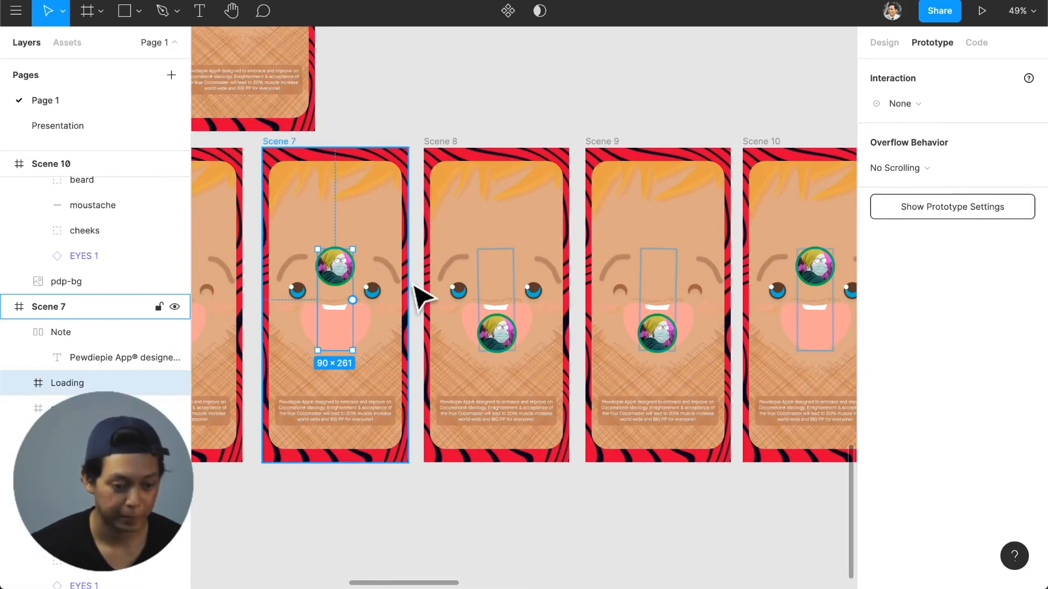
scroll(420, 300, "left", 6)
left_click(407, 342)
double_click(387, 347)
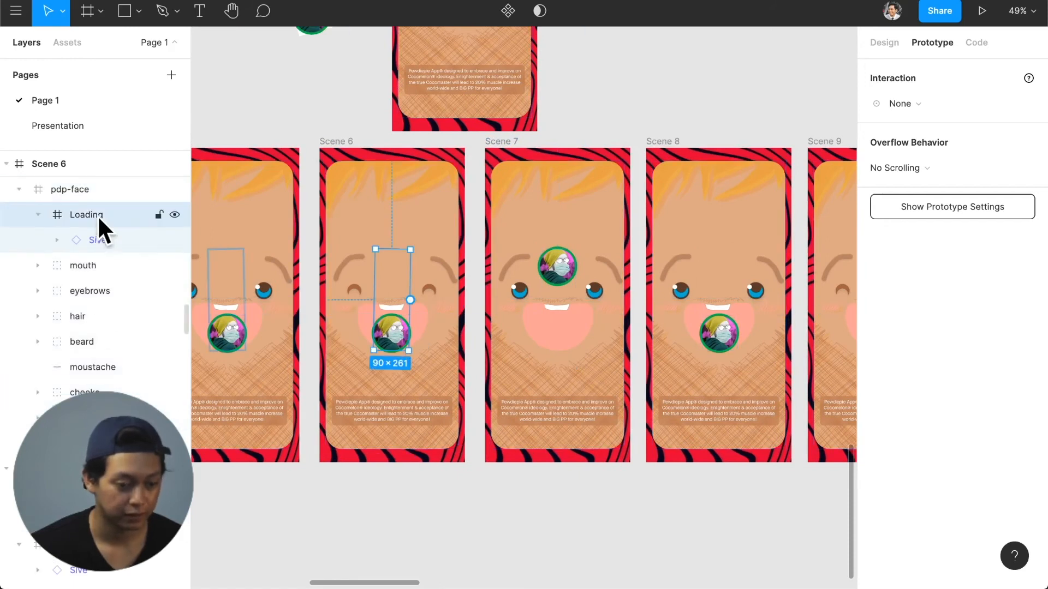
scroll(90, 229, "up", 1)
left_click_drag(84, 244, 21, 208)
- Move the Loading frames in Scenes 5 and 4 out of pdp-face to the scene level
scroll(381, 345, "left", 5)
left_click(413, 337)
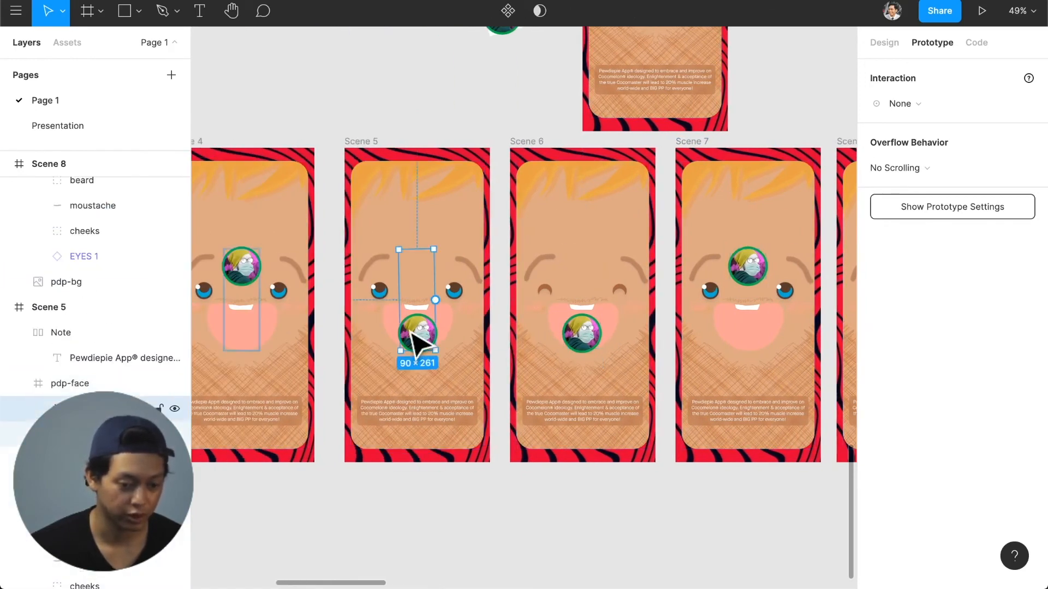
left_click_drag(50, 408, 48, 371)
scroll(421, 322, "left", 5)
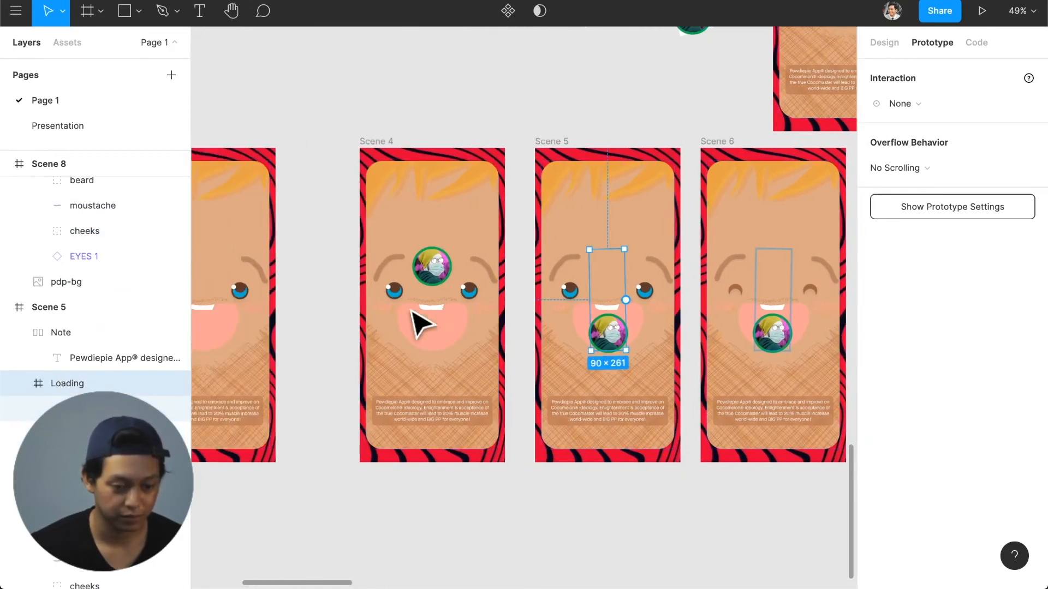
double_click(430, 286)
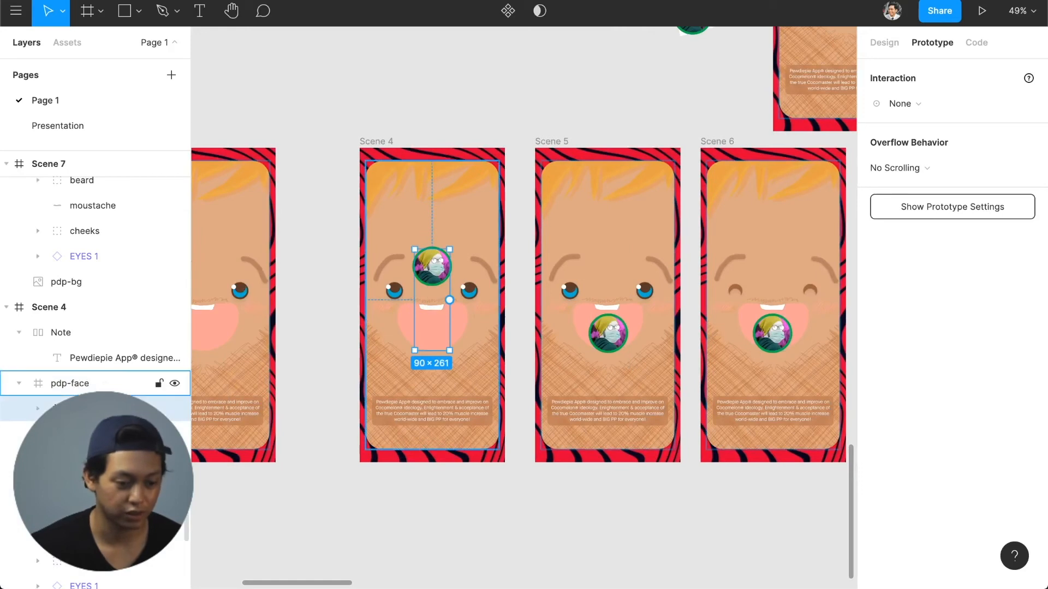
- Check where Scene 1's Loading frame sits in the layer hierarchy and on the canvas
scroll(456, 369, "left", 5)
left_click(368, 142)
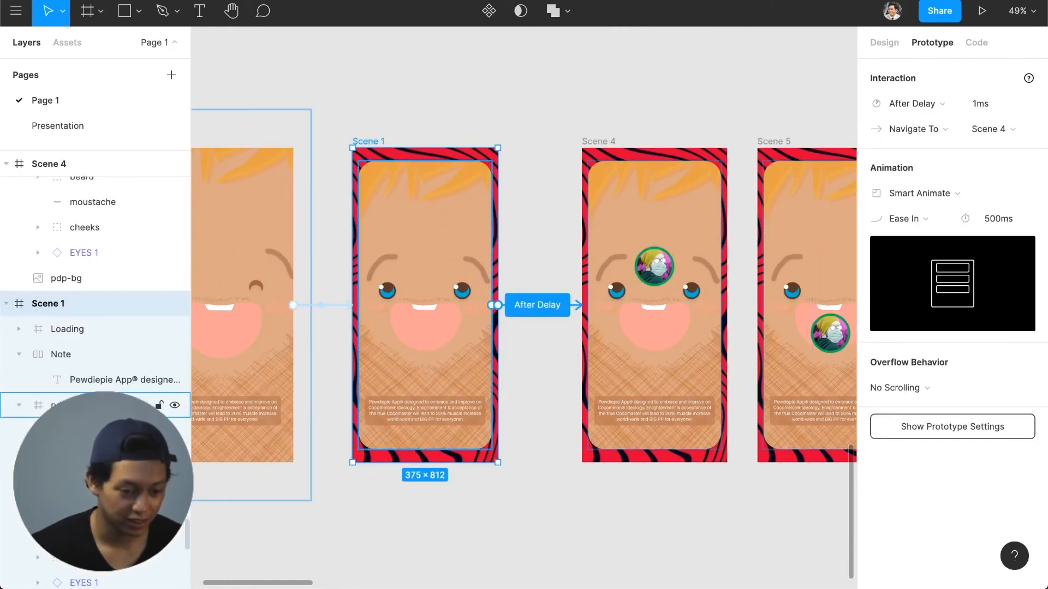
left_click(115, 330)
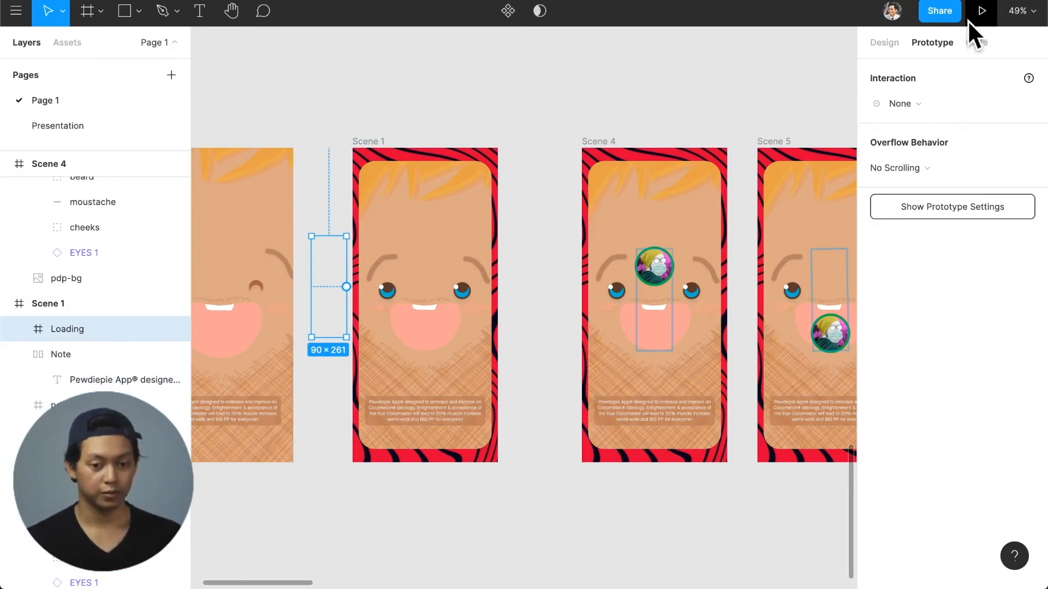
- Replay the prototype from the start to check the loading animation, and return to the editor
left_click(982, 11)
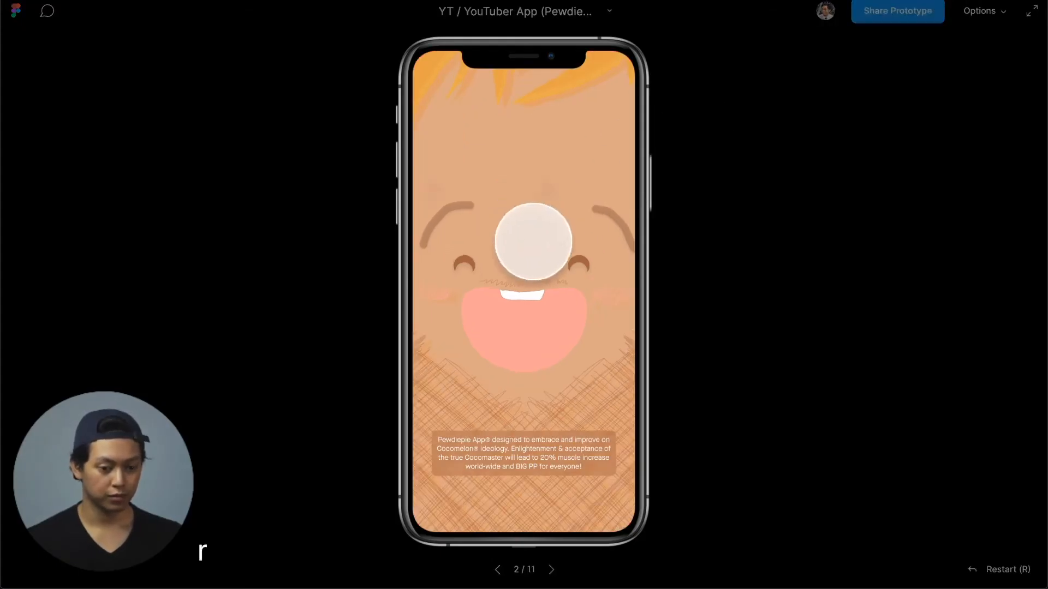
key("r")
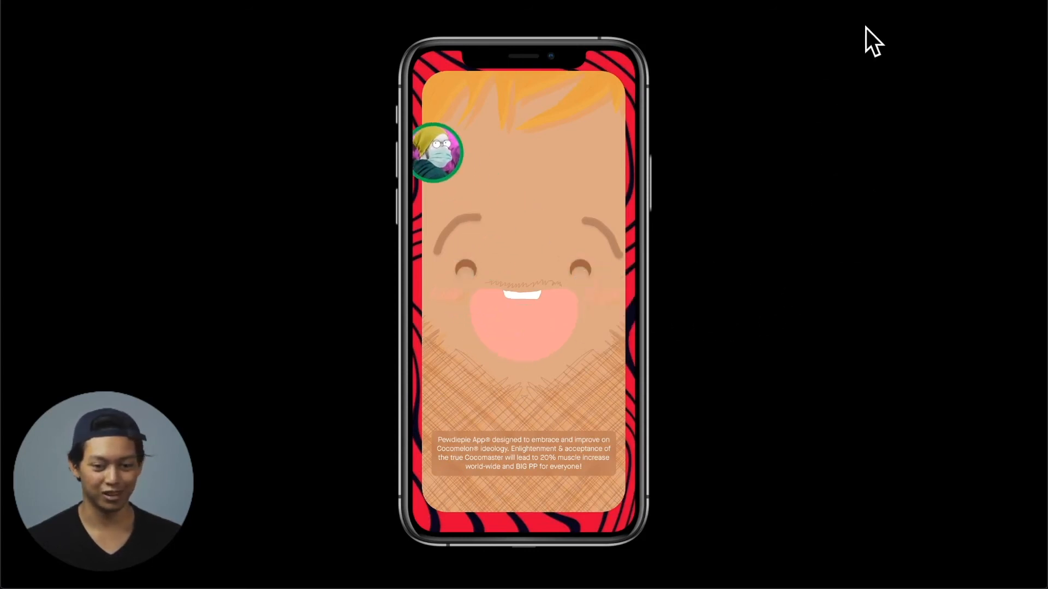
left_click(882, 2)
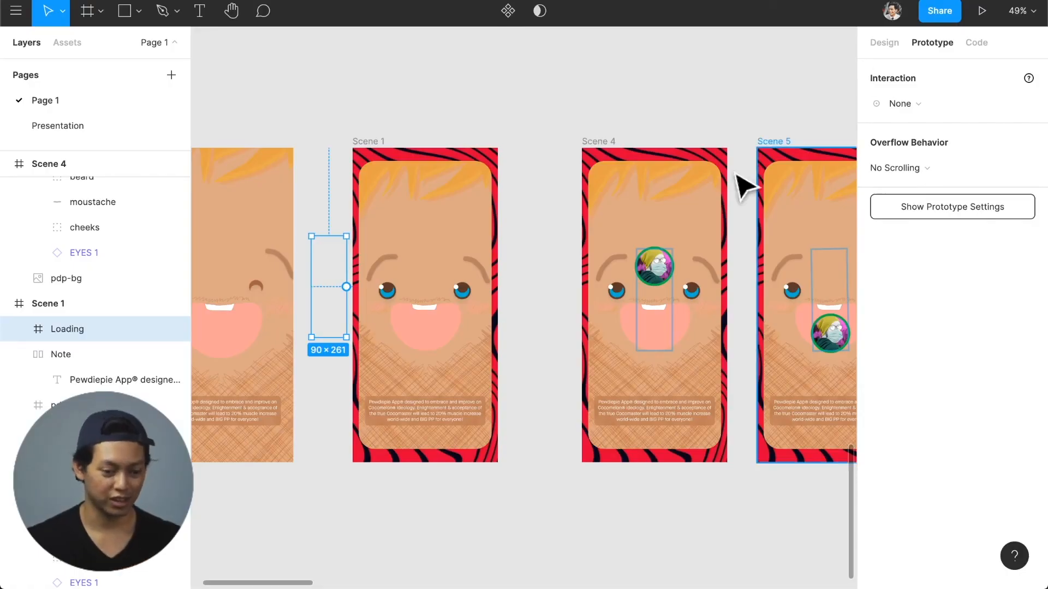
- Inspect the eyes component inside Scene 3's pdp-face, and replay the prototype from the start
scroll(654, 229, "left", 5)
left_click(484, 294)
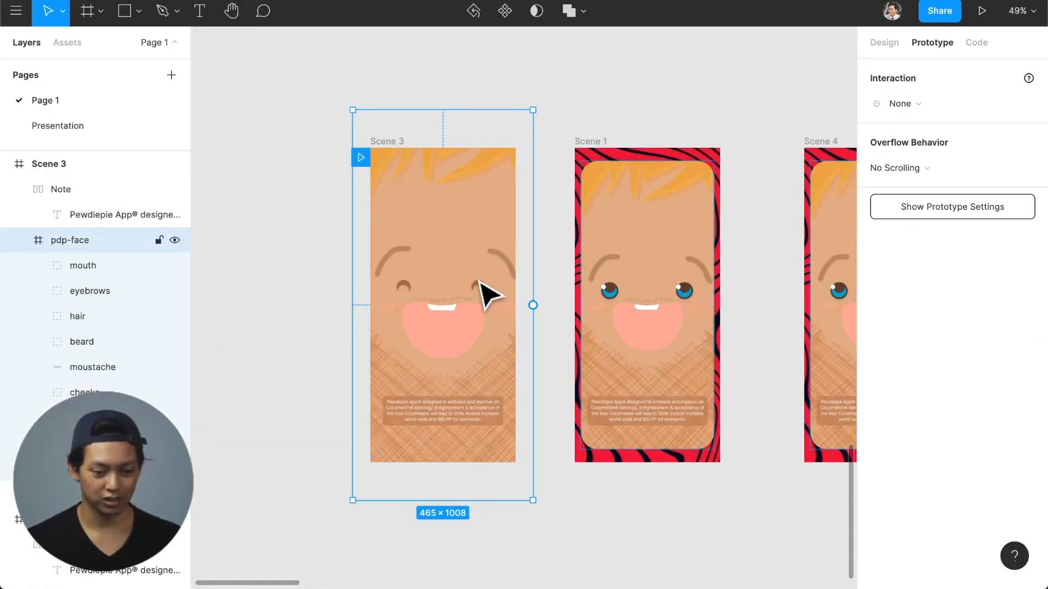
double_click(480, 283)
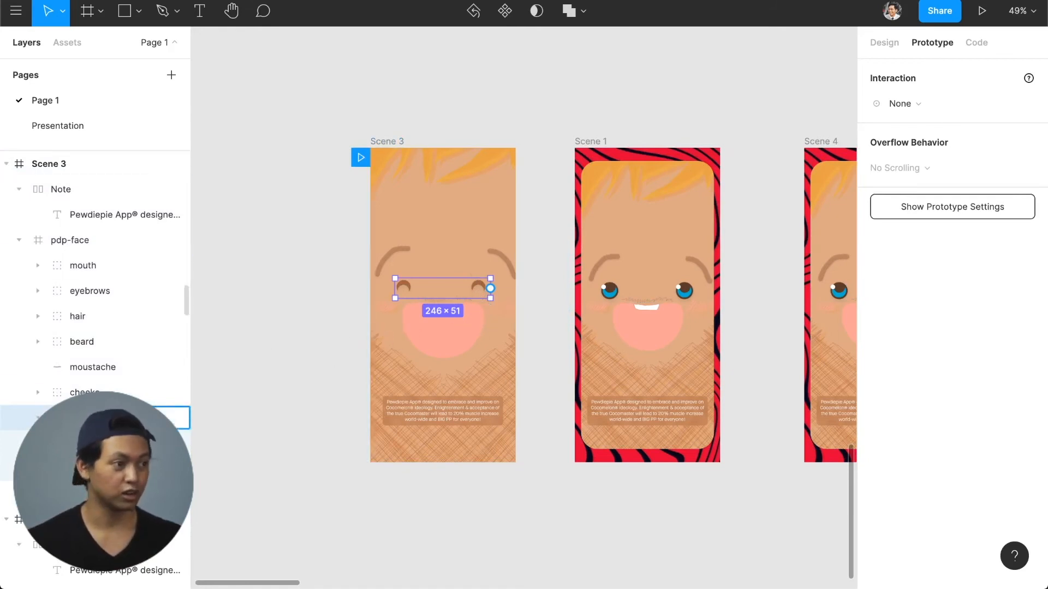
key("Return")
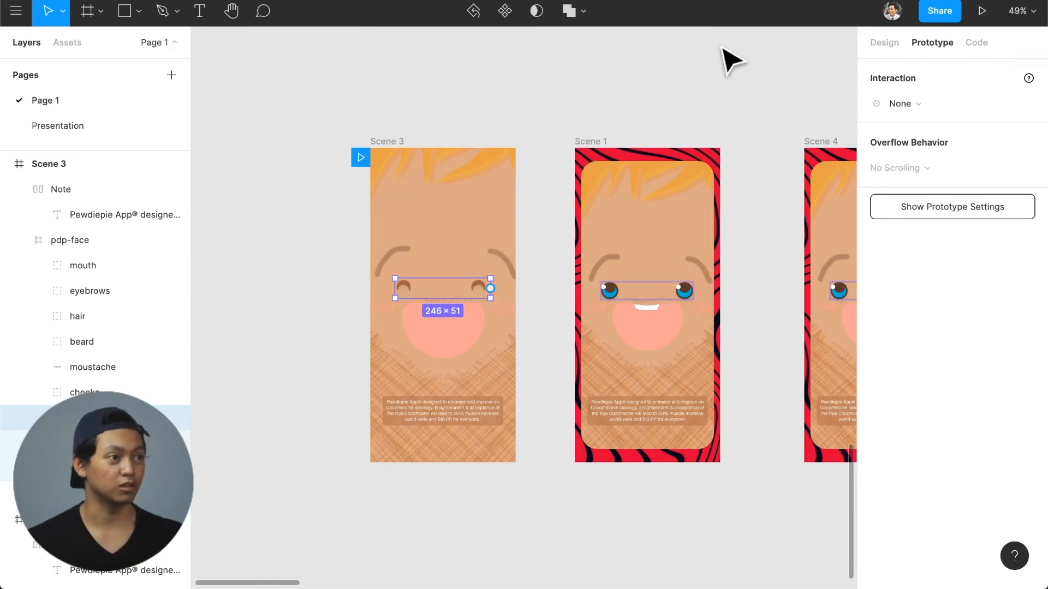
left_click(982, 10)
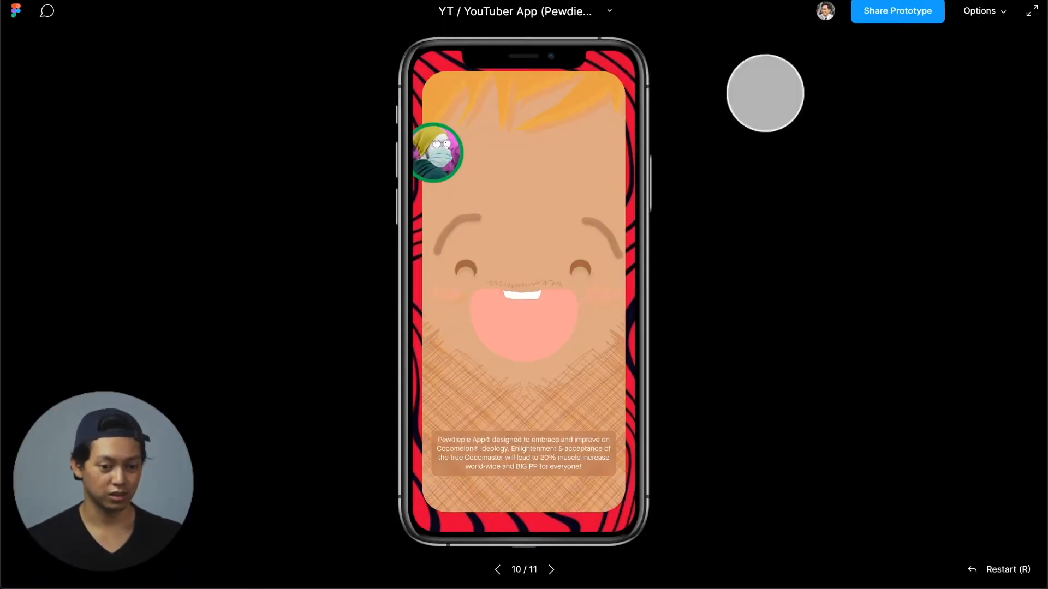
key("r")
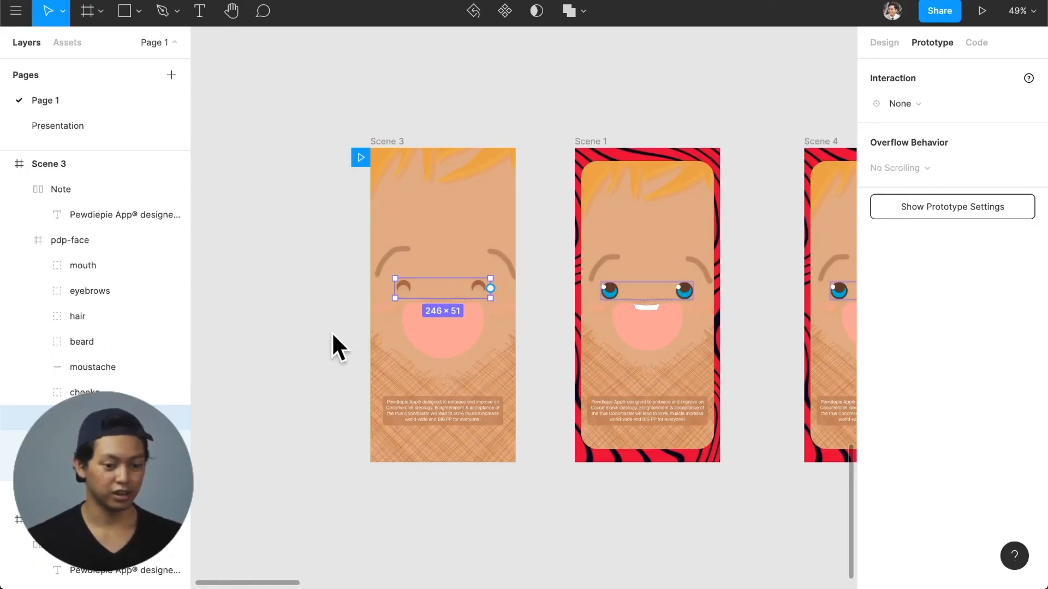
- Rename the left eye group inside Scene 3's EYES 1 component as leftclosed
scroll(405, 284, "up", 3)
scroll(407, 290, "up", 3)
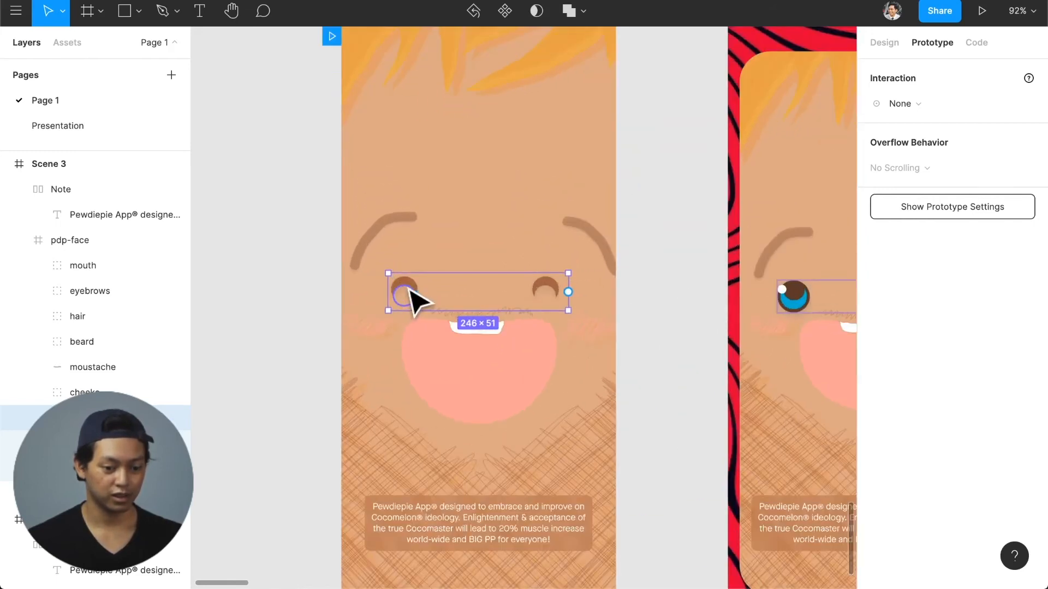
double_click(408, 289)
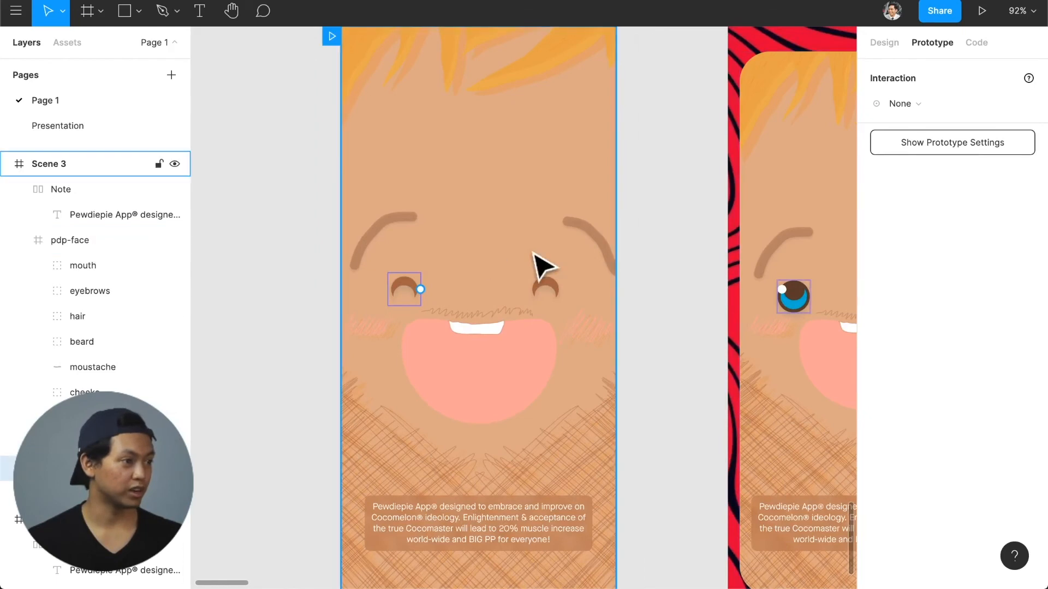
scroll(107, 290, "down", 5)
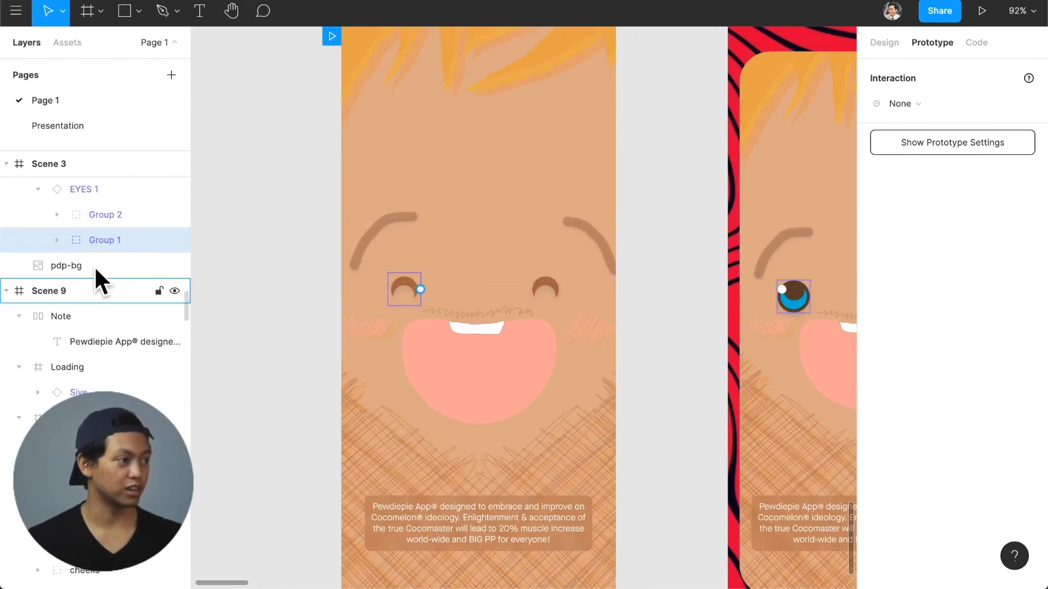
double_click(103, 245)
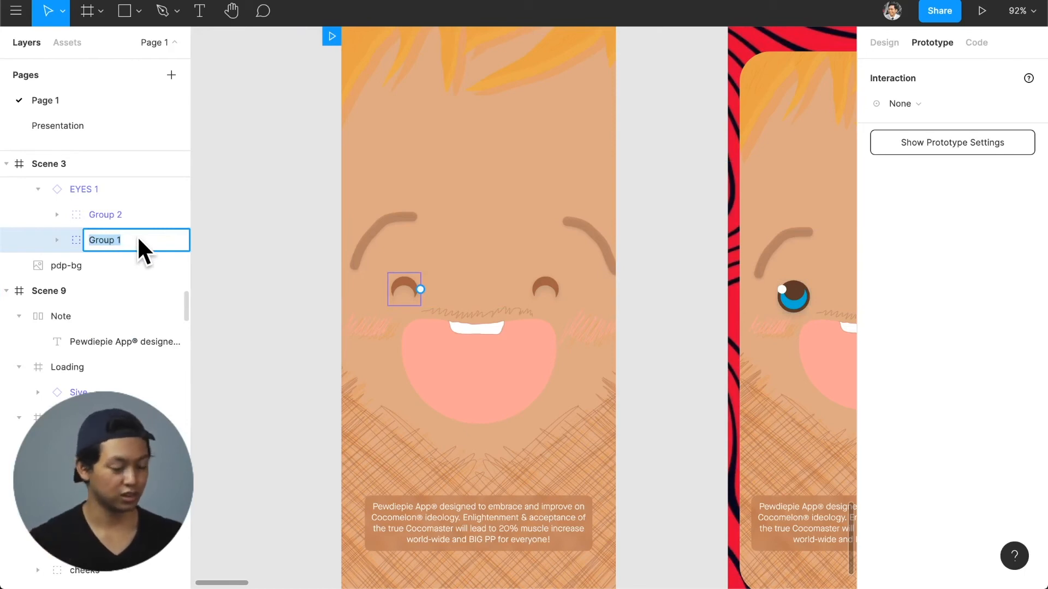
type("leftclosed")
key("Return")
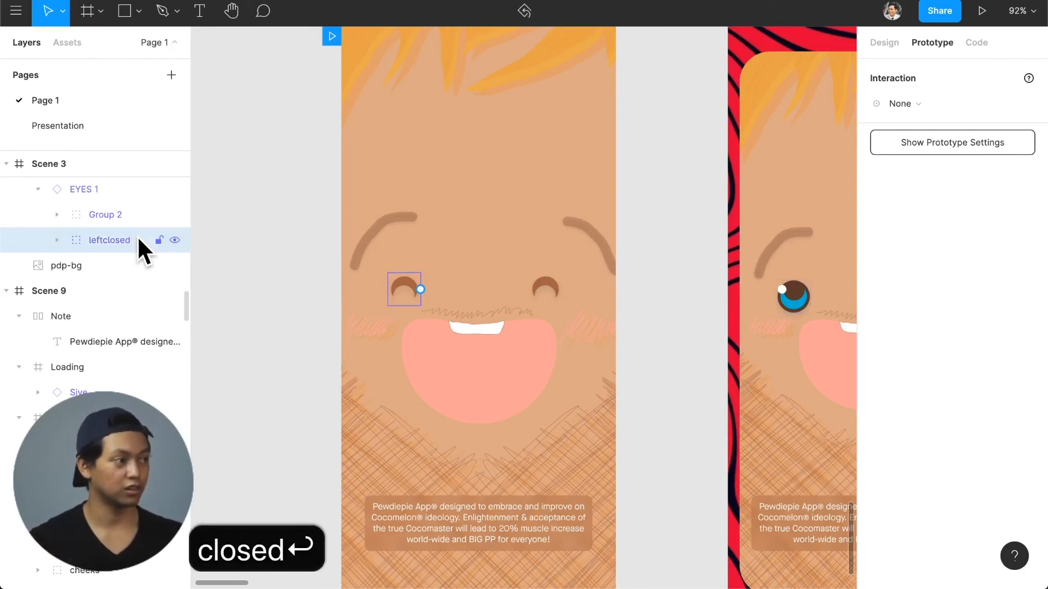
- Rename the right eye group inside Scene 3's EYES 1 component as rightclosed
double_click(546, 283)
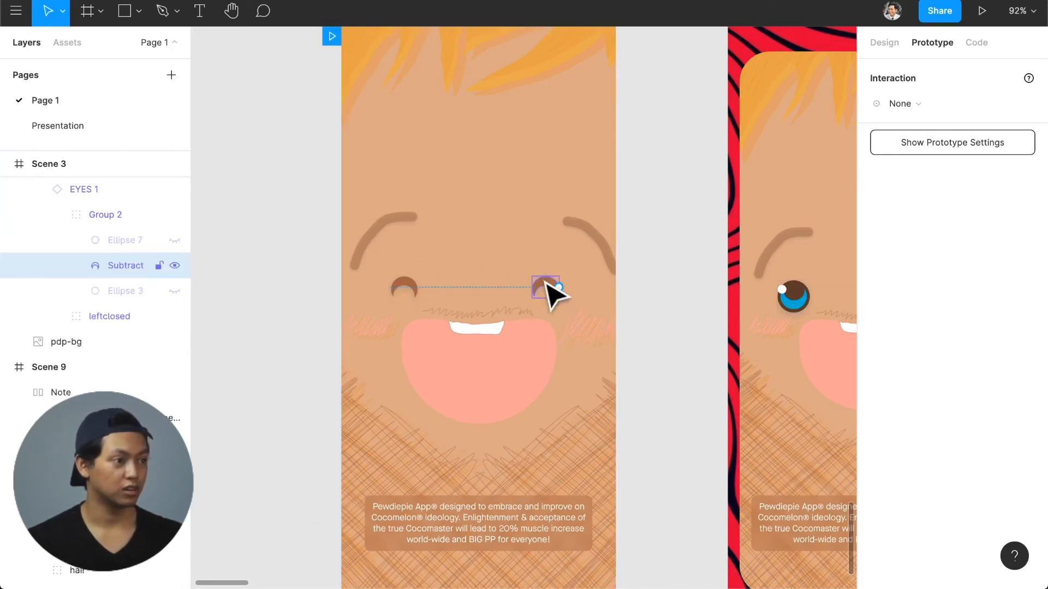
left_click(102, 216)
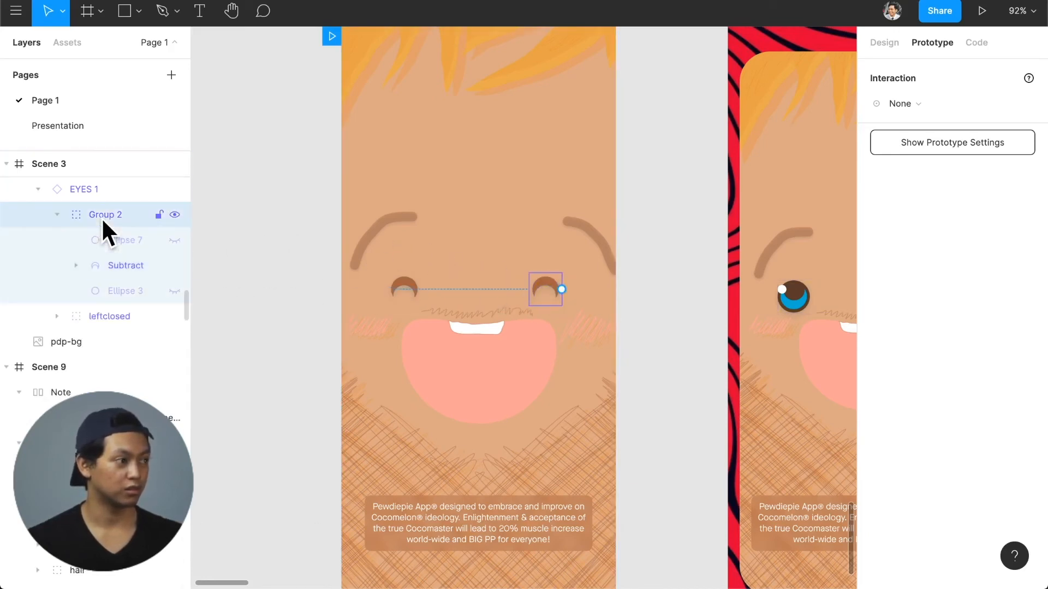
double_click(101, 215)
type("rightclosed")
key("Return")
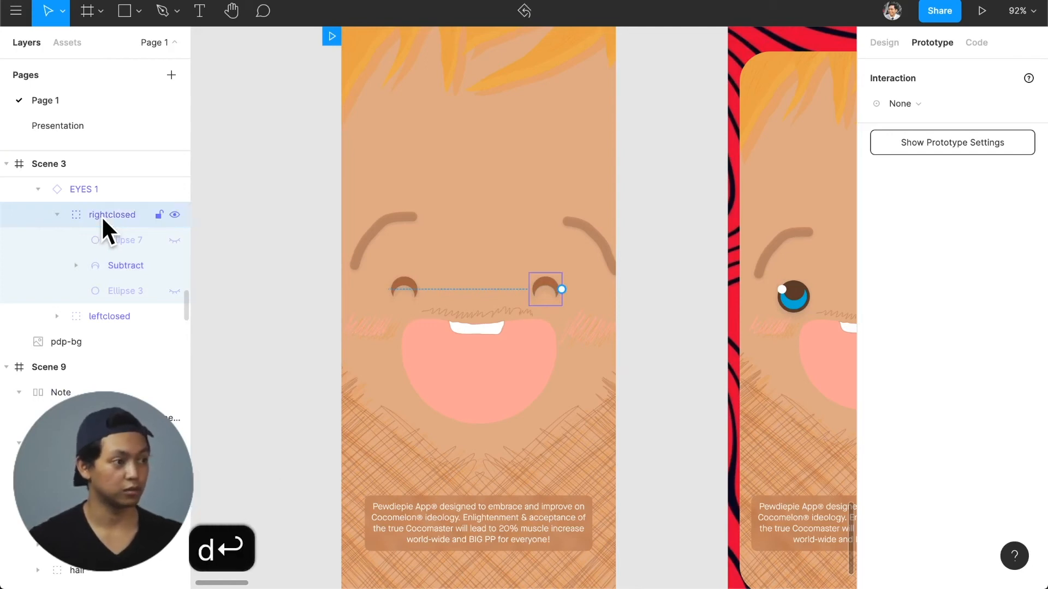
- Clear the selection and replay the whole prototype from Scene 3 to check the eye animation
left_click(638, 238)
scroll(646, 243, "down", 2)
scroll(649, 243, "down", 3)
scroll(649, 248, "right", 3)
scroll(620, 252, "up", 2)
scroll(609, 202, "down", 1)
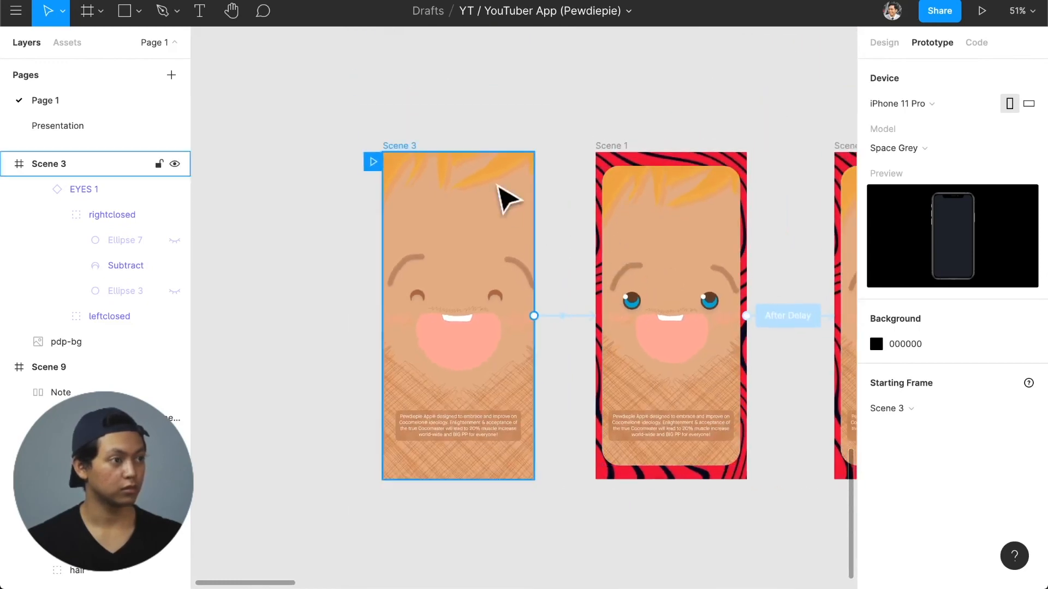
left_click(981, 10)
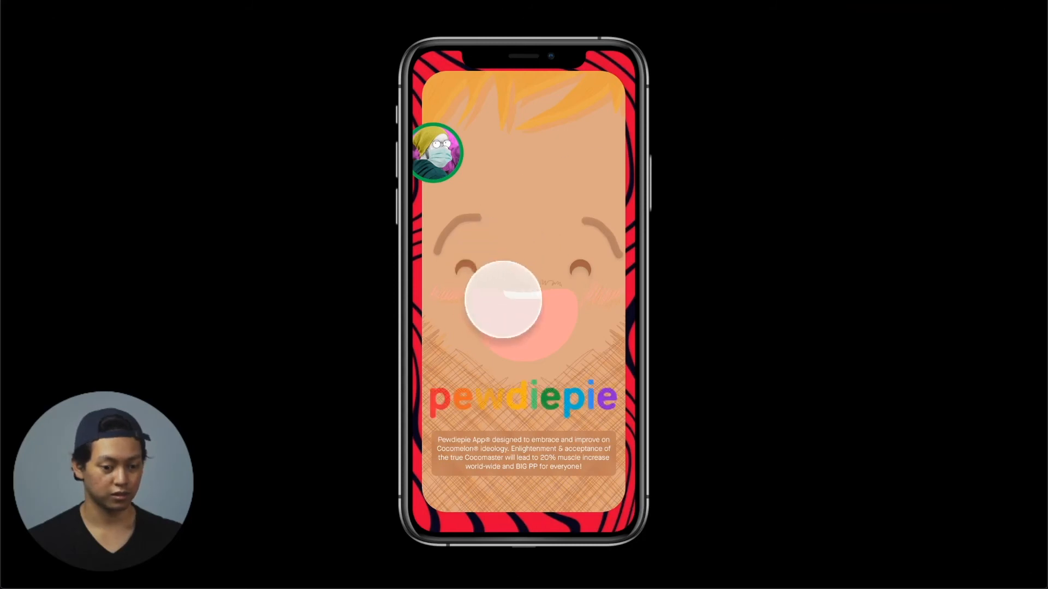
key("r")
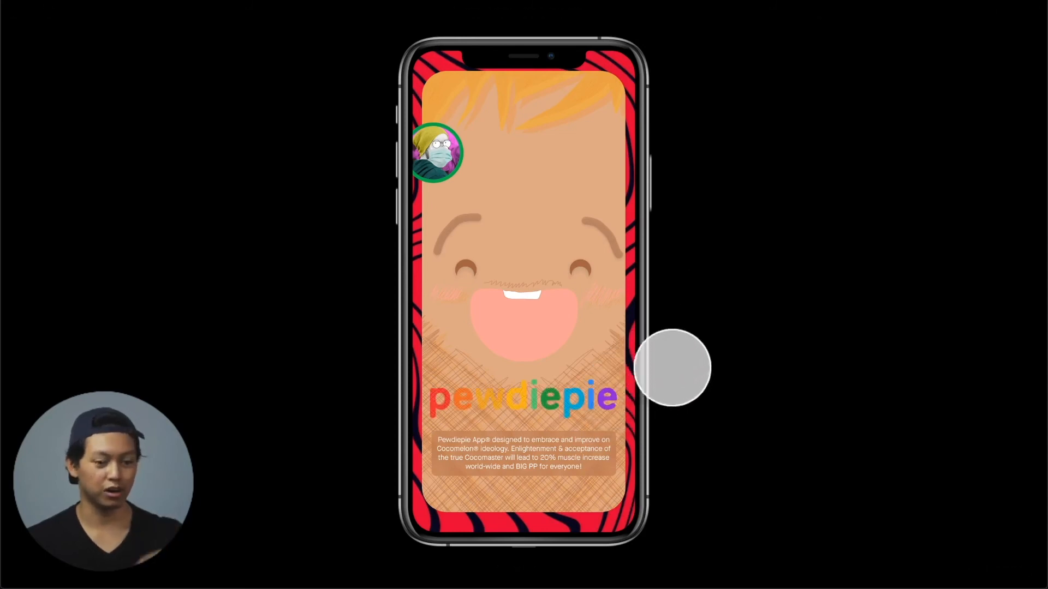
- Move all the pewdiepie letter layers in Scene 12 out of pdp-face to the scene level just below Loading, and preview the prototype
left_click(882, 1)
scroll(802, 374, "right", 10)
scroll(674, 389, "right", 15)
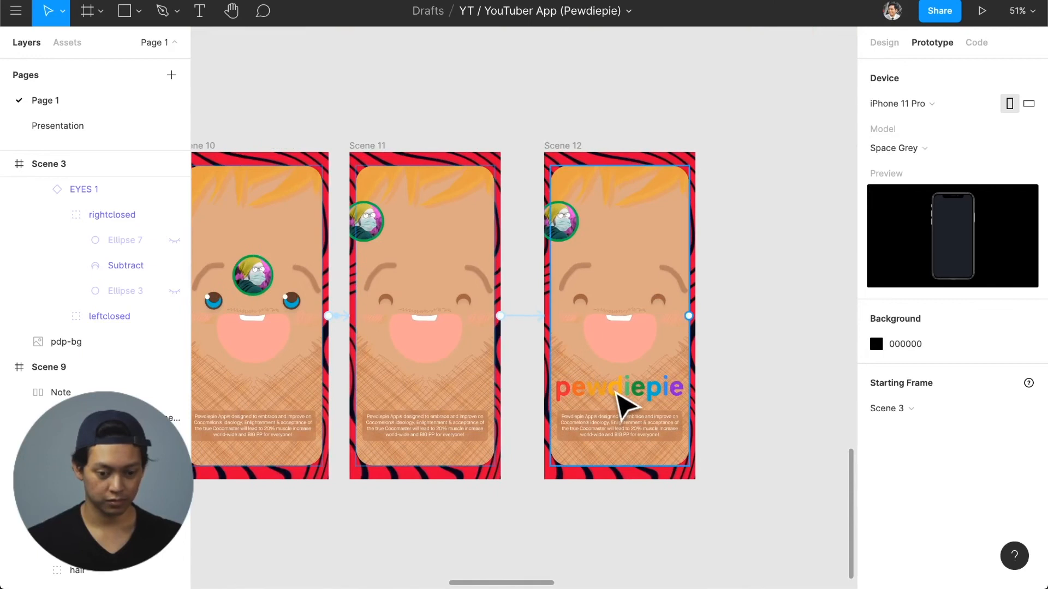
double_click(616, 394)
left_click(667, 392)
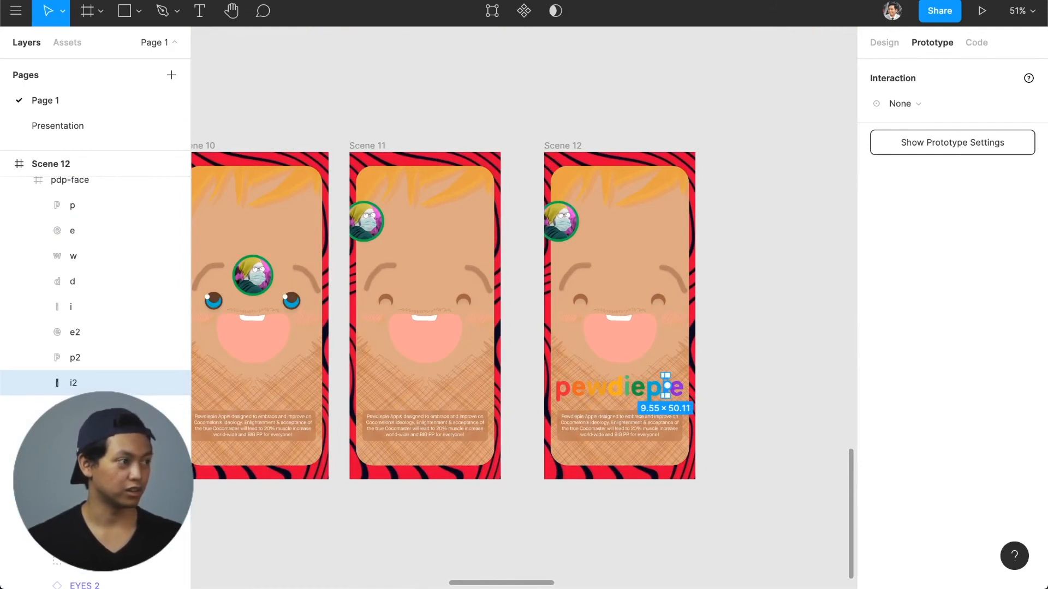
left_click(72, 205)
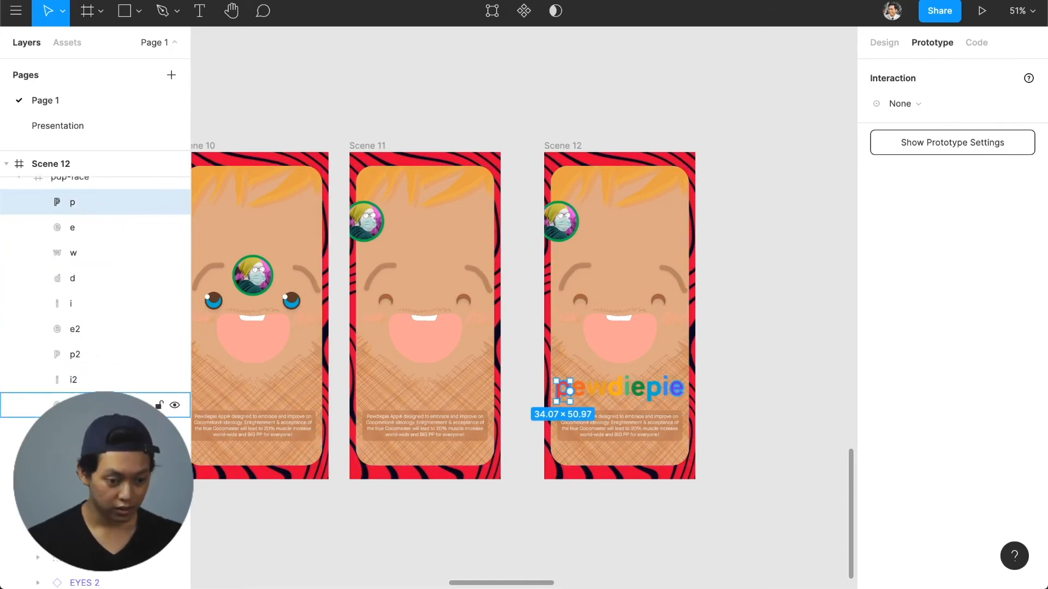
left_click(94, 405, "shift")
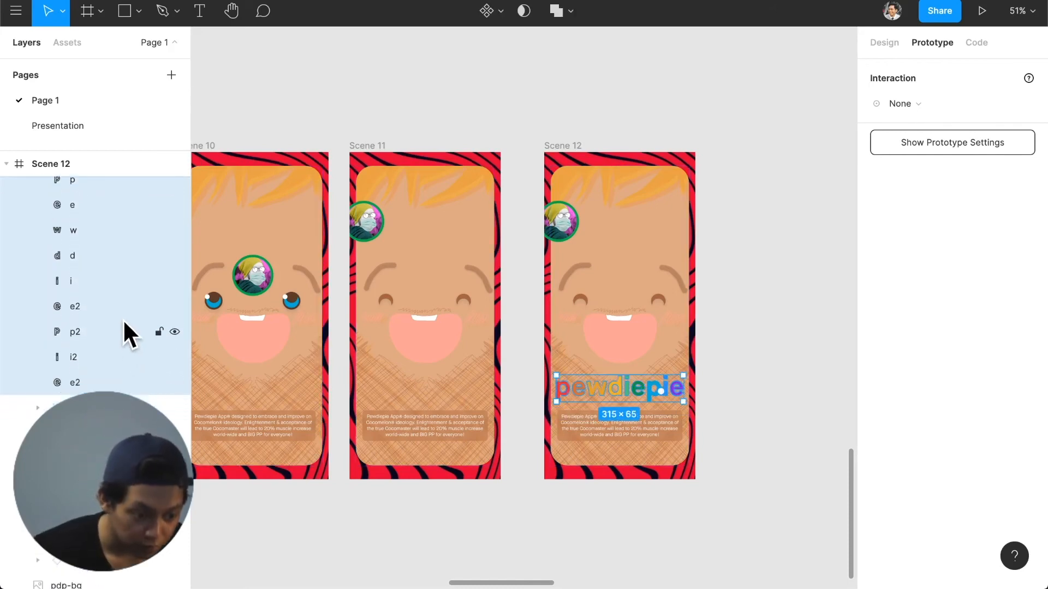
scroll(115, 262, "up", 5)
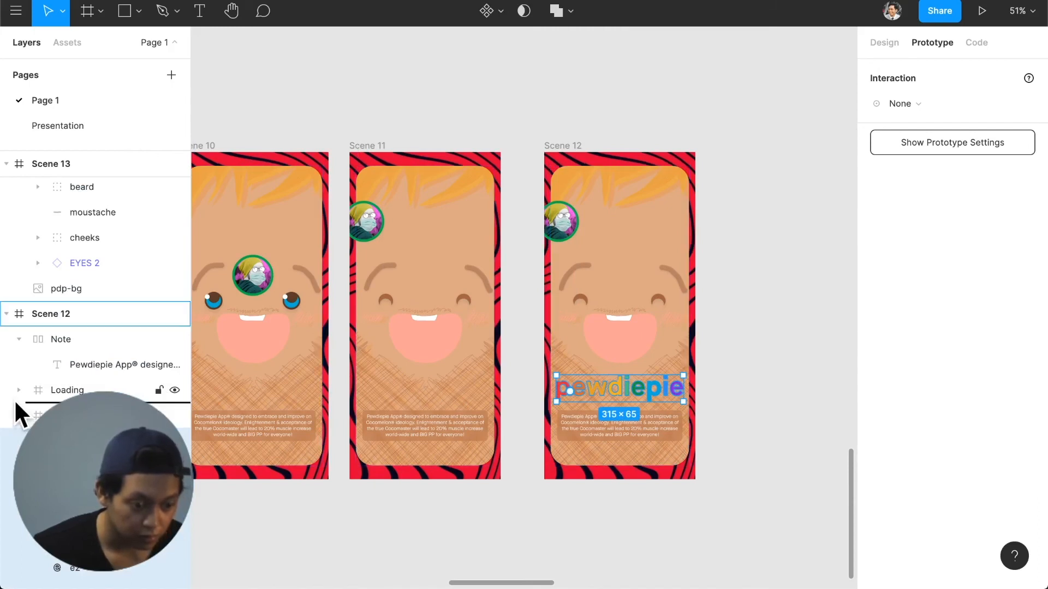
left_click_drag(16, 403, 16, 403)
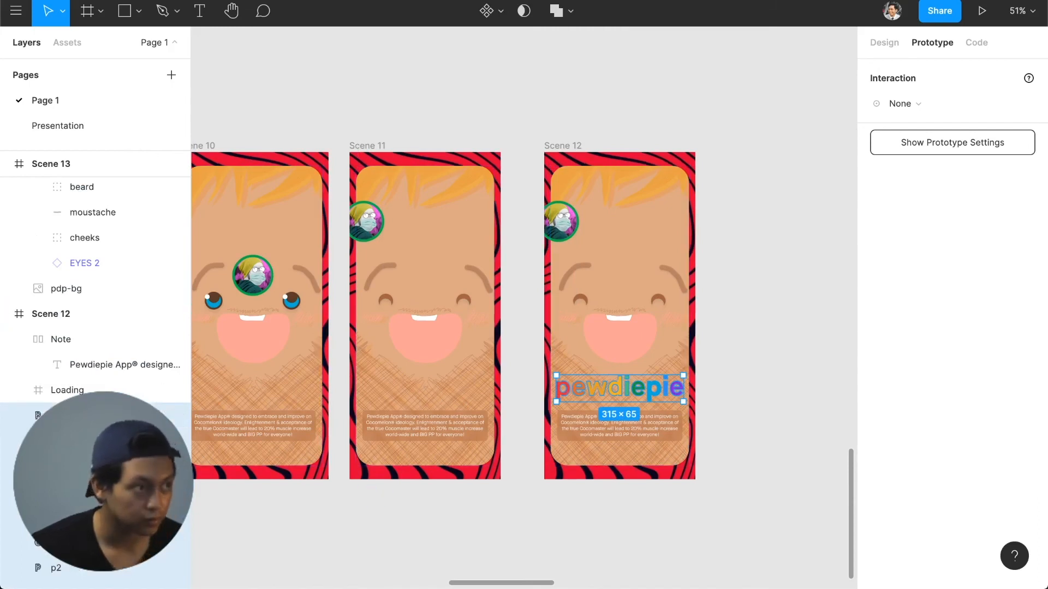
left_click(982, 11)
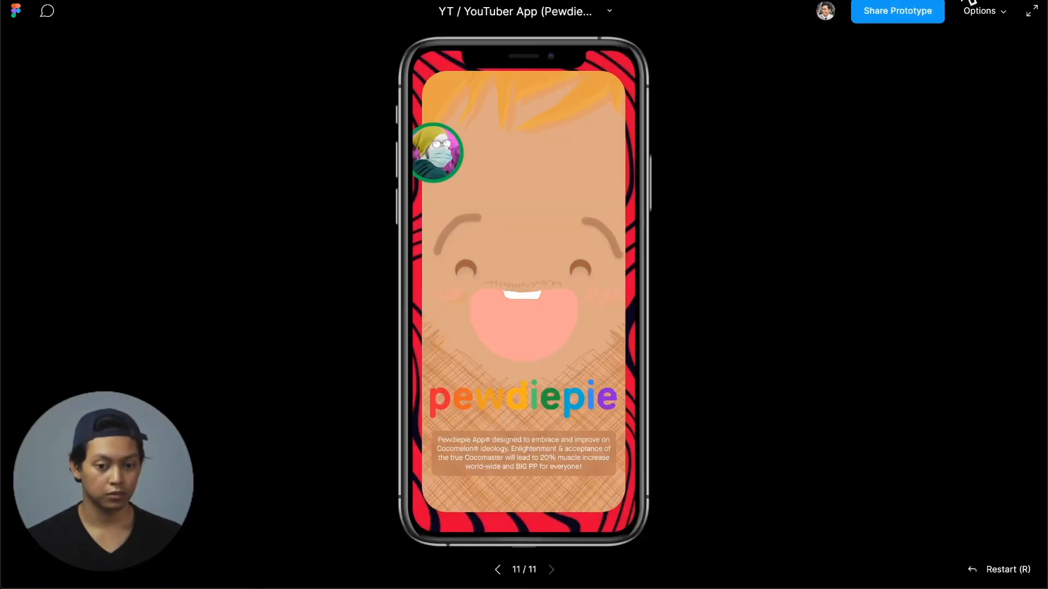
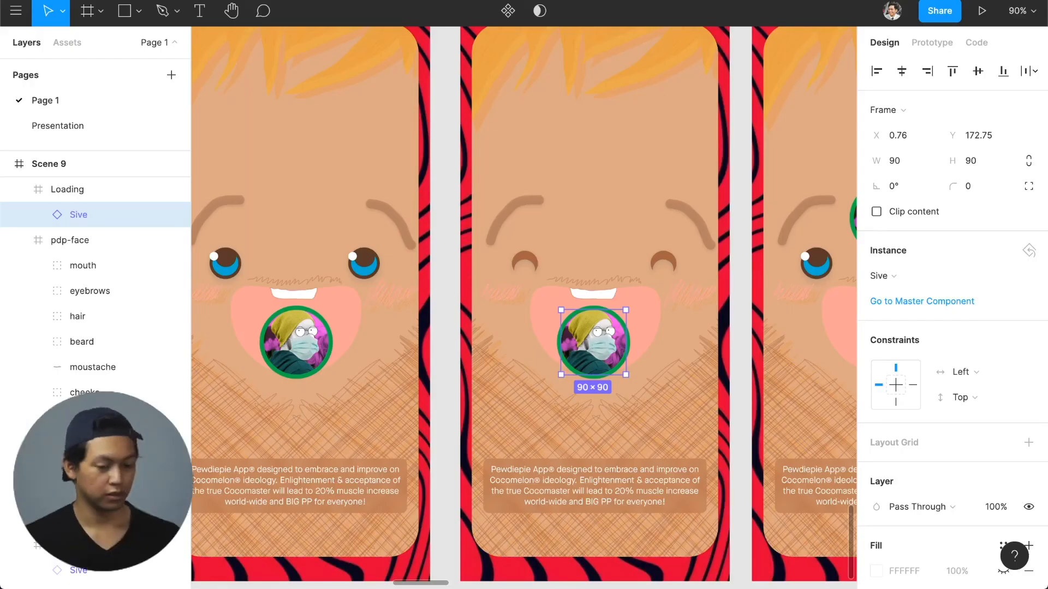
- Set the rotation of the Sive instance in Scene 6 to 0°, and compare it with Scene 5's Loading frame
scroll(505, 373, "left", 15)
scroll(502, 375, "down", 1)
scroll(502, 375, "left", 4)
scroll(502, 375, "left", 3)
left_click(600, 358)
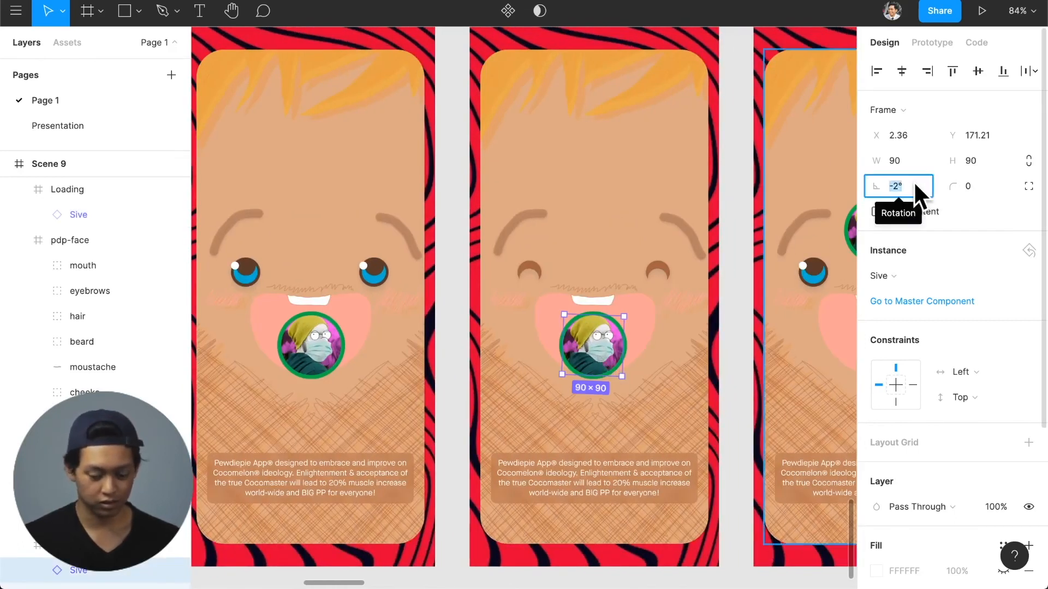
type("0")
key("Return")
left_click(322, 350)
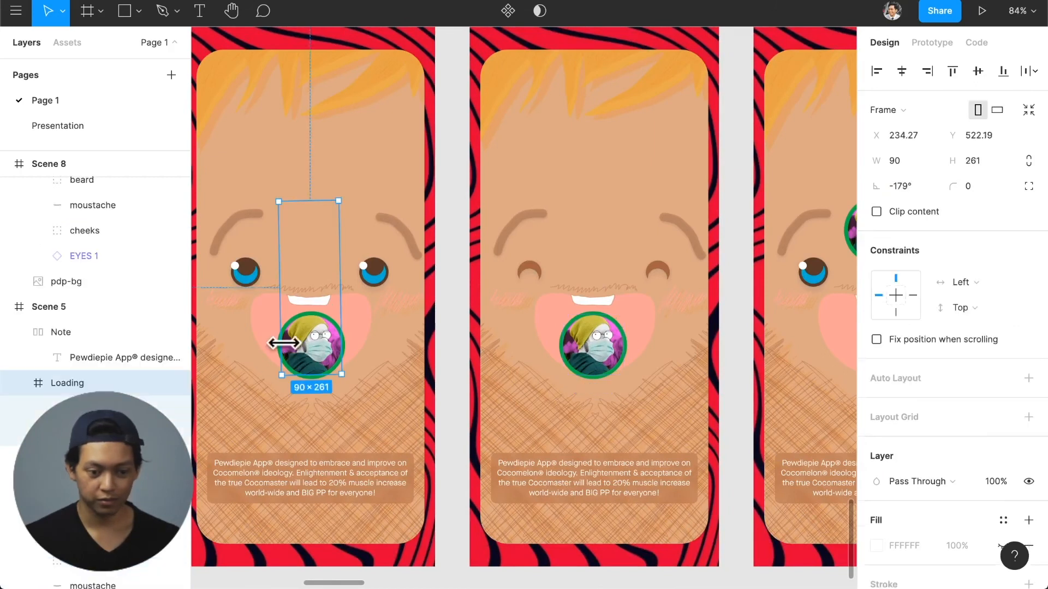
left_click(295, 345)
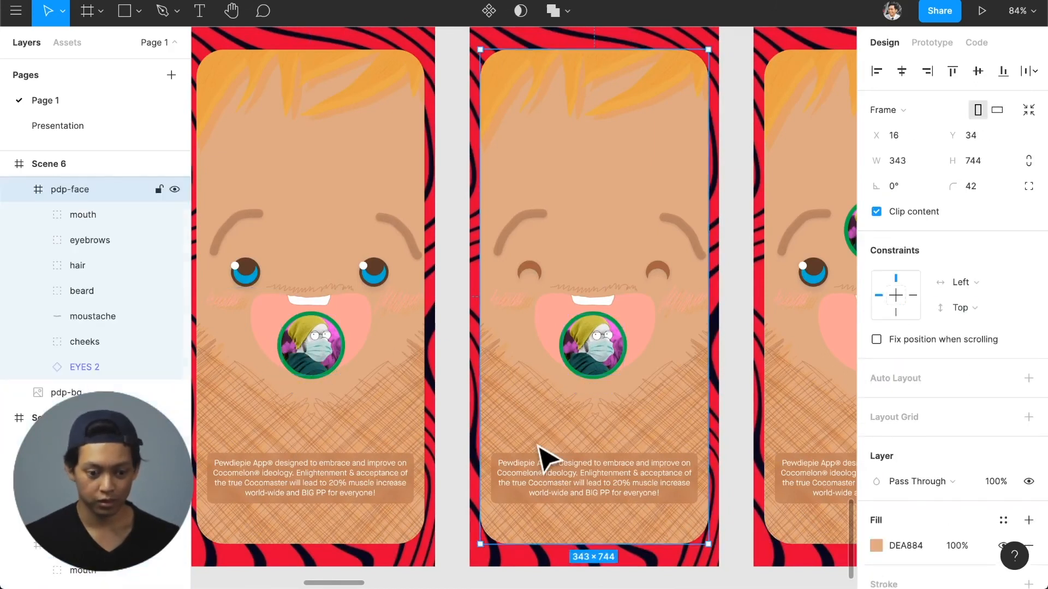
left_click(544, 458)
- Look over the row of scenes up to Scene 12 and the letter-by-letter logo scenes from Scene 22 to Scene 13
scroll(544, 458, "down", 2)
scroll(653, 468, "down", 5)
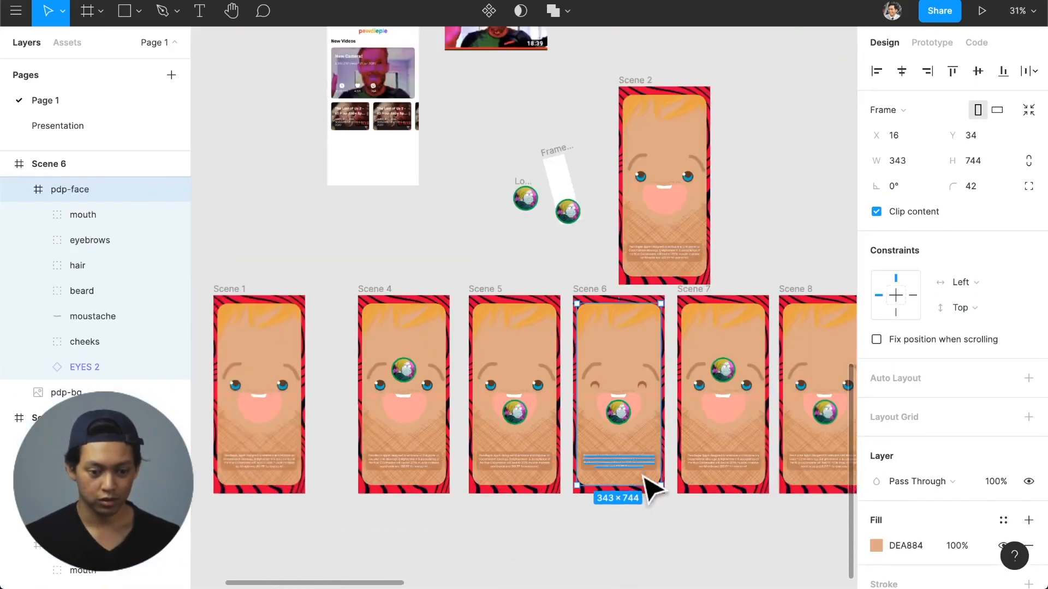
left_click(662, 544)
scroll(655, 540, "right", 1)
scroll(643, 540, "right", 10)
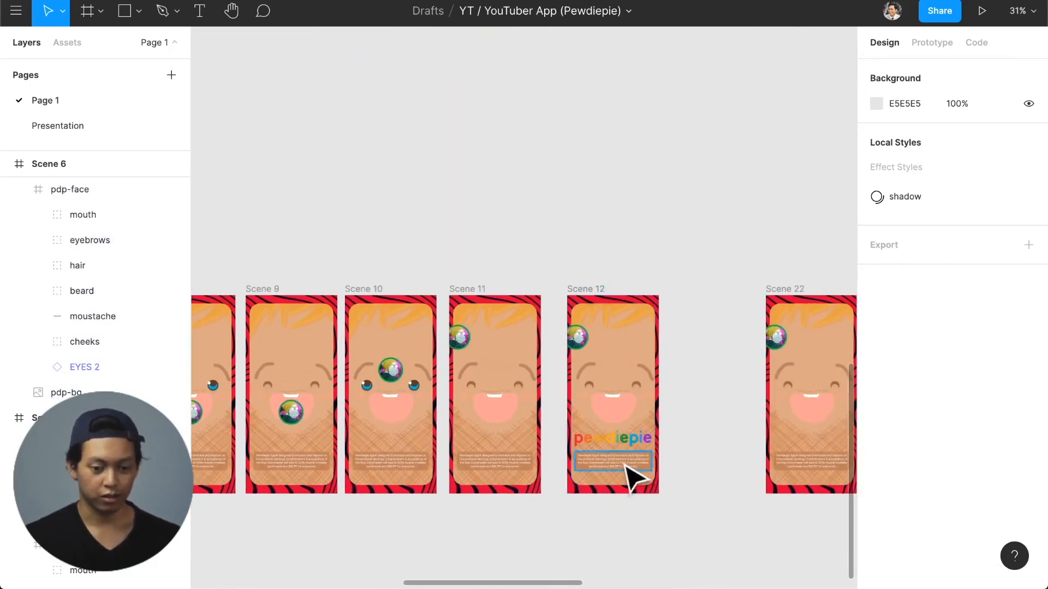
scroll(632, 480, "right", 10)
scroll(605, 480, "right", 6)
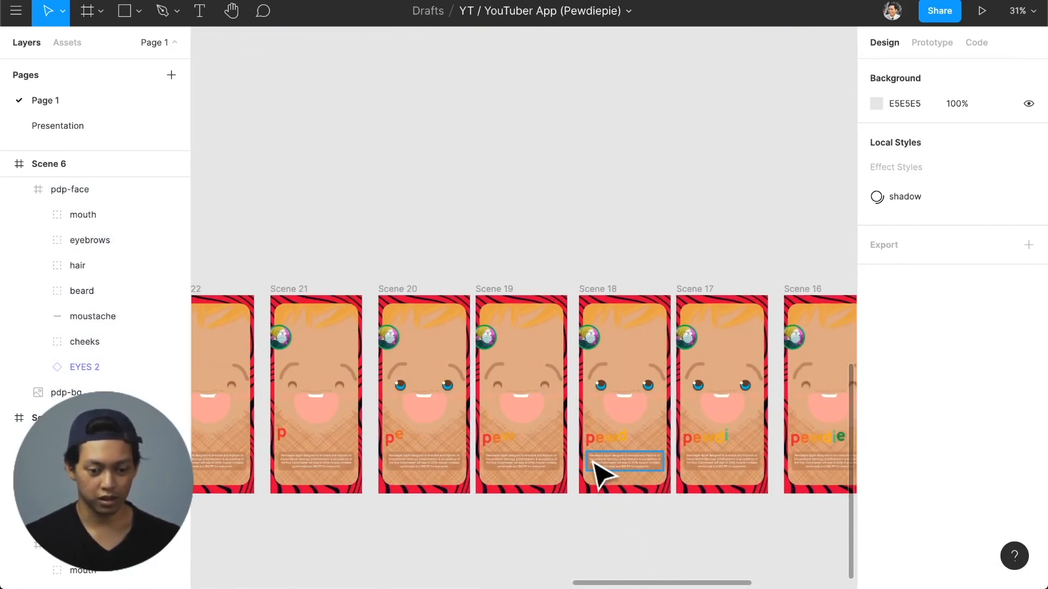
scroll(597, 475, "right", 8)
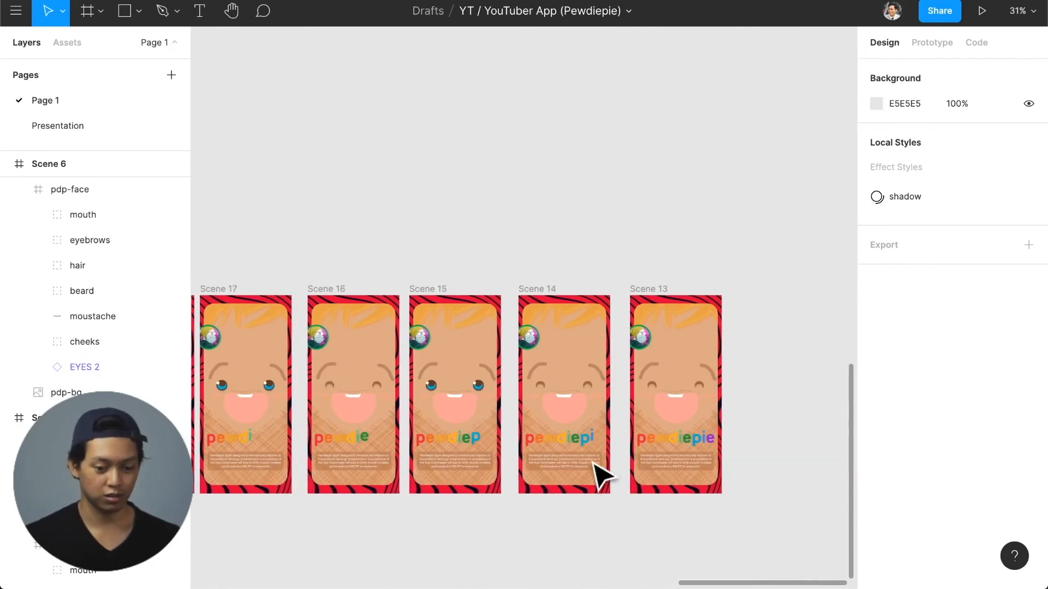
scroll(597, 474, "left", 10)
scroll(590, 460, "left", 6)
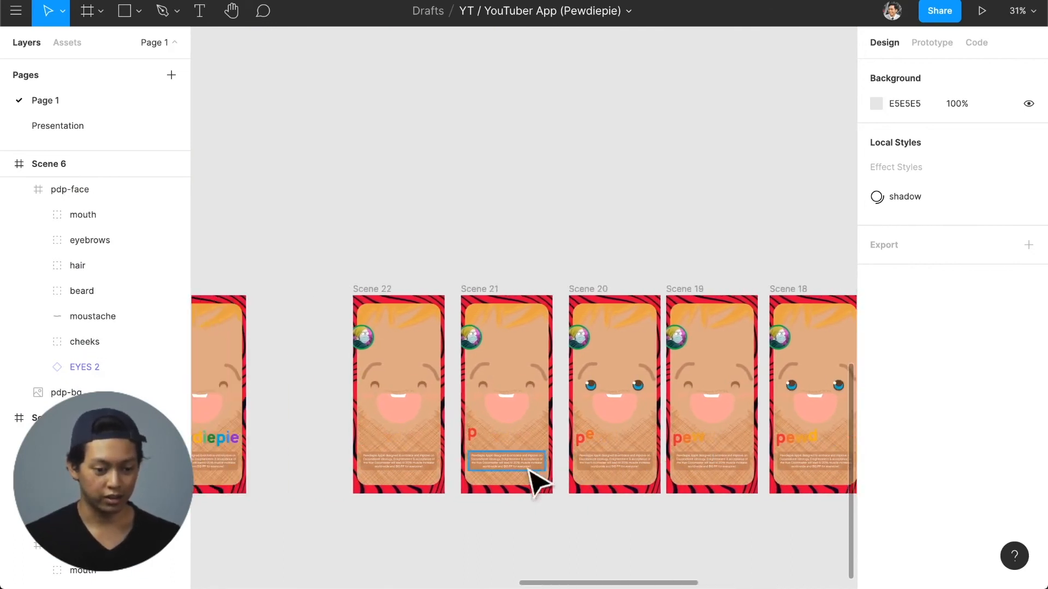
scroll(454, 486, "down", 4)
scroll(436, 447, "up", 1)
scroll(435, 443, "up", 2)
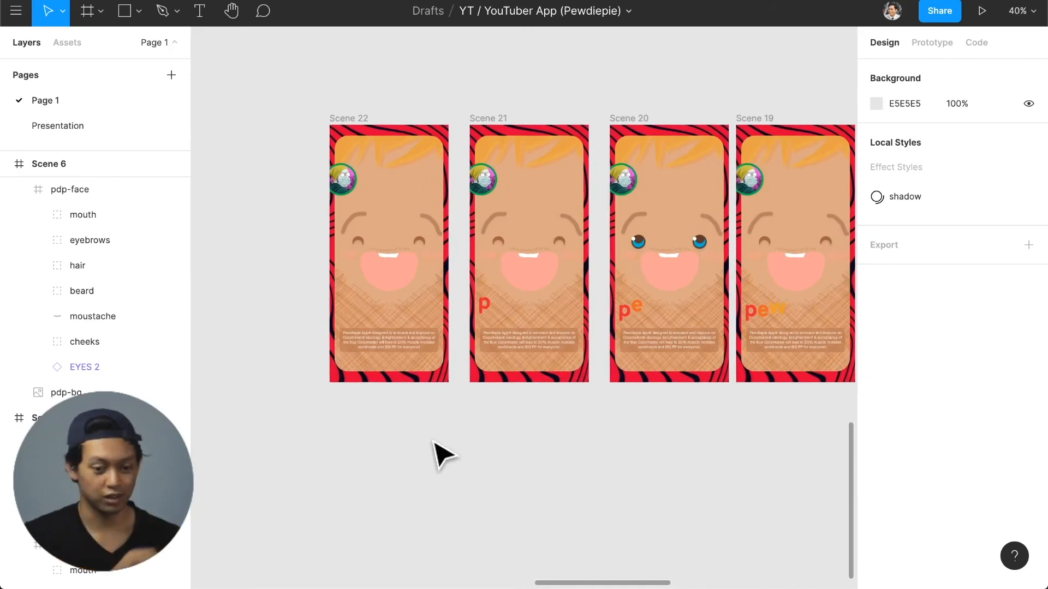
- Link Scene 22 to Scene 21 with a prototype connection
left_click(933, 42)
scroll(409, 169, "up", 2)
left_click(402, 169)
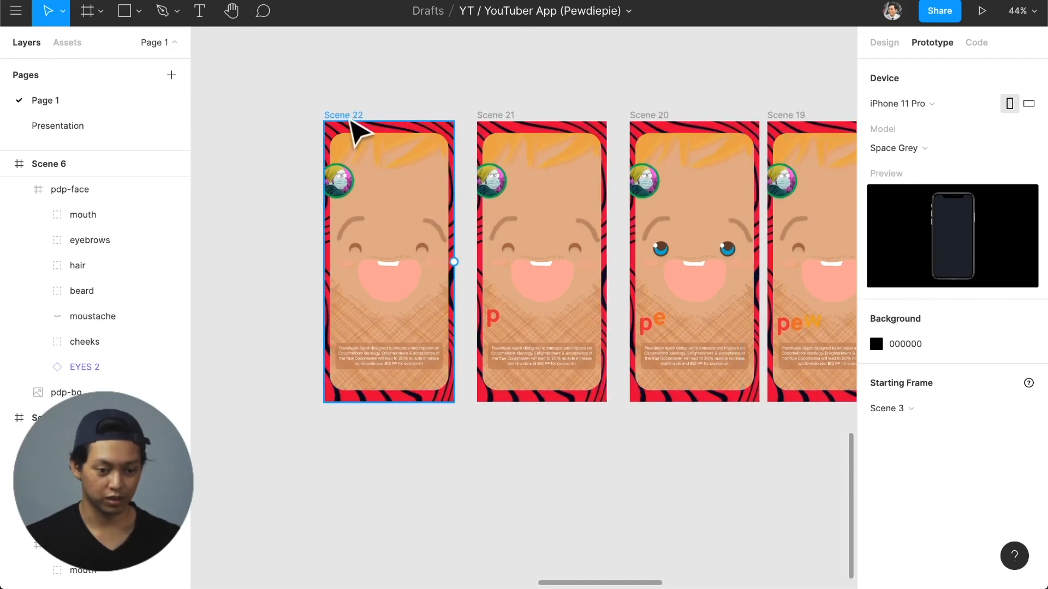
left_click_drag(453, 261, 495, 275)
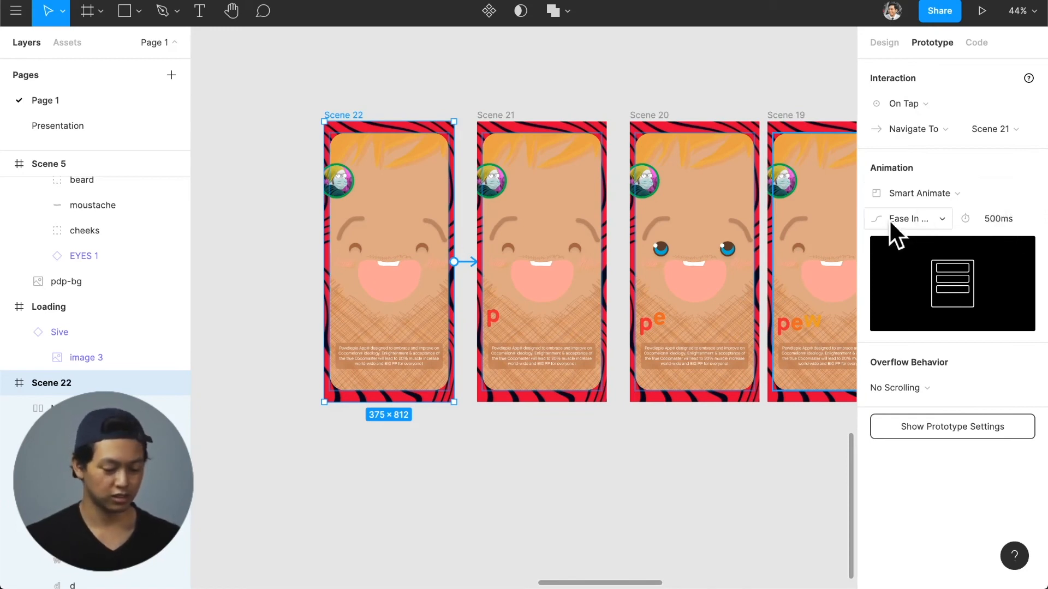
- Set the animation duration of the Scene 22 to Scene 21 transition to 100 ms
key("alt+super+equal")
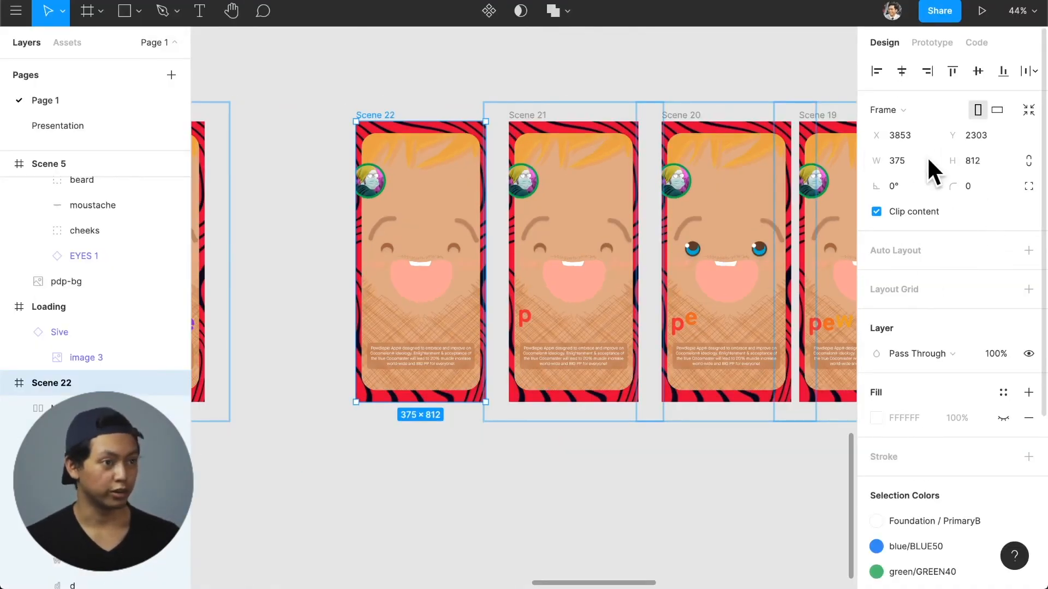
left_click(459, 91)
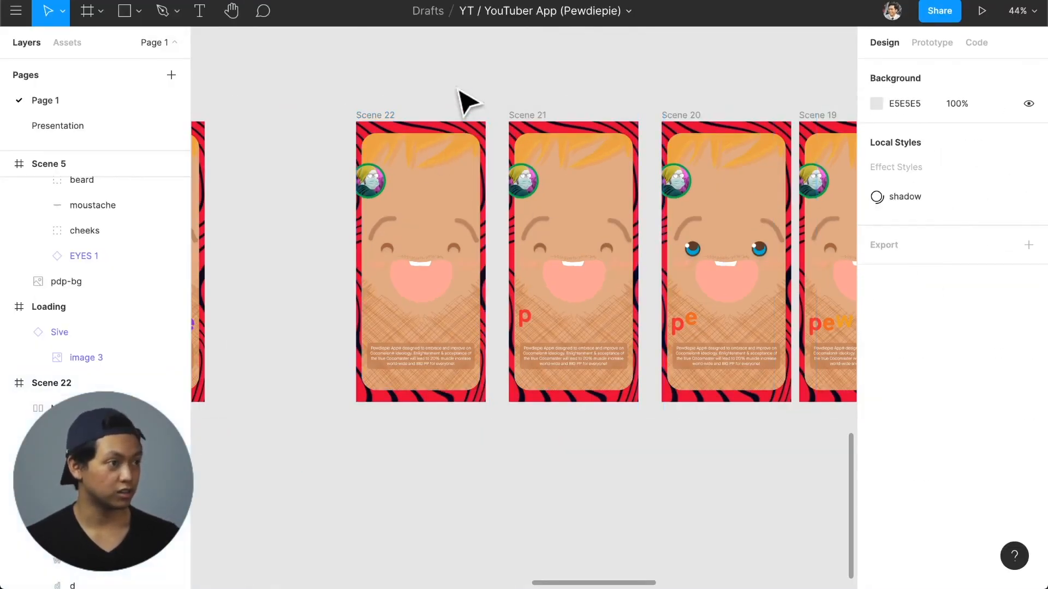
scroll(414, 120, "right", 3)
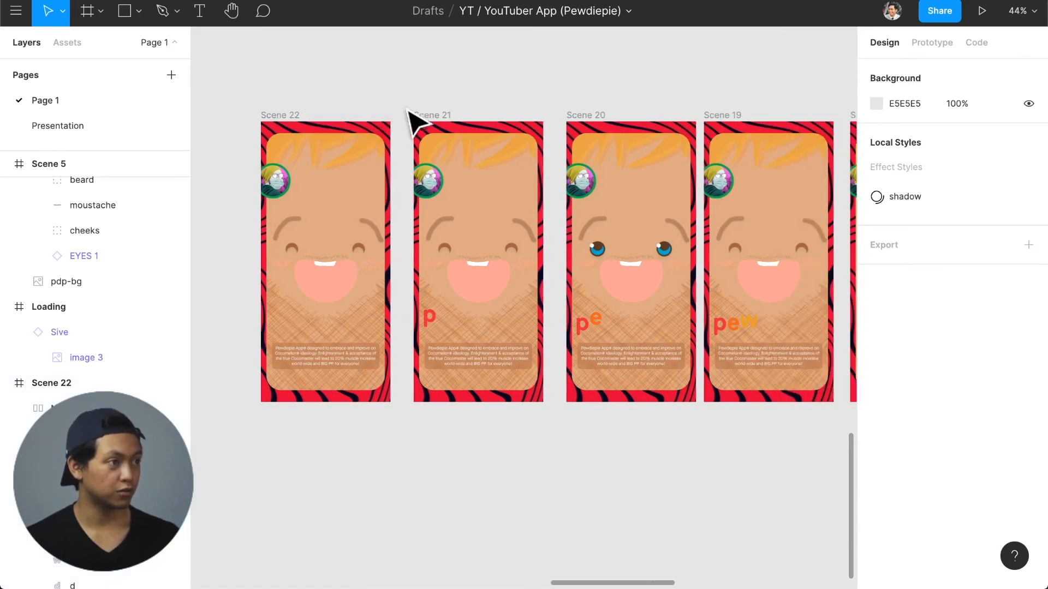
left_click(292, 116)
left_click(931, 42)
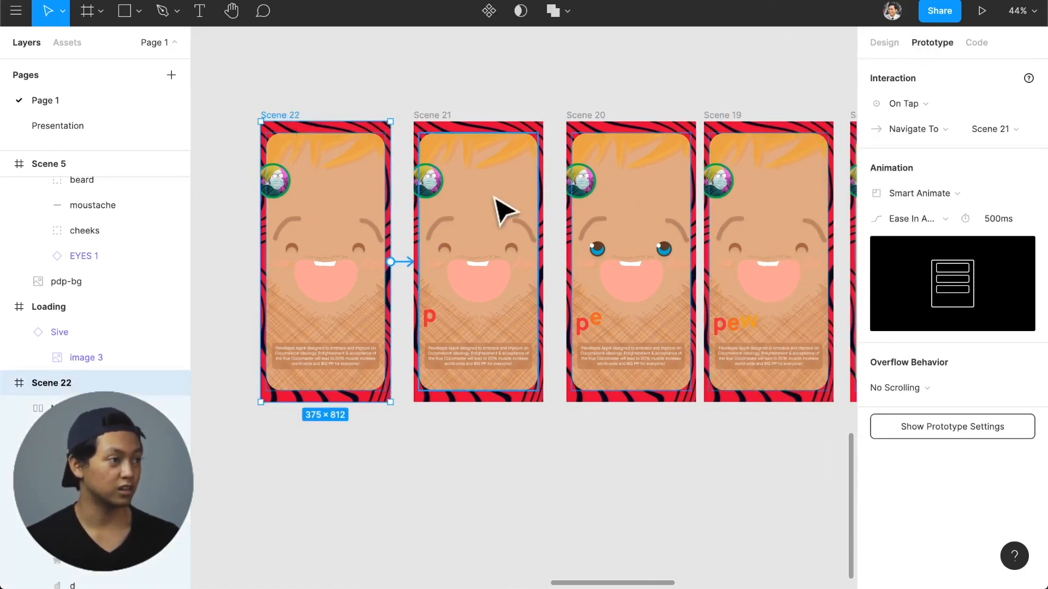
scroll(431, 259, "right", 3)
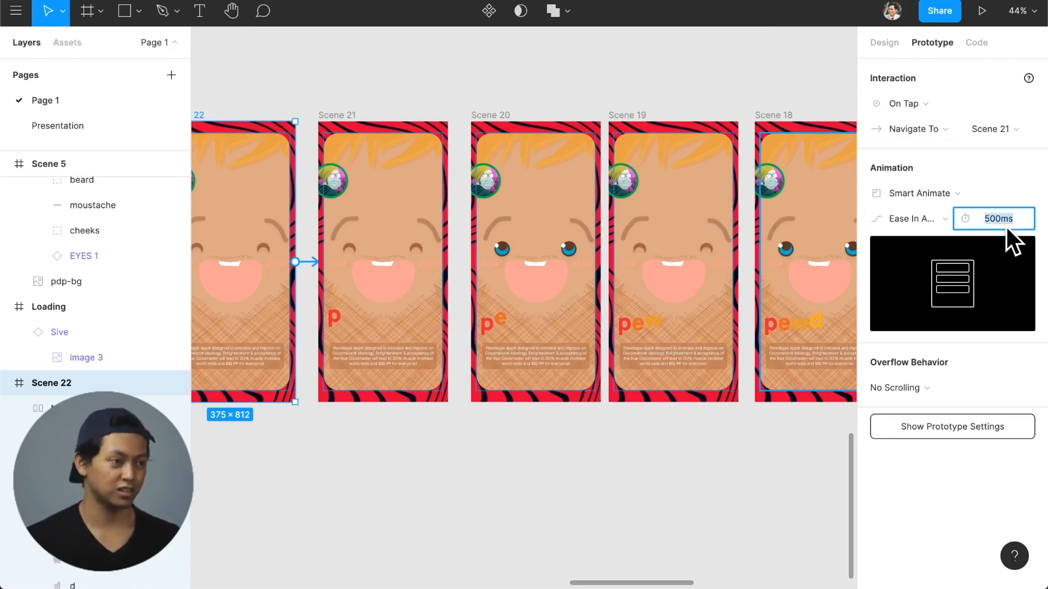
type("100")
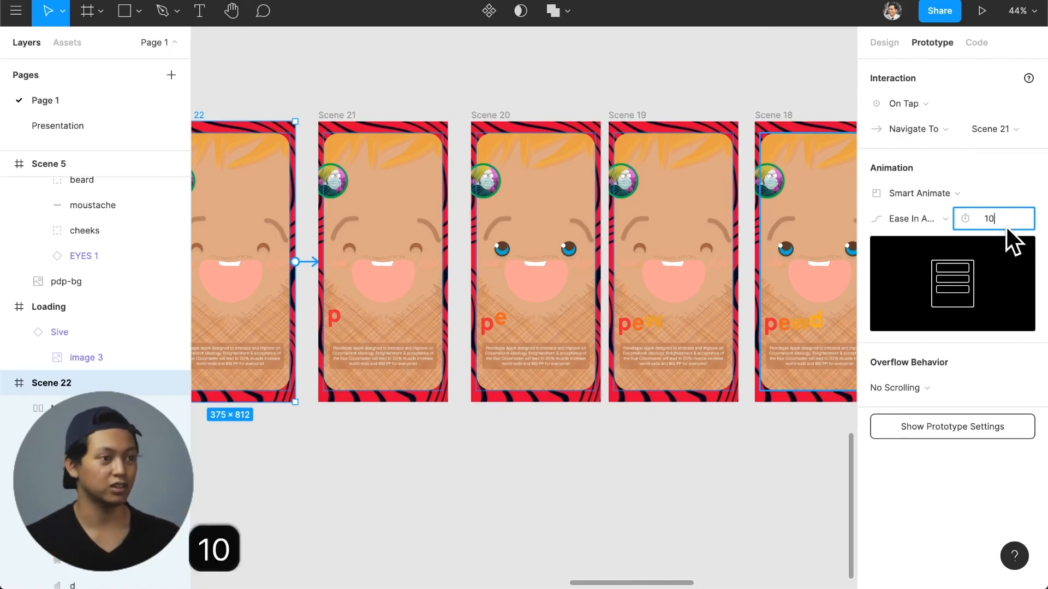
key("Return")
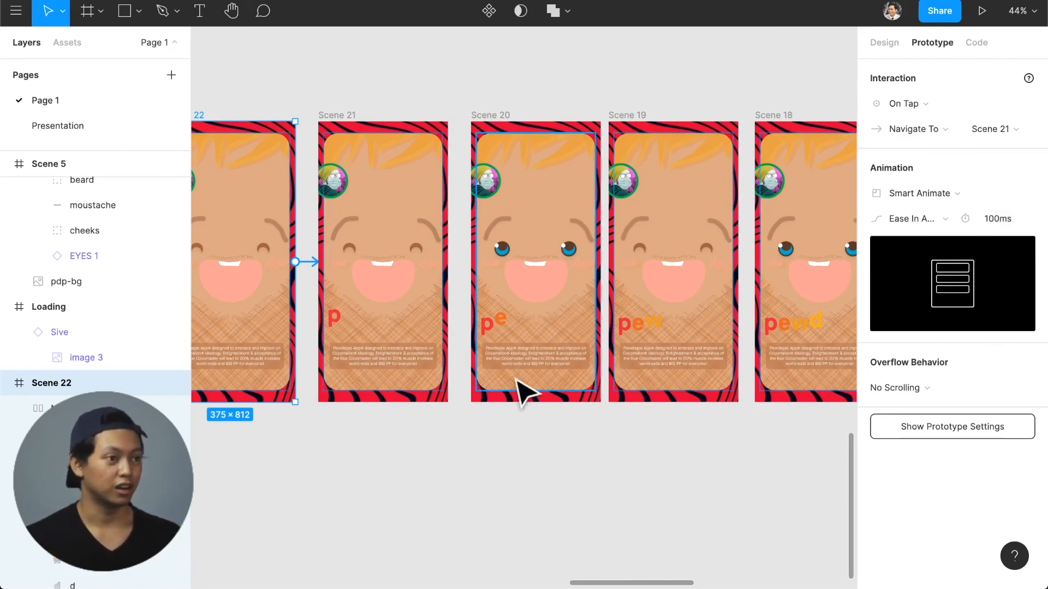
- Make the Scene 22 to Scene 21 transition trigger After Delay, with a delay of 1 ms
left_click(922, 103)
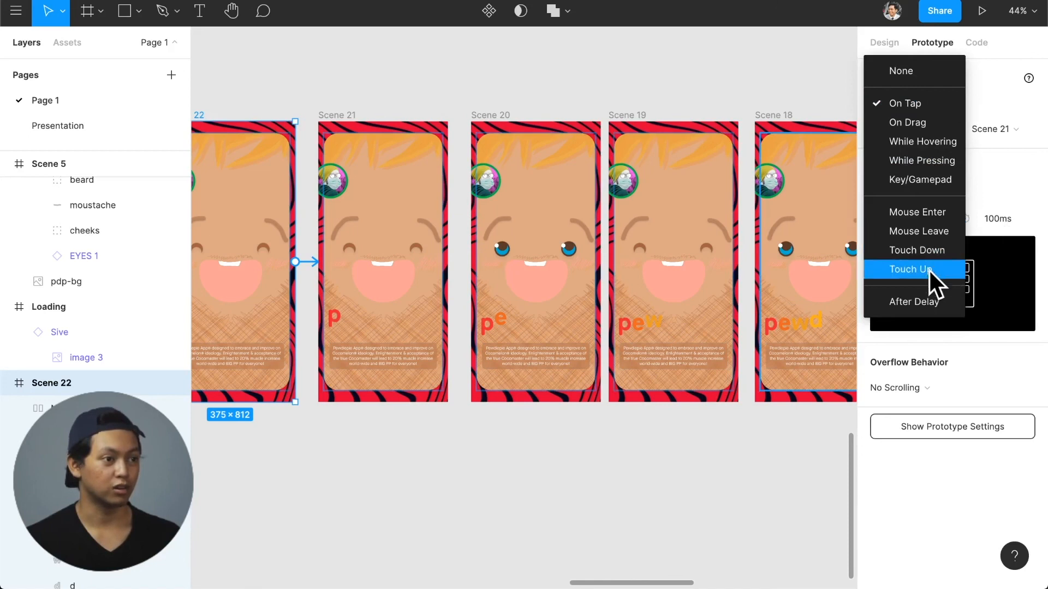
left_click(931, 299)
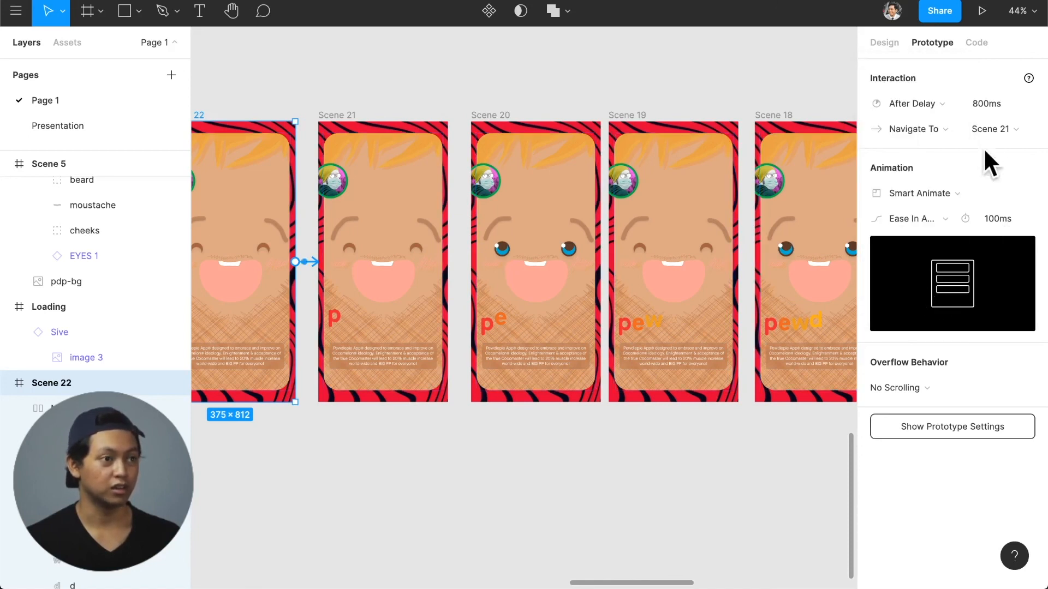
type("1")
key("Return")
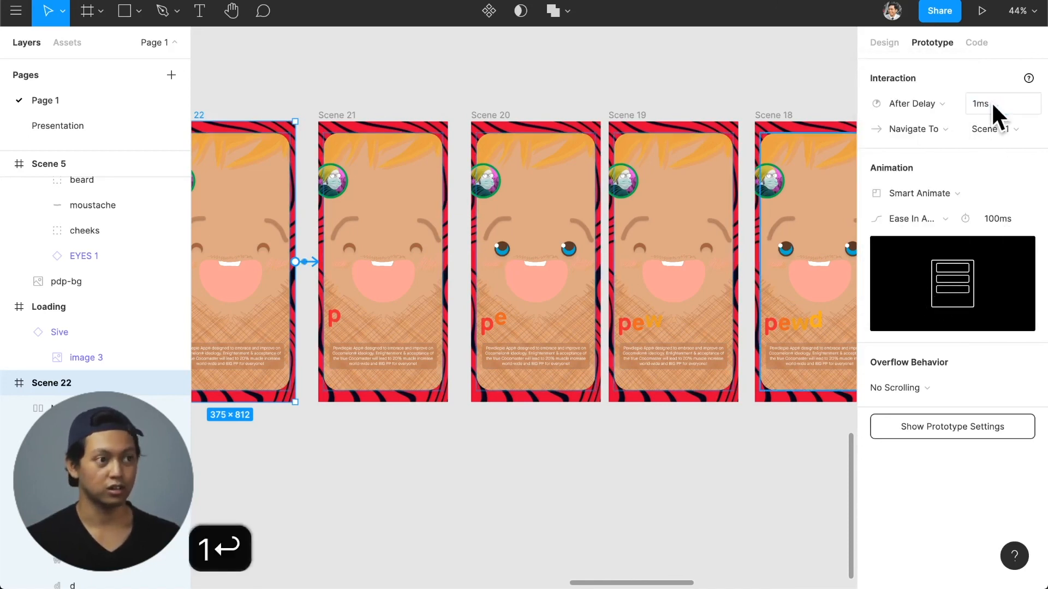
scroll(538, 281, "left", 2)
- Link Scene 21 to Scene 20 with a Smart Animate prototype connection and review its easing options
left_click(402, 115)
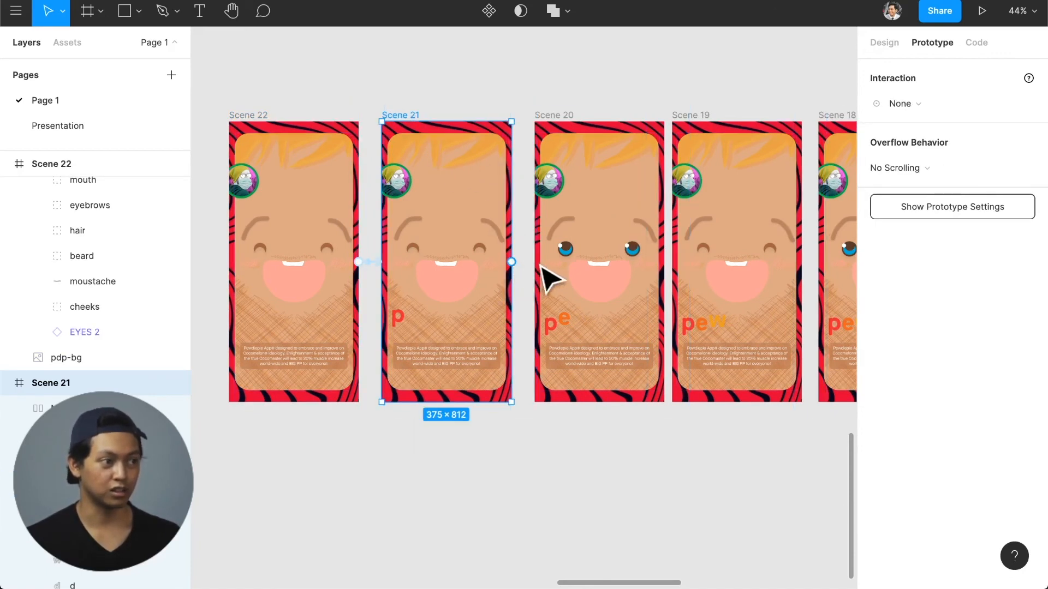
left_click_drag(512, 262, 537, 266)
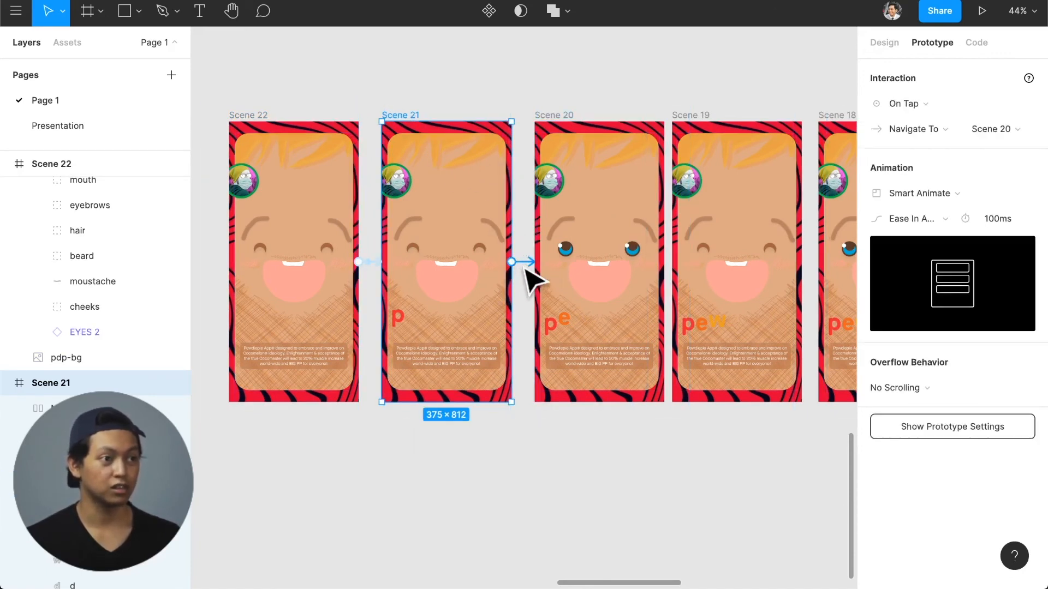
left_click(912, 209)
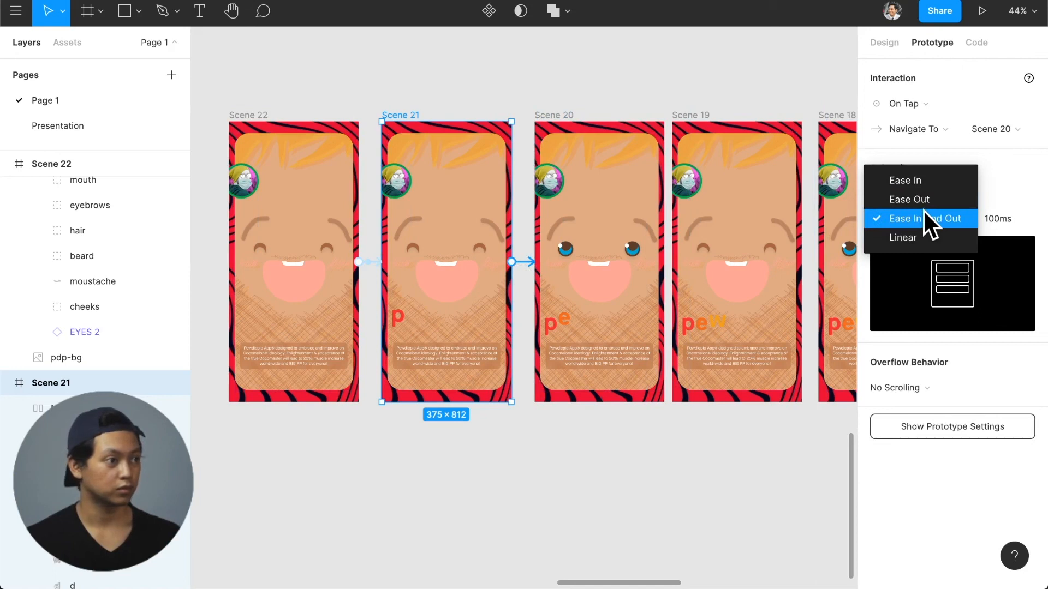
left_click(926, 220)
- Set the easing of the Scene 22 to Scene 21 transition to Linear, and check the Scene 21 to Scene 20 transition's easing
left_click(376, 263)
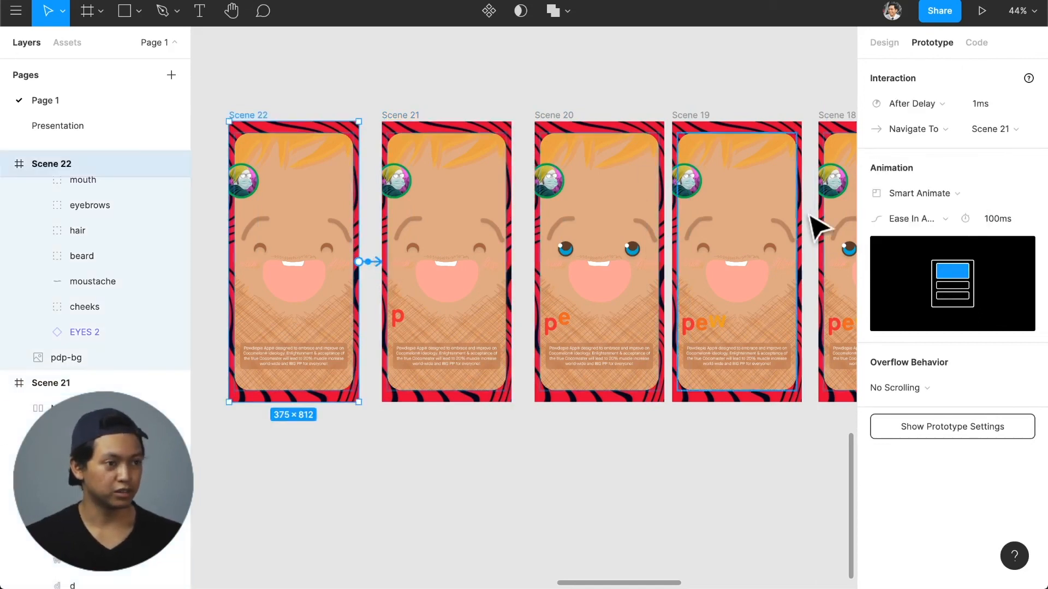
left_click(908, 218)
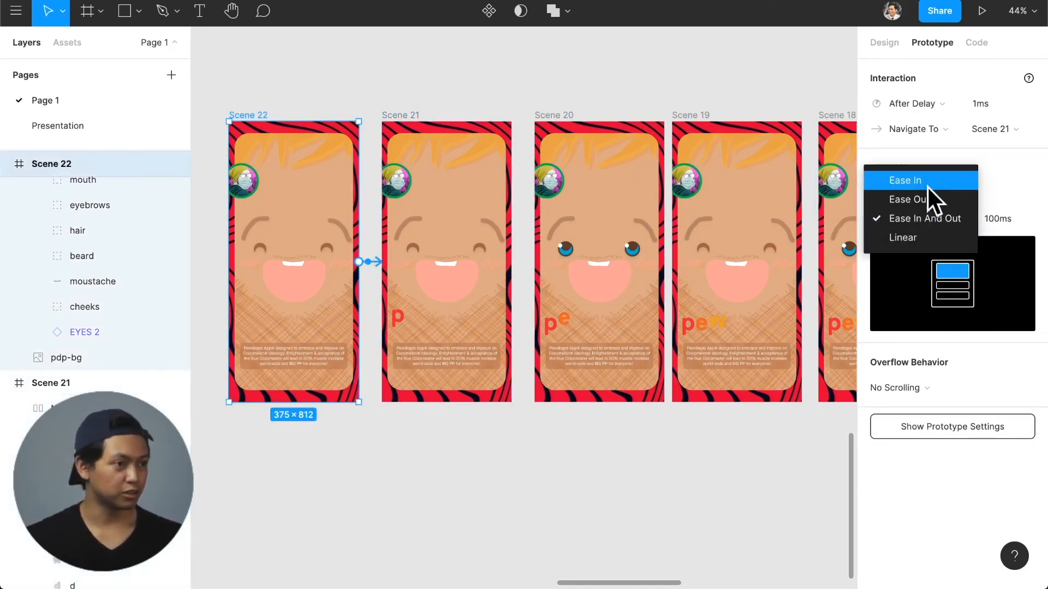
left_click(922, 237)
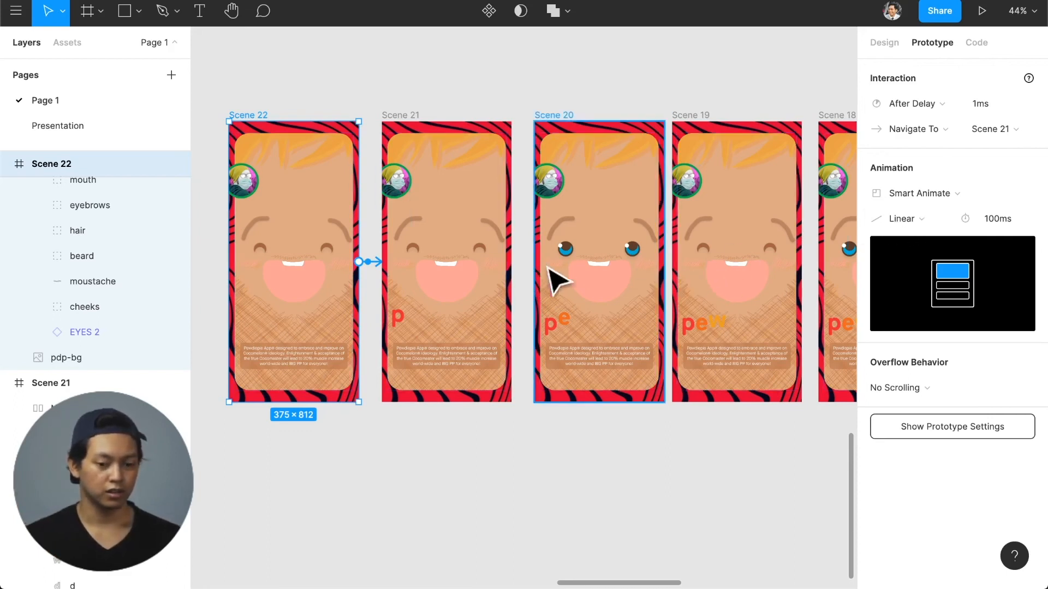
left_click(914, 217)
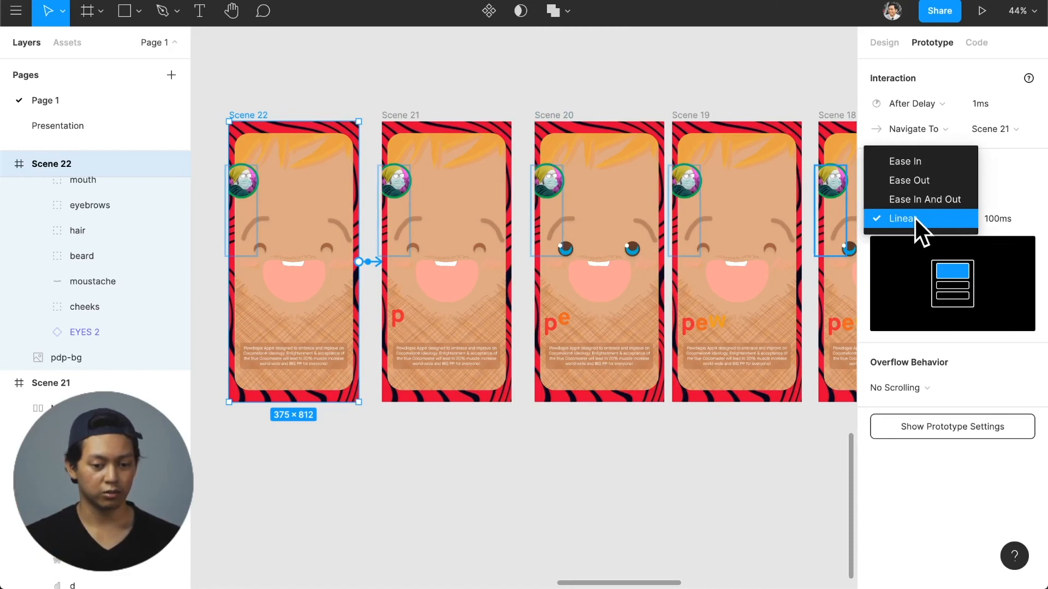
left_click(914, 218)
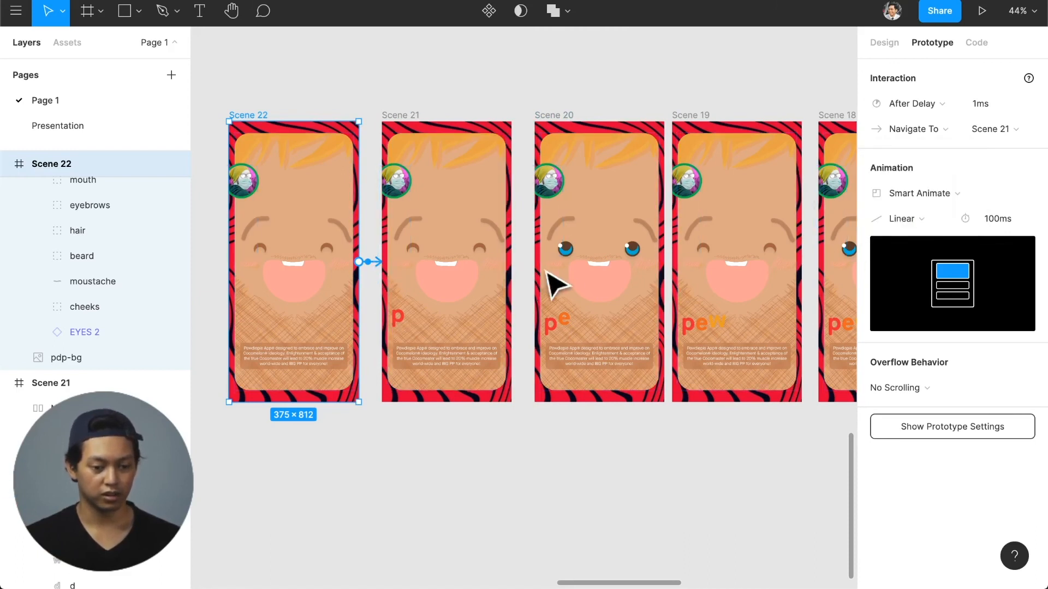
left_click(527, 267)
left_click(525, 263)
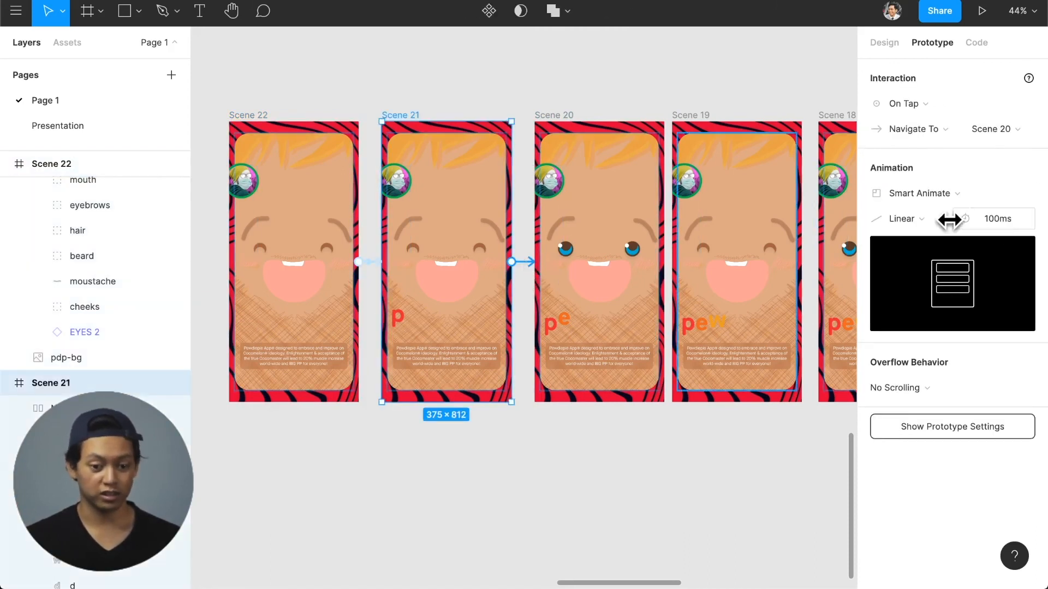
- Tidy up the row of letter-reveal scenes from Scene 22 to Scene 13 so they are evenly spaced
scroll(663, 264, "down", 3)
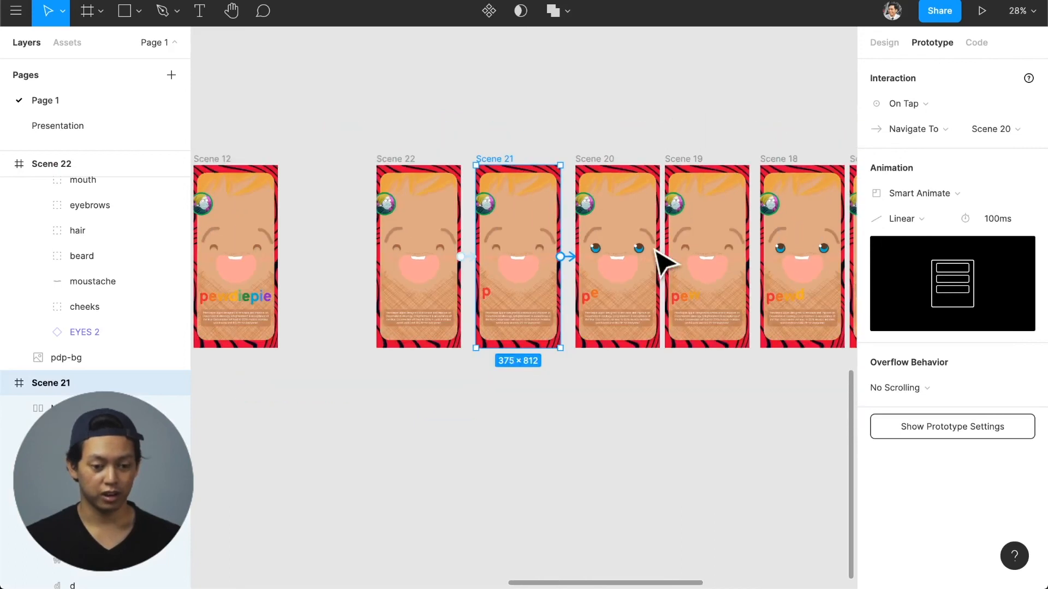
scroll(649, 245, "right", 5)
scroll(649, 246, "down", 3)
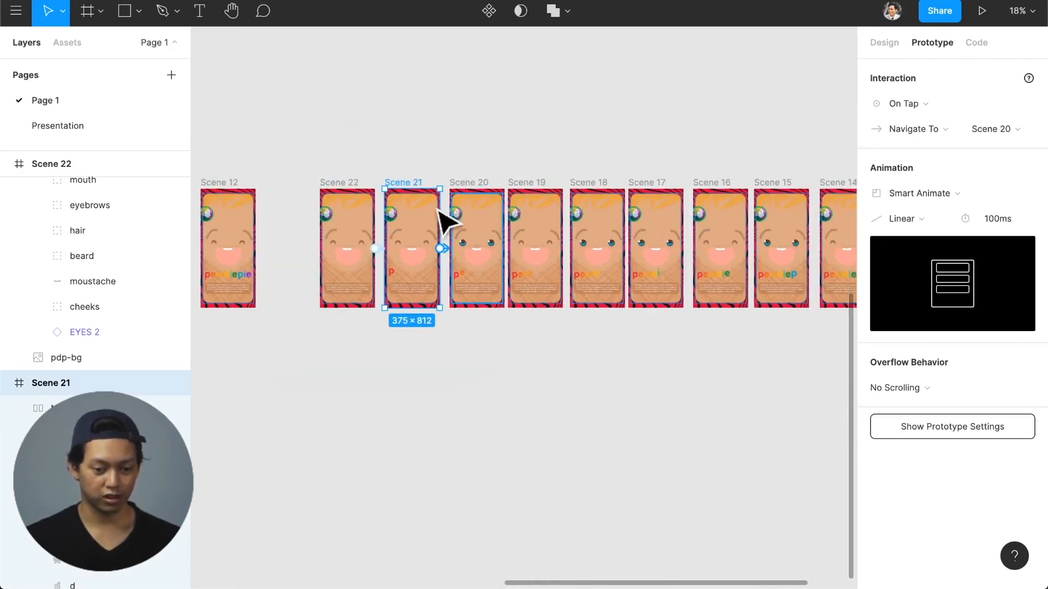
left_click_drag(311, 160, 651, 355)
scroll(622, 374, "right", 2)
scroll(633, 371, "right", 3)
left_click(890, 42)
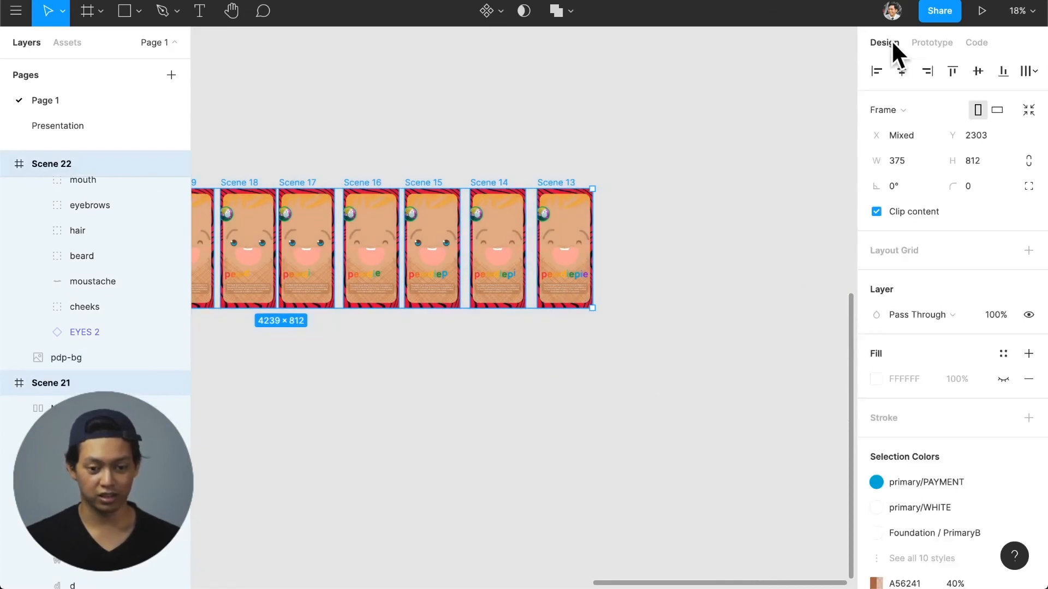
left_click(1027, 72)
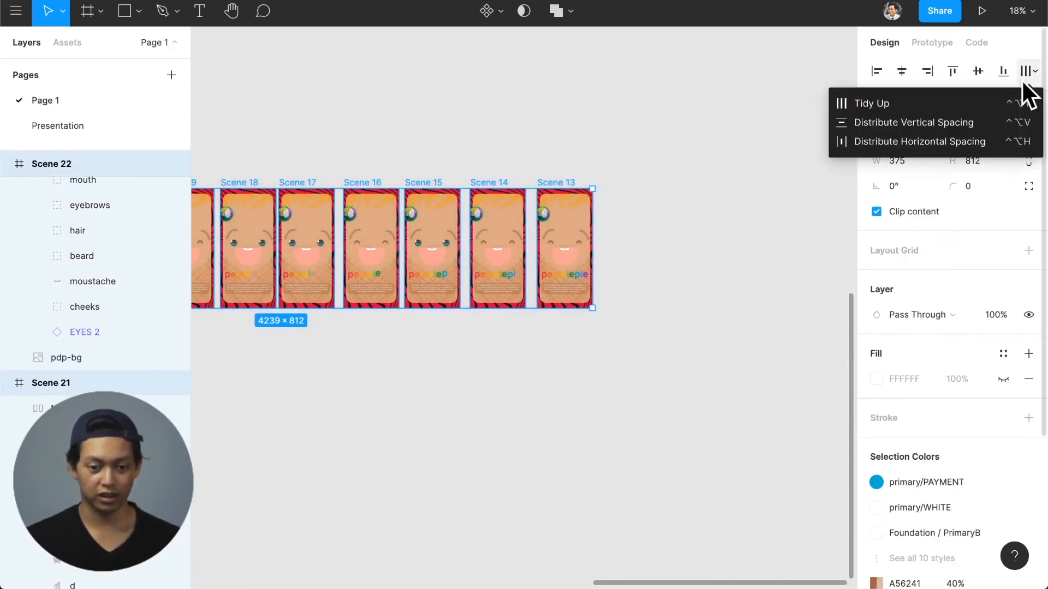
left_click(981, 101)
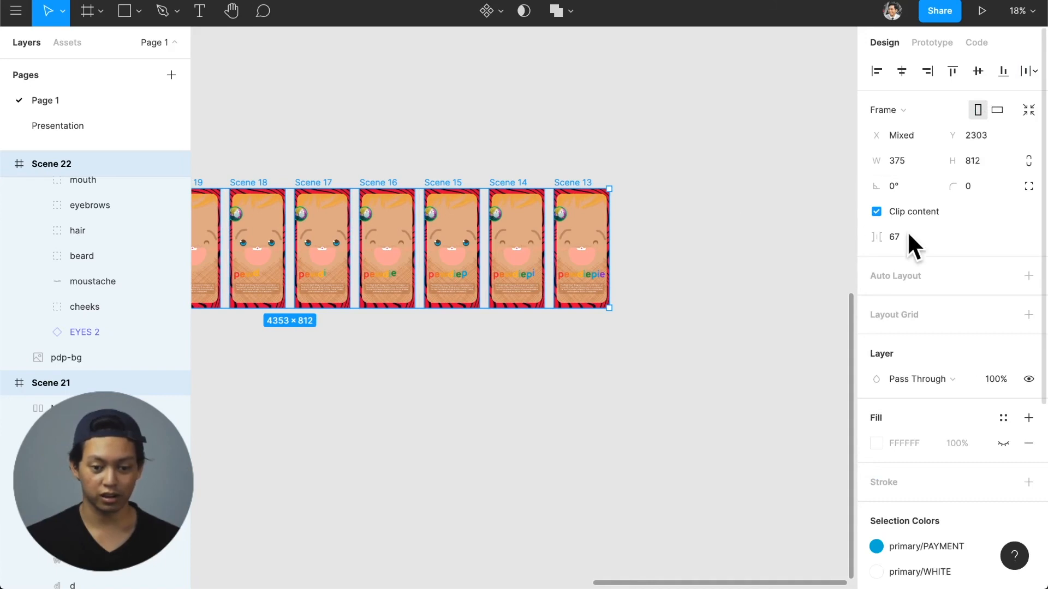
- Set the horizontal spacing between the scenes from Scene 22 to Scene 13 to 80
left_click_drag(879, 238, 900, 247)
scroll(624, 273, "left", 10)
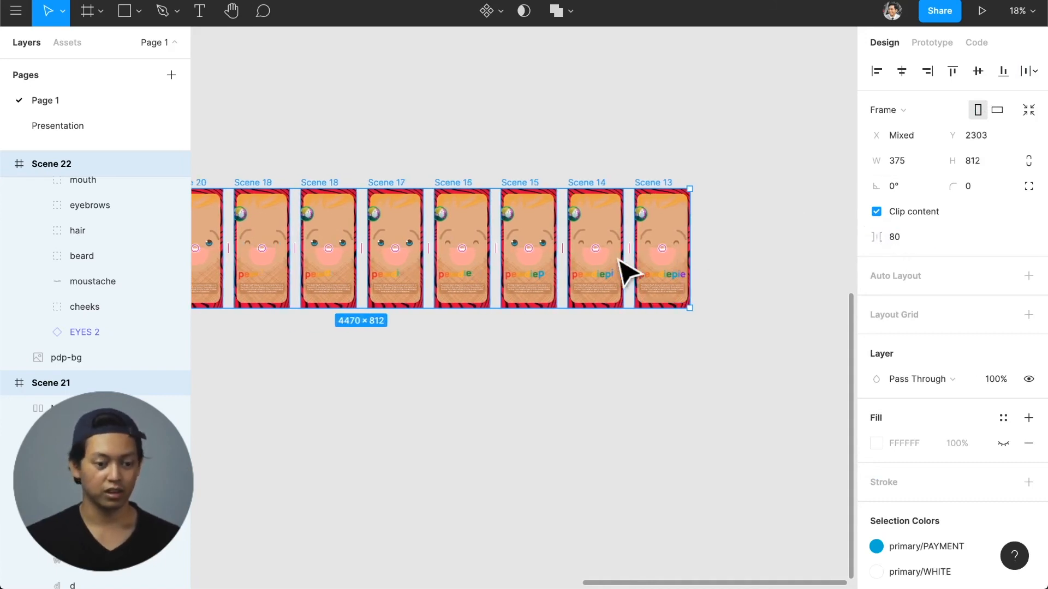
left_click(416, 355)
- Link Scene 20 to Scene 19 with a prototype connection
scroll(391, 283, "up", 5)
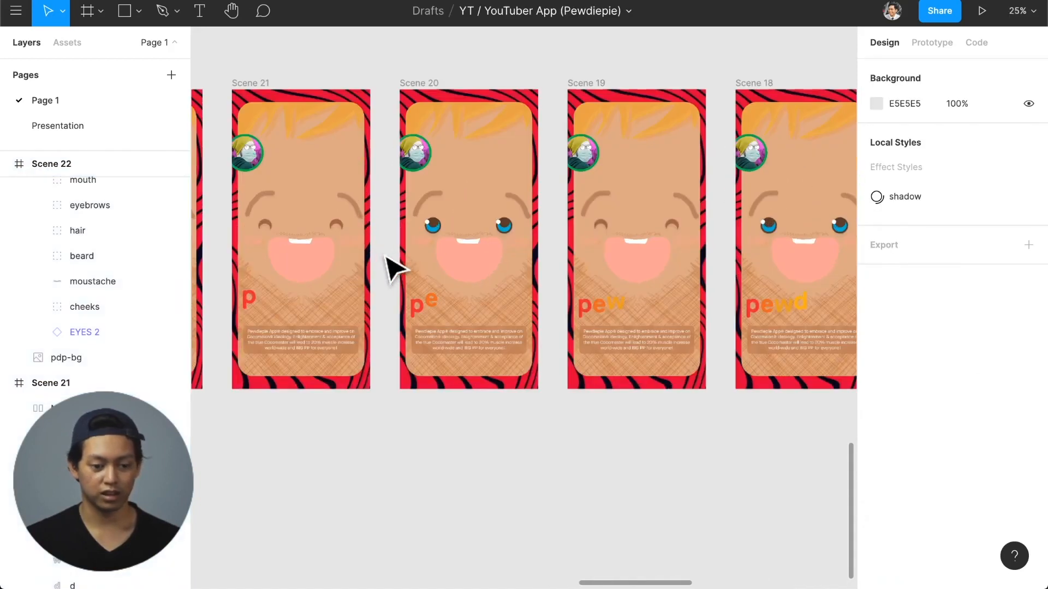
left_click(923, 42)
left_click(424, 82)
left_click(424, 82)
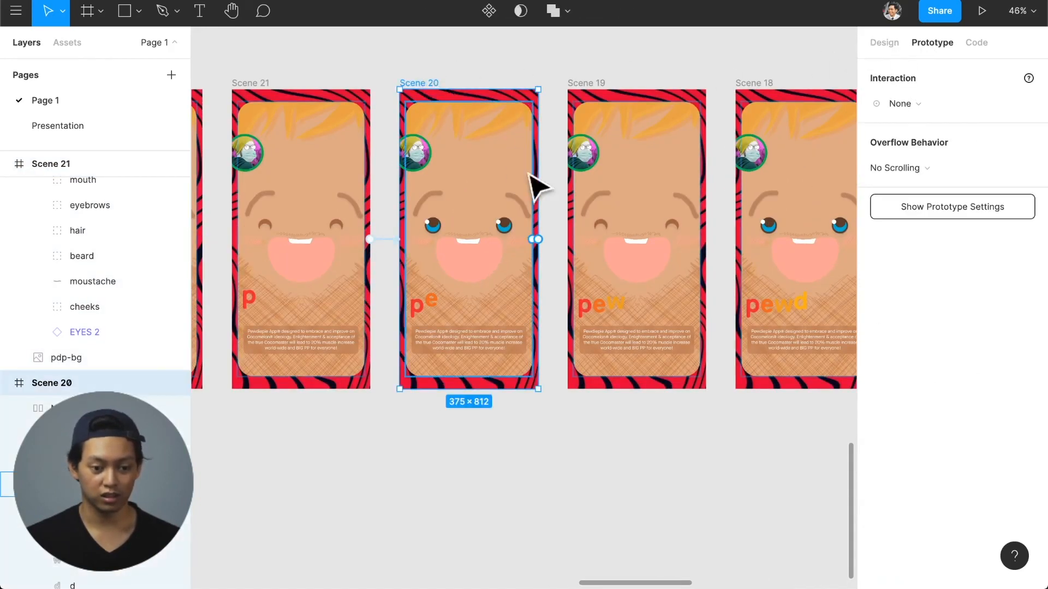
left_click_drag(539, 241, 589, 256)
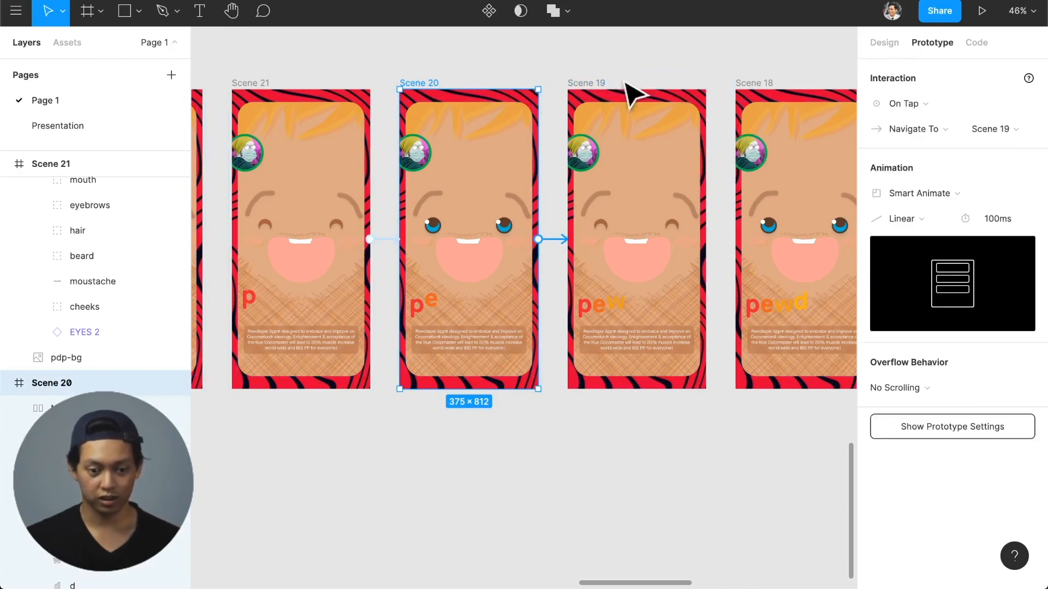
- Link the remaining letter-reveal scenes one after another with prototype connections, from Scene 19 through to Scene 13
left_click(598, 86)
left_click_drag(706, 239, 750, 248)
scroll(673, 199, "right", 5)
left_click(469, 83)
left_click_drag(587, 239, 631, 252)
left_click(415, 83)
left_click_drag(535, 239, 590, 254)
left_click(455, 83)
scroll(616, 244, "right", 3)
left_click(433, 83)
scroll(590, 253, "right", 4)
left_click(346, 83)
left_click_drag(466, 239, 507, 249)
- Move all the pewdiepie letter layers in Scene 11 from the scene level into pdp-face, and clear the selection
scroll(592, 229, "left", 15)
scroll(584, 221, "right", 5)
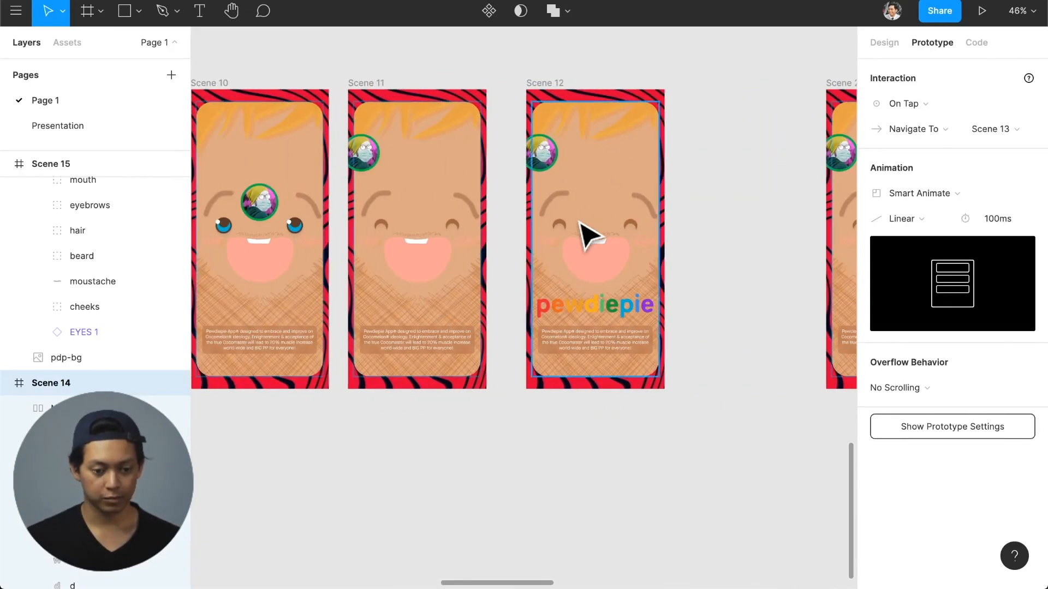
left_click(371, 85)
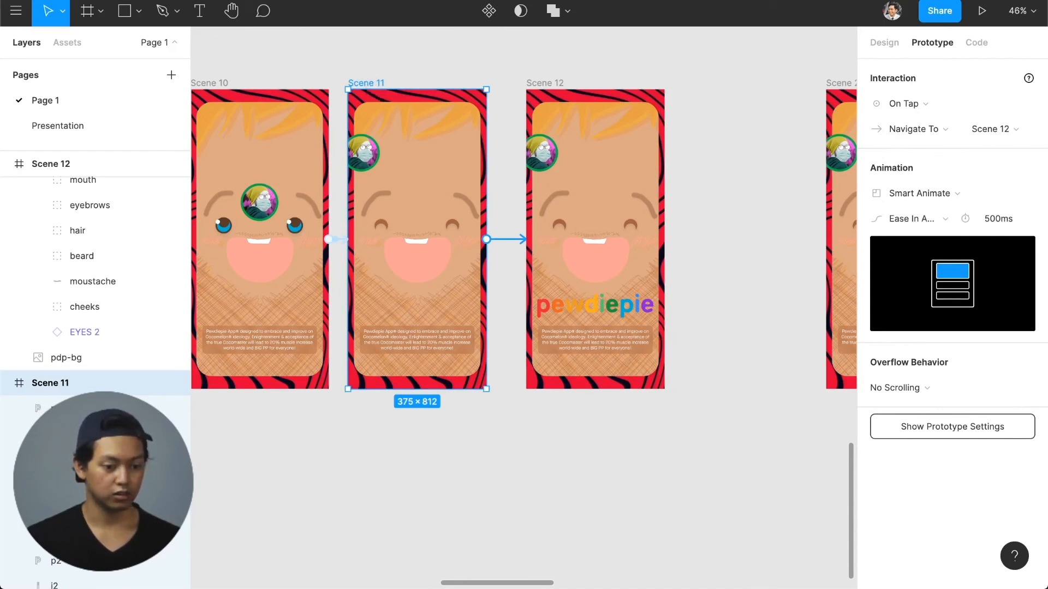
scroll(122, 312, "down", 3)
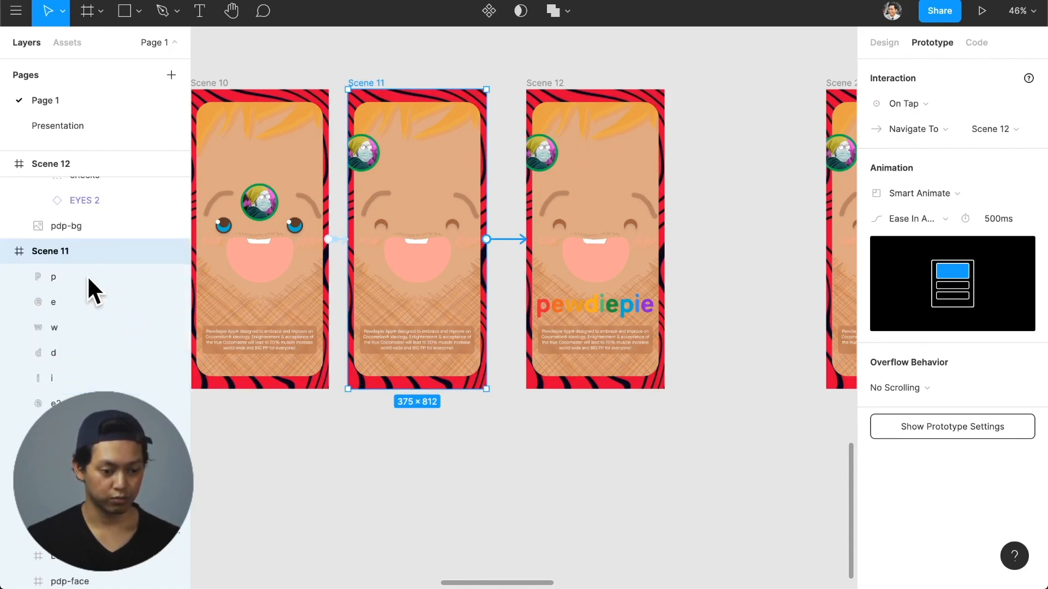
left_click(78, 275)
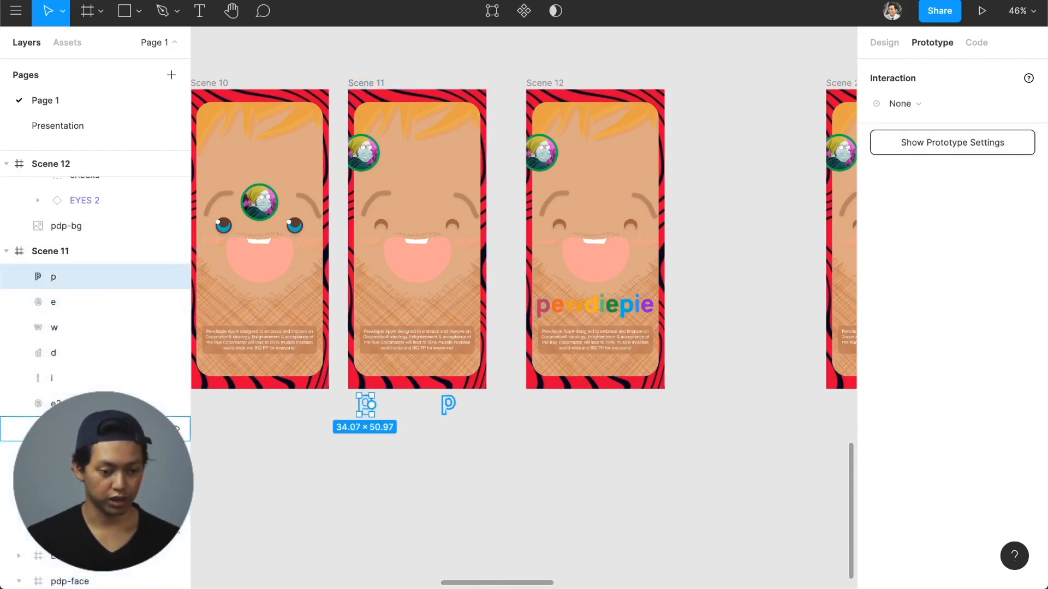
left_click(79, 480, "shift")
scroll(79, 480, "down", 2)
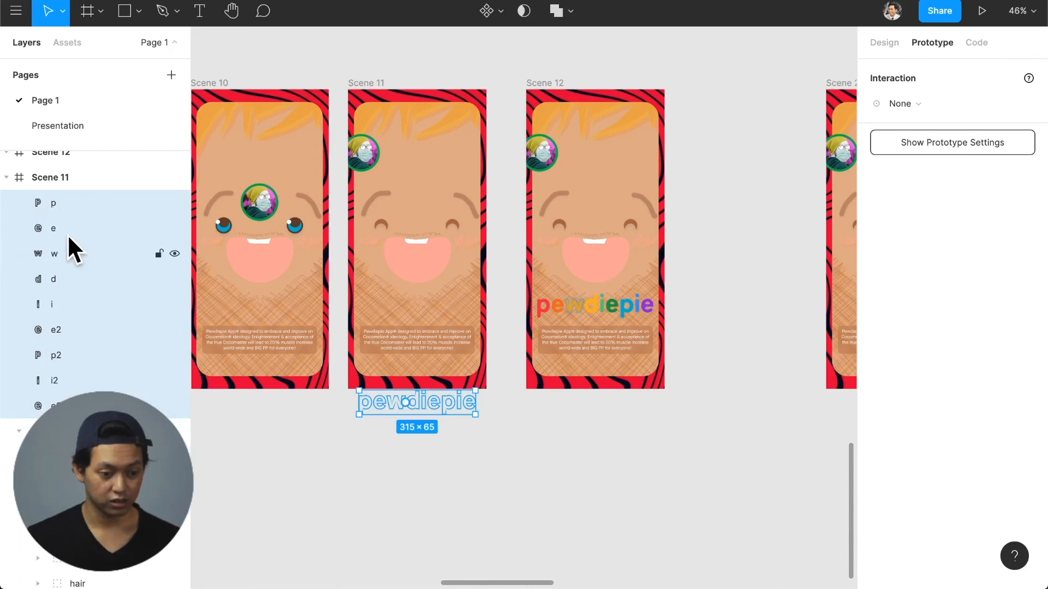
scroll(87, 240, "up", 2)
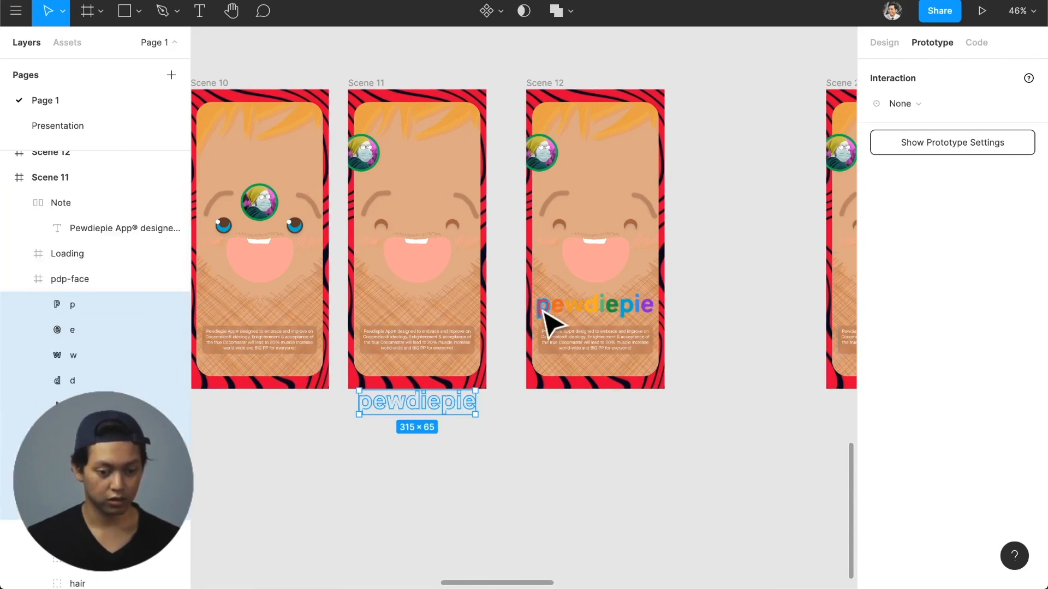
left_click(916, 143)
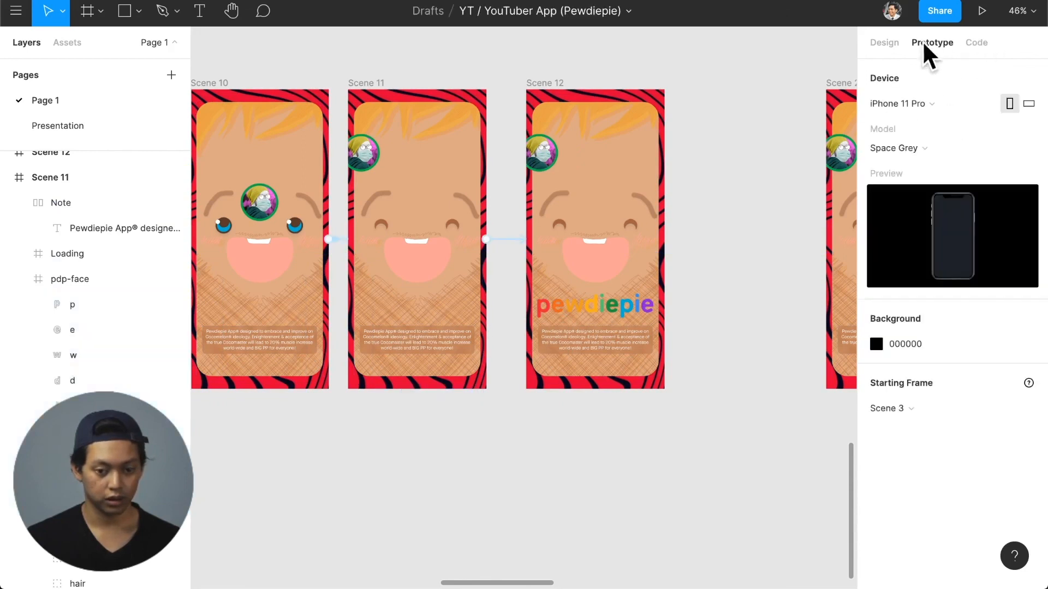
- Link Scene 11 to Scene 22 with a prototype connection and set its animation to Instant
left_click_drag(505, 245, 835, 293)
scroll(795, 309, "right", 5)
scroll(635, 284, "right", 2)
scroll(558, 245, "left", 5)
scroll(572, 224, "right", 3)
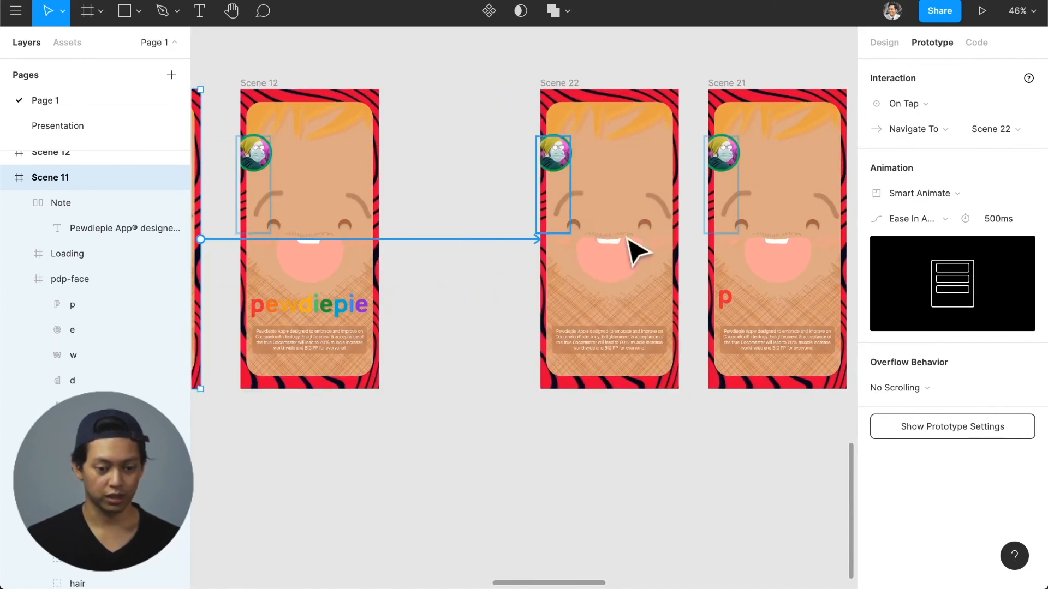
scroll(562, 309, "right", 5)
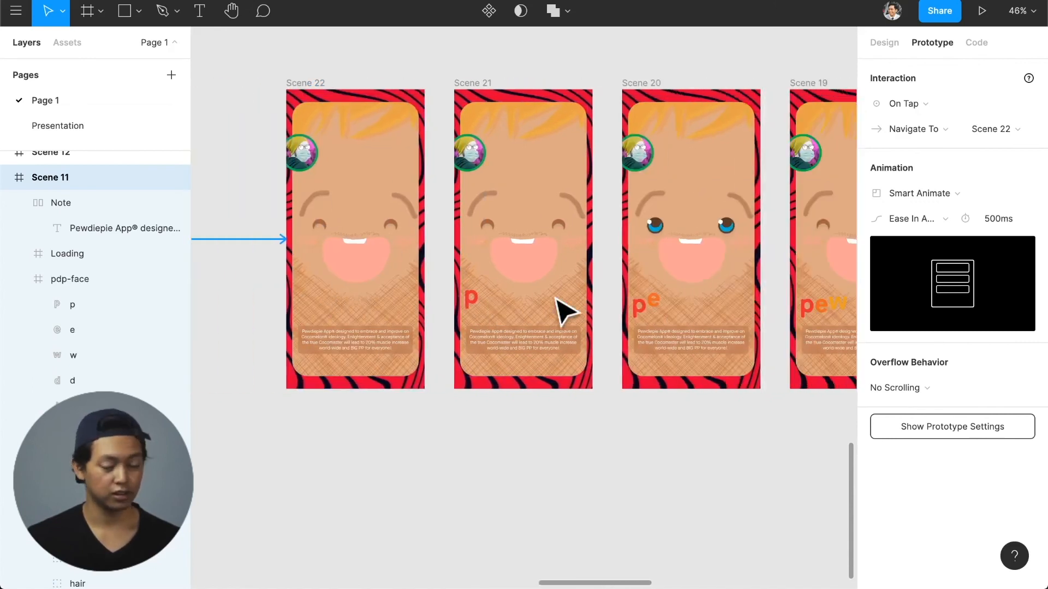
scroll(563, 305, "right", 2)
scroll(428, 268, "left", 4)
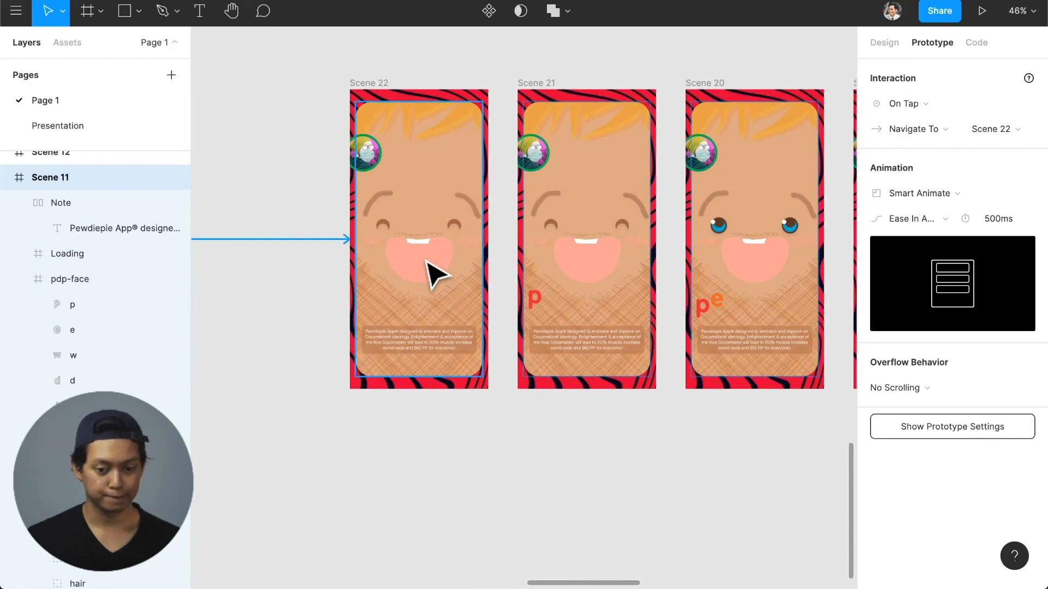
scroll(427, 260, "right", 4)
scroll(531, 283, "left", 2)
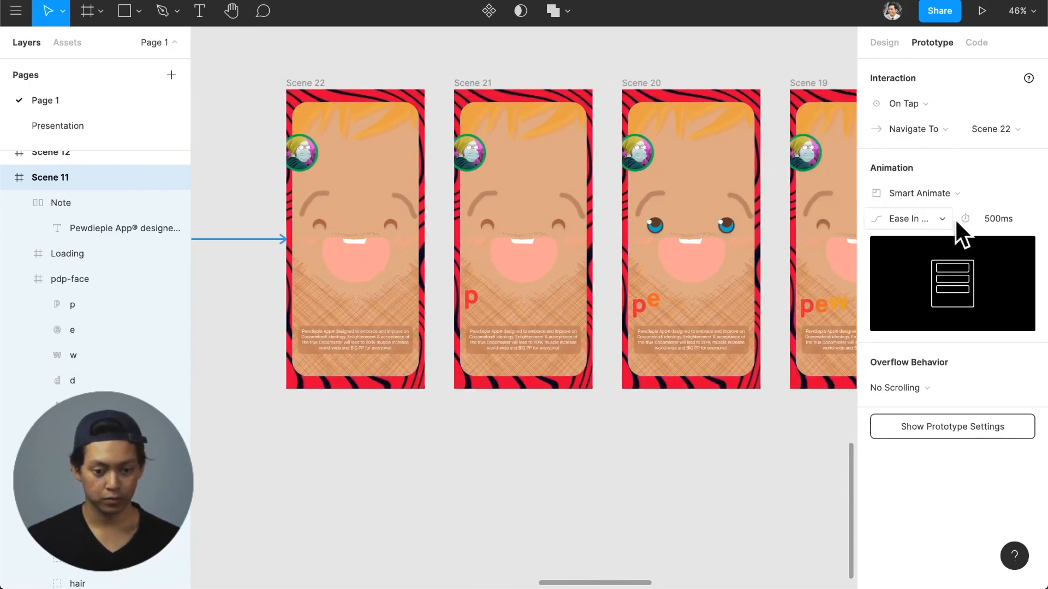
left_click(949, 195)
left_click(930, 152)
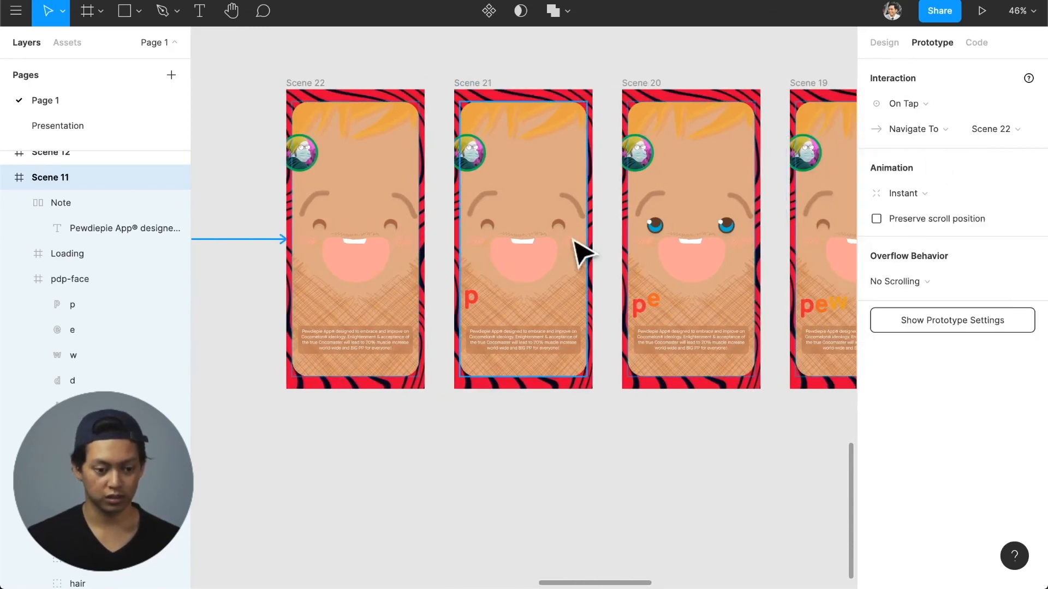
- Make the Scene 11 to Scene 22 transition trigger After Delay with a delay of 1 ms
scroll(405, 216, "left", 2)
scroll(416, 226, "left", 6)
left_click(906, 104)
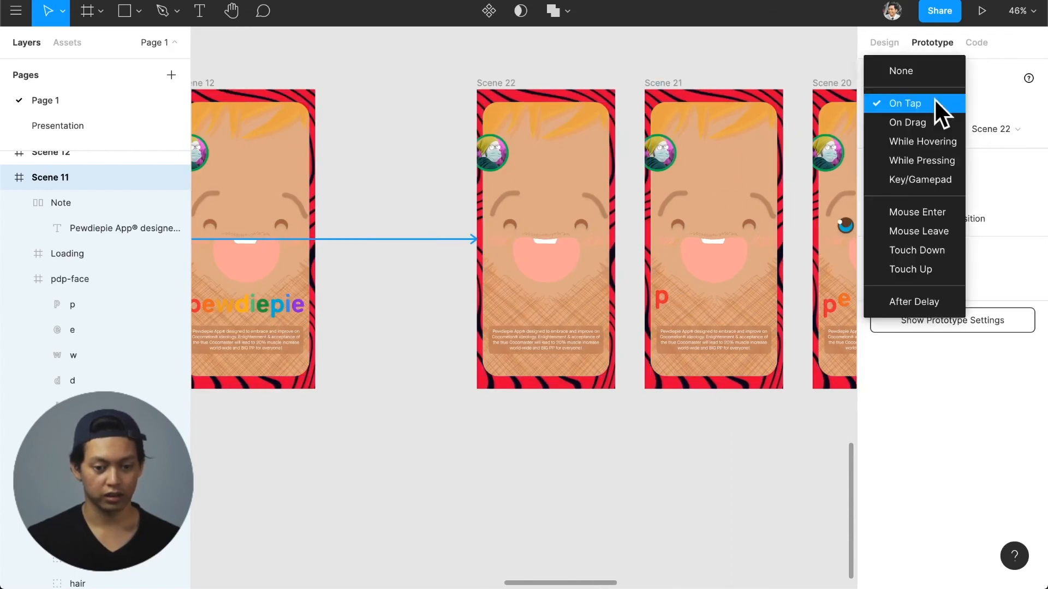
left_click(927, 302)
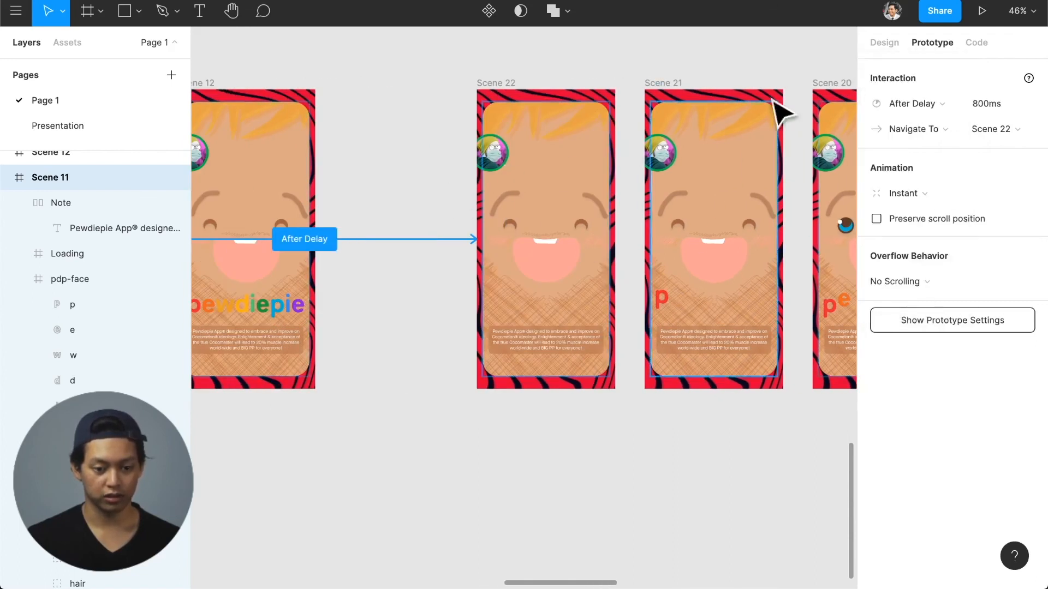
scroll(530, 167, "left", 14)
scroll(655, 148, "right", 5)
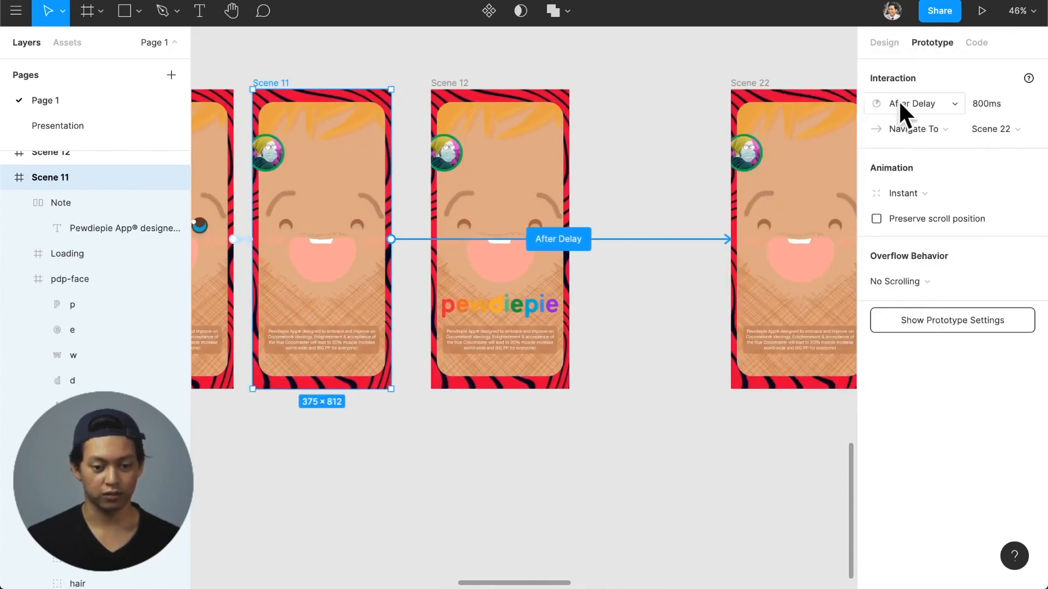
type("1")
key("Return")
- Set the delay of the Scene 10 to Scene 11 transition to 1 ms
scroll(538, 233, "left", 3)
scroll(540, 233, "left", 2)
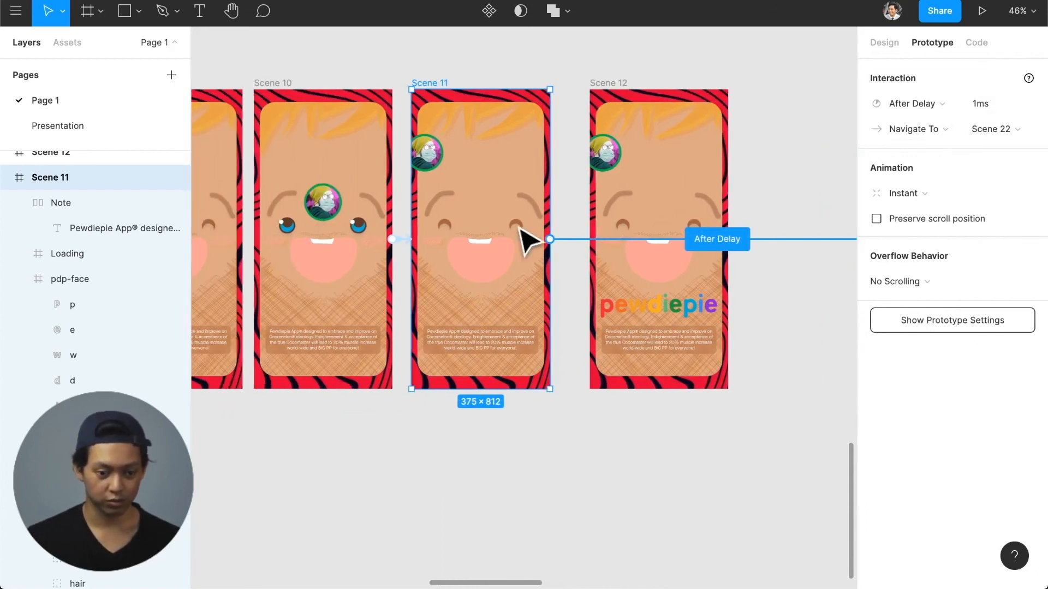
left_click(397, 238)
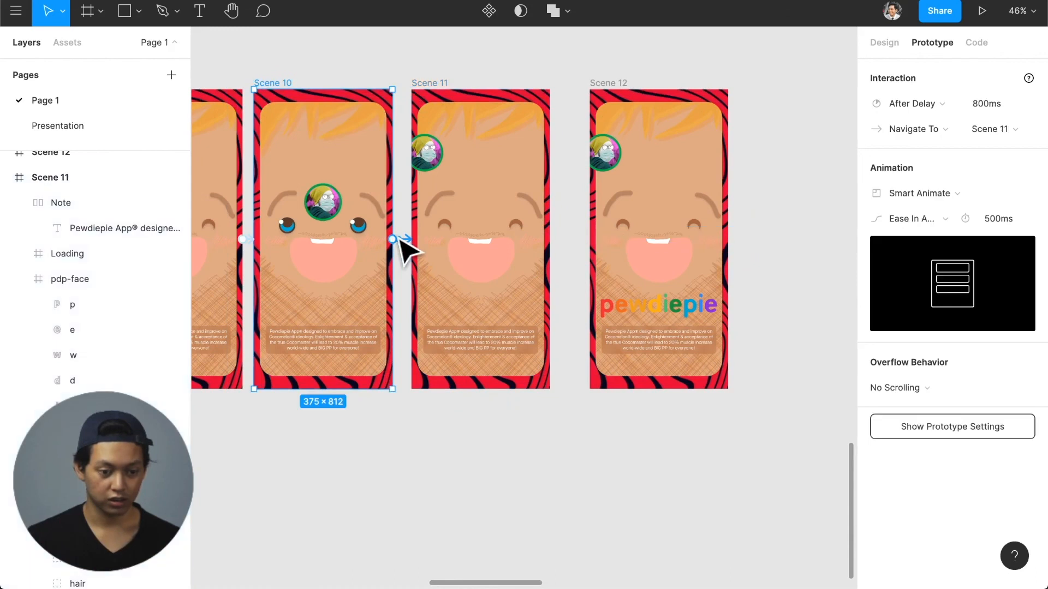
left_click(985, 103)
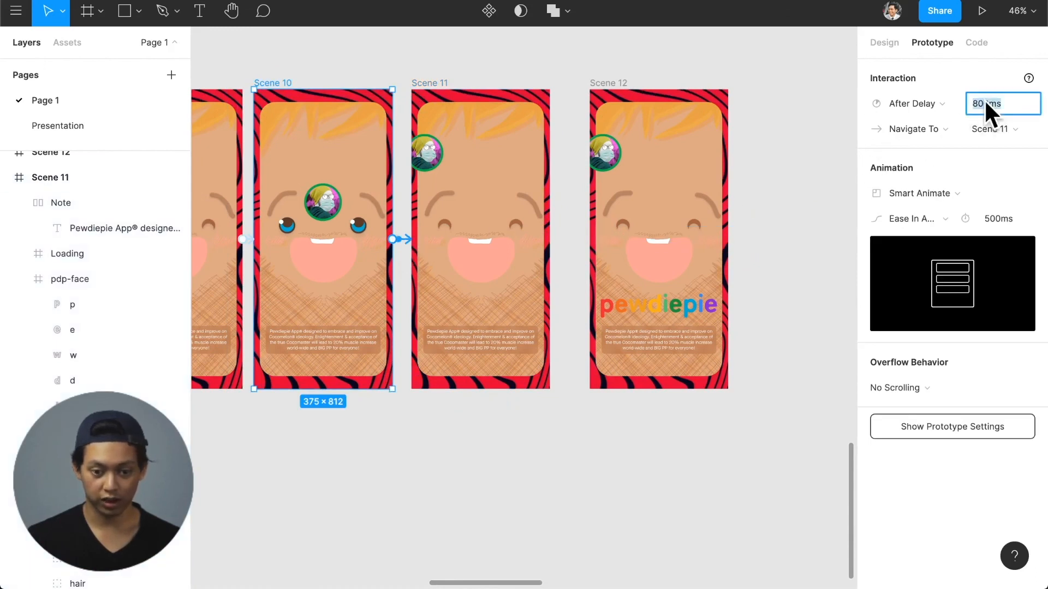
type("1")
key("Return")
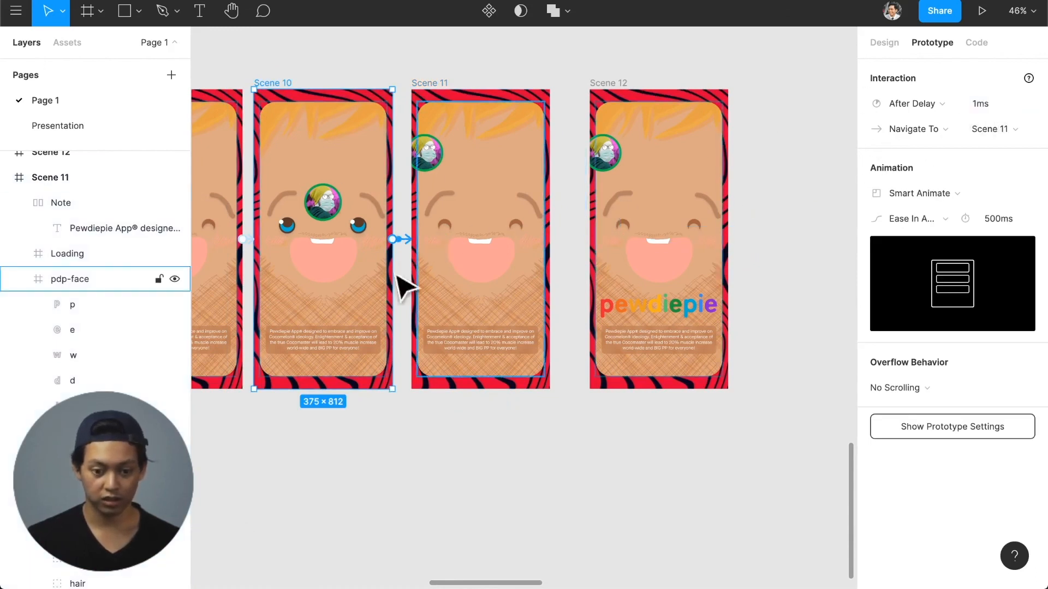
- Check the prototype settings of Scene 22, and make Scene 21's transition trigger After Delay
scroll(402, 285, "right", 10)
left_click(416, 82)
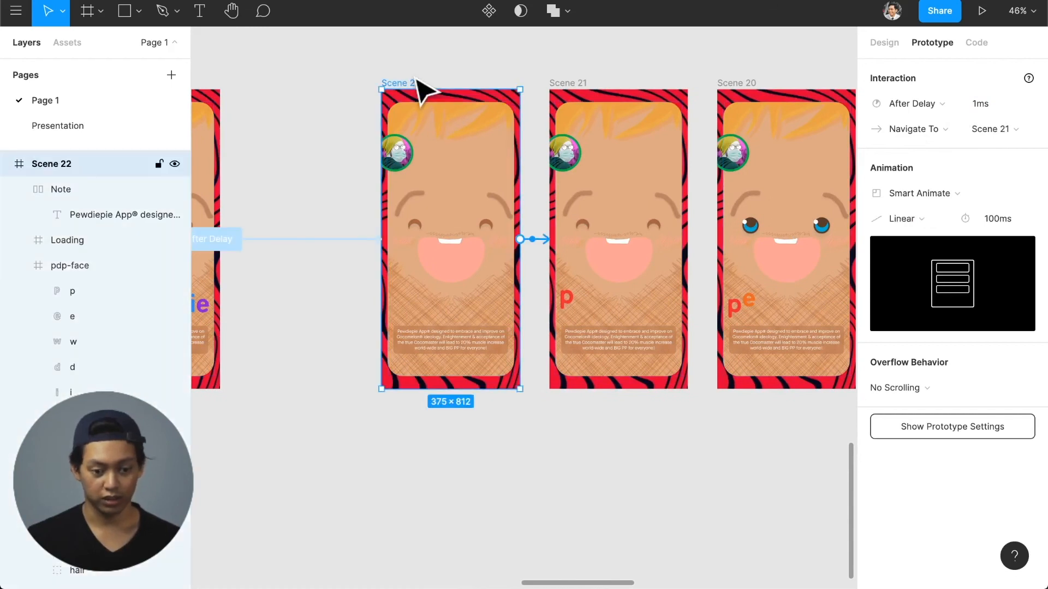
left_click(539, 239)
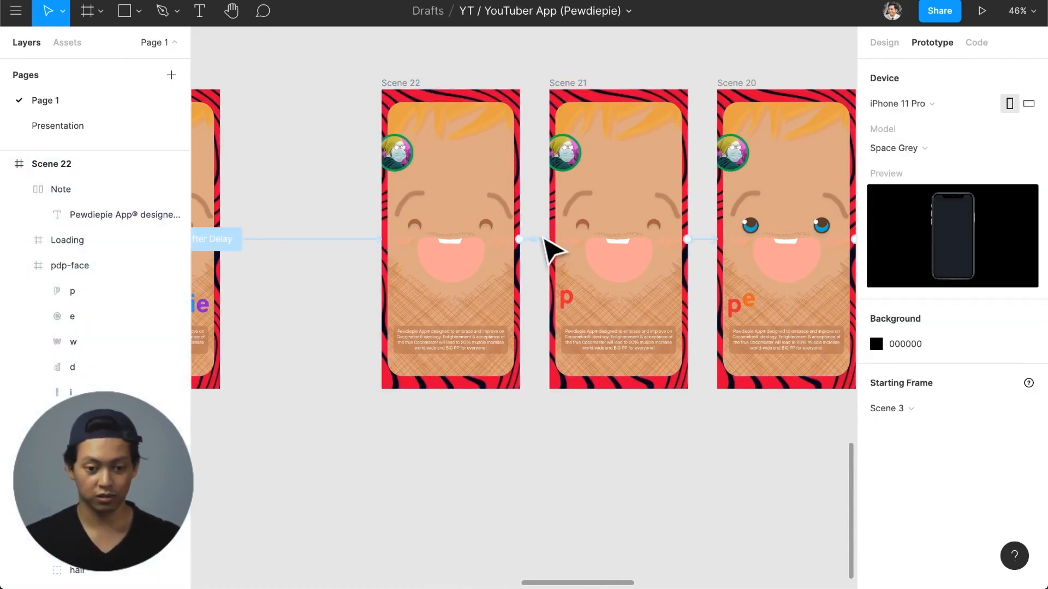
left_click(885, 43)
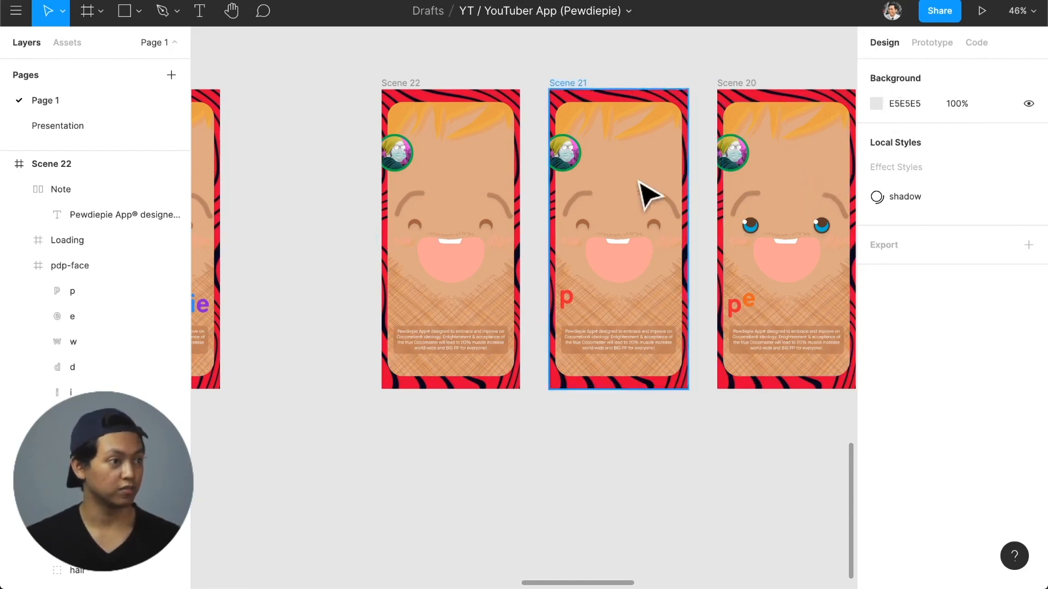
left_click(419, 82)
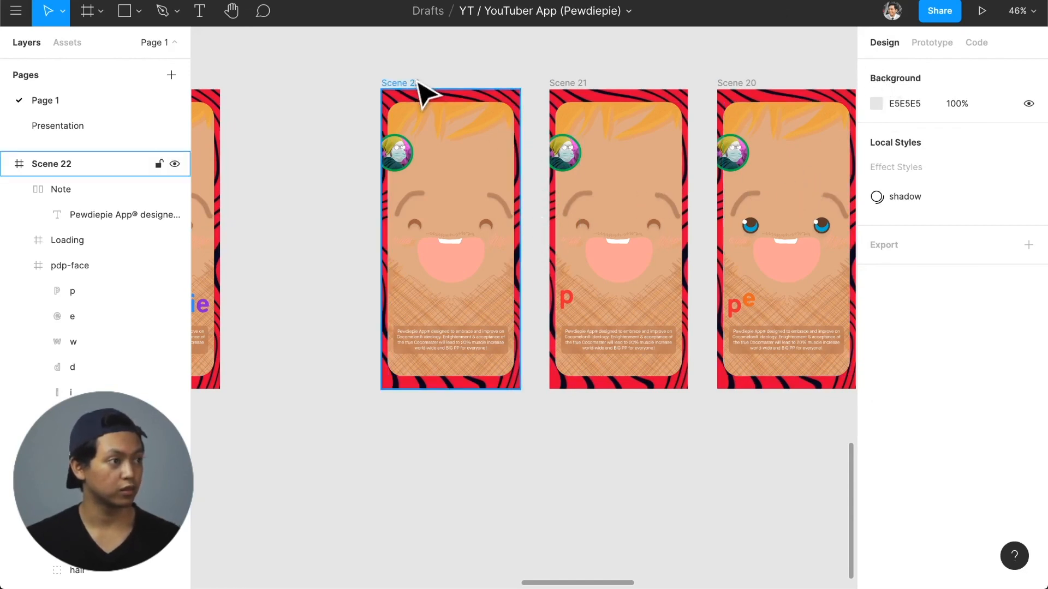
left_click(931, 42)
left_click(568, 82)
left_click(906, 103)
left_click(916, 301)
- Make the Scene 20 to Scene 19 transition trigger After Delay with a 1 ms delay
left_click(736, 82)
left_click(896, 102)
left_click(917, 302)
type("1")
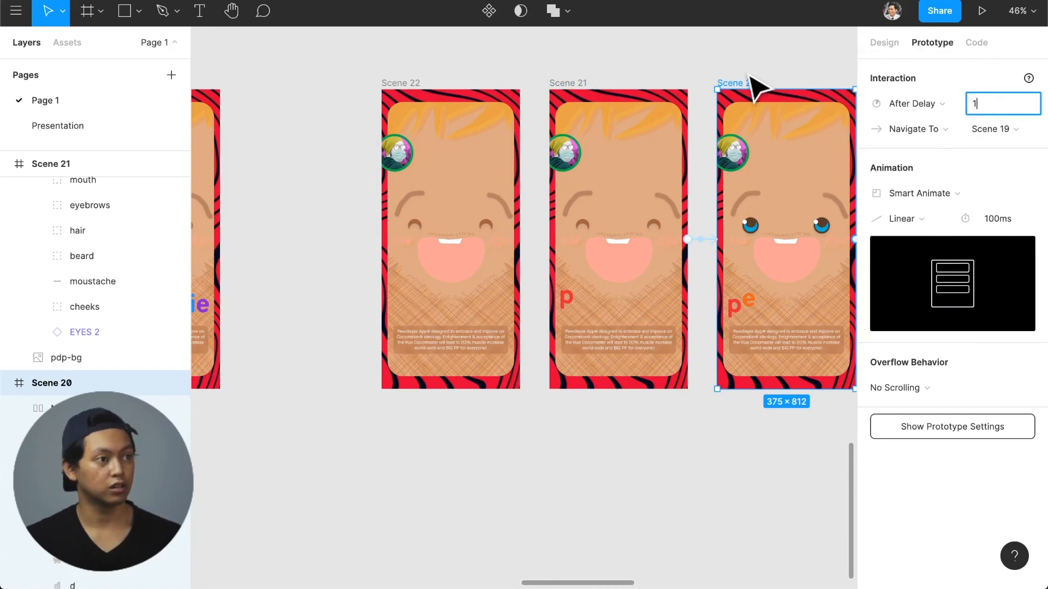
- Make the Scene 19 to Scene 18 transition trigger After Delay with a 1 ms delay
scroll(760, 82, "right", 5)
left_click(633, 82)
left_click(927, 105)
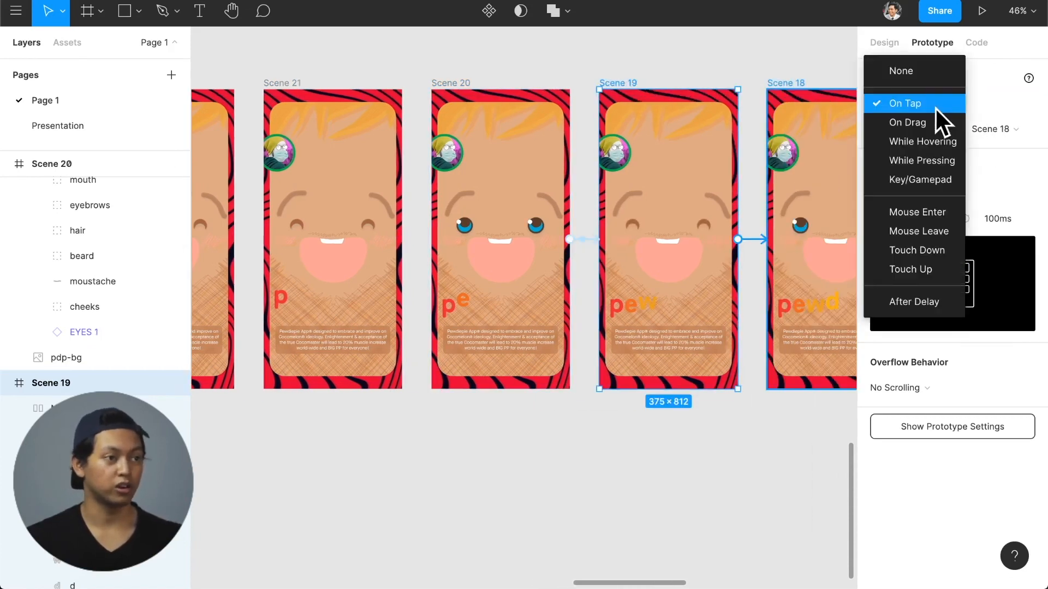
left_click(954, 299)
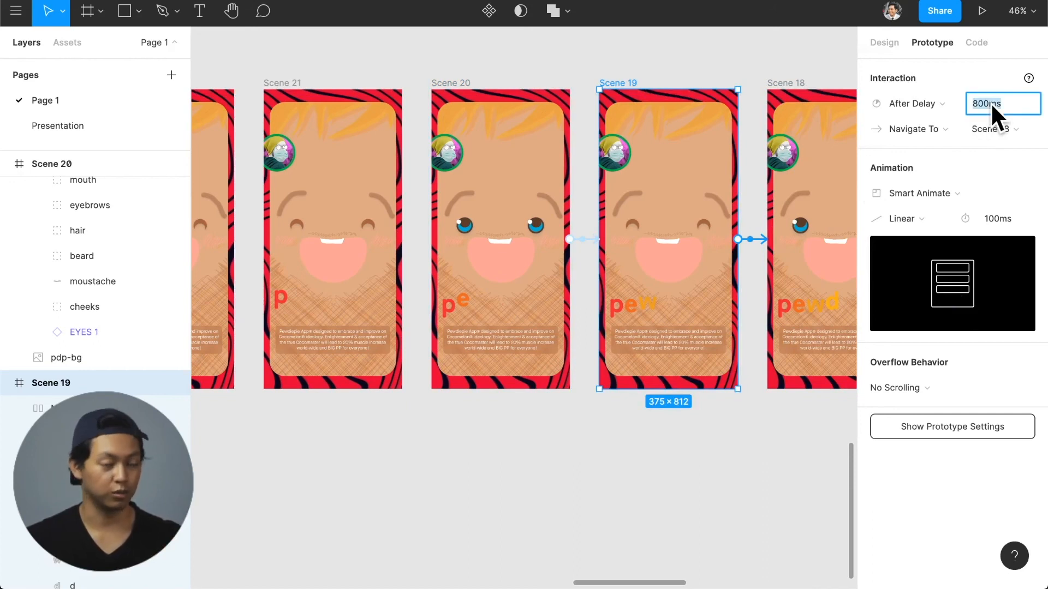
type("1")
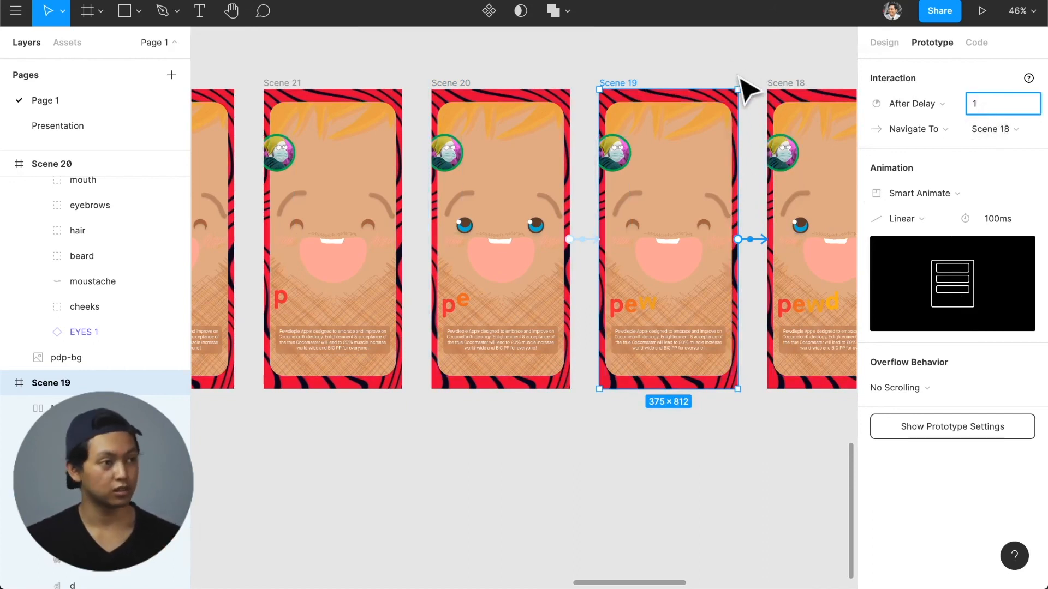
- Make the transitions from Scene 18 and Scene 17 trigger After Delay with a 1 ms delay
scroll(739, 77, "right", 2)
left_click(686, 82)
scroll(734, 177, "right", 3)
left_click(705, 84)
left_click(912, 104)
left_click(955, 300)
left_click(989, 104)
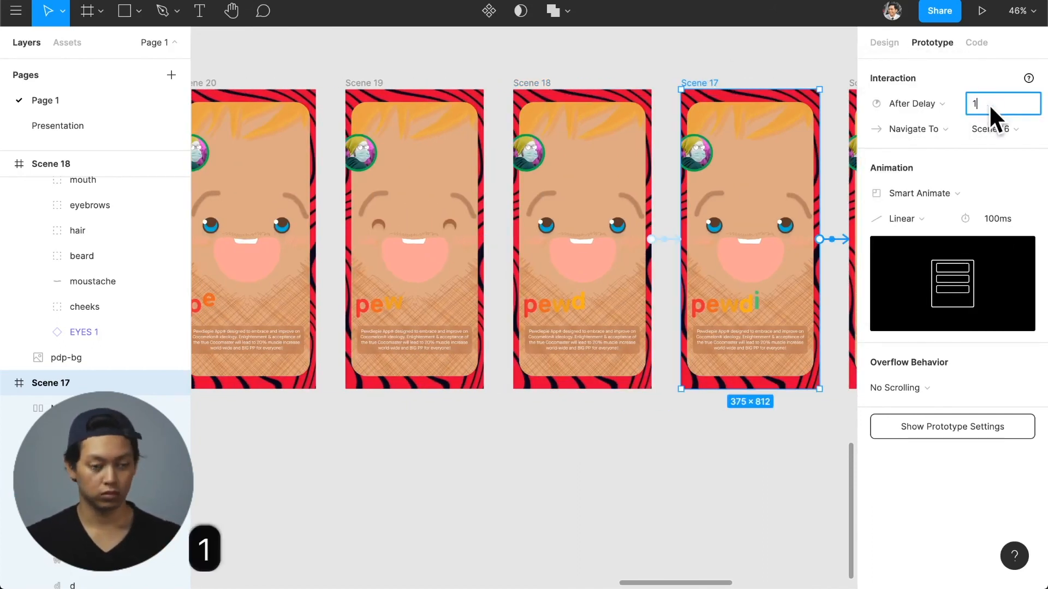
- Make the transitions leaving Scene 16 and Scene 15 trigger After Delay
scroll(734, 177, "right", 5)
left_click(582, 83)
left_click(979, 110)
scroll(734, 177, "right", 4)
left_click(532, 83)
left_click(911, 104)
left_click(955, 300)
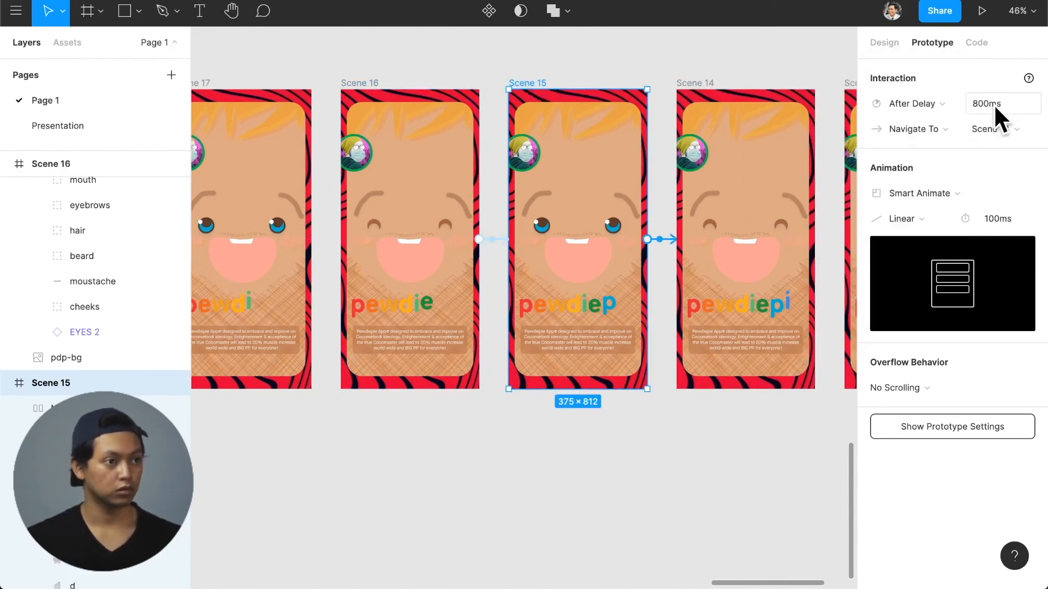
- Make Scene 14's transition to Scene 13 trigger After Delay, and select Scene 13
scroll(654, 109, "right", 3)
left_click(552, 84)
left_click(911, 104)
left_click(996, 109)
left_click(704, 83)
scroll(830, 122, "right", 2)
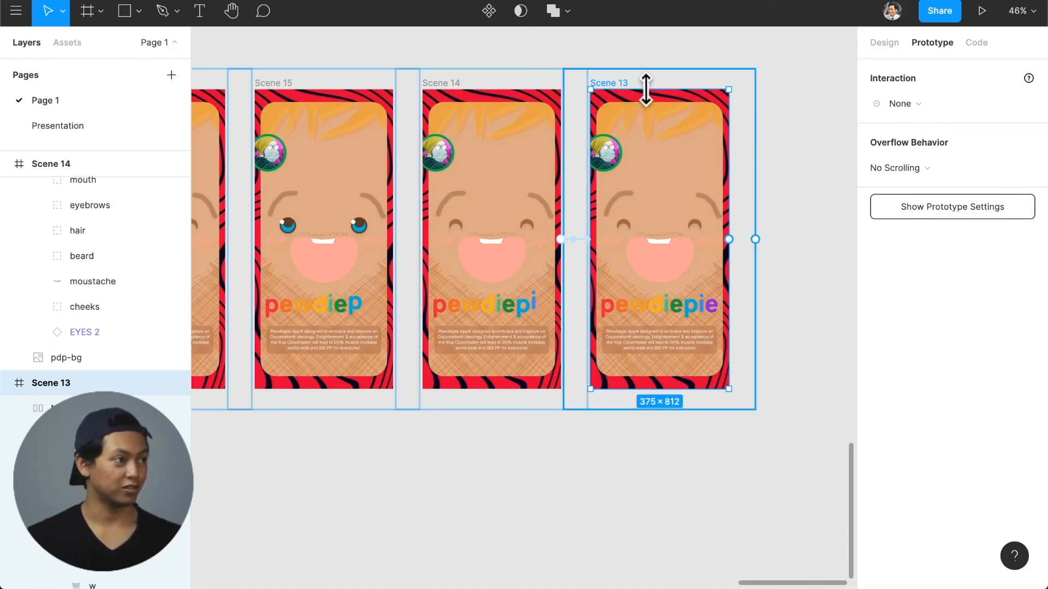
- Play the prototype from its start to preview the letter-by-letter logo reveal, and return to the design file
scroll(646, 89, "left", 10)
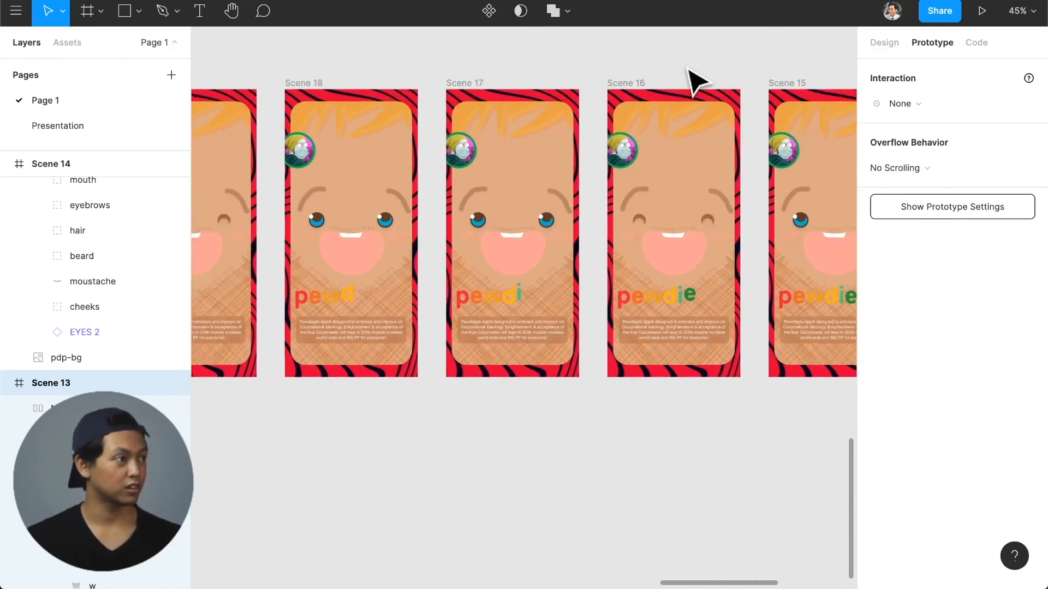
scroll(701, 74, "left", 8)
left_click(982, 13)
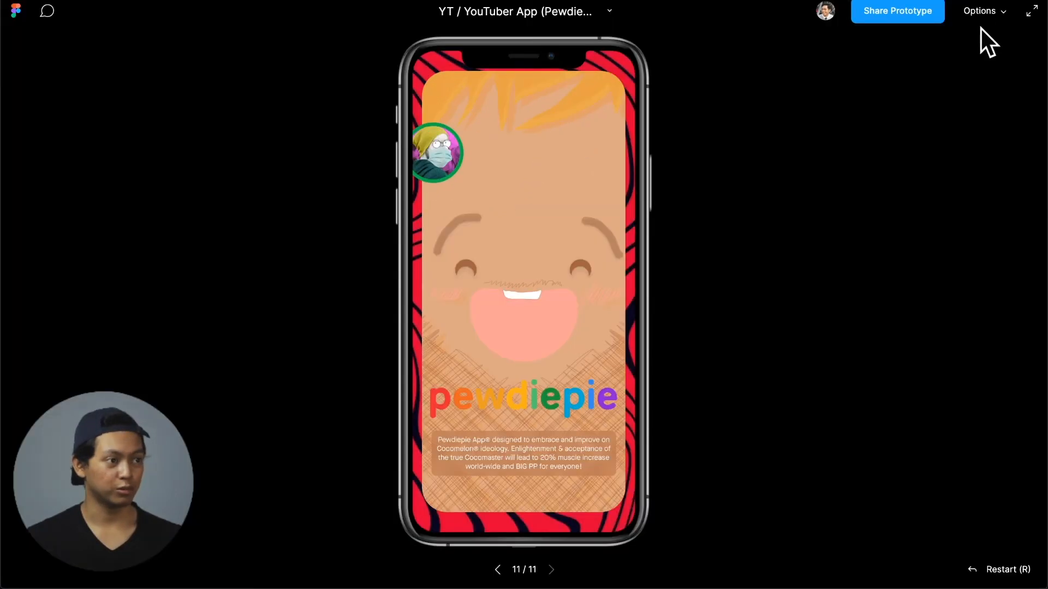
key("r")
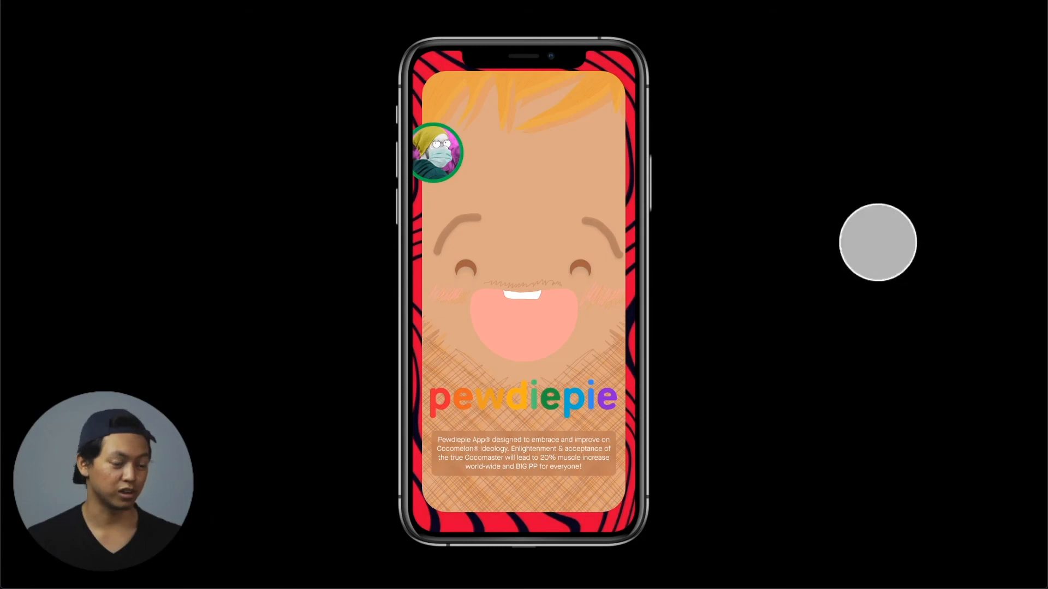
left_click(895, 1)
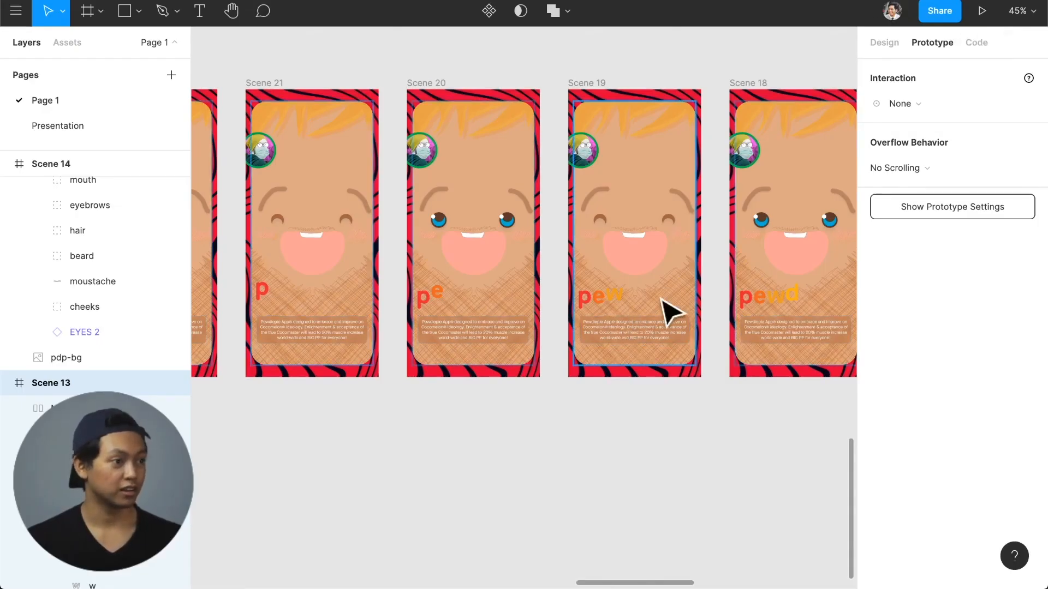
- Move Frame 2, the app's home screen, out of the area above the scenes to the end of the row after Scene 13
scroll(645, 406, "down", 3)
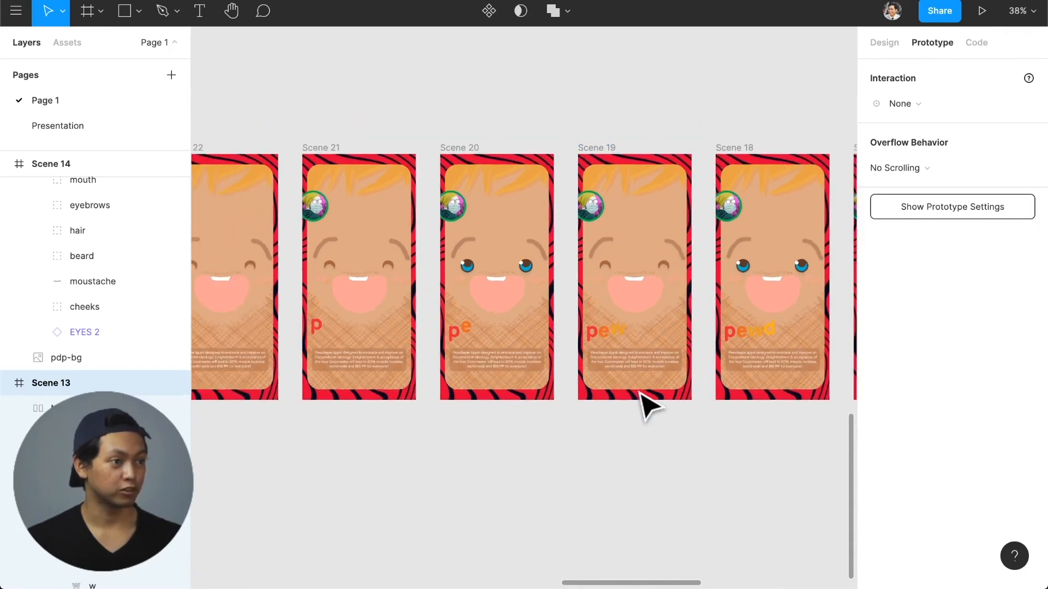
scroll(645, 406, "down", 6)
scroll(646, 406, "left", 10)
scroll(541, 188, "up", 3)
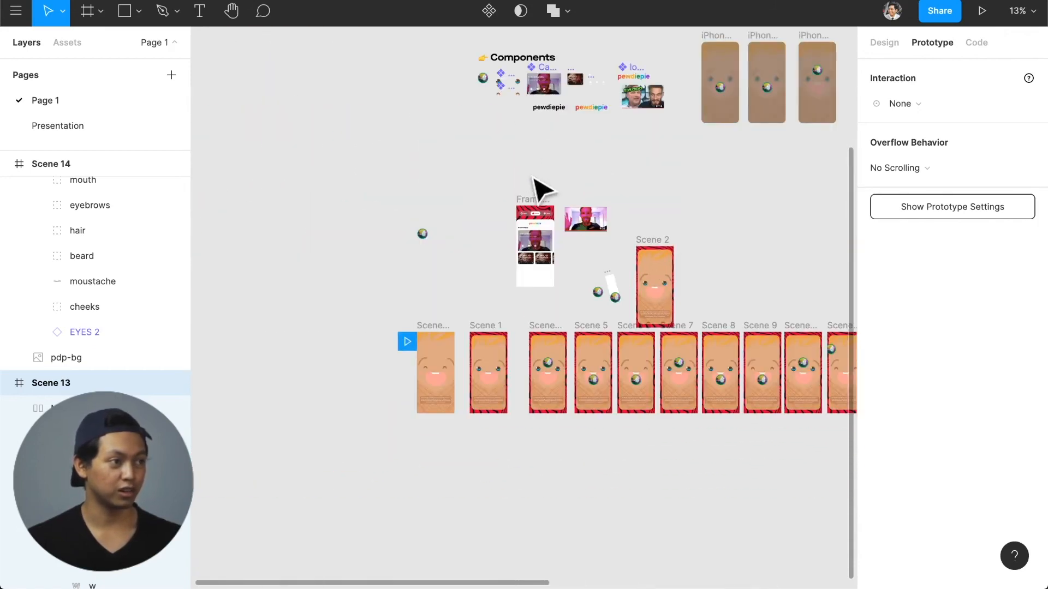
scroll(534, 180, "down", 1)
left_click(533, 196)
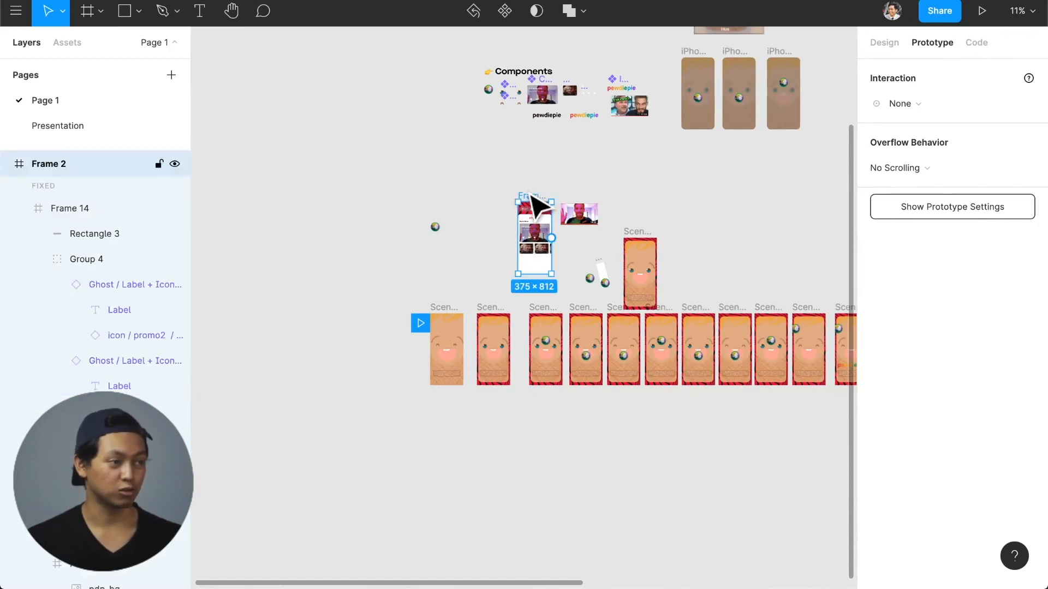
left_click_drag(529, 194, 533, 307)
scroll(726, 456, "right", 10)
scroll(477, 346, "up", 5)
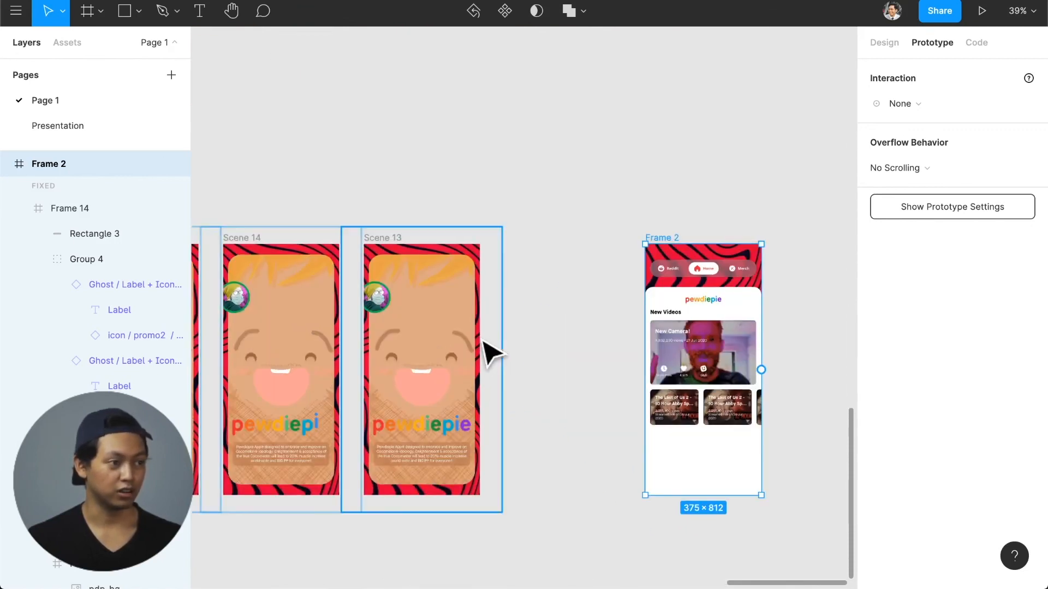
scroll(489, 354, "up", 1)
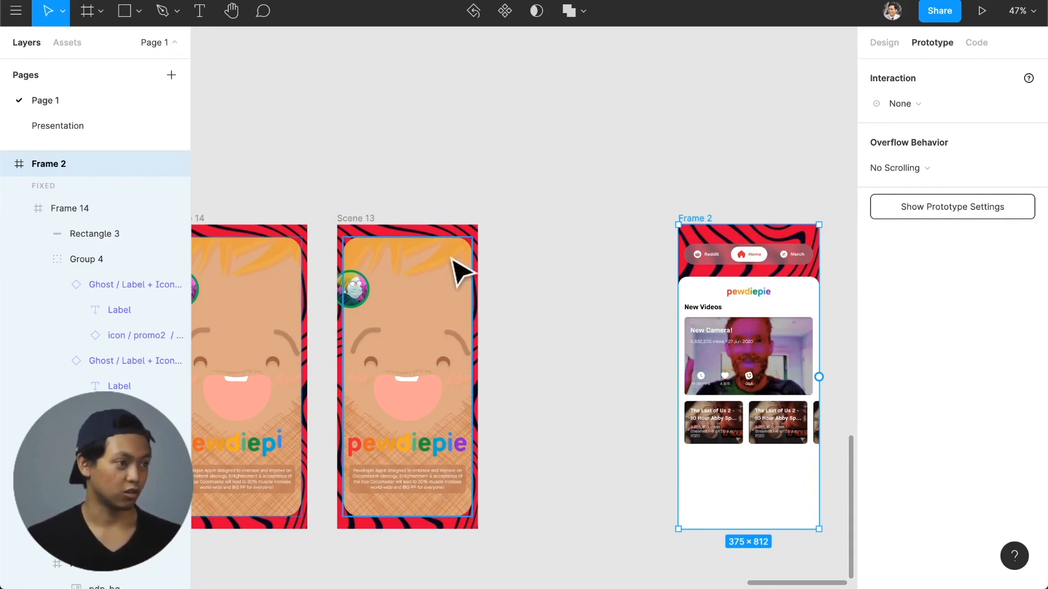
- Copy the pdp-face and Loading layers from Scene 13 and paste them into Frame 2
left_click(433, 276)
left_click(361, 300, "shift")
key("super+c")
left_click(697, 221)
key("super+v")
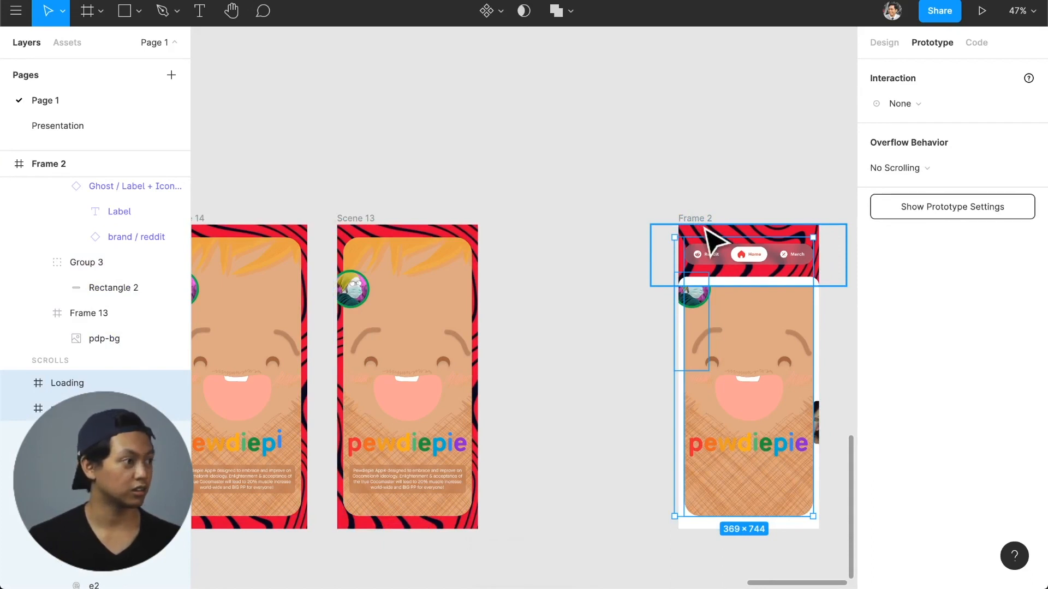
left_click(81, 45)
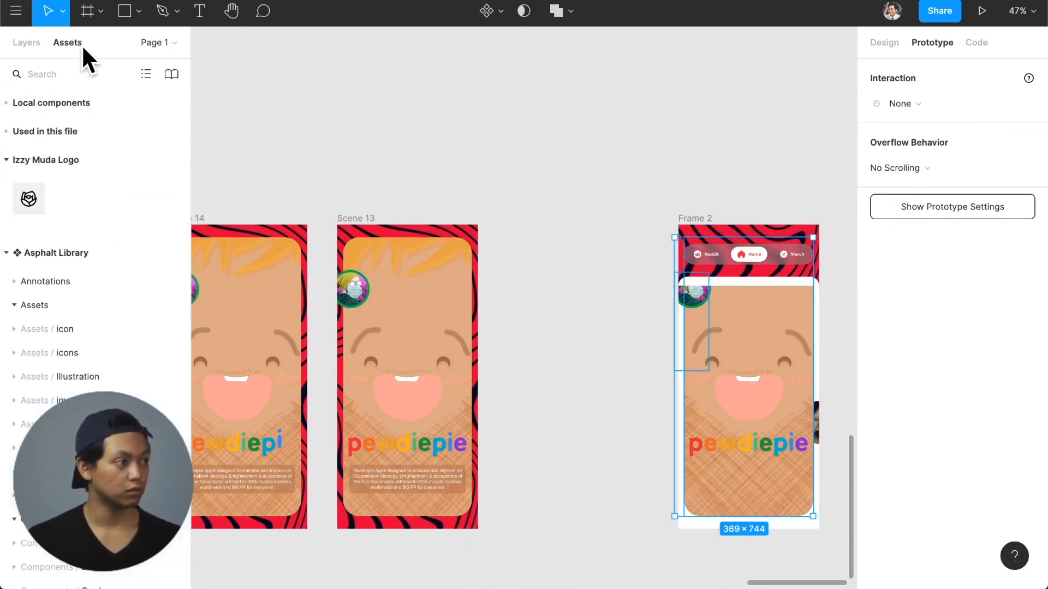
left_click(27, 43)
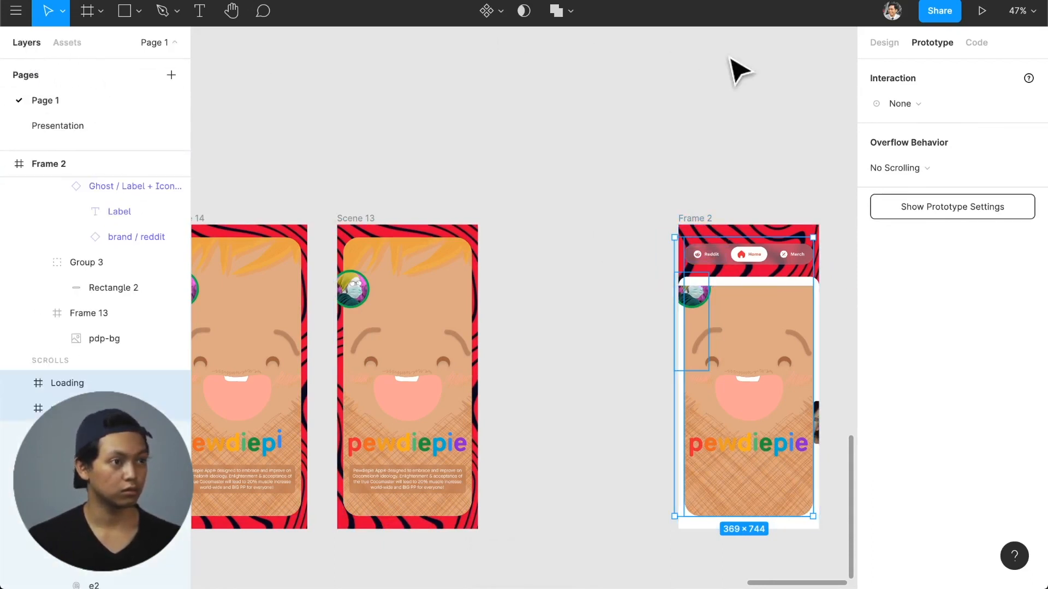
- Fix the position when scrolling of the pasted Loading and pdp-face layers, and bring them to the front of Frame 2
left_click(880, 44)
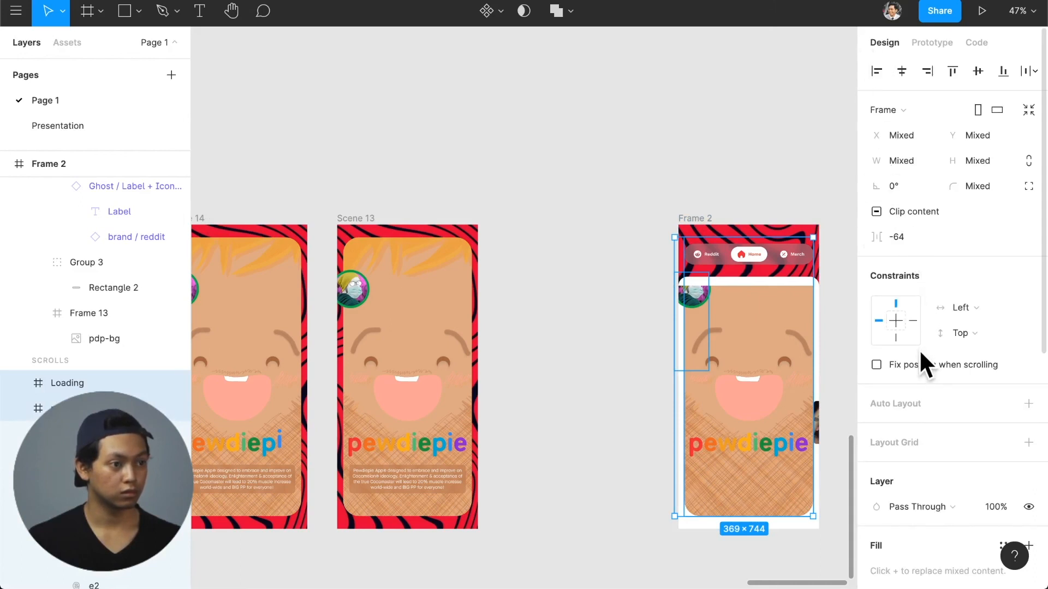
left_click(920, 366)
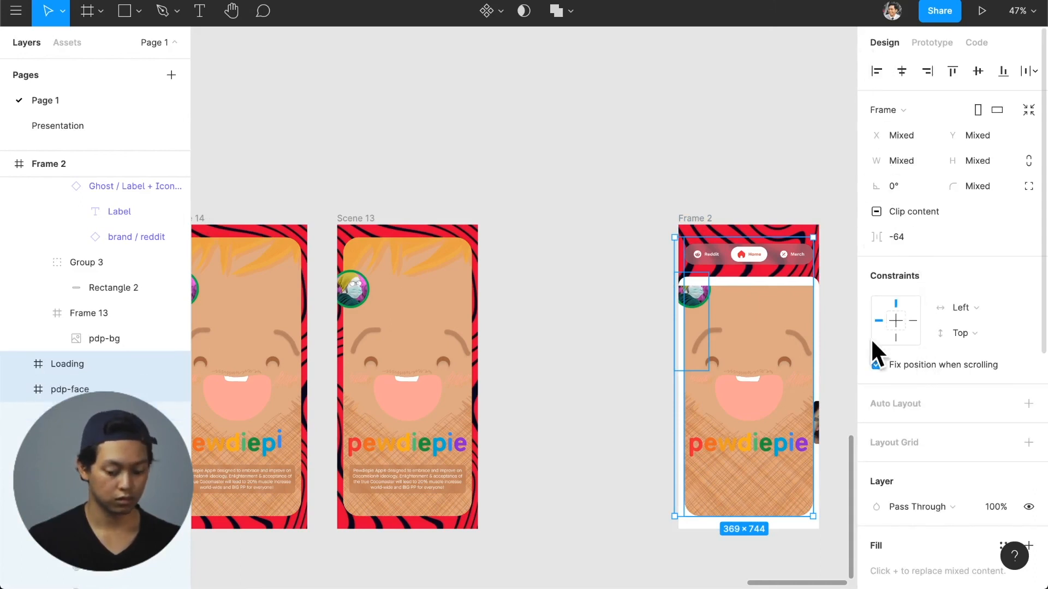
key("alt+super+bracketright")
- Shift the Loading and pdp-face layers horizontally until both sit completely outside Frame 2, beyond its left edge
key("shift+Left")
key("shift+Left")
key("shift+Left")
key("shift+Left")
key("shift+Left")
key("shift+Left")
key("shift+Left")
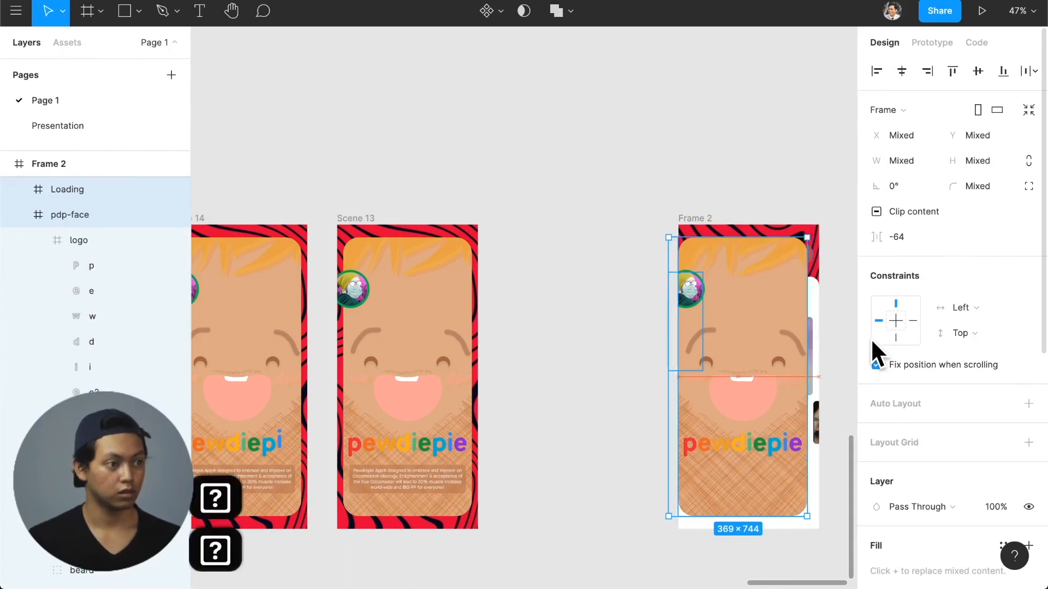
key("shift+Left")
key("shift+Left")
key("shift+Left")
key("shift+Left")
key("shift+Left")
key("shift+Left")
key("shift+Left")
key("shift+Left")
key("shift+Left")
key("shift+Left")
key("shift+Left")
key("shift+Left")
key("shift+Left")
key("shift+Left")
key("shift+Left")
key("shift+Left")
key("shift+Left")
key("shift+Left")
key("shift+Left")
key("shift+Left")
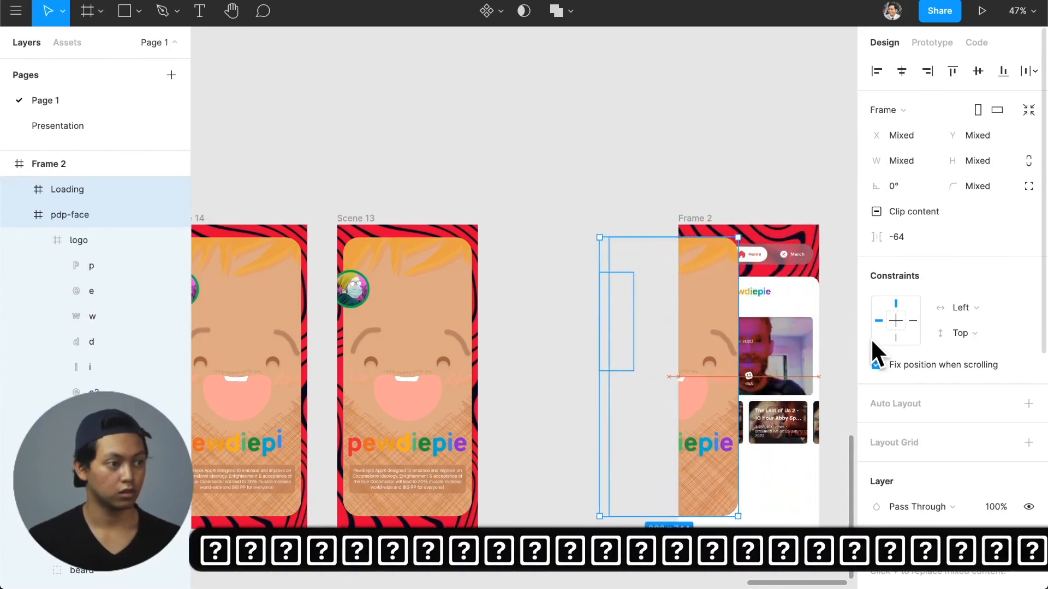
key("shift+Left")
key("shift+Left")
key("shift+Left")
key("shift+Left")
key("shift+Left")
key("shift+Left")
key("shift+Left")
key("shift+Left")
key("shift+Left")
key("shift+Left")
key("shift+Left")
key("shift+Left")
key("shift+Left")
key("shift+Left")
key("shift+Left")
key("shift+Left")
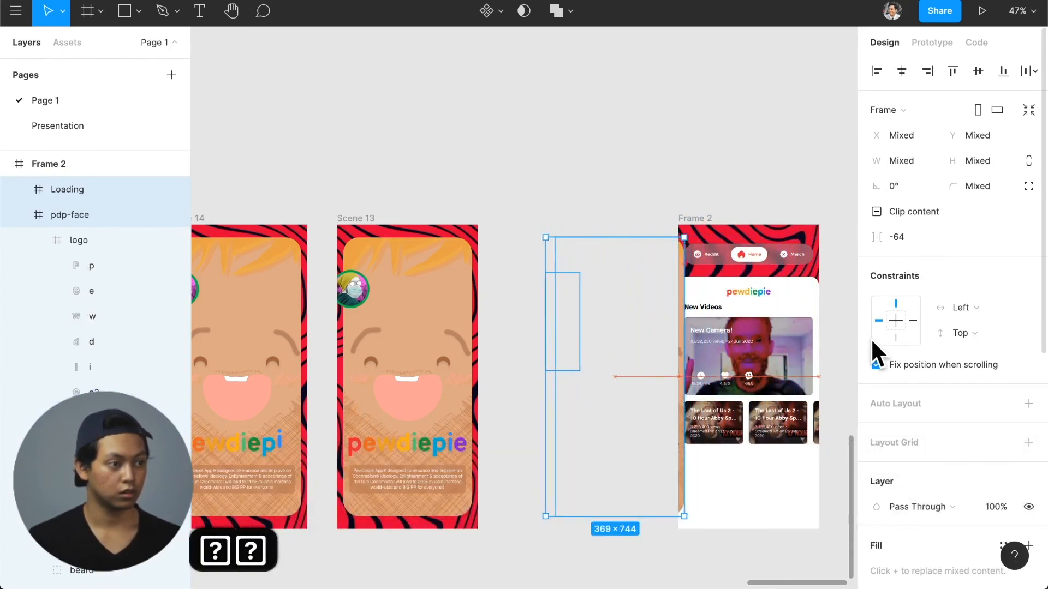
key("shift+Left")
key("shift+Left")
key("shift+Left")
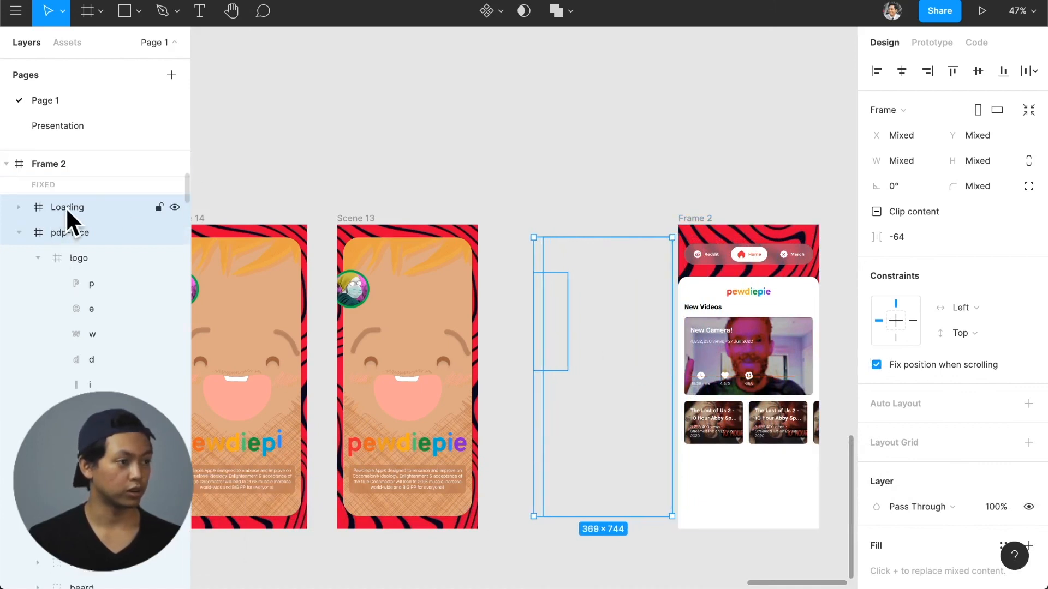
- Move only the Loading layer back towards Frame 2, to X -130, keeping it just outside the frame's left edge
left_click(67, 209)
key("shift+Right")
key("shift+Right")
key("shift+Right")
key("shift+Right")
key("shift+Right")
key("shift+Right")
key("shift+Right")
key("shift+Right")
key("shift+Right")
key("shift+Right")
key("shift+Right")
key("shift+Right")
key("shift+Right")
key("shift+Right")
key("shift+Right")
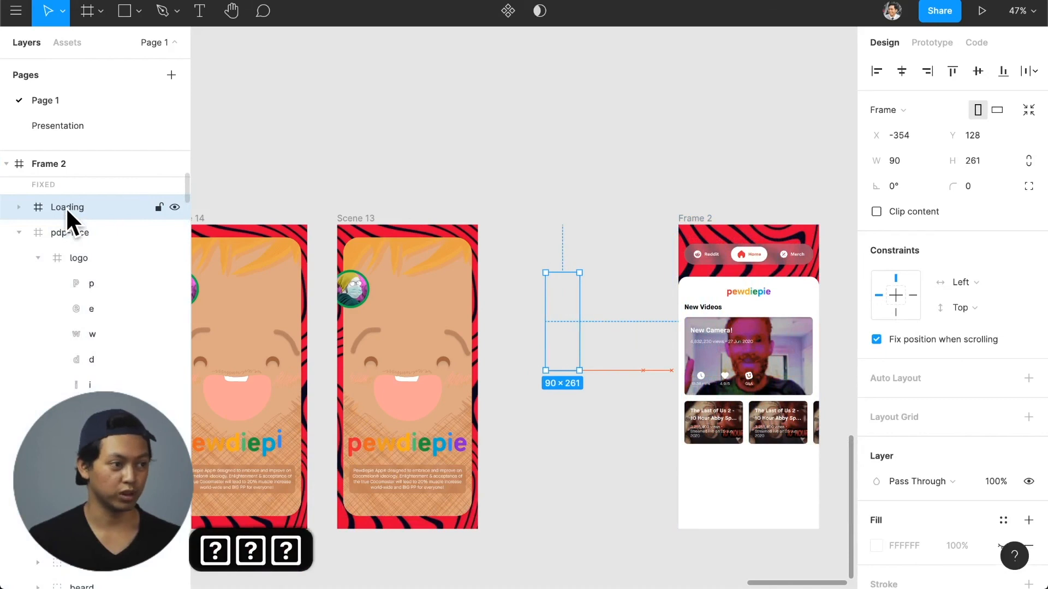
key("shift+Right")
key("shift+Right")
key("shift+Right")
key("shift+Right")
key("shift+Right")
key("shift+Right")
key("shift+Right")
key("shift+Right")
key("shift+Right")
key("shift+Right")
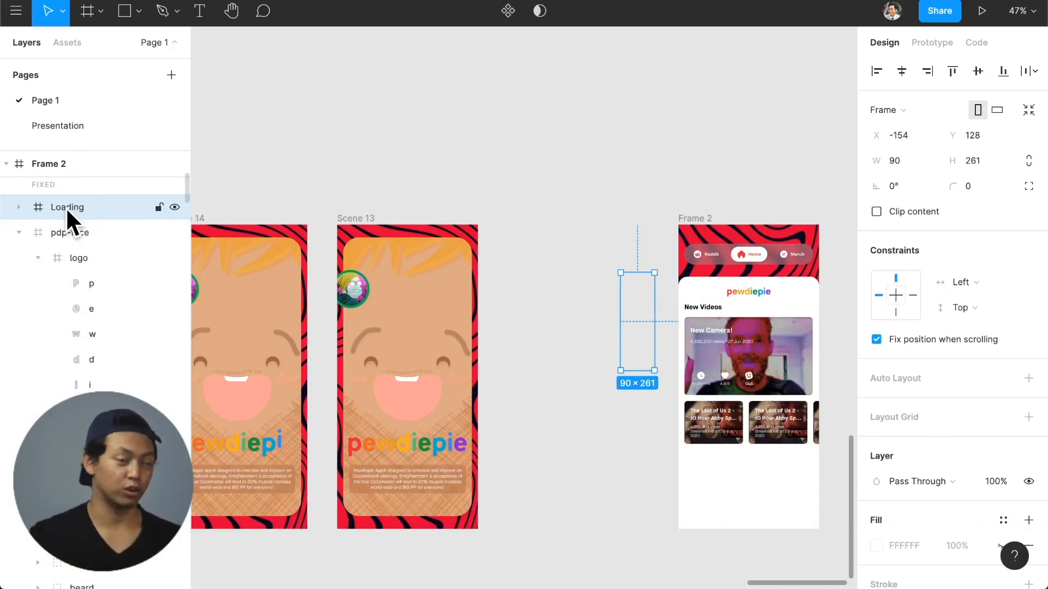
key("shift+Right")
key("shift+Right")
key("shift+Right")
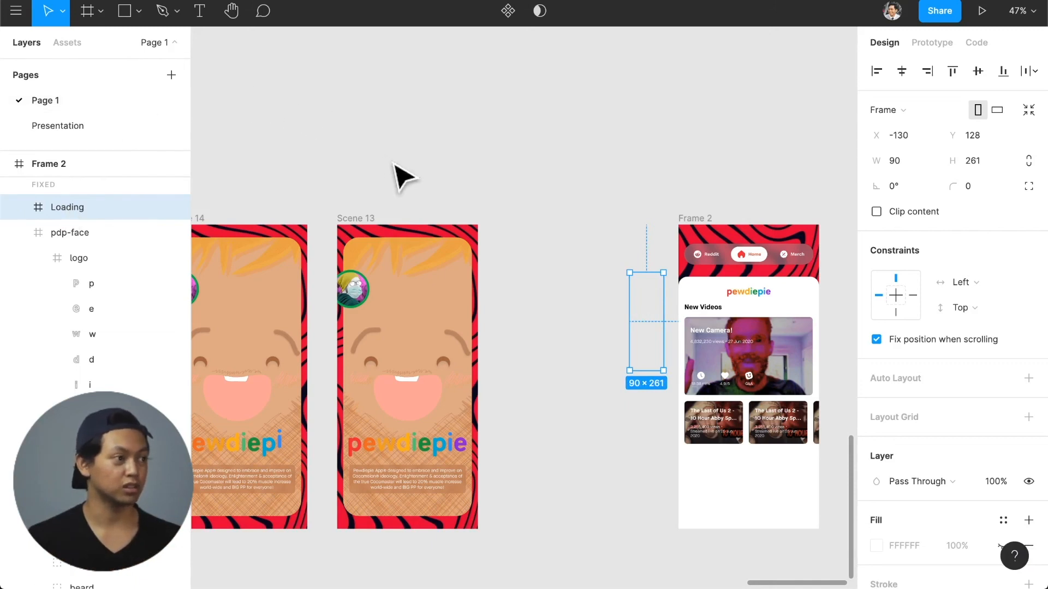
- Link Scene 13 to Frame 2 in the prototype with a Smart Animate transition
left_click(364, 224)
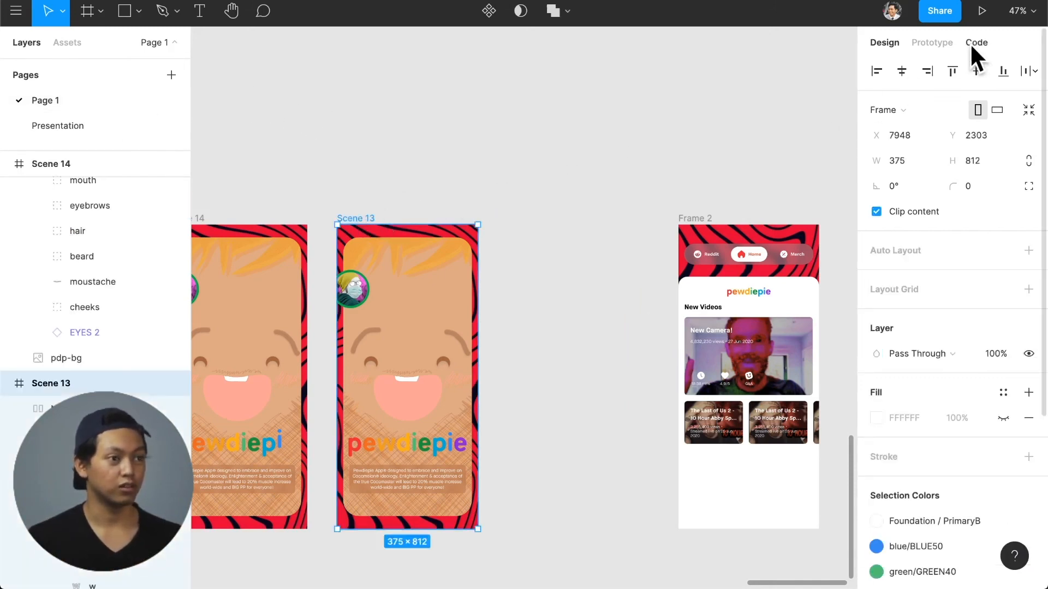
left_click(932, 42)
left_click_drag(478, 376, 687, 377)
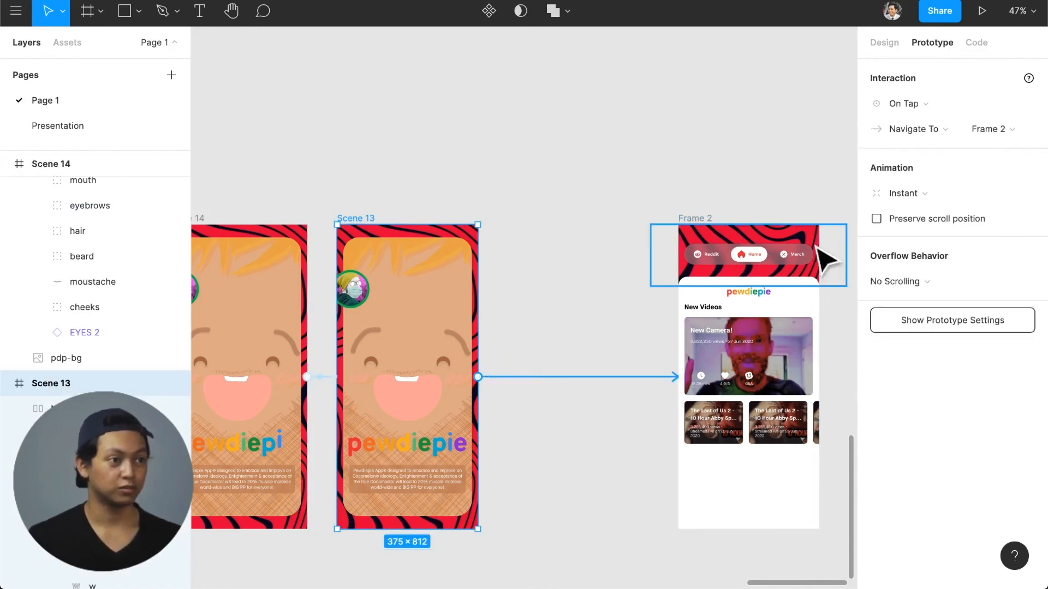
left_click(907, 194)
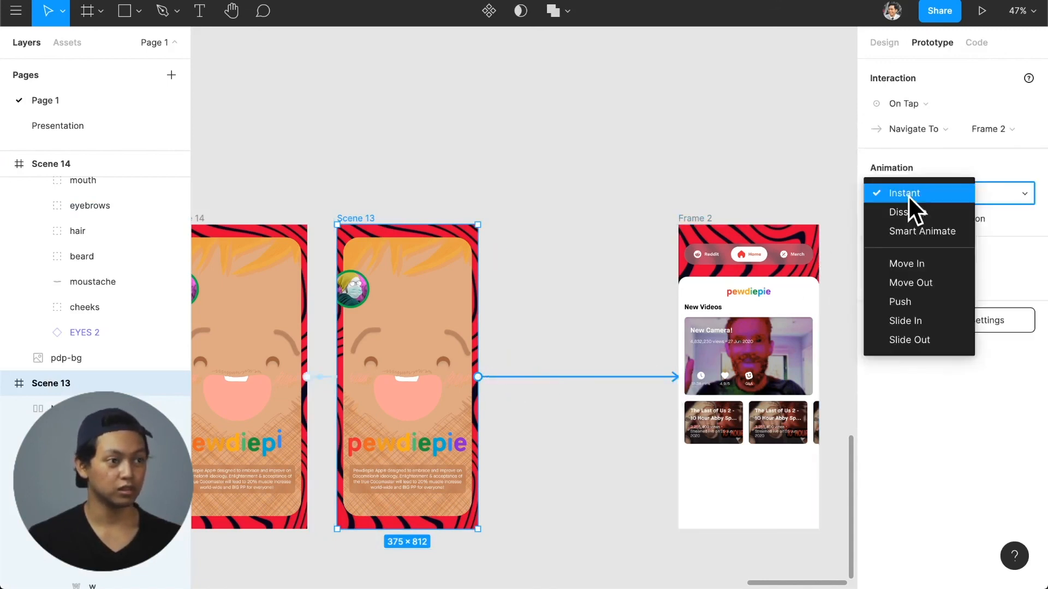
left_click(932, 233)
- Make Scene 13's transition to Frame 2 trigger After Delay, with a delay of 200 ms
left_click(928, 105)
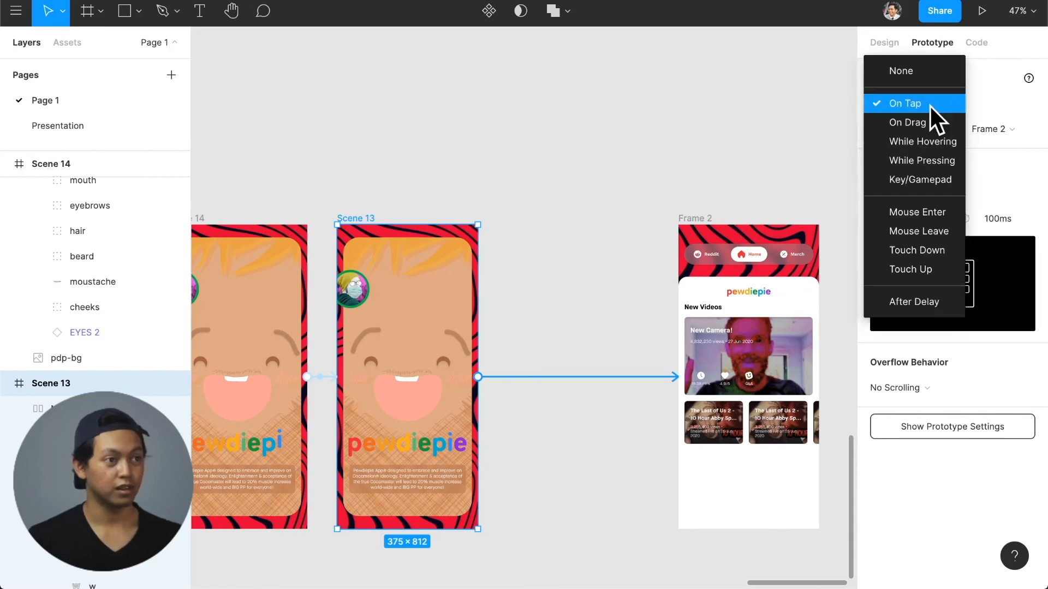
left_click(939, 301)
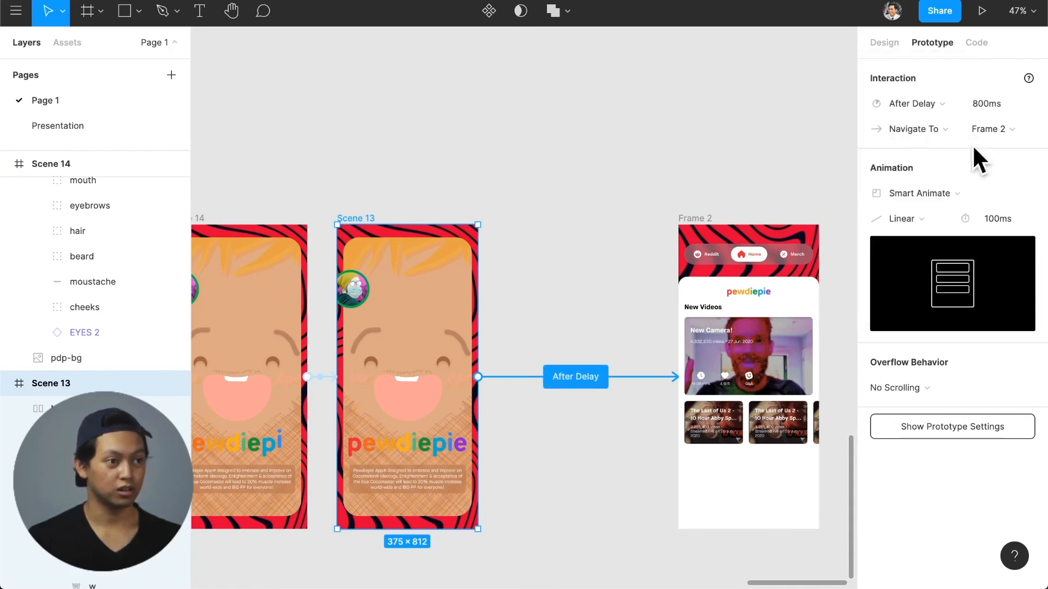
type("20")
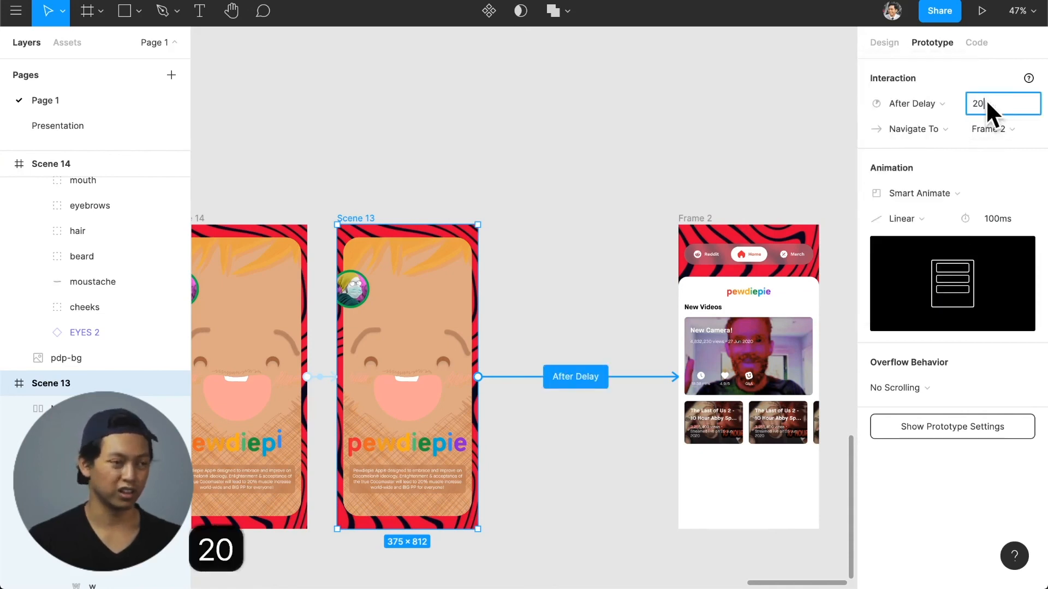
type("0")
key("Return")
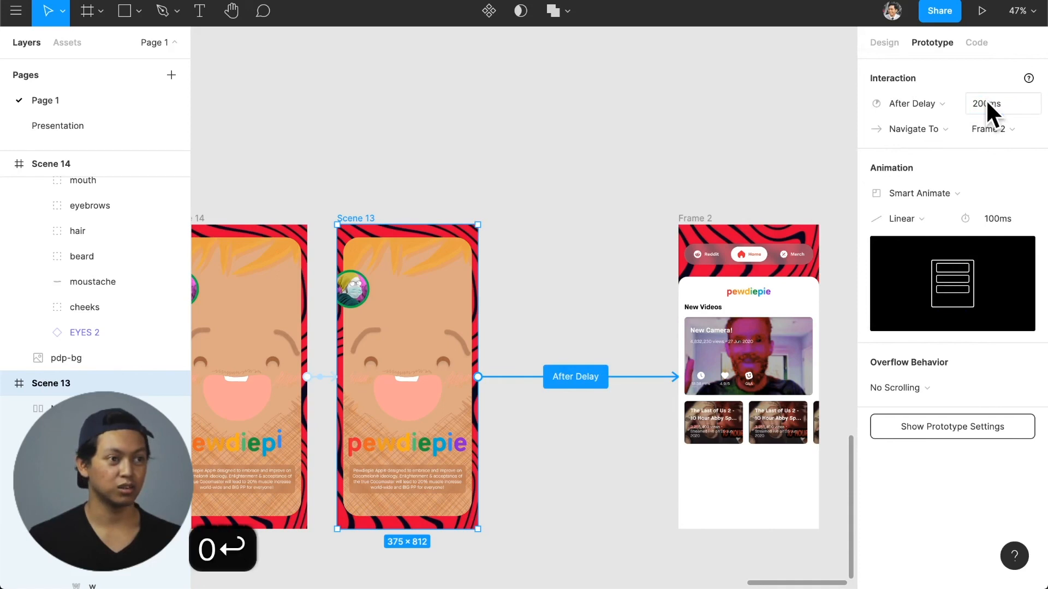
- Set the animation from Scene 13 to Frame 2 to Ease Out with a duration of 300 ms
left_click(997, 218)
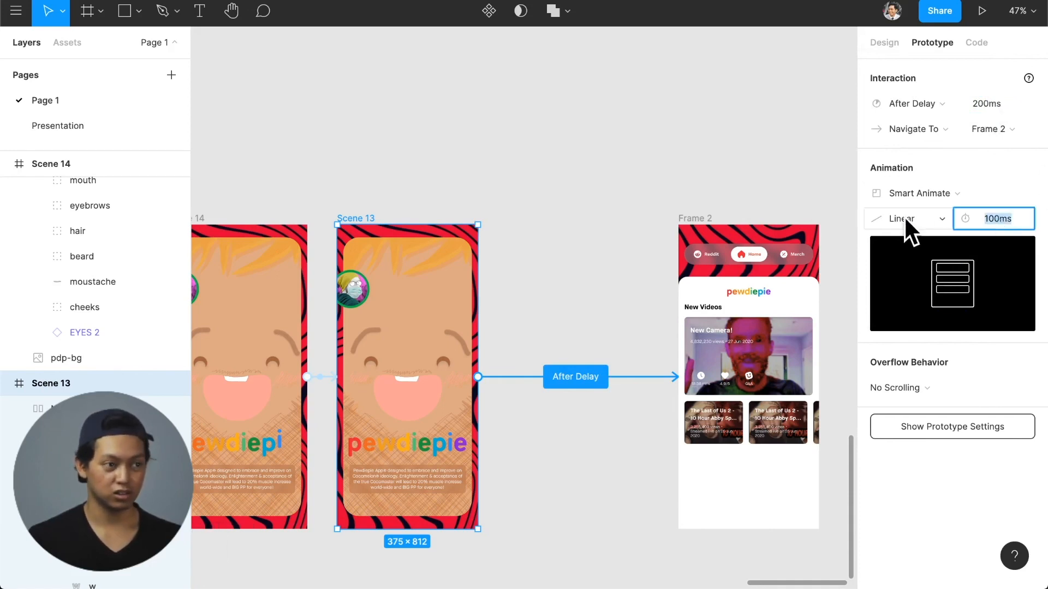
left_click(903, 215)
left_click(921, 181)
left_click(993, 217)
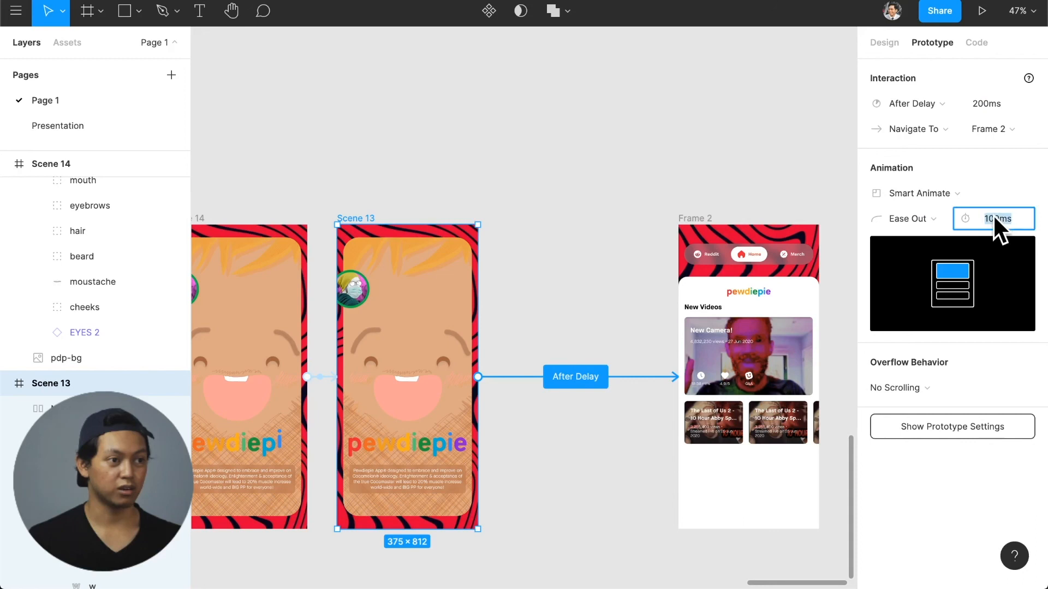
type("300")
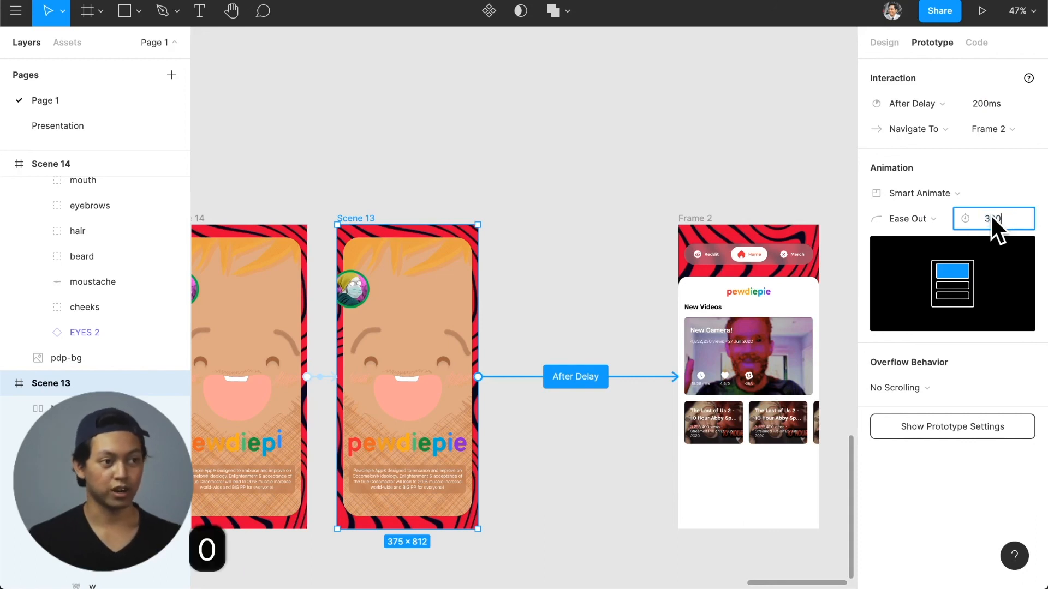
key("Return")
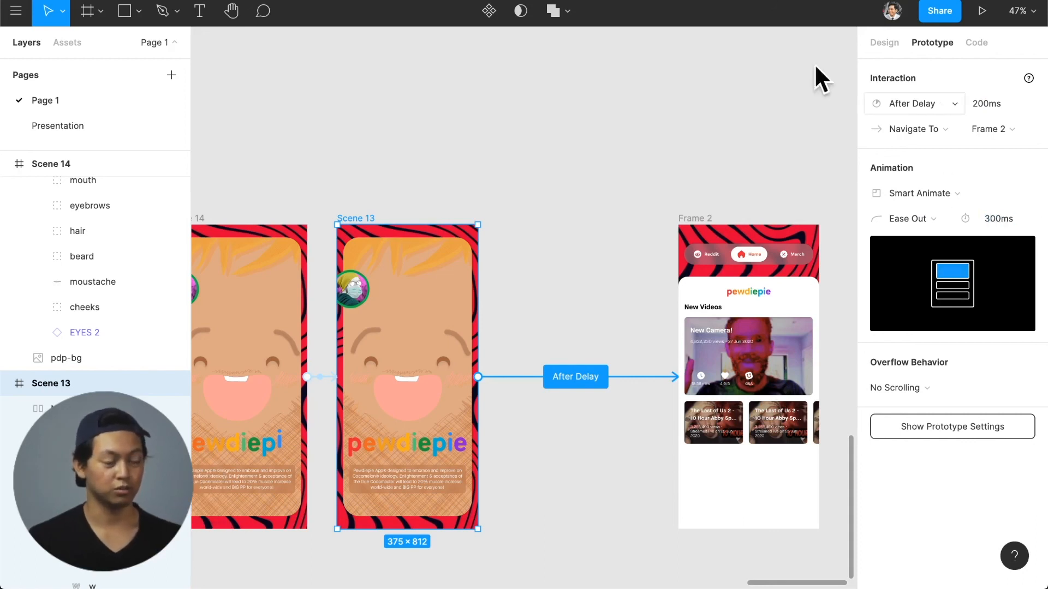
- Play the prototype from its start to preview the loading sequence leading into the home screen
left_click(979, 12)
key("r")
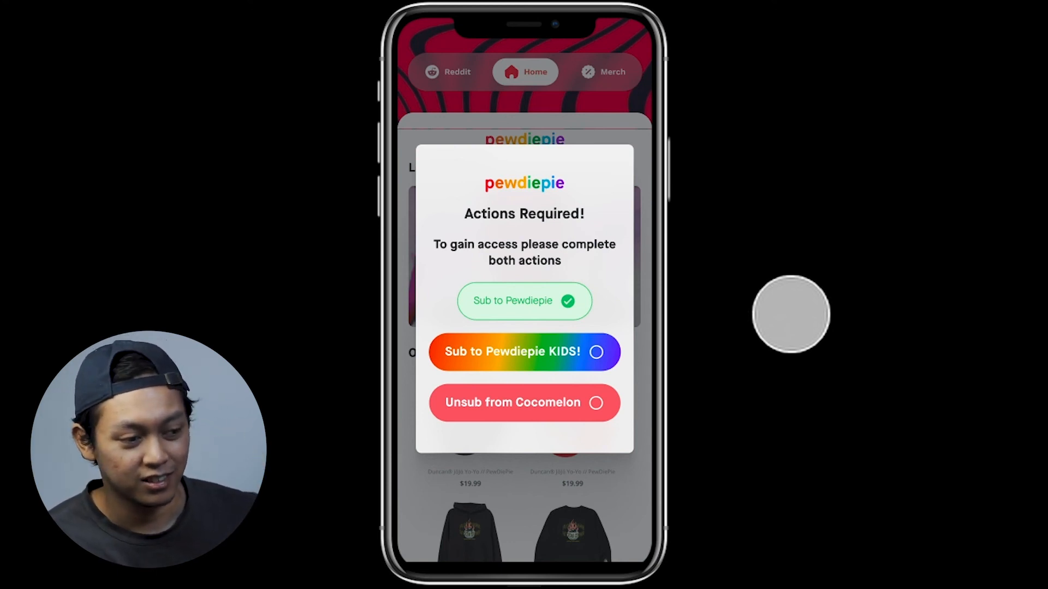
- Complete the Sub to Pewdiepie KIDS! and Unsub from Cocomelon actions in the prototype's popup, and enter the Pewdiepie app
left_click(567, 354)
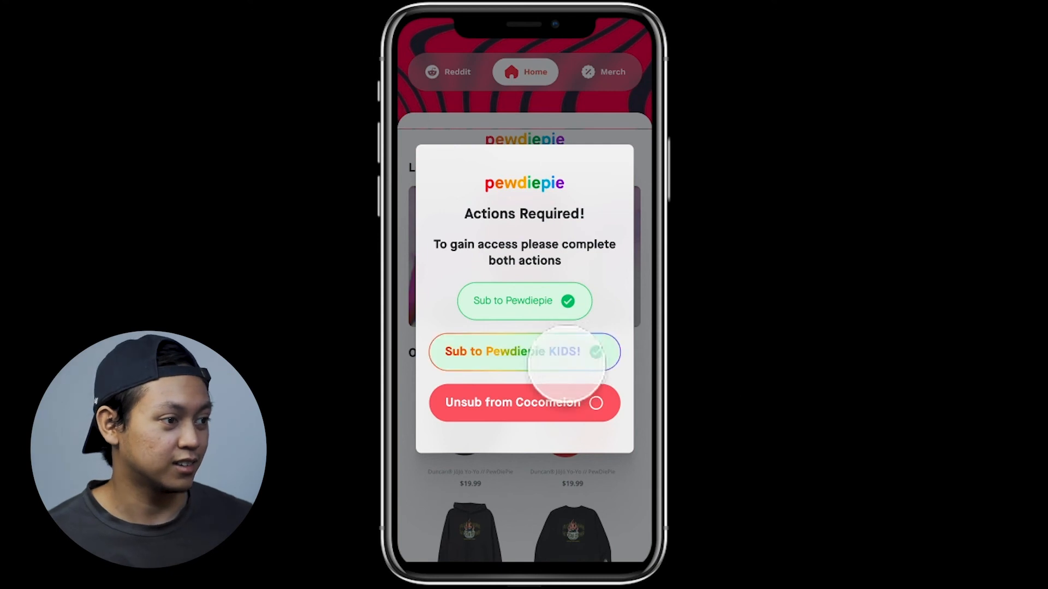
left_click(545, 402)
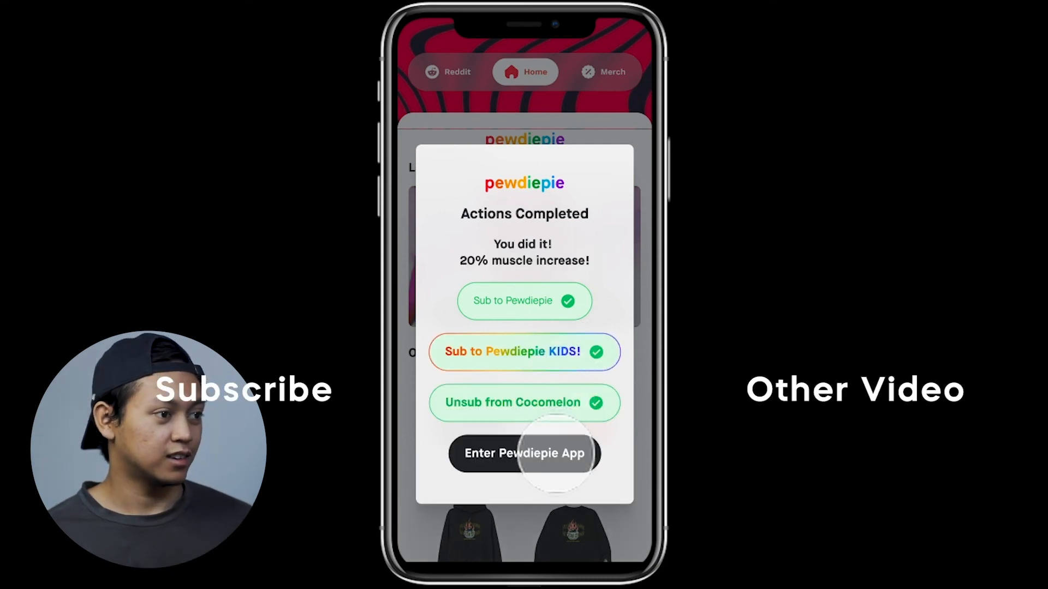
left_click(555, 453)
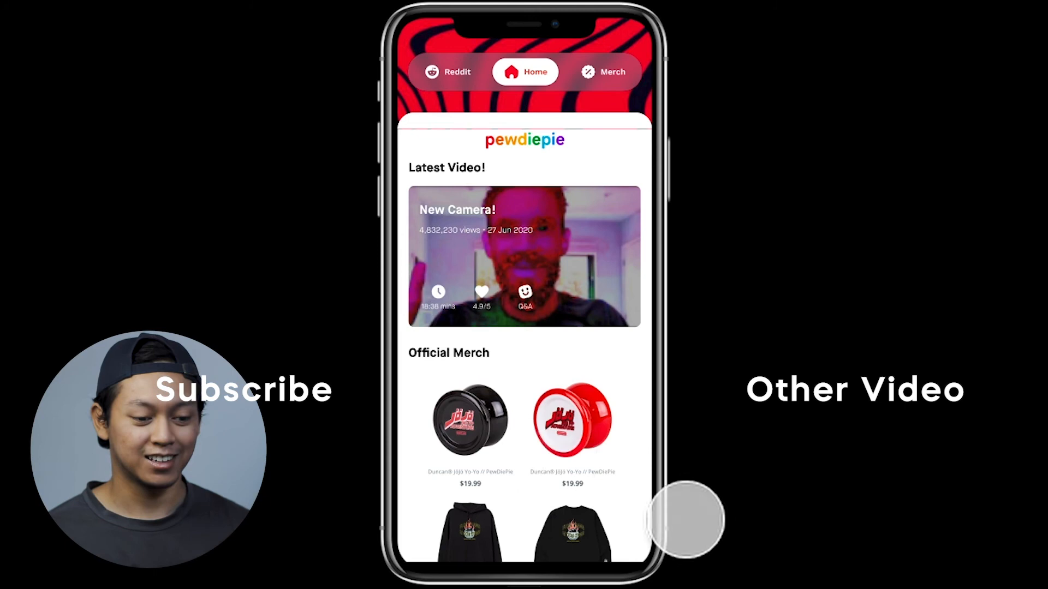